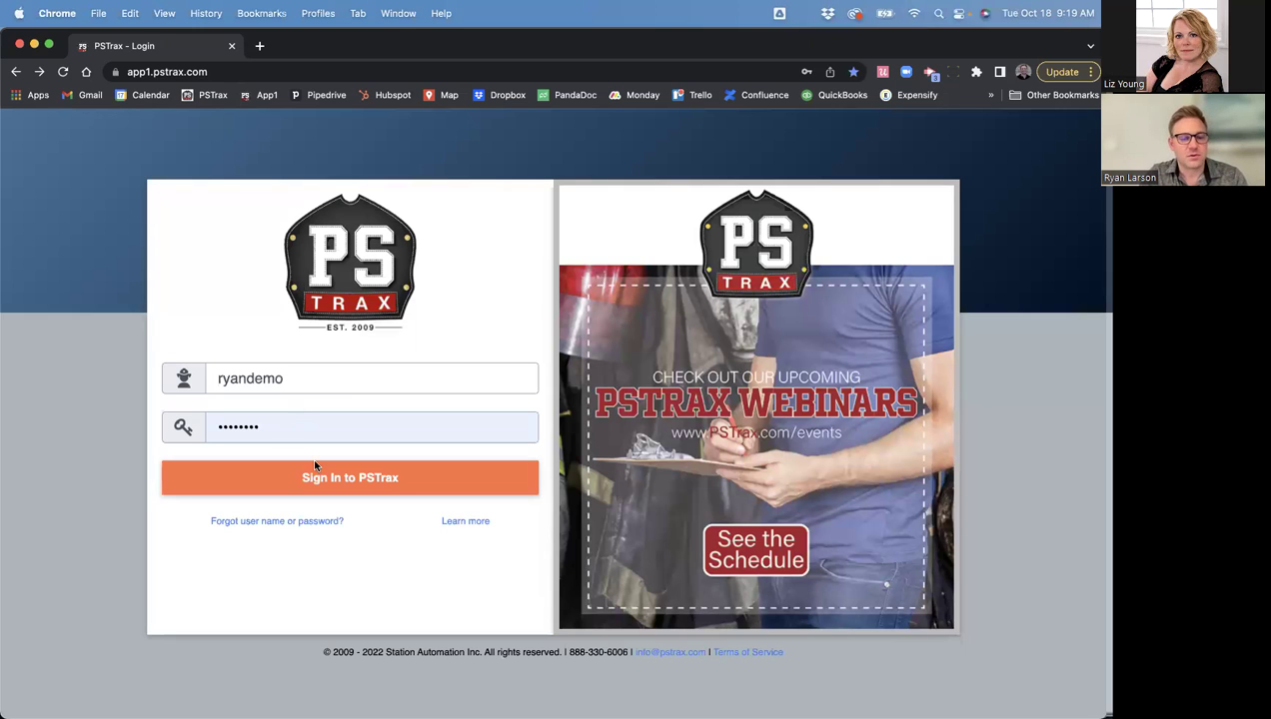
- Sign in to PSTrax and make Station 1 (Sunnyside) the active station
click(329, 482)
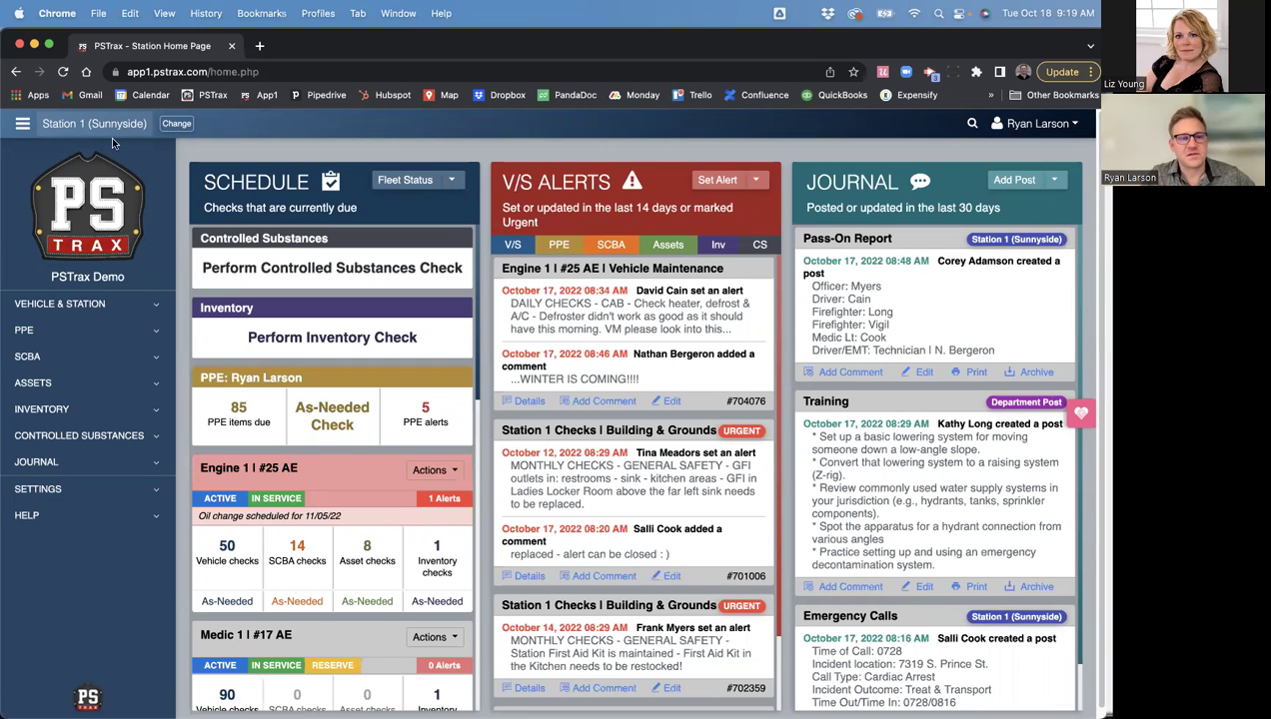
click(174, 124)
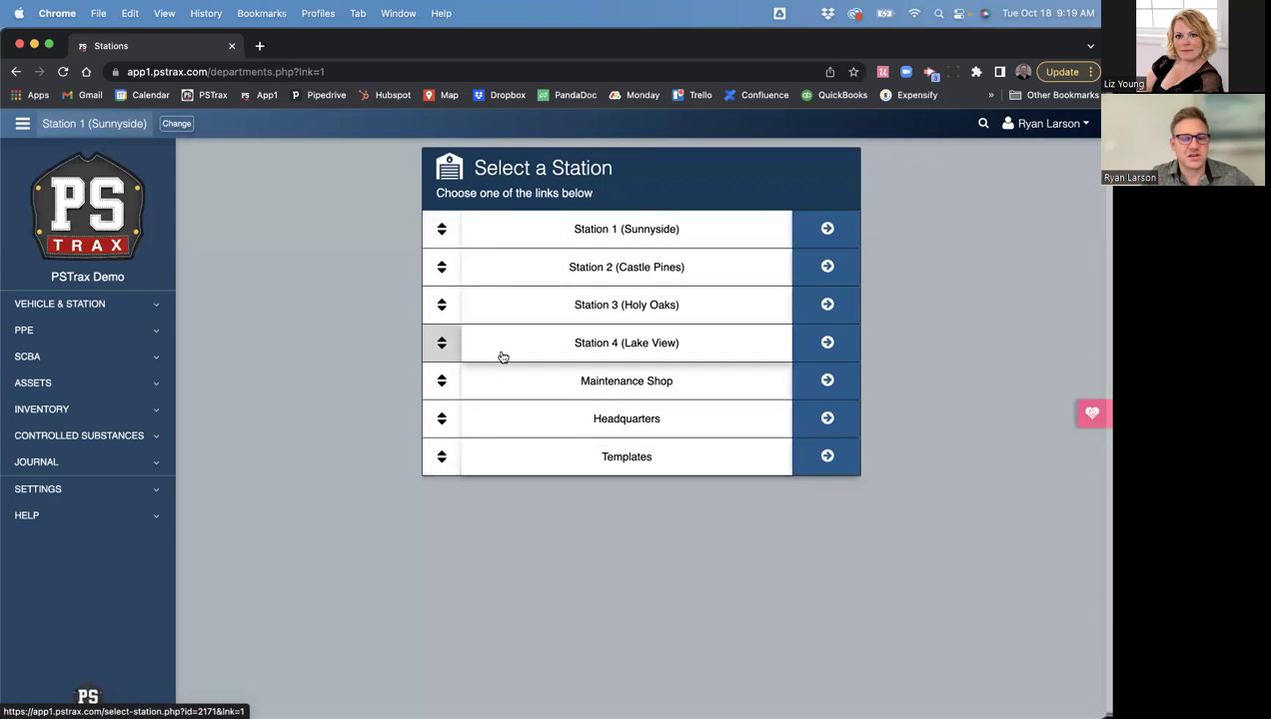
click(485, 237)
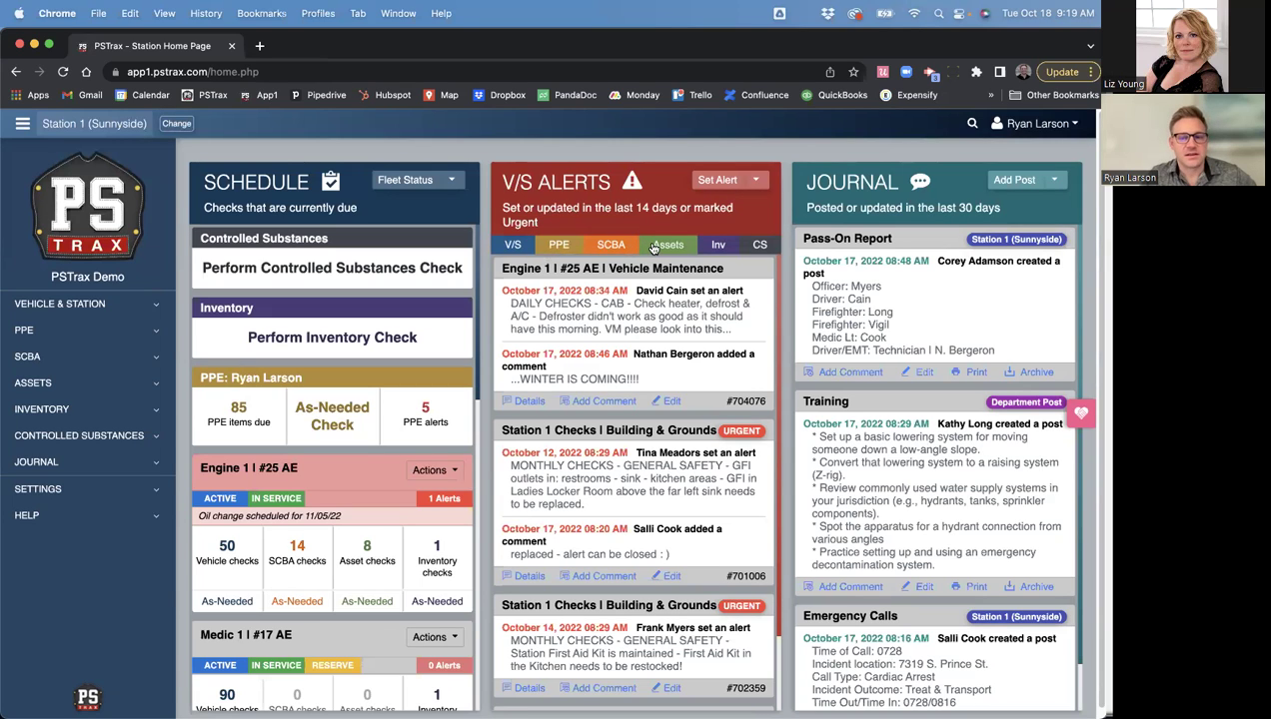
- Switch the alerts panel to CS alerts and scroll through the CS Alerts and Journal lists
click(759, 246)
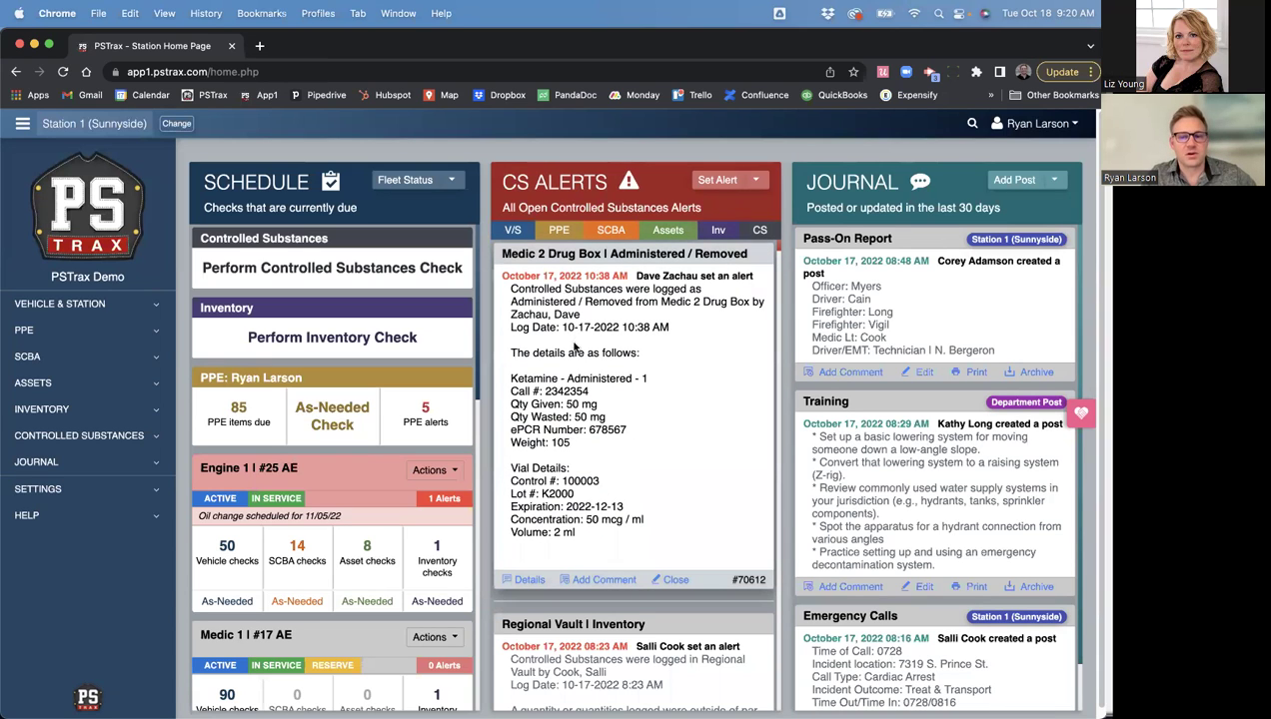
scroll(583, 496, down, 3)
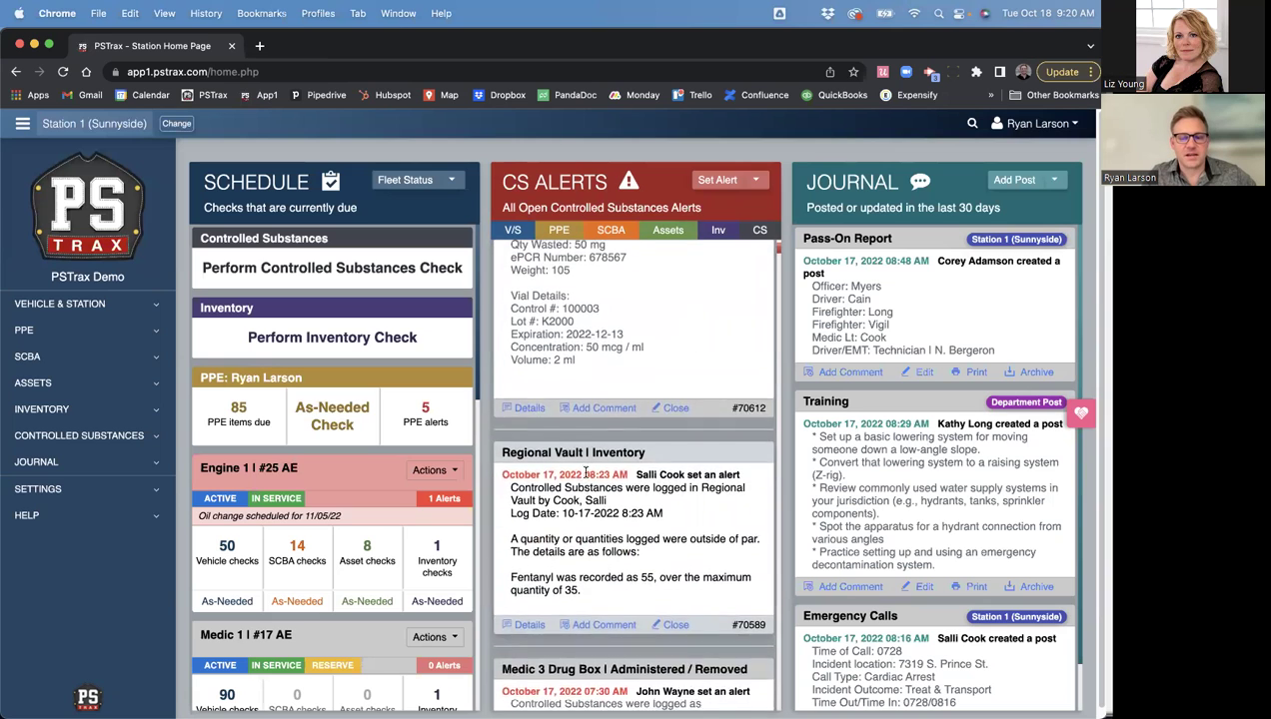
scroll(585, 472, up, 3)
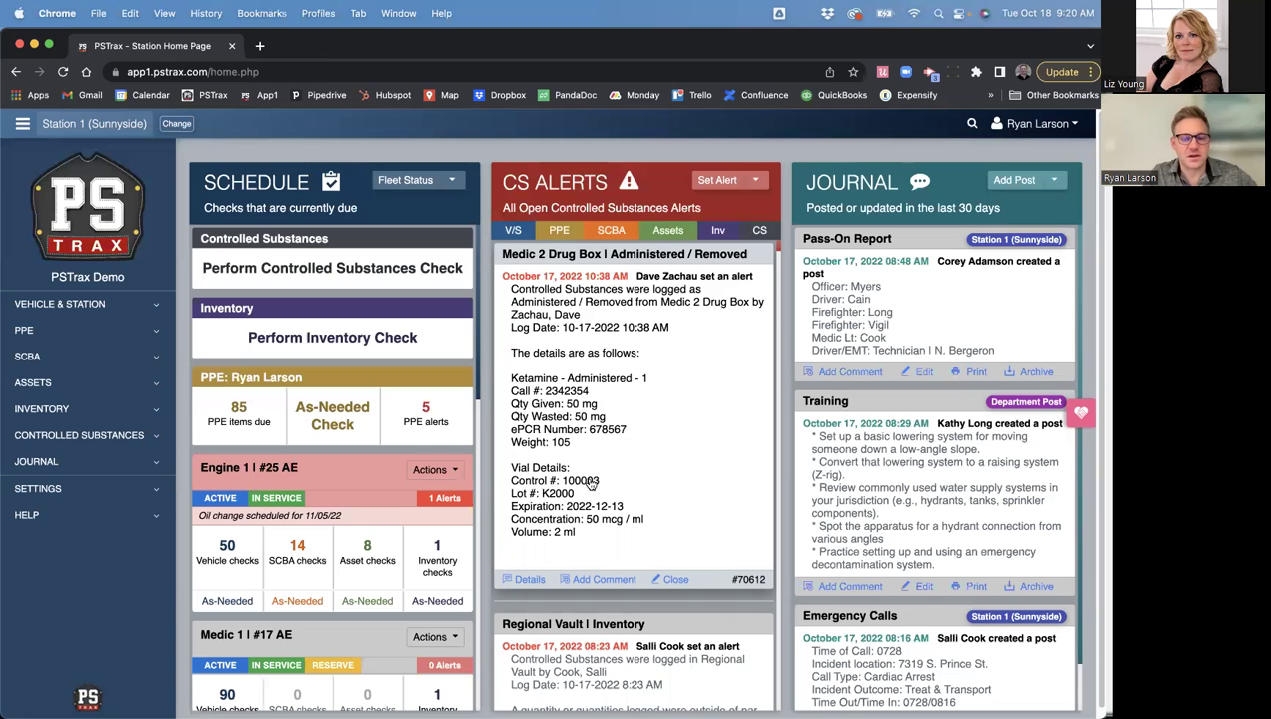
scroll(589, 470, down, 5)
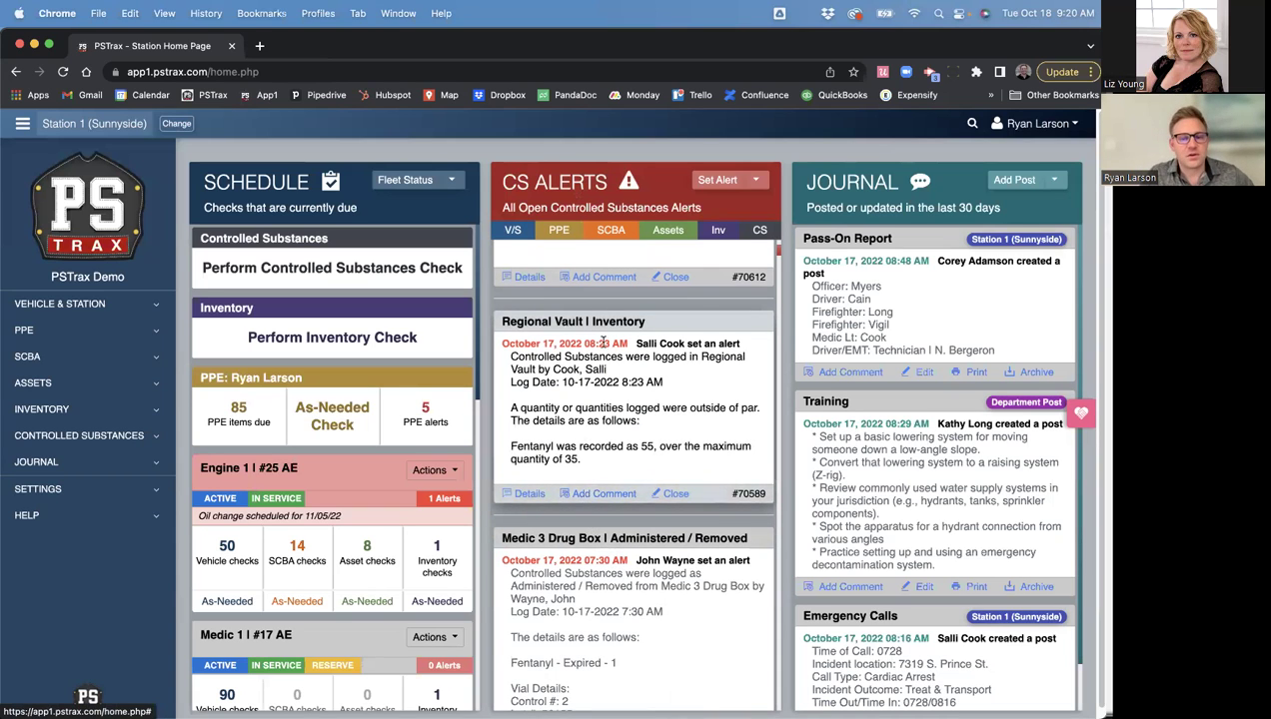
scroll(604, 342, up, 5)
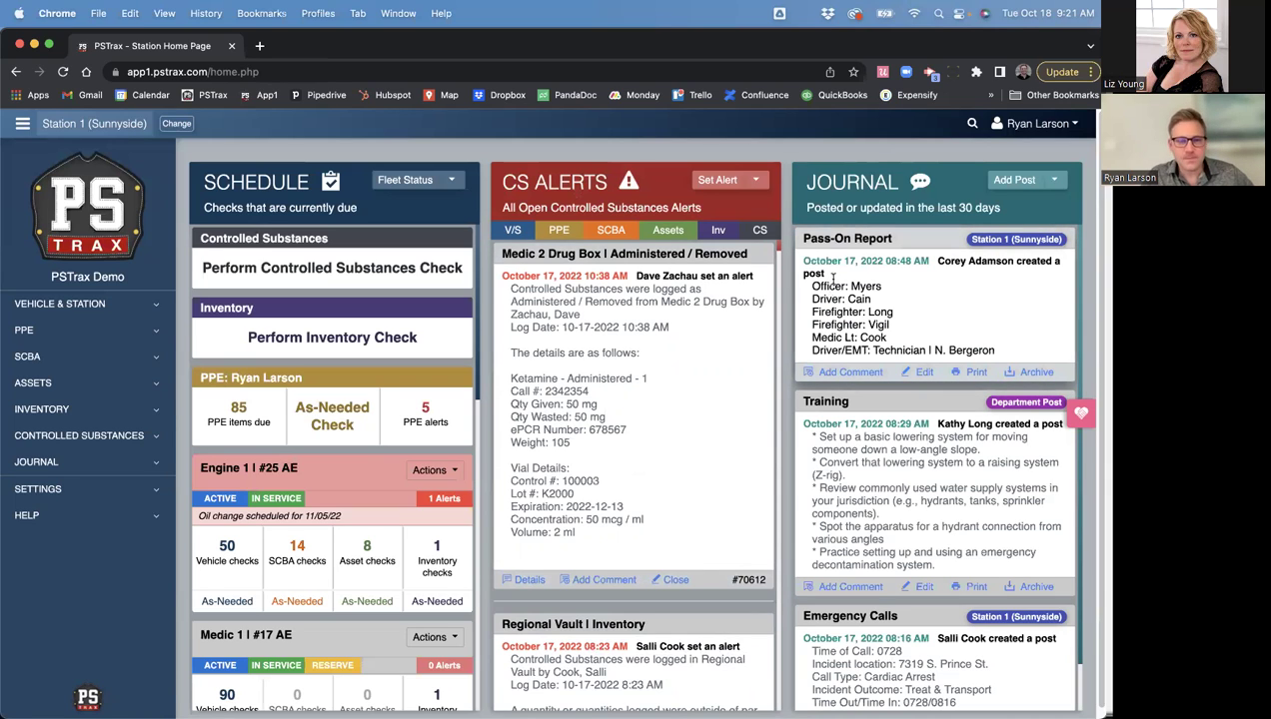
scroll(869, 450, down, 2)
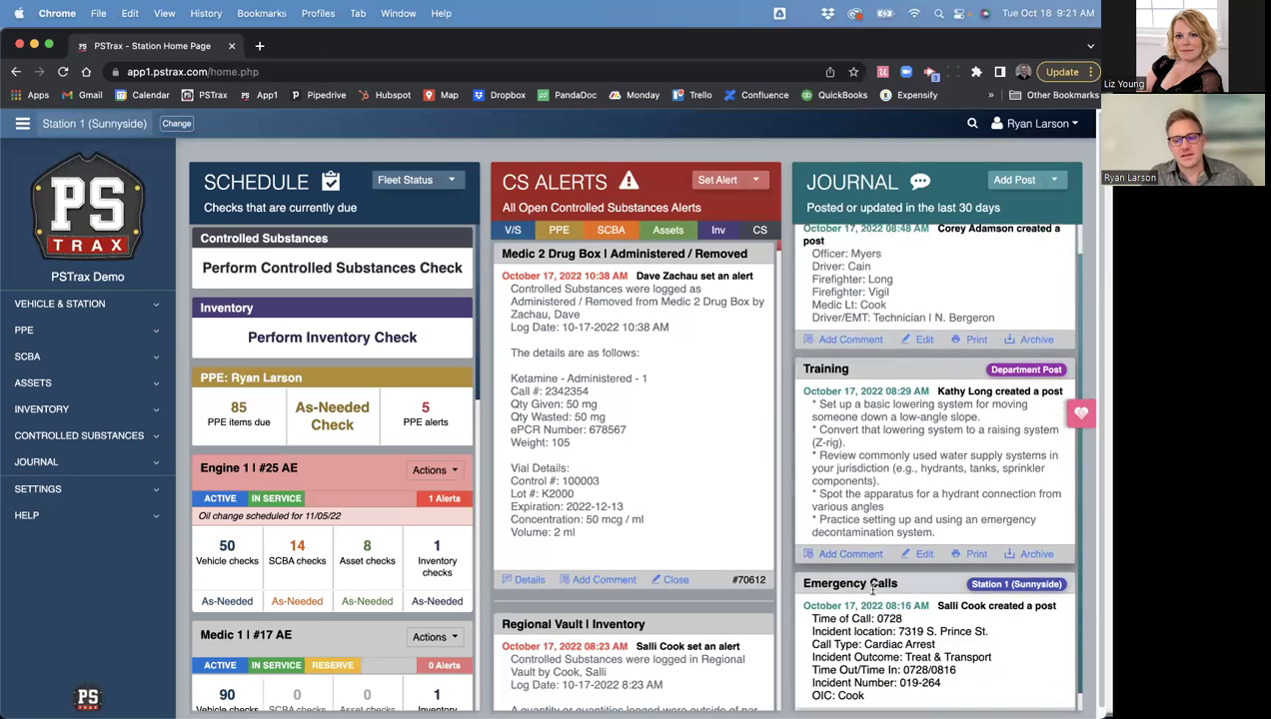
scroll(861, 399, up, 2)
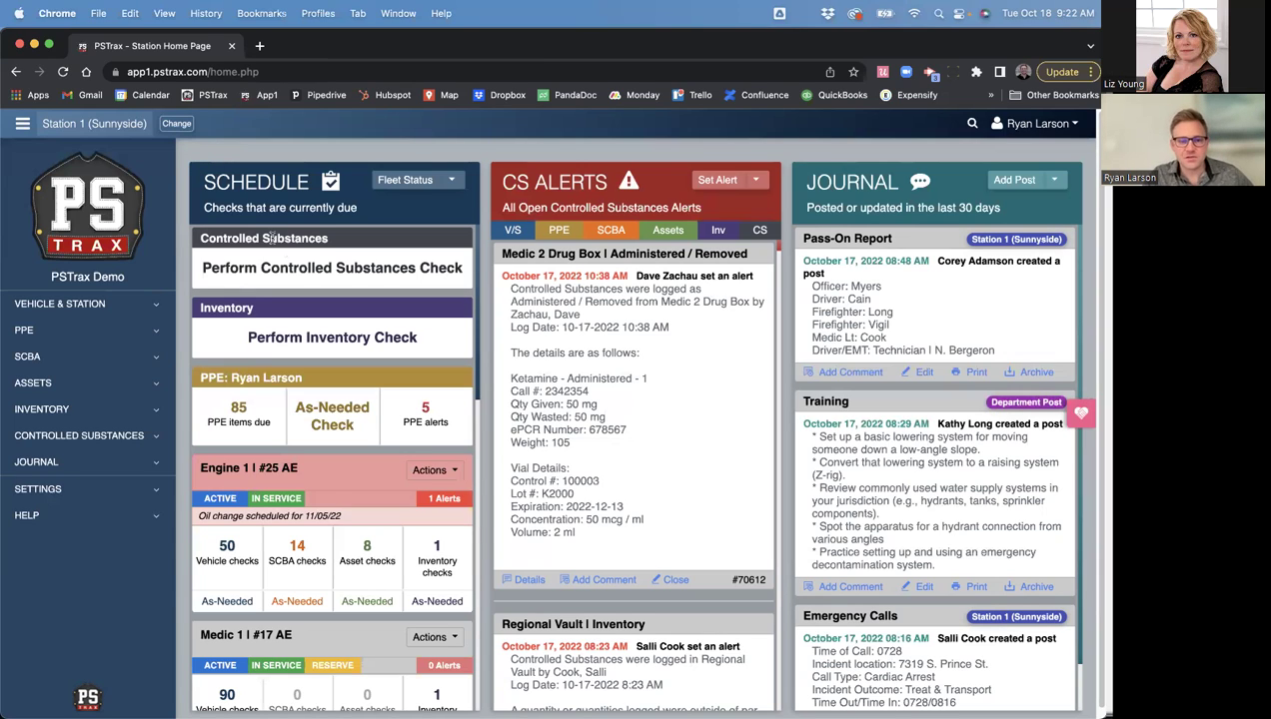
- Begin a controlled substances Arriving Check for the Medic 1 Drug Box
click(316, 270)
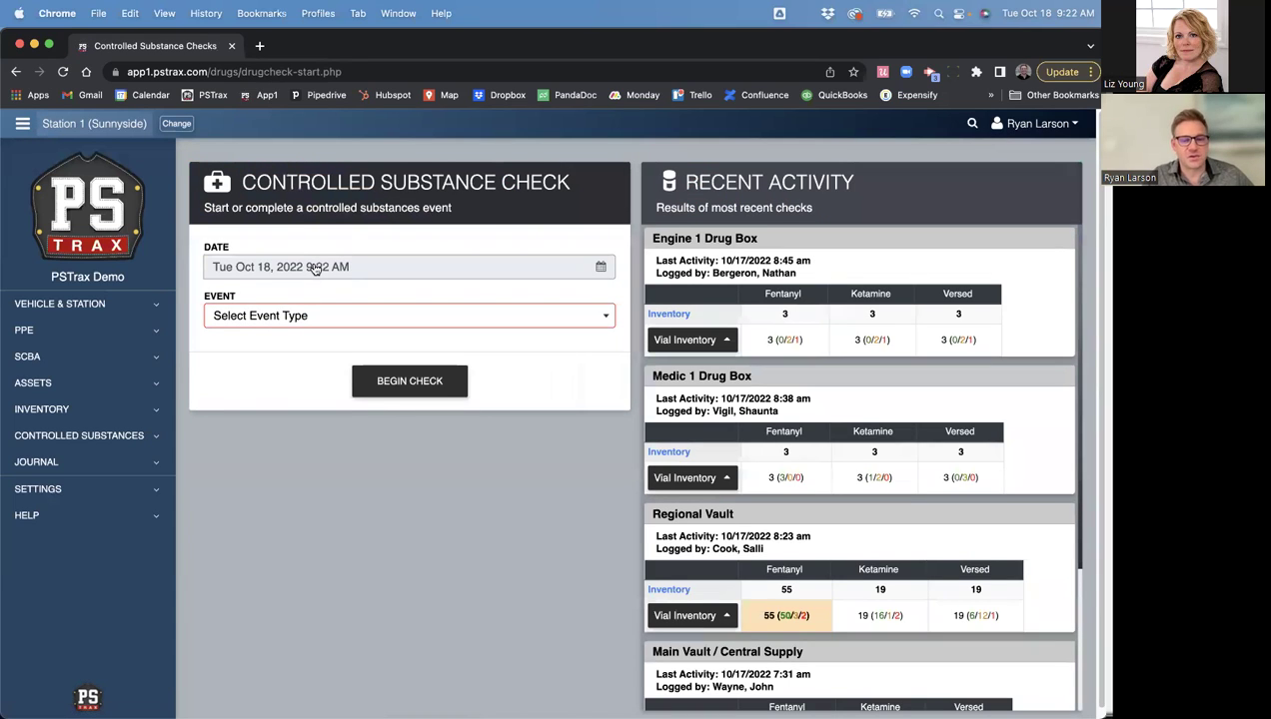
click(280, 316)
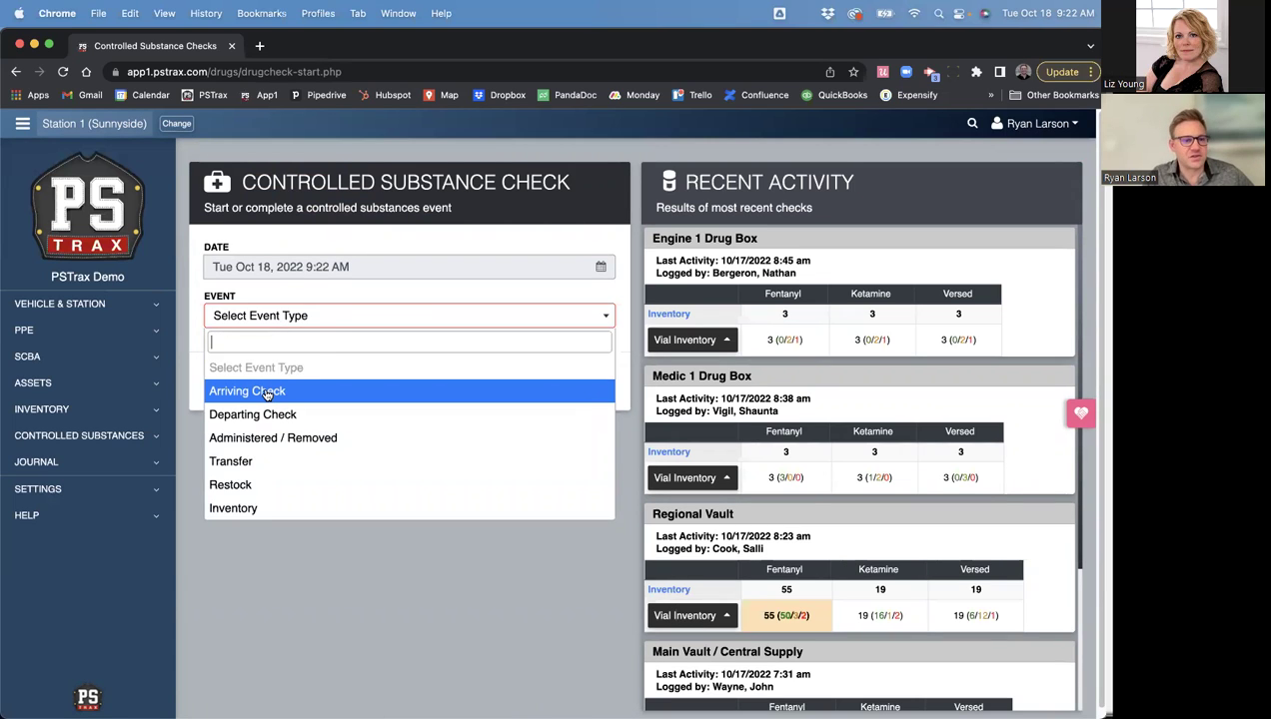
click(267, 392)
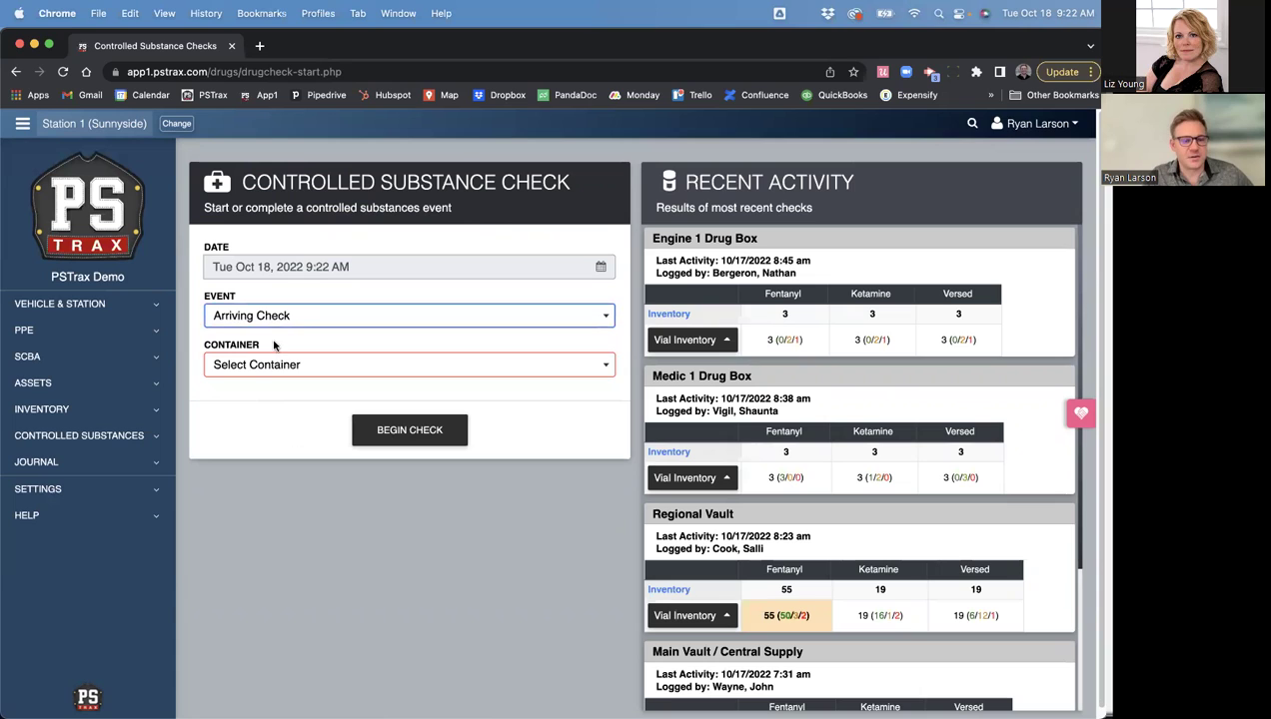
click(276, 366)
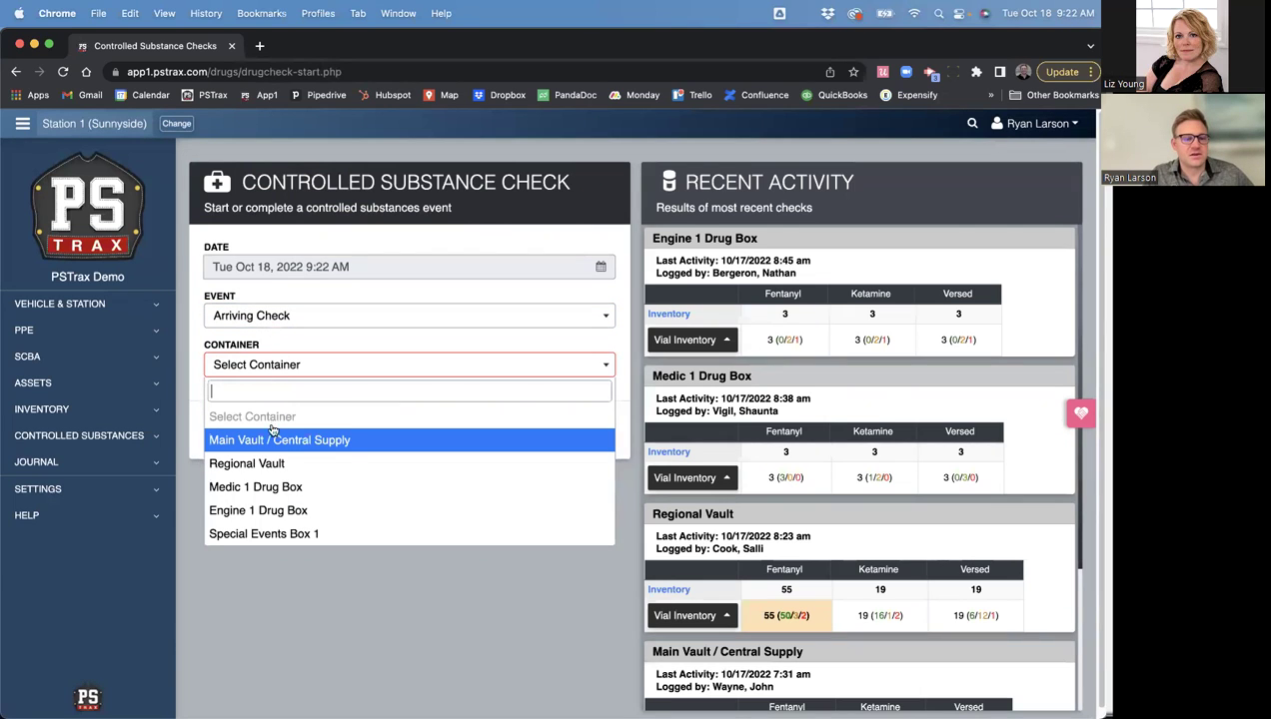
click(342, 488)
click(393, 436)
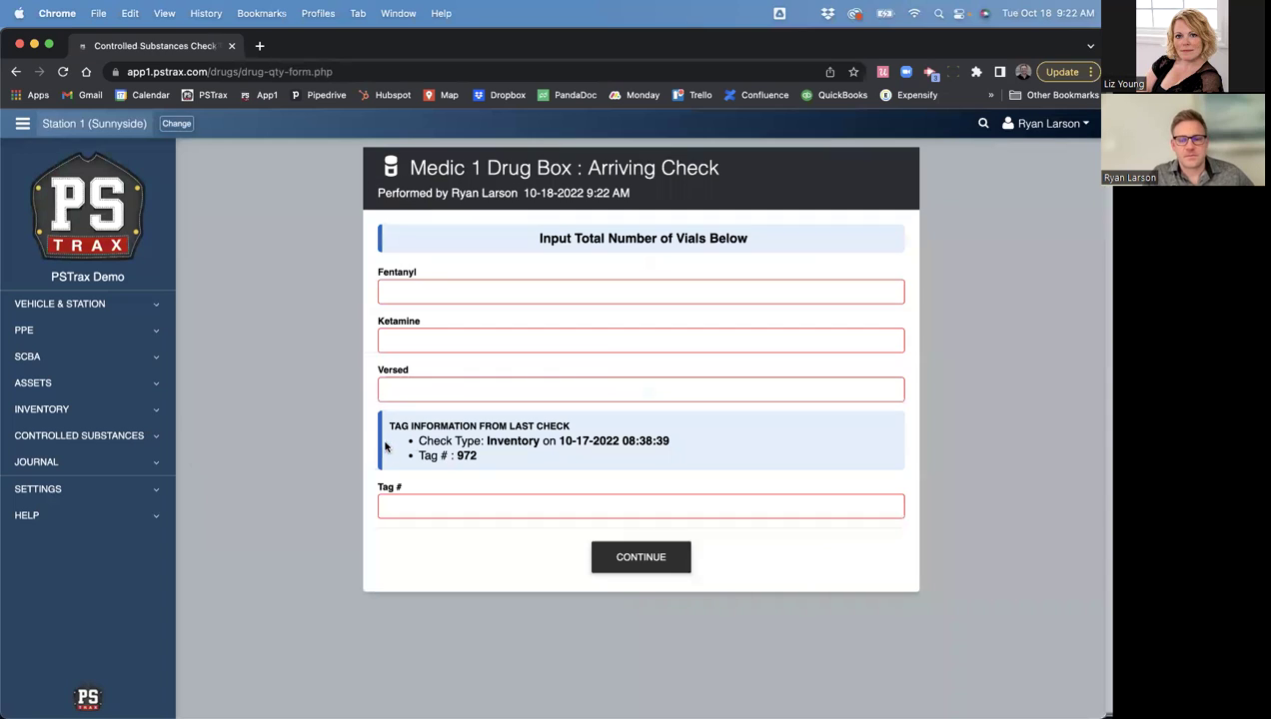
click(422, 287)
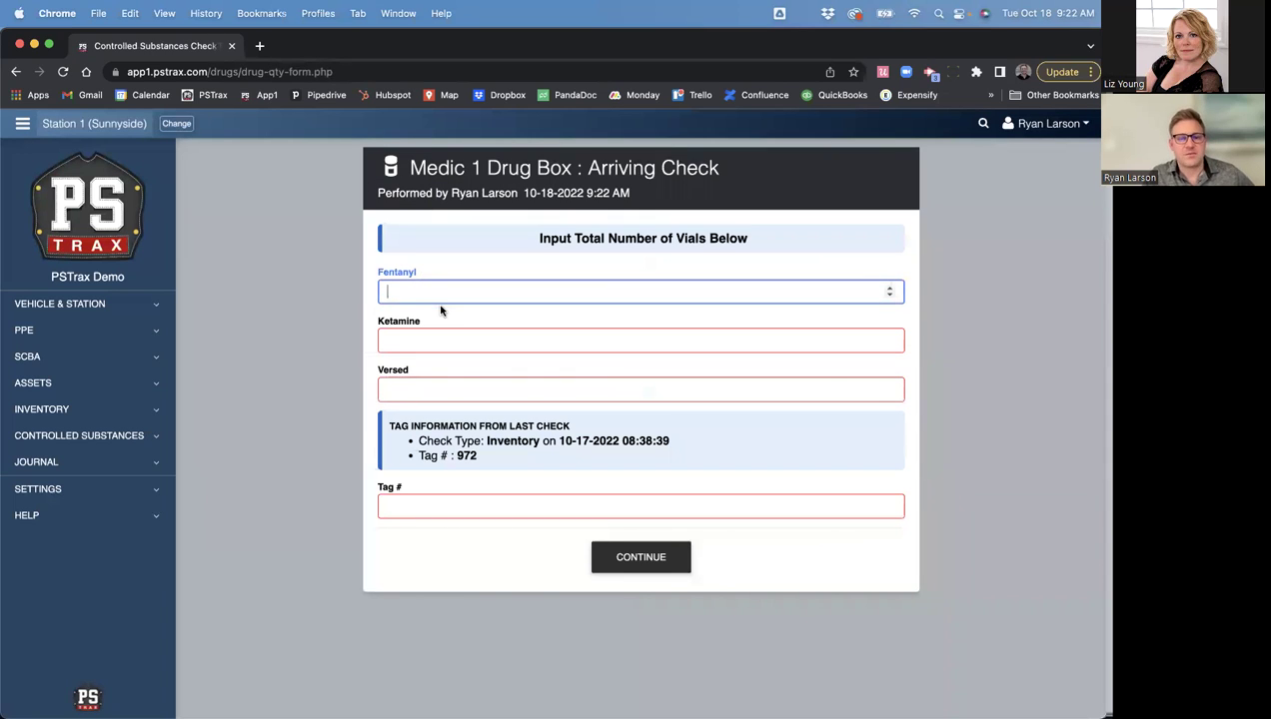
- Enter vial counts of 3 Fentanyl, 3 Ketamine, 2 Versed and tag number 972
text(3)
key(Tab)
text(3)
key(Tab)
text(2)
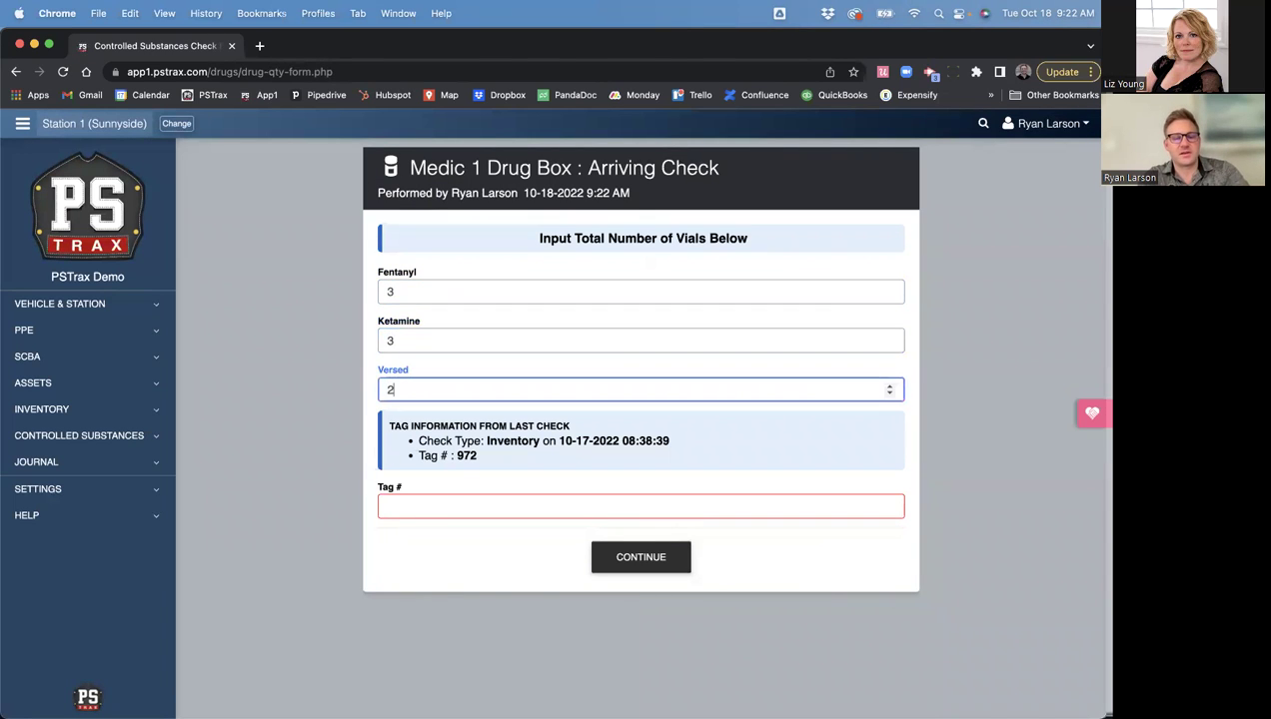
click(445, 508)
text(972)
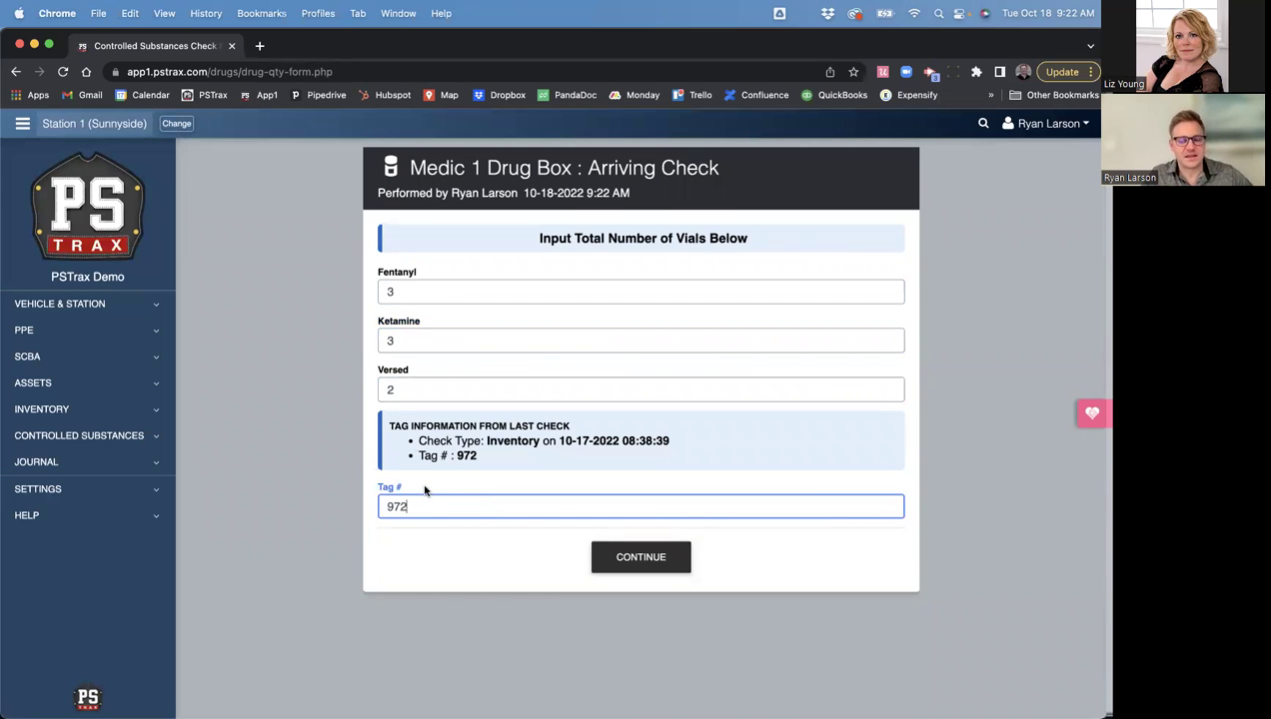
- Submit the counts and review the warning that Versed is short of the expected 3
click(641, 565)
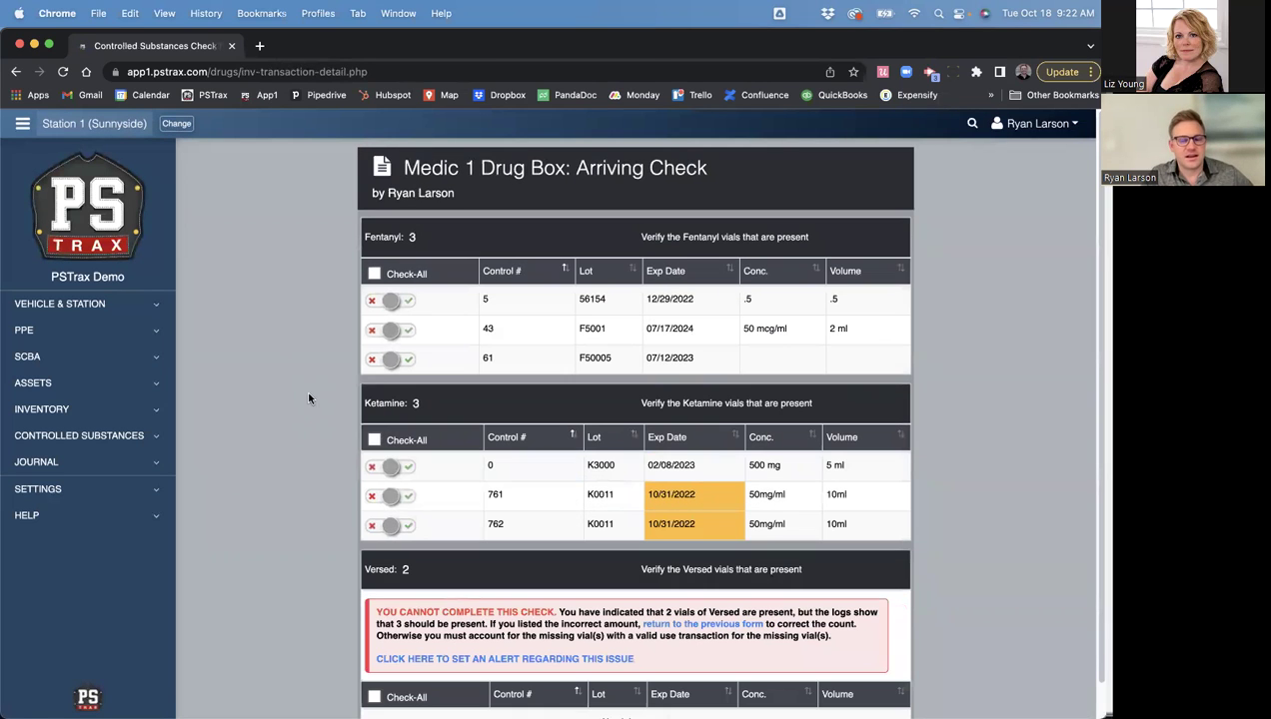
scroll(448, 521, down, 1)
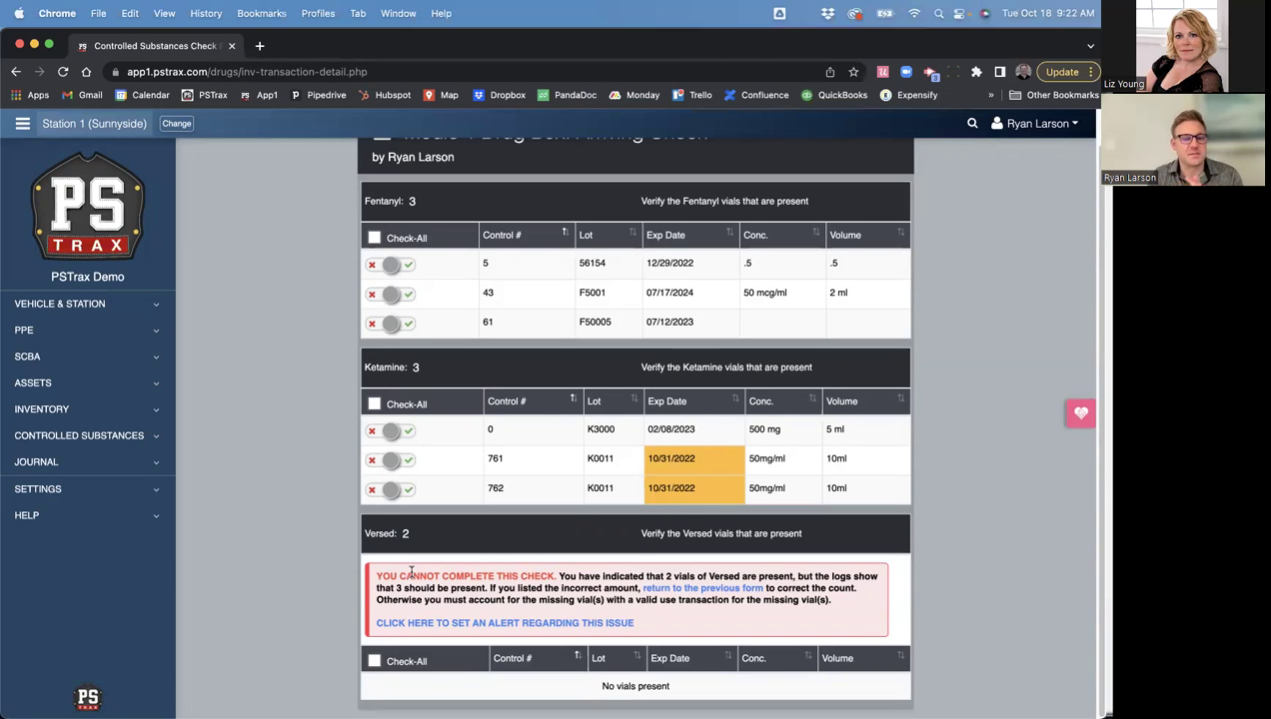
drag(558, 577, 819, 600)
click(830, 600)
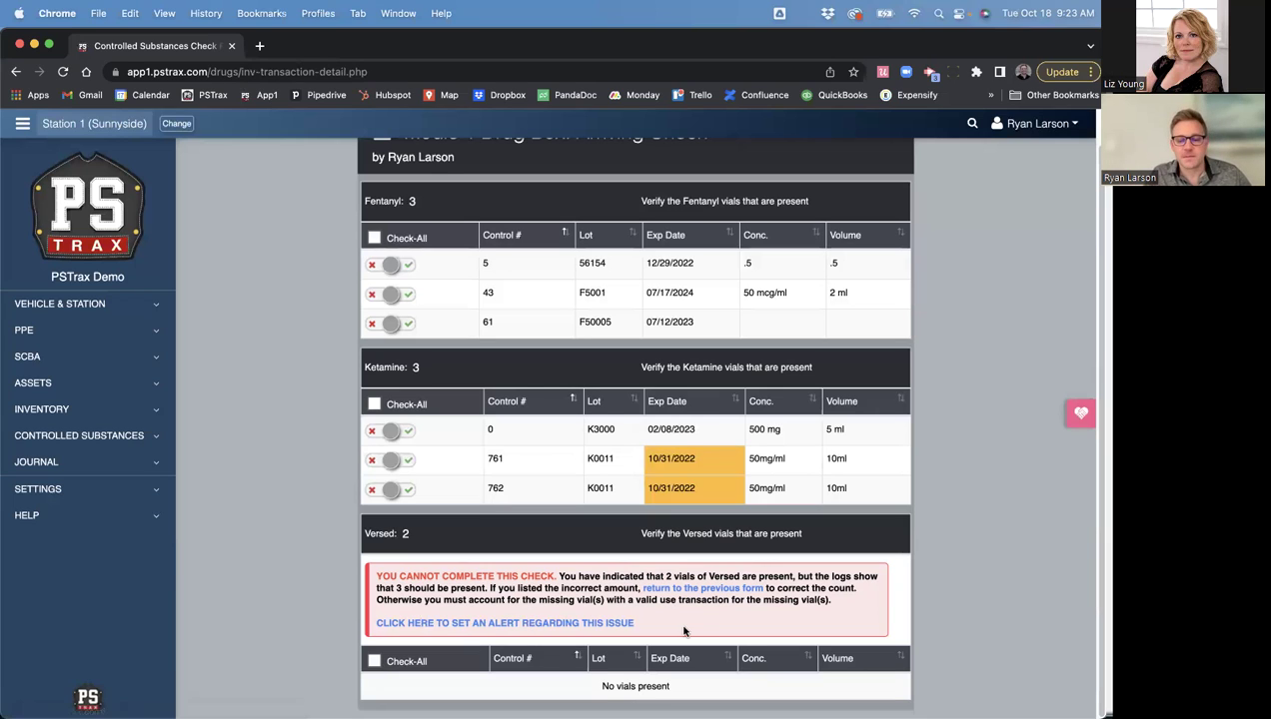
- Correct the Versed count to 3 and resubmit the vial counts
click(685, 586)
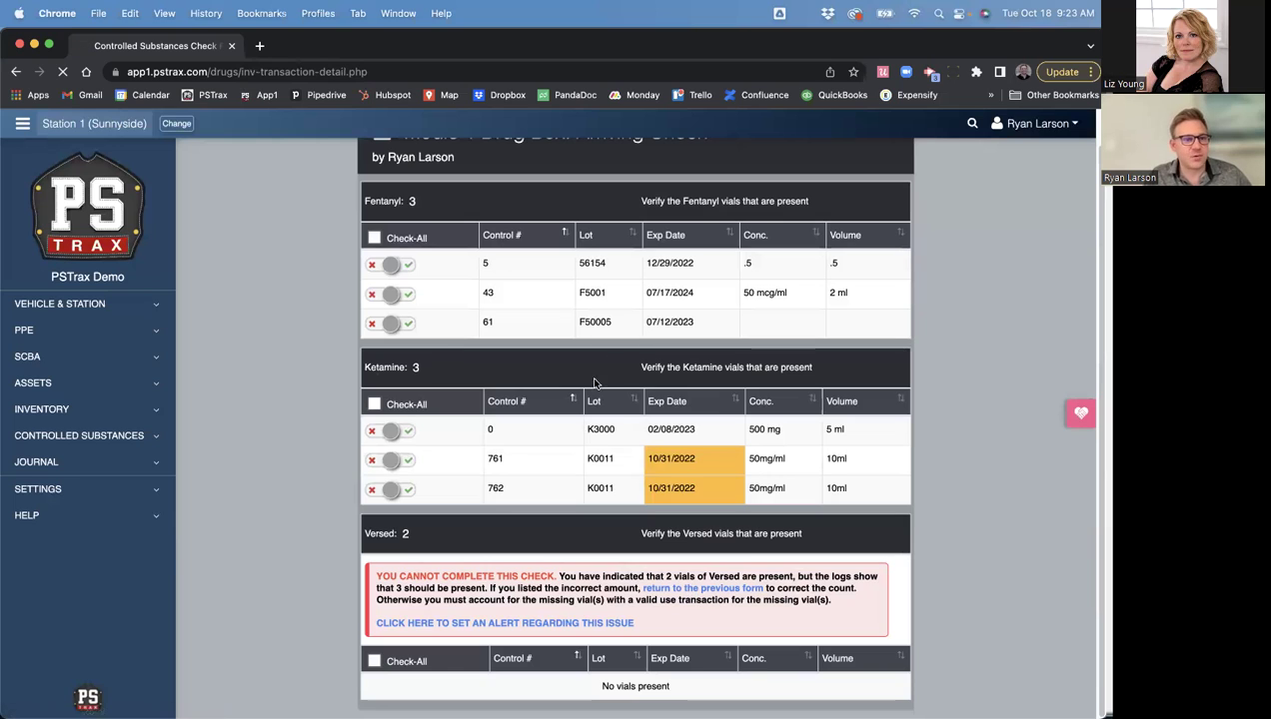
double_click(395, 388)
text(3)
click(314, 441)
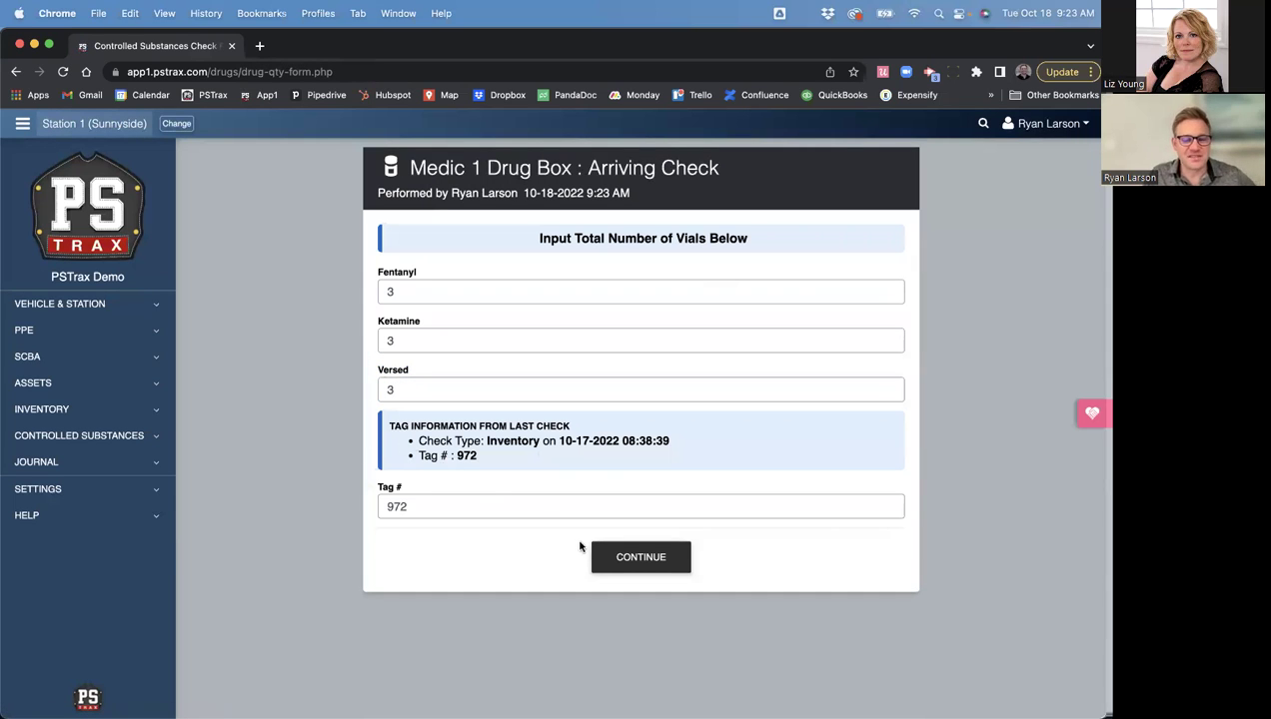
click(630, 569)
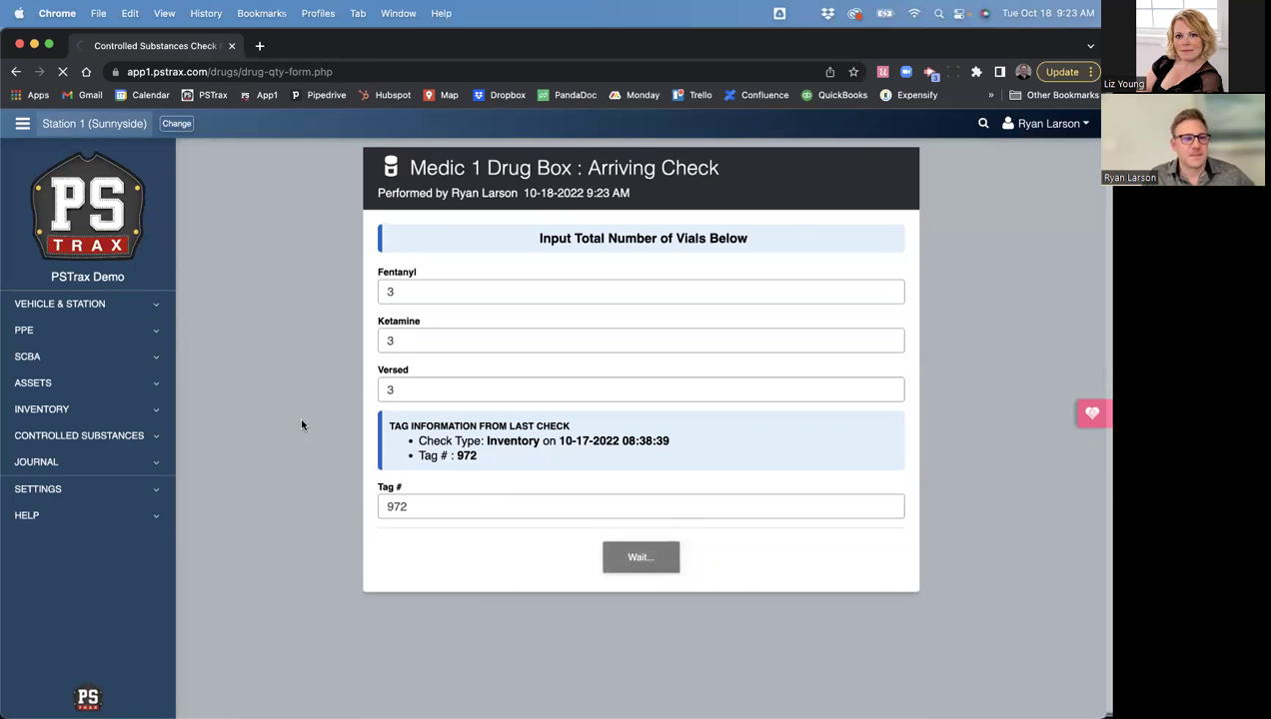
- Verify Fentanyl vials 5, 43 and 61 plus all Ketamine and Versed vials as present
scroll(365, 439, down, 1)
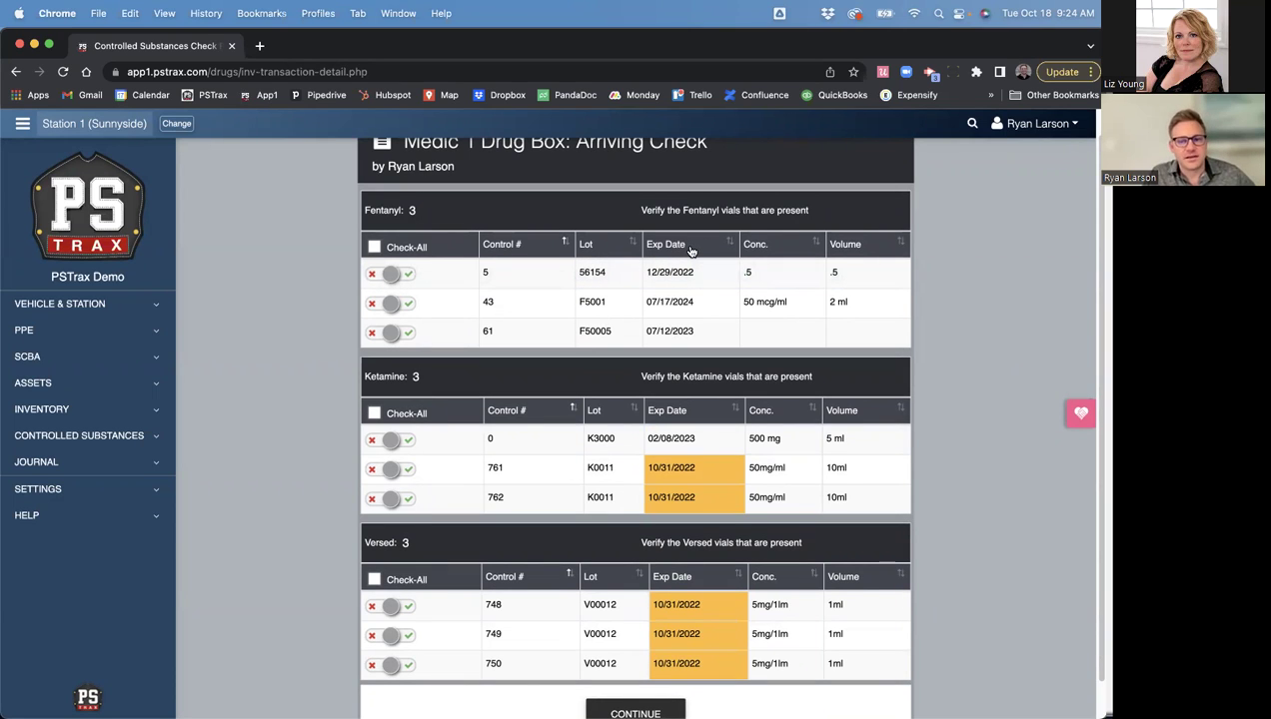
click(391, 273)
click(392, 303)
click(408, 335)
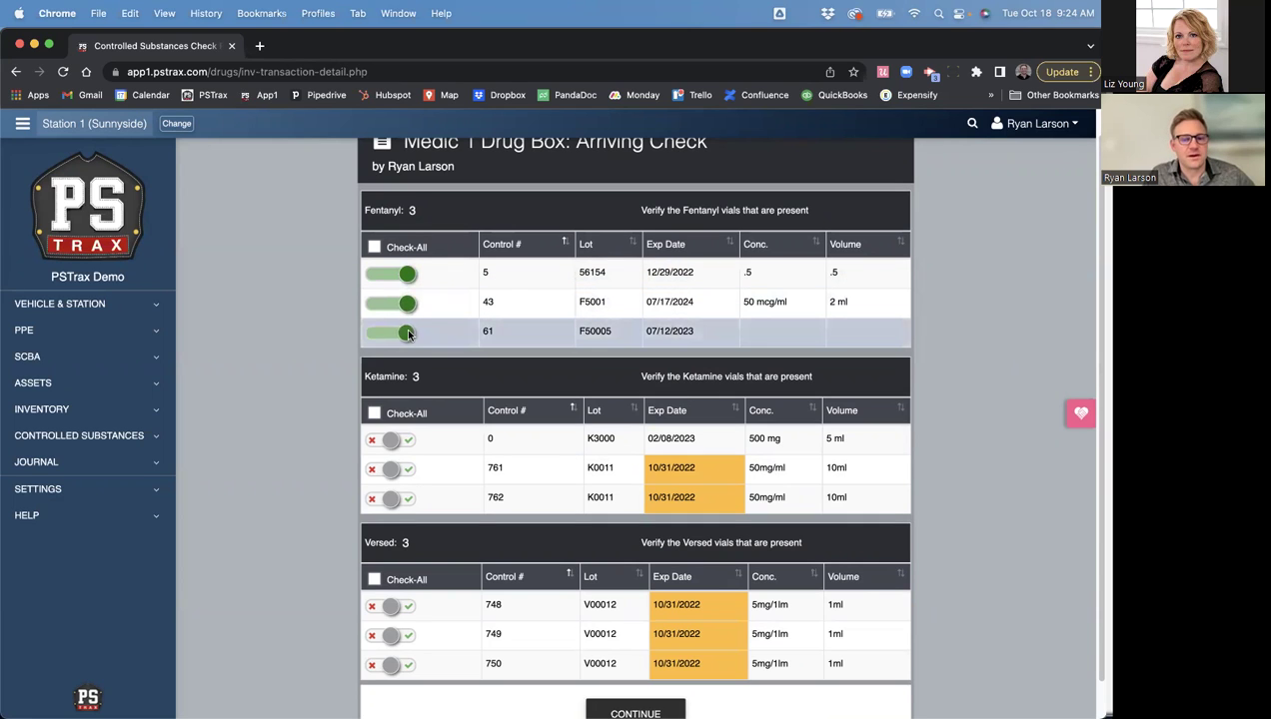
click(376, 416)
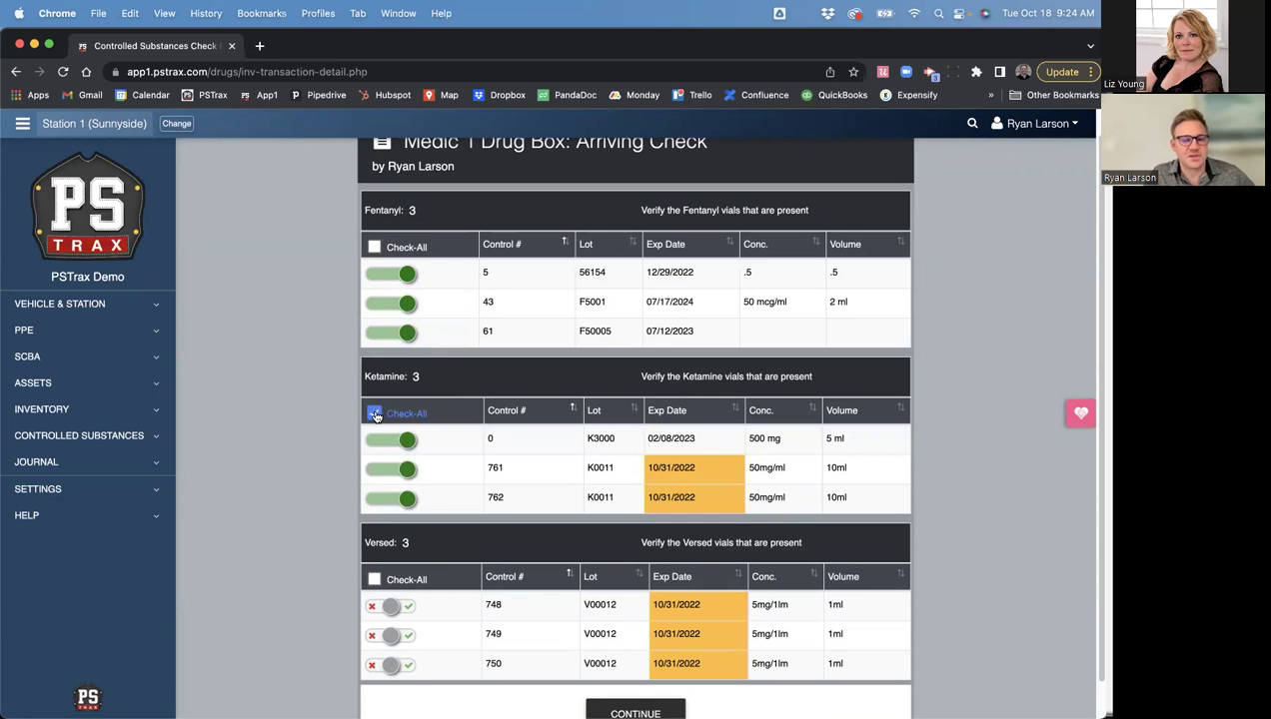
click(376, 579)
scroll(551, 621, down, 1)
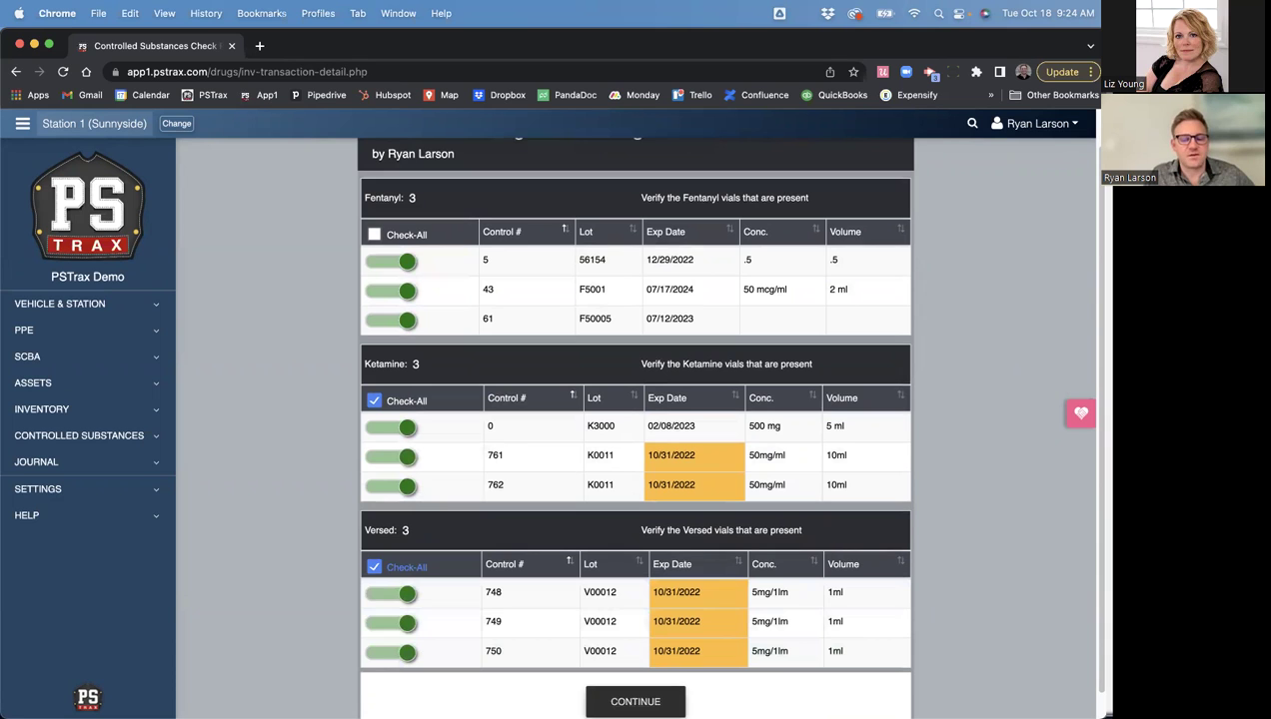
click(635, 701)
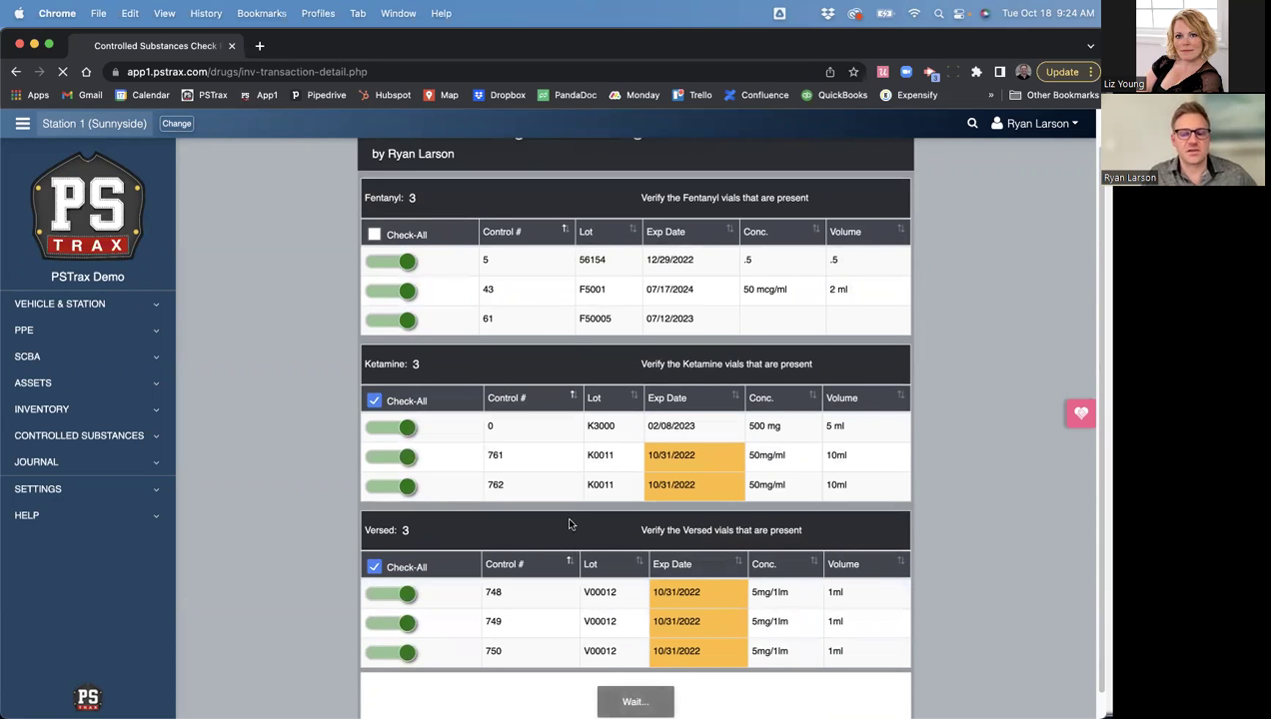
- Sign the check, add the releasing medic's name and signature, and submit it
scroll(505, 519, down, 10)
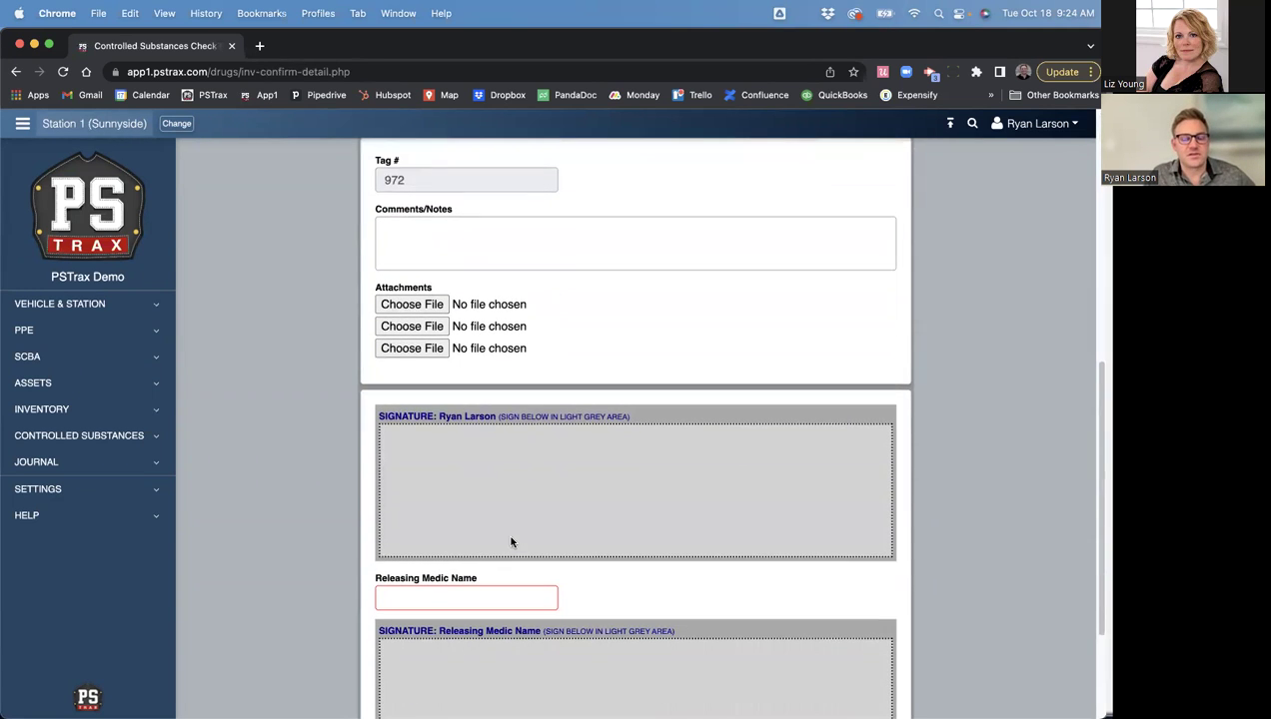
drag(481, 512, 484, 529)
drag(524, 527, 721, 512)
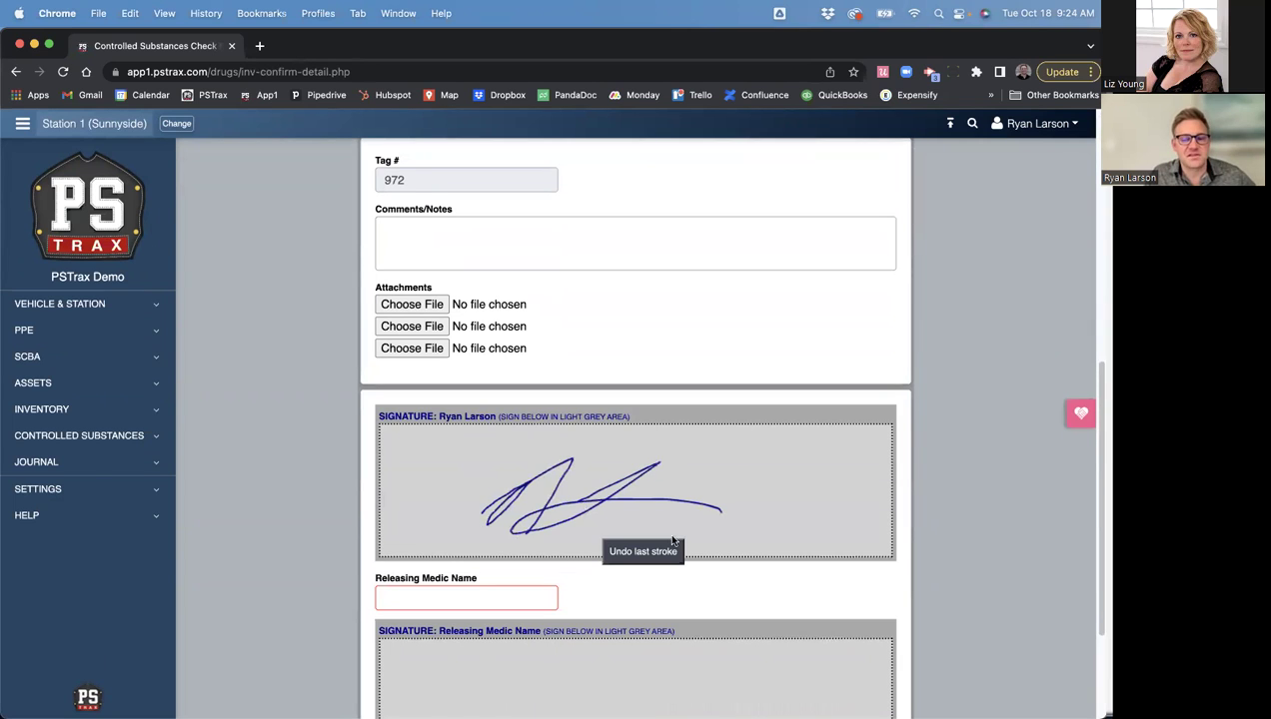
click(491, 595)
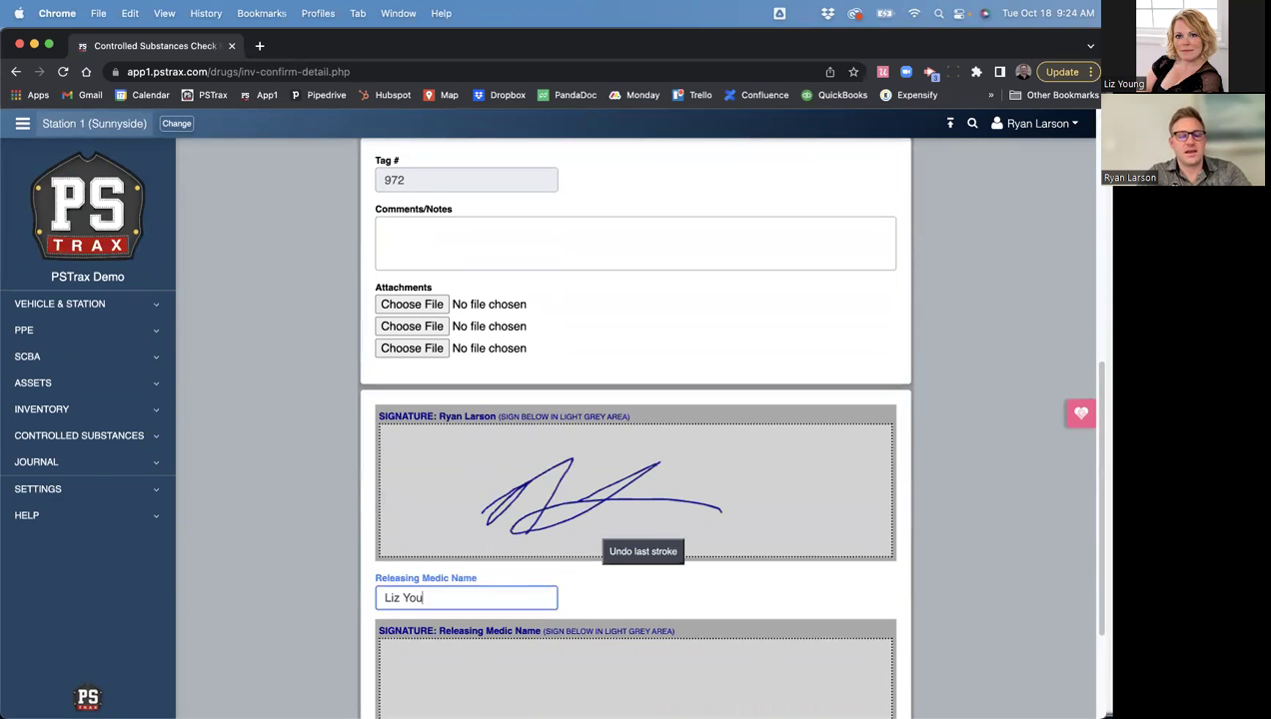
scroll(551, 500, down, 3)
mouse_move(497, 507)
mouse_down()
mouse_move(565, 562)
mouse_move(632, 565)
mouse_move(686, 548)
mouse_up()
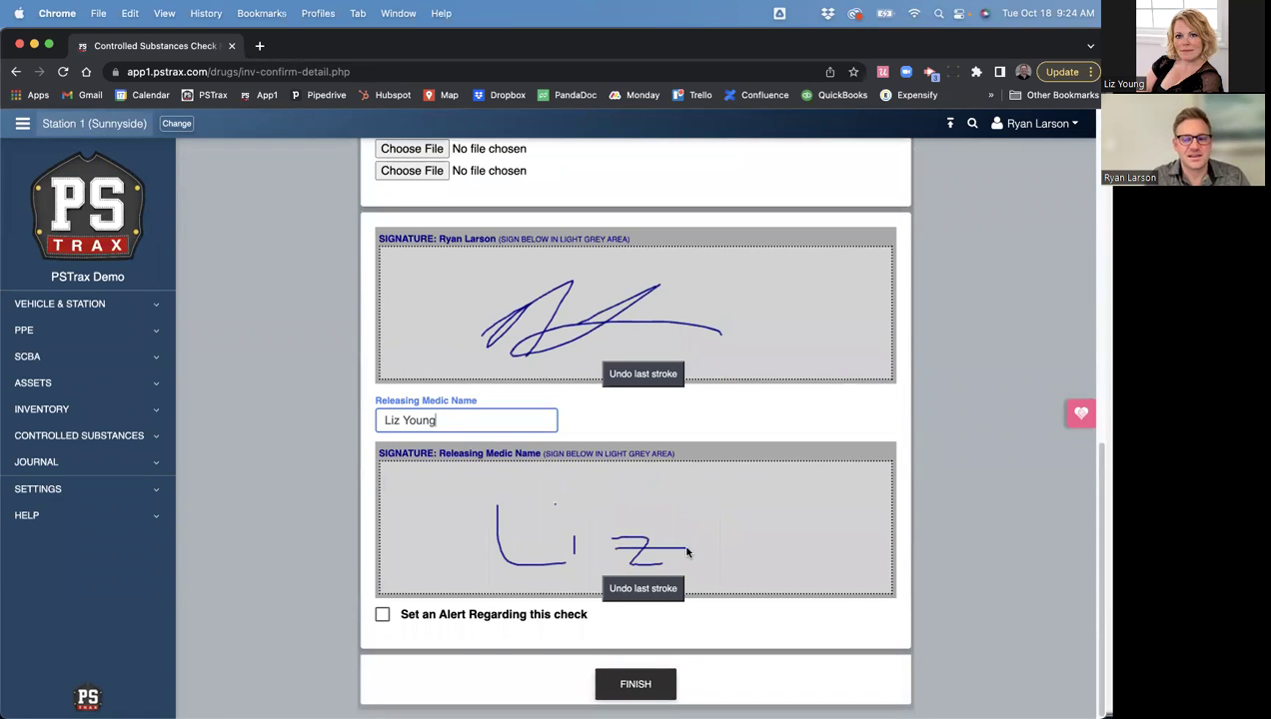
click(507, 677)
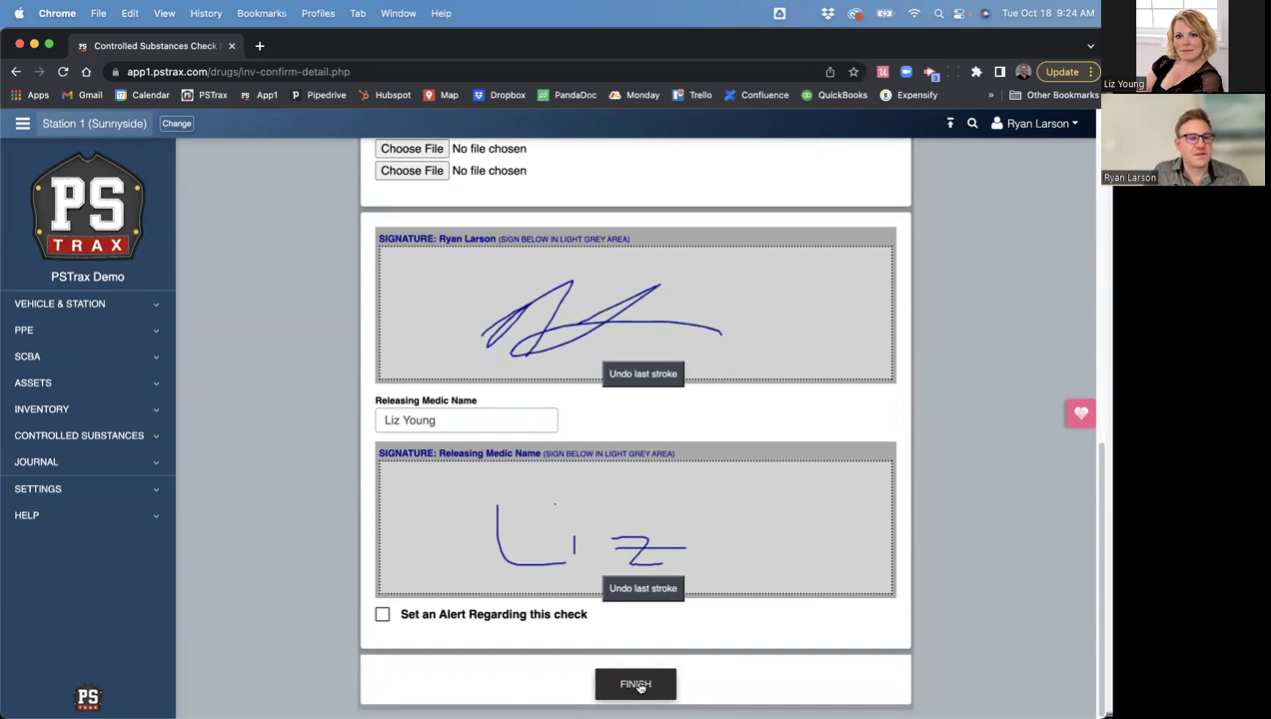
click(639, 688)
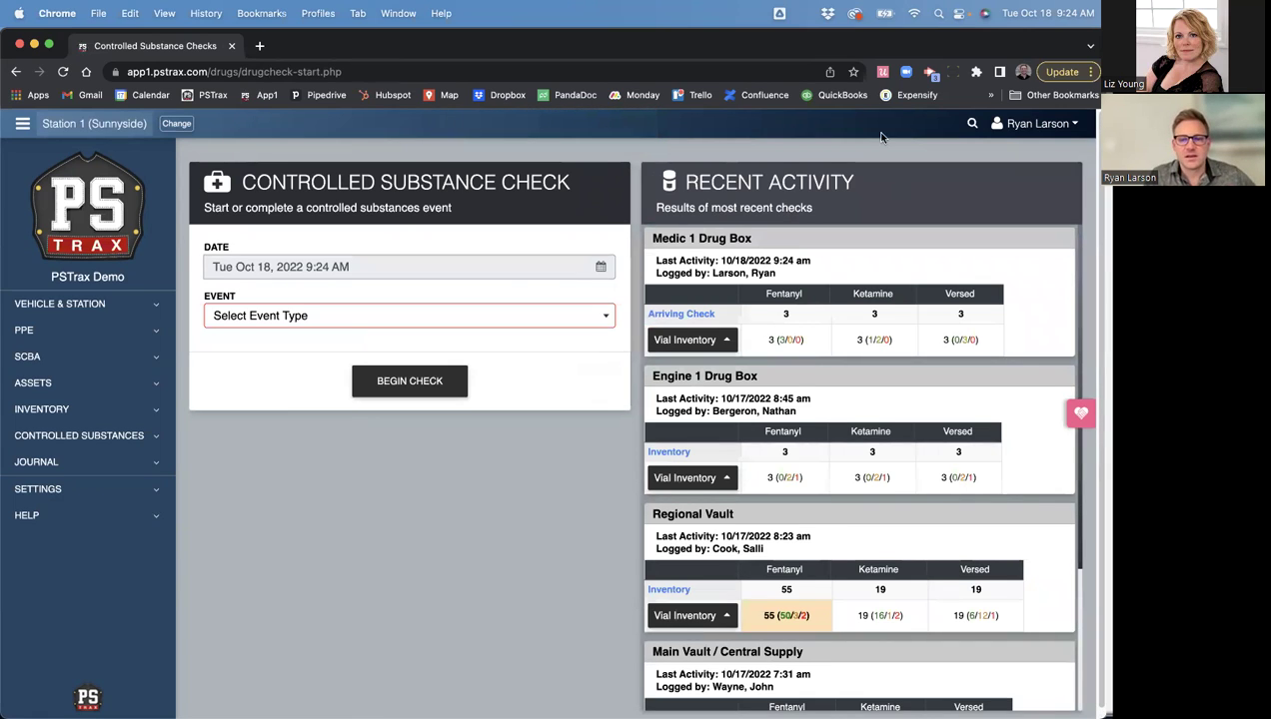
- Highlight the Recent Activity and Medic 1 Drug Box headings
drag(684, 184, 855, 188)
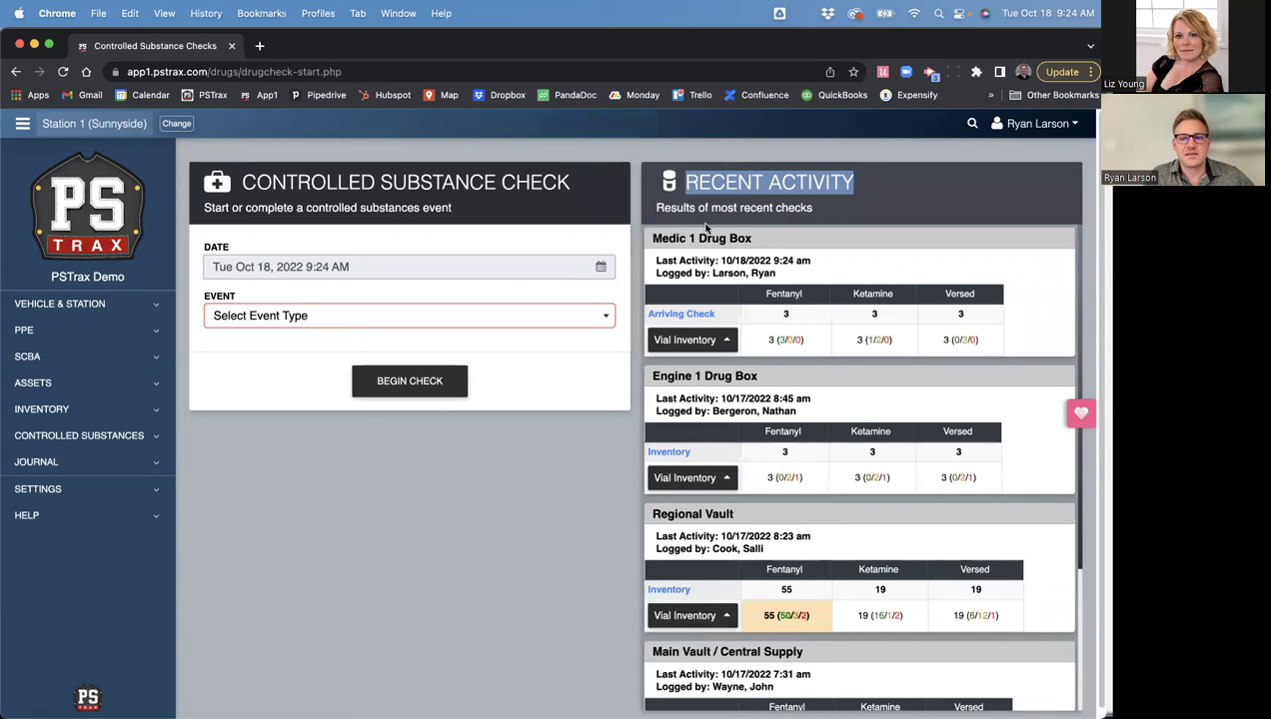
triple_click(669, 240)
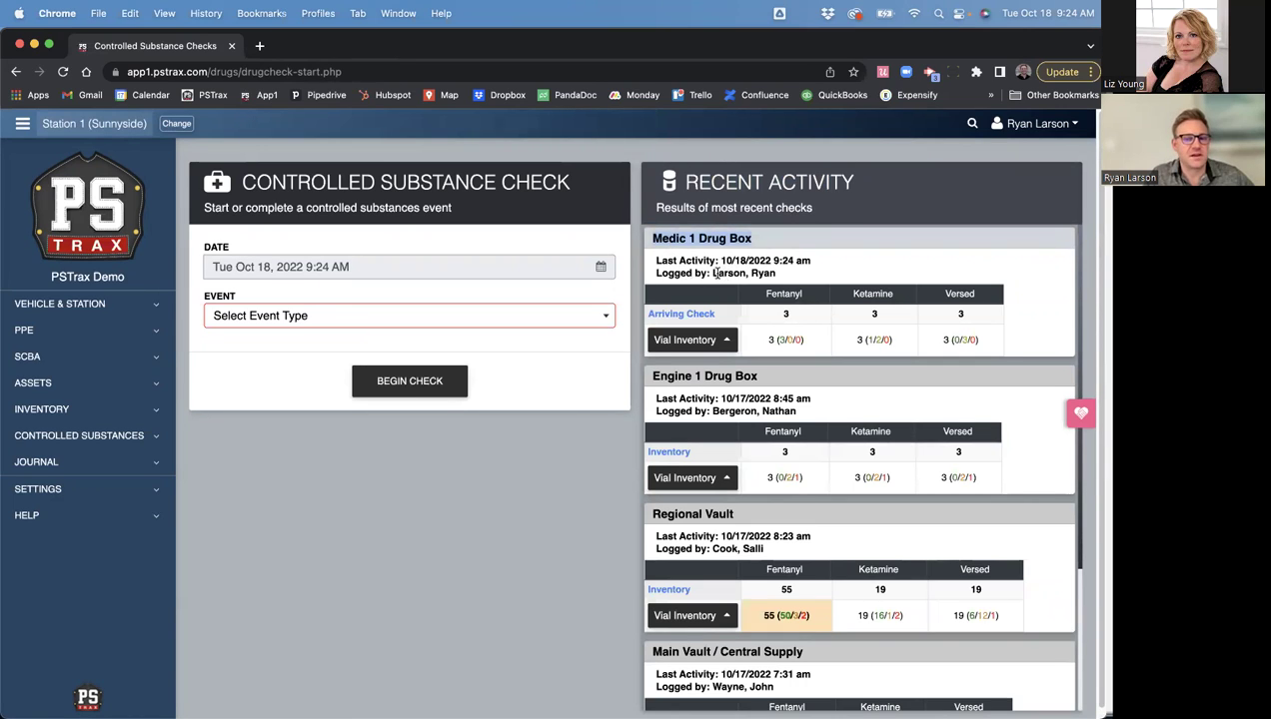
click(656, 262)
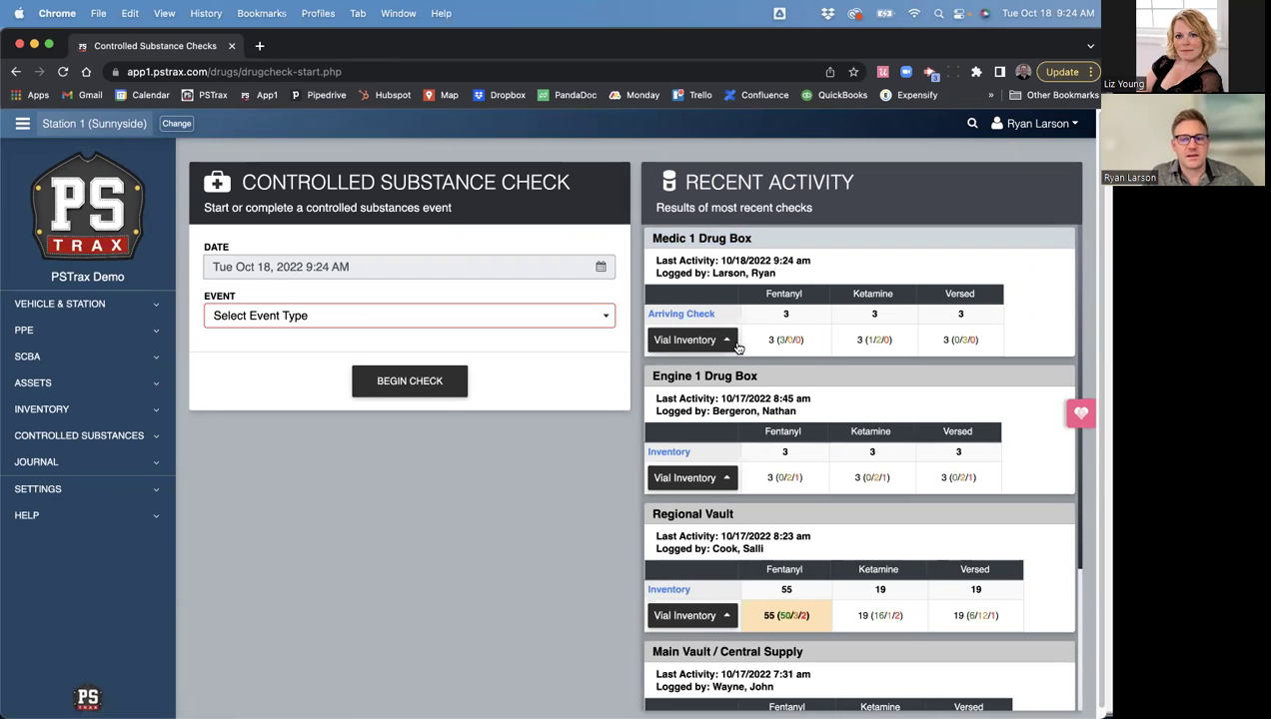
- Expand Medic 1's vial inventory, highlight Fentanyl vials Ctl #61 and #43, then collapse it
click(693, 341)
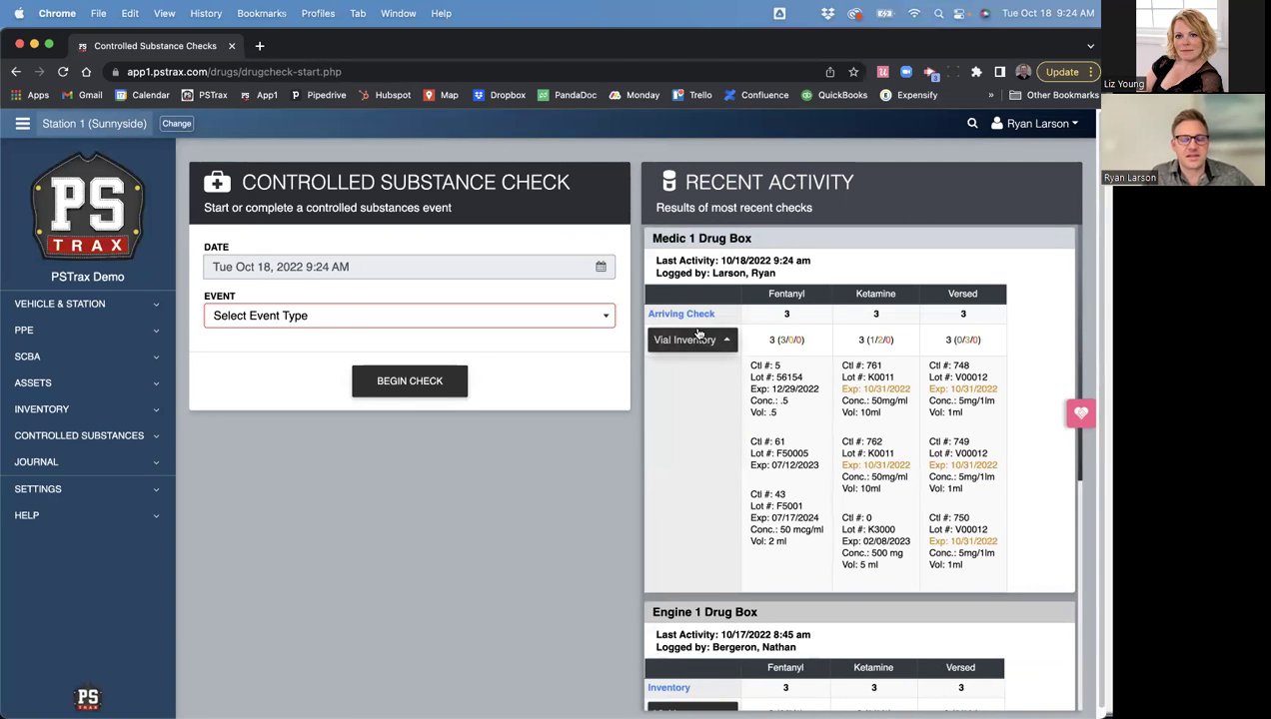
drag(749, 366, 819, 469)
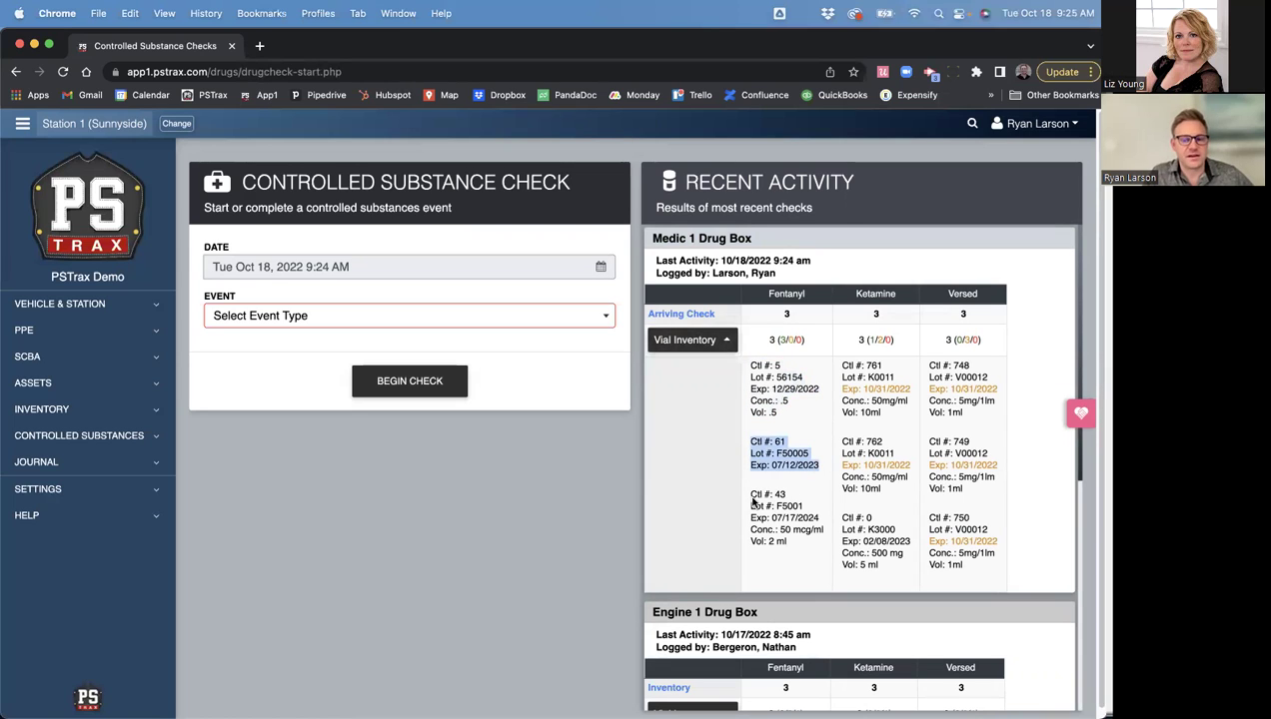
drag(748, 493, 793, 550)
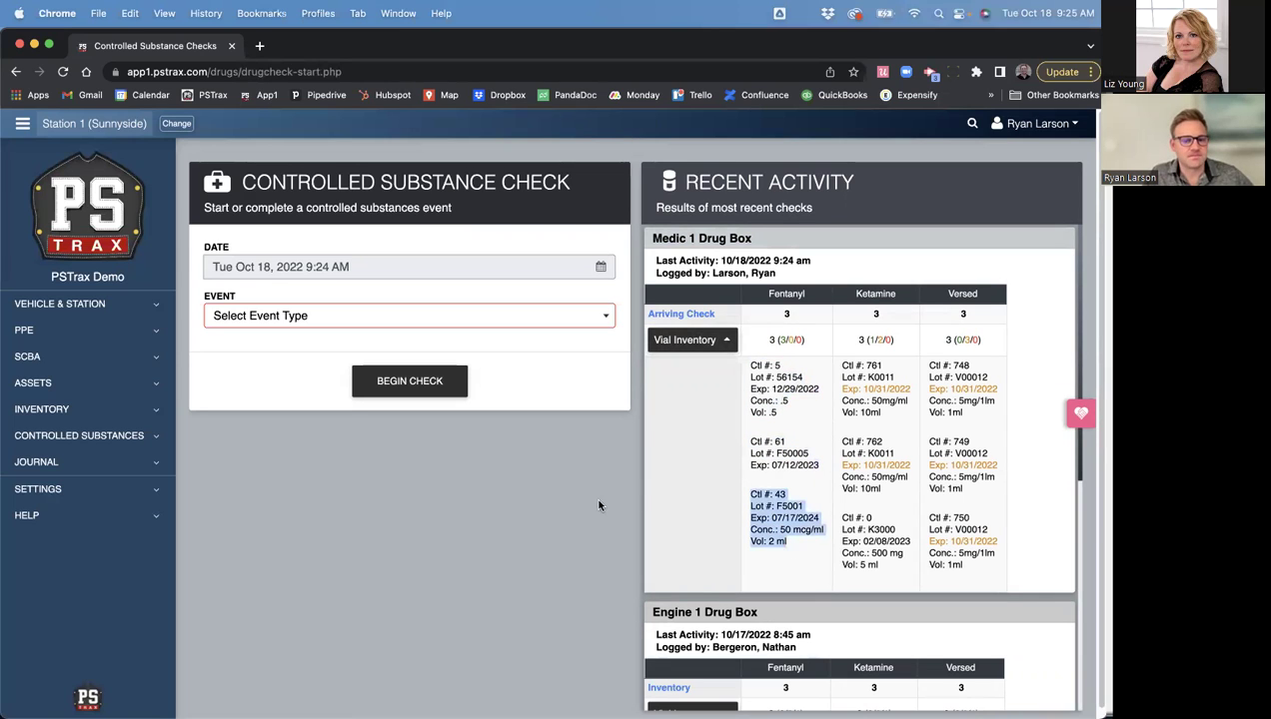
click(724, 339)
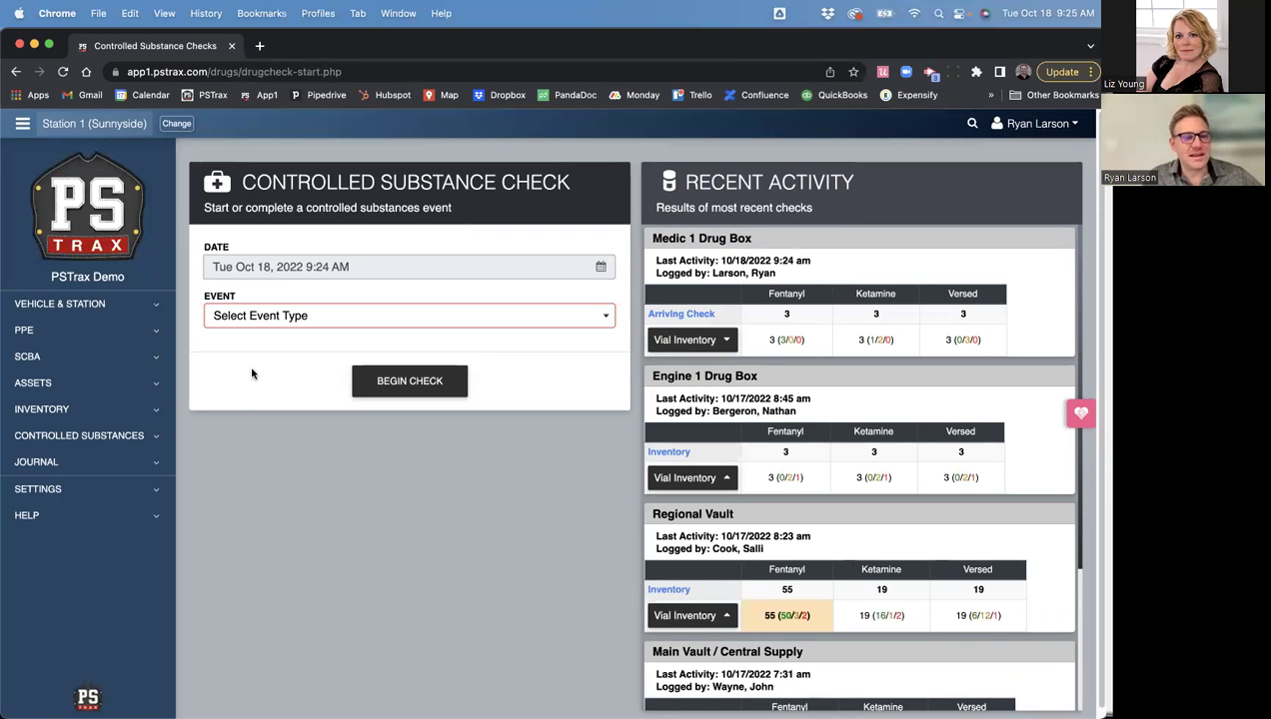
click(213, 320)
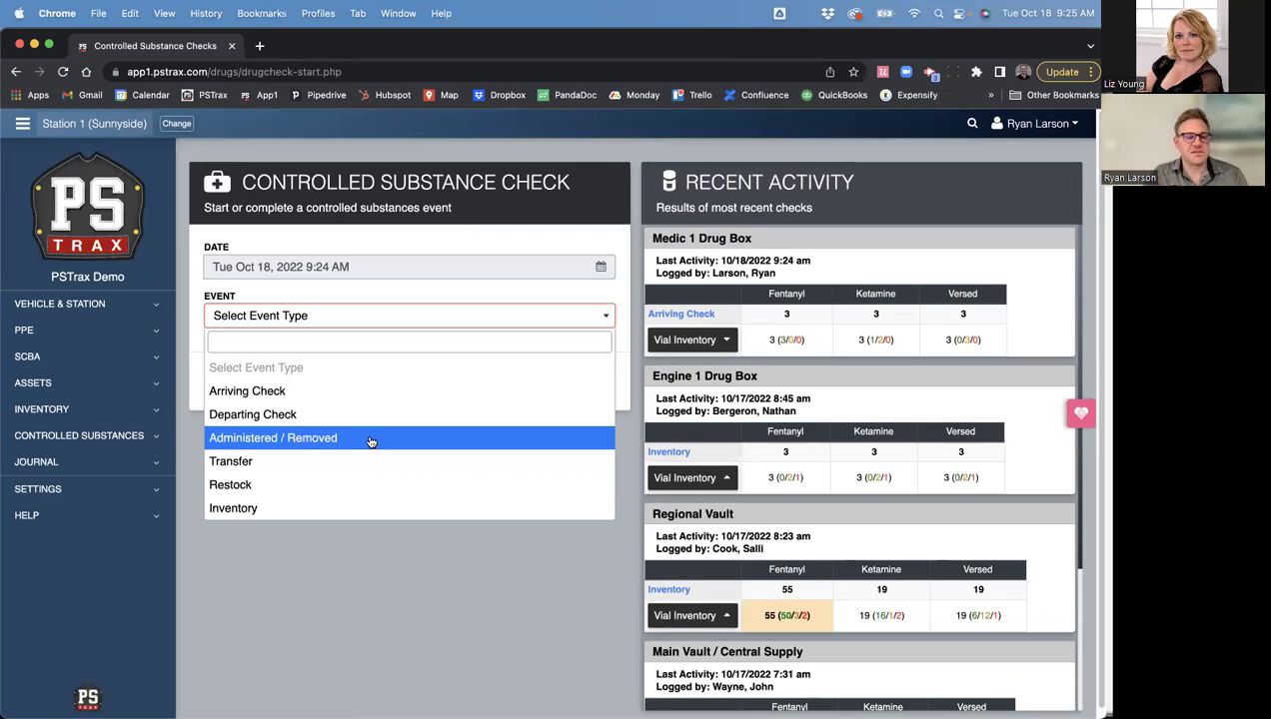
- Begin an Administered / Removed event for the Medic 1 Drug Box
click(371, 443)
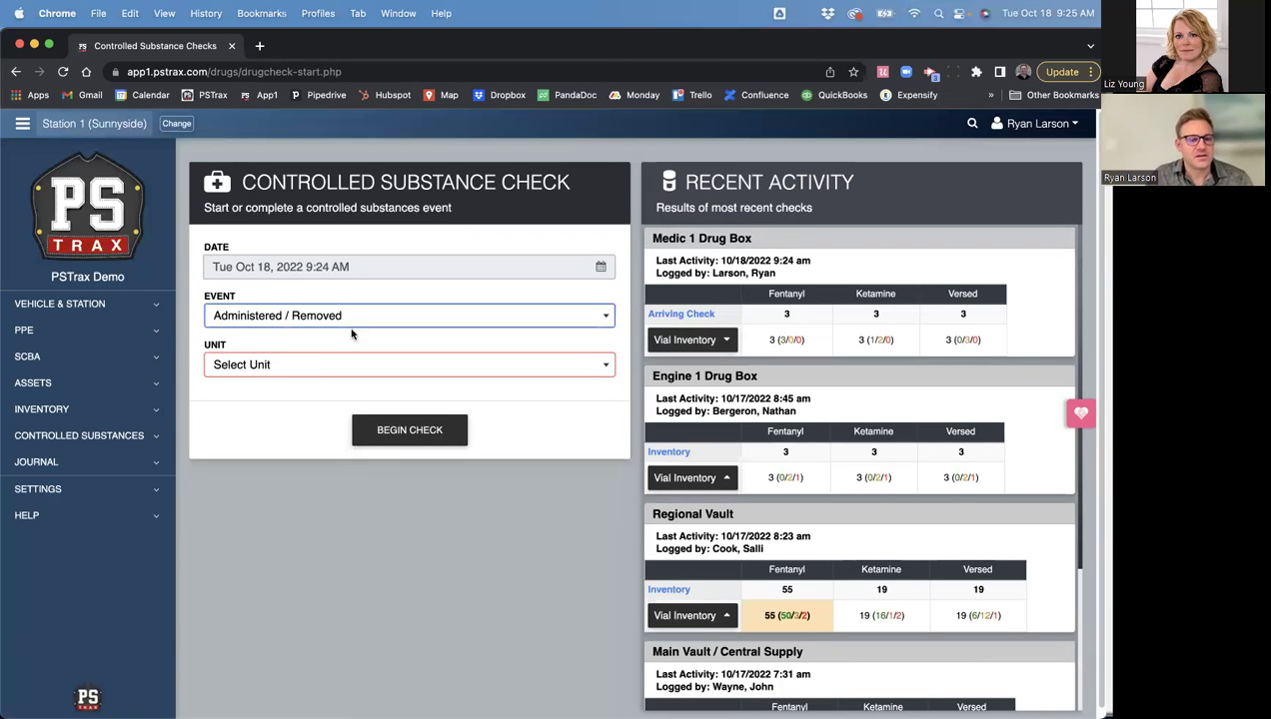
click(283, 365)
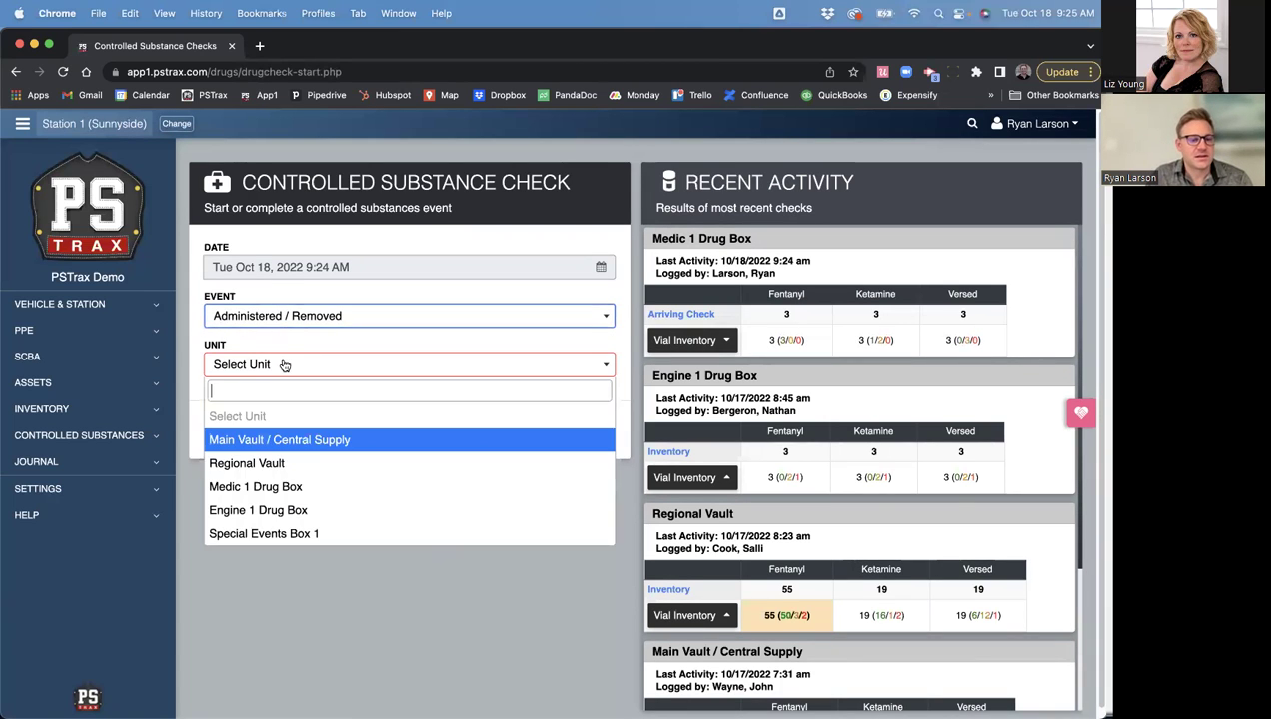
click(266, 490)
click(393, 433)
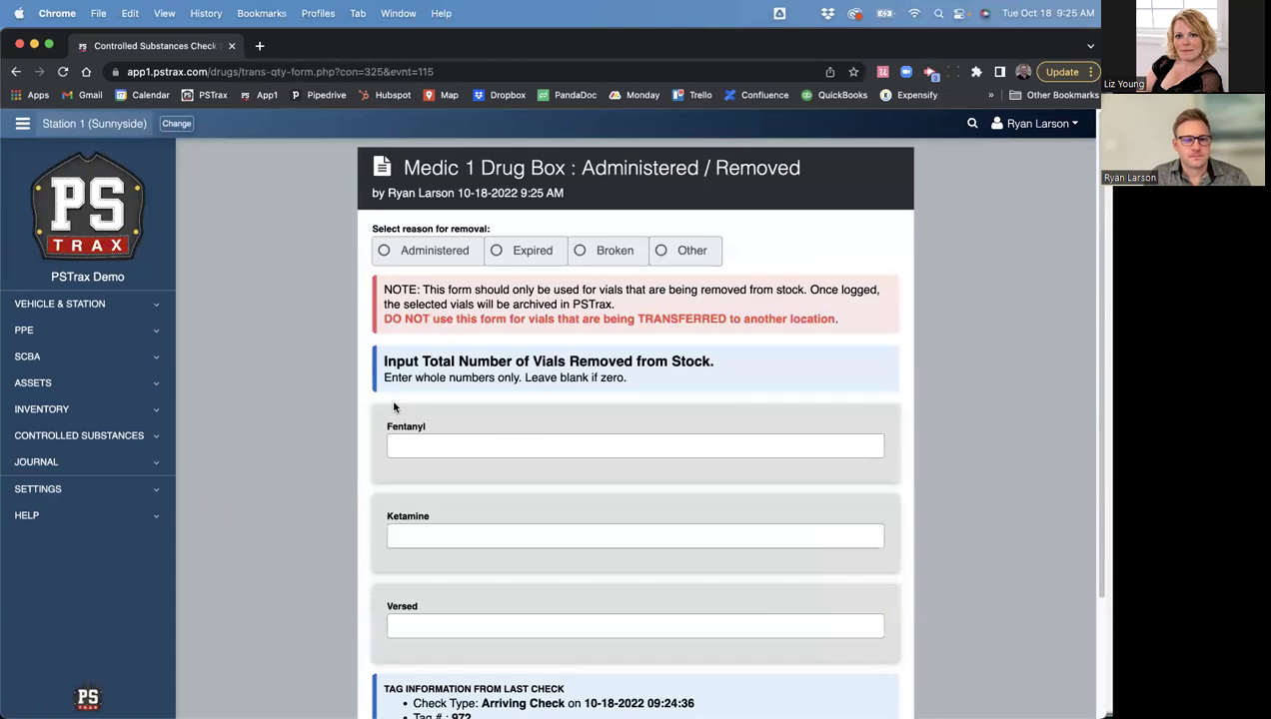
- Record 1 Fentanyl vial administered with tag 0972 and continue to vial selection
click(384, 253)
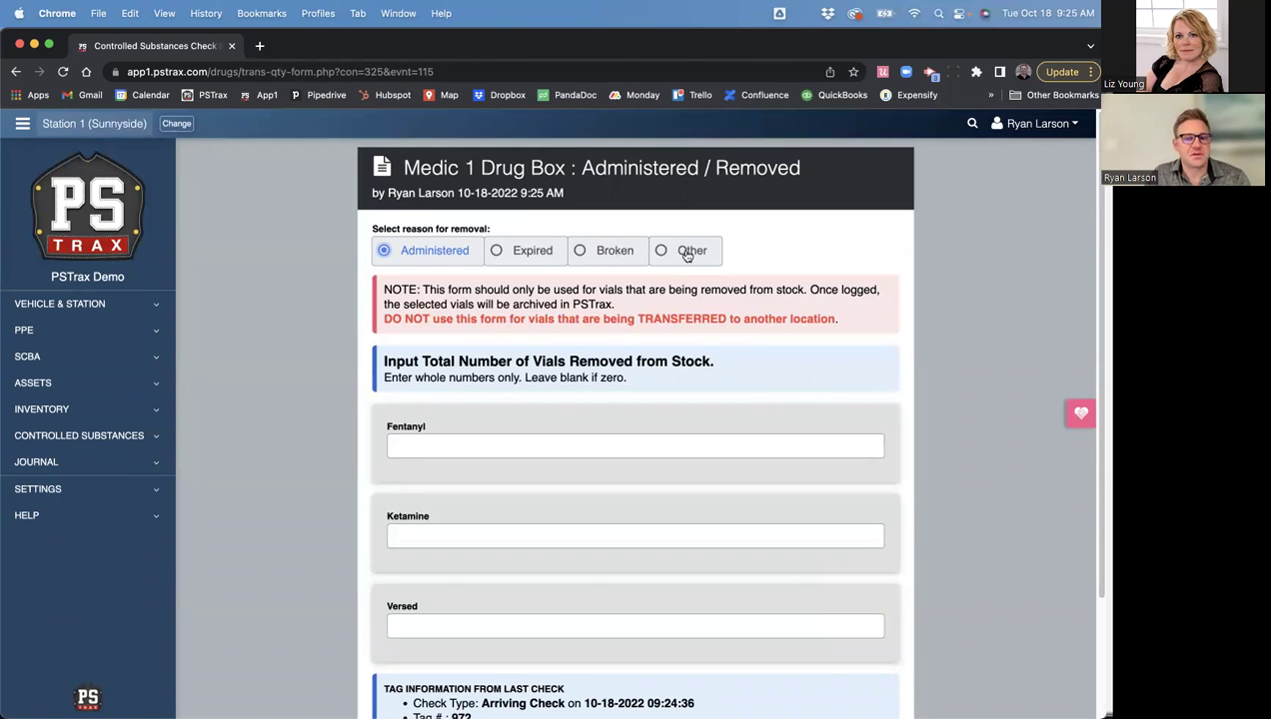
scroll(357, 412, down, 1)
click(432, 411)
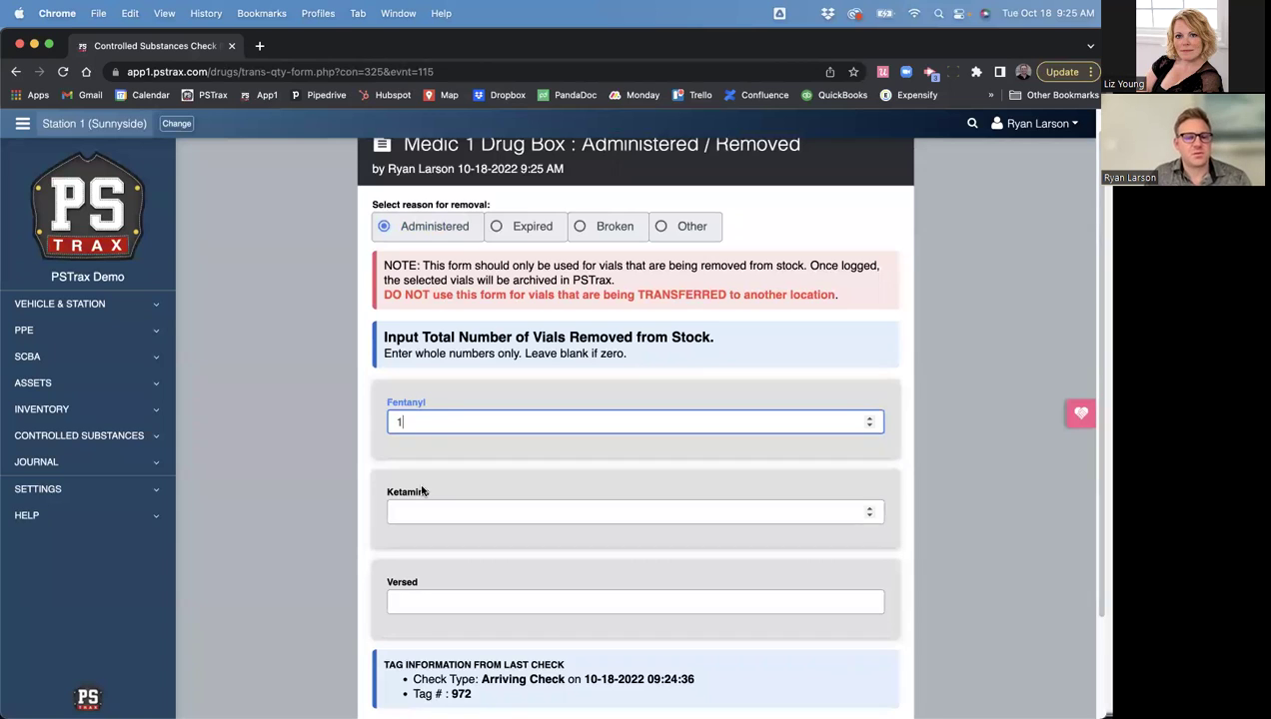
scroll(449, 480, down, 3)
click(459, 617)
text(0)
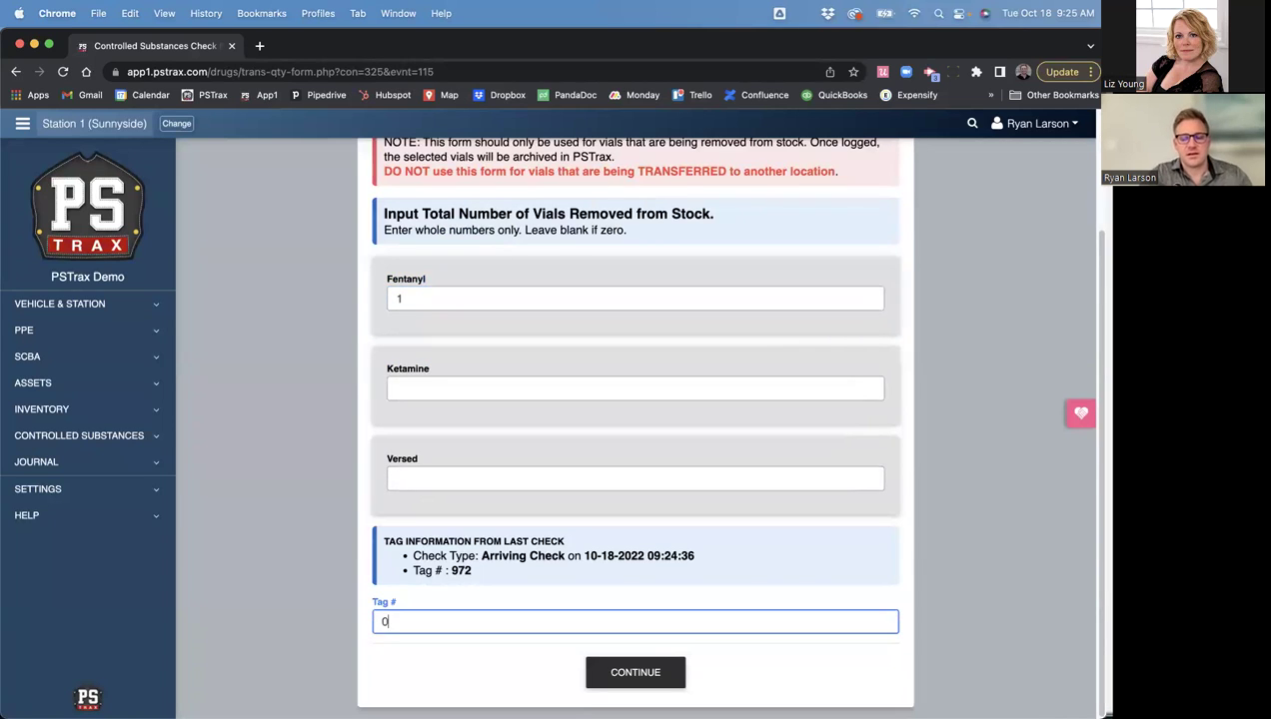
text(972)
click(625, 673)
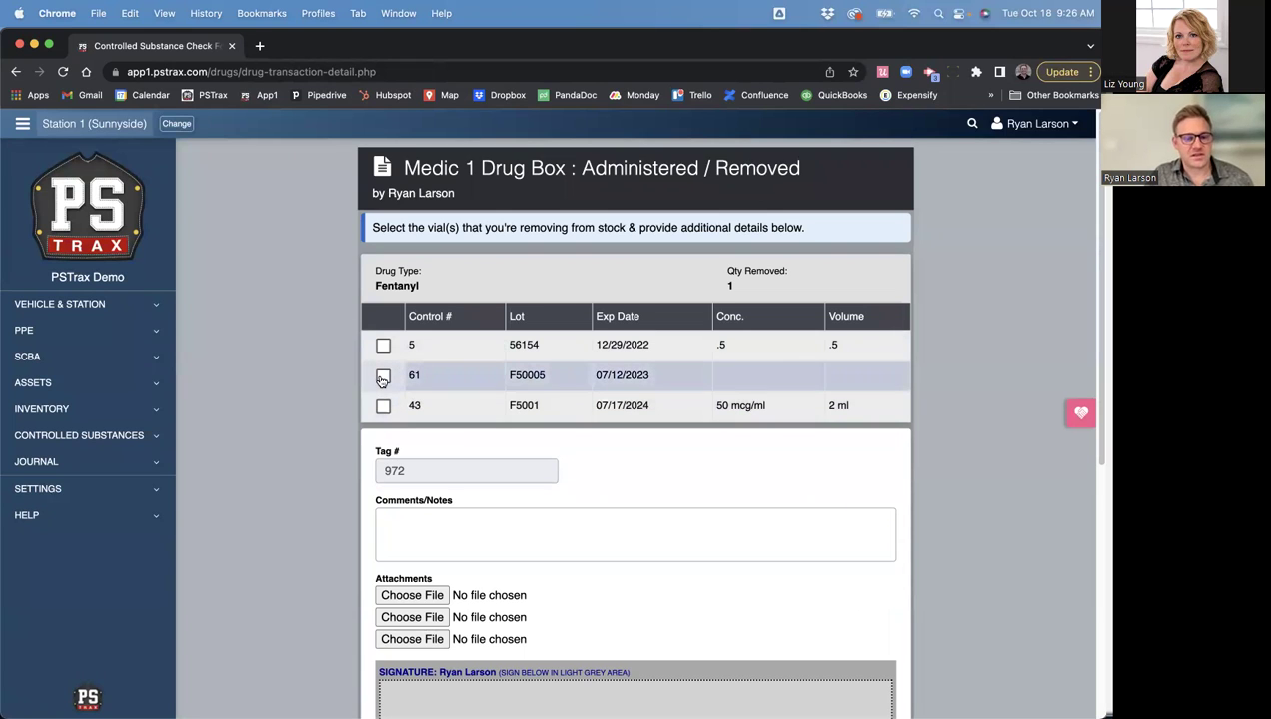
- Mark Fentanyl vial 61 removed with its incident number, 50 administered and 50 wasted
click(383, 377)
click(421, 432)
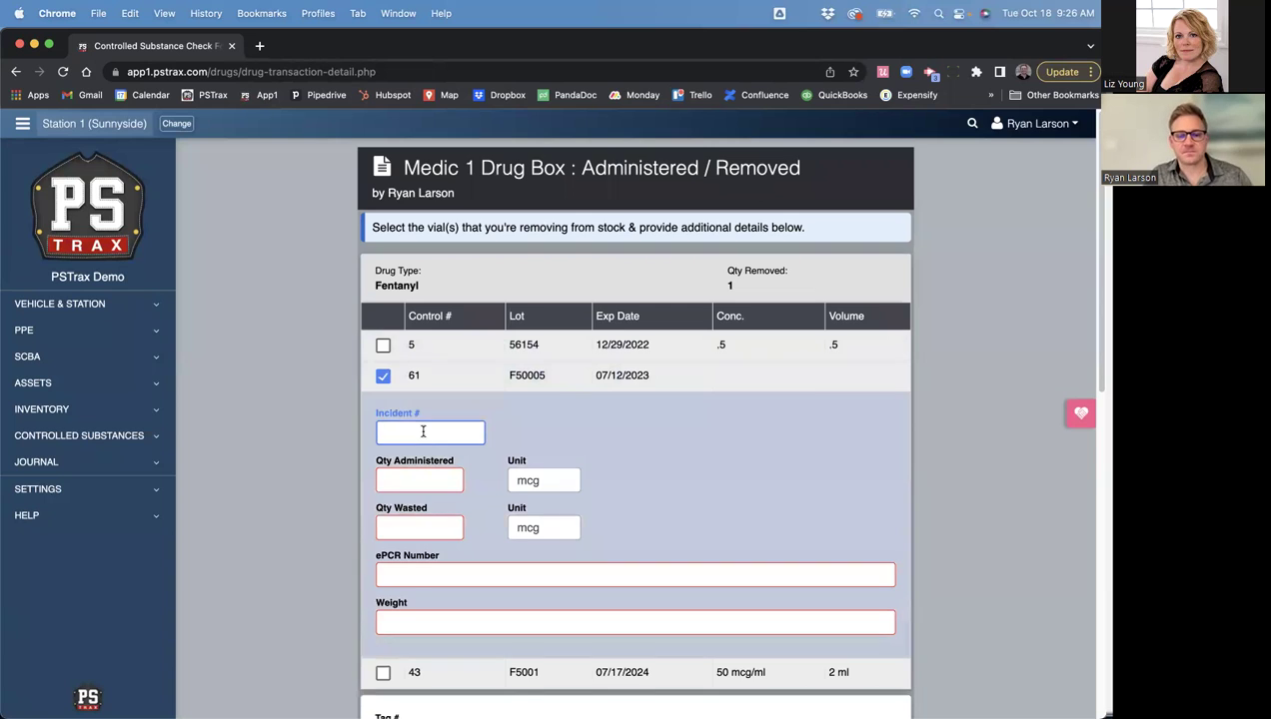
scroll(409, 411, down, 1)
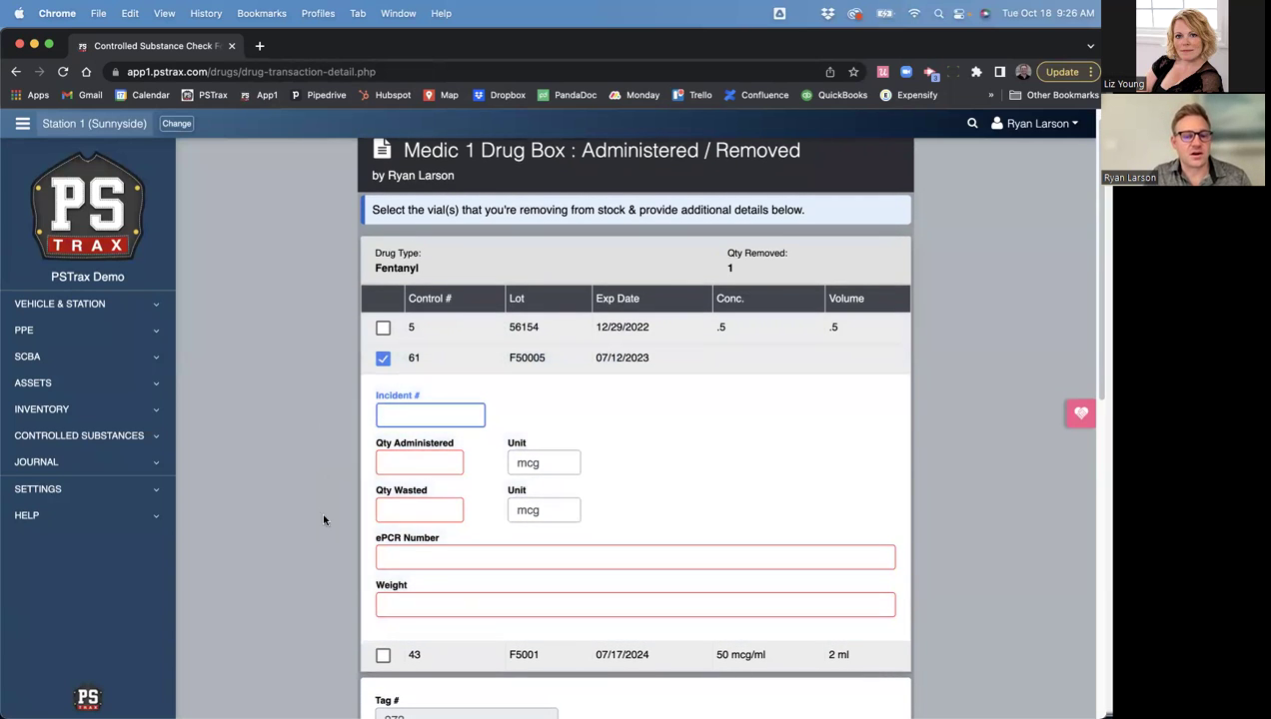
scroll(422, 452, down, 3)
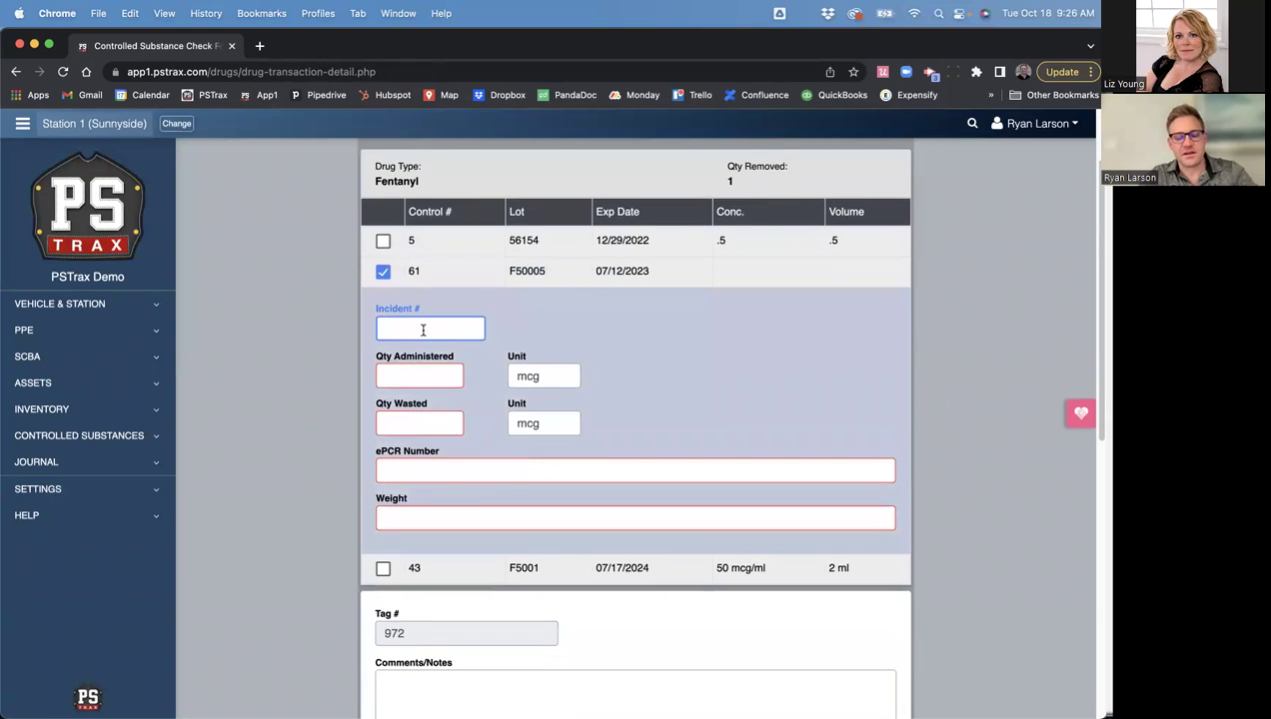
text(789123)
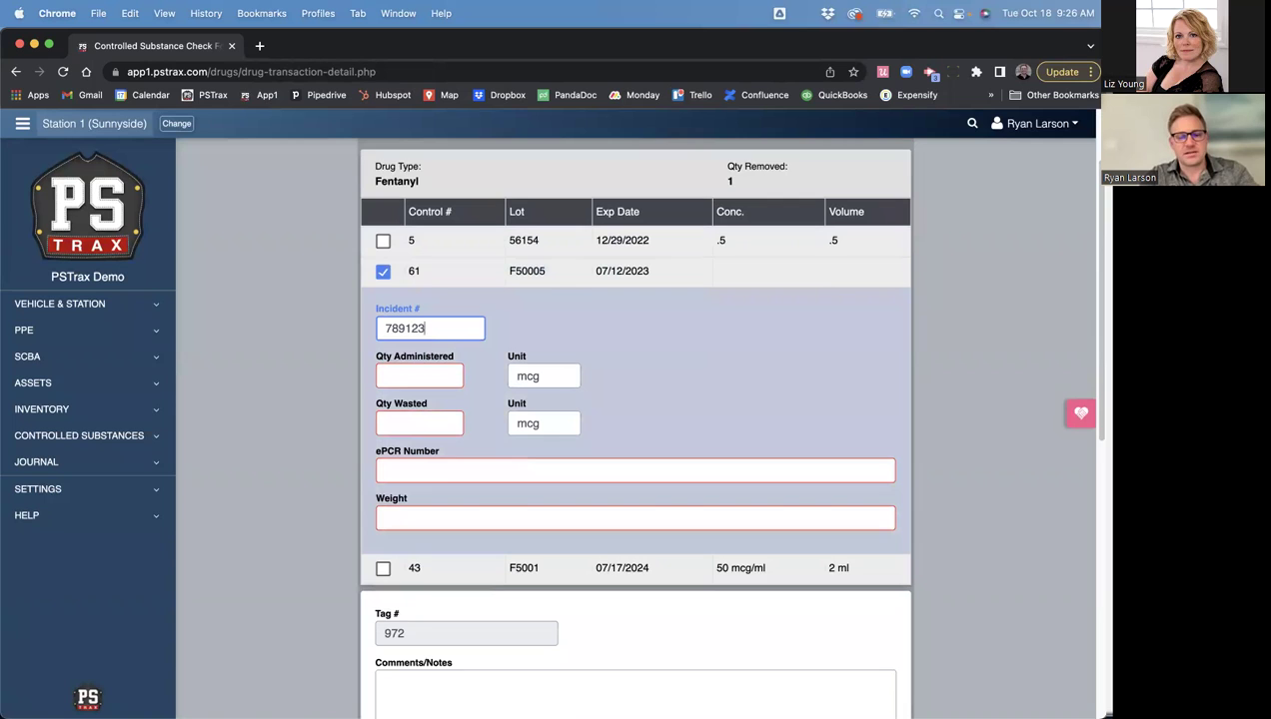
click(419, 378)
text(50)
click(407, 424)
text(5)
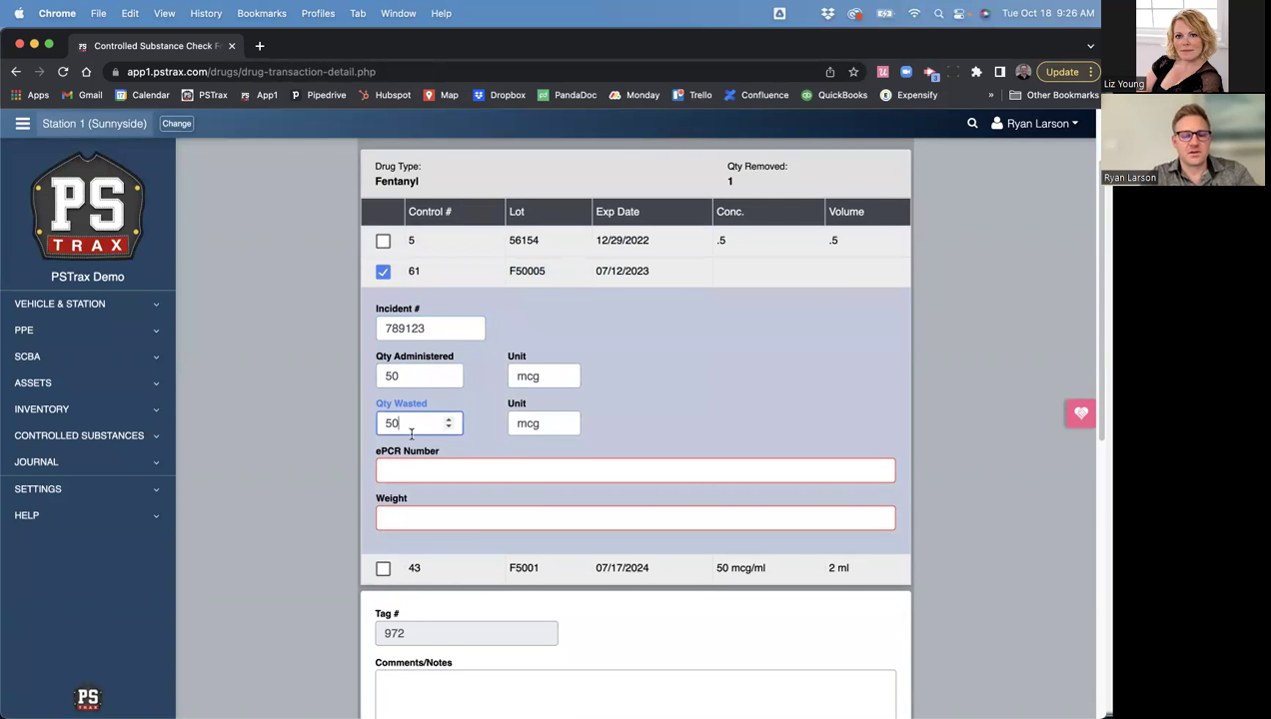
text(0)
- Add the ePCR number and weight 50 for vial 61, then move to the signatures
scroll(419, 429, down, 2)
click(426, 405)
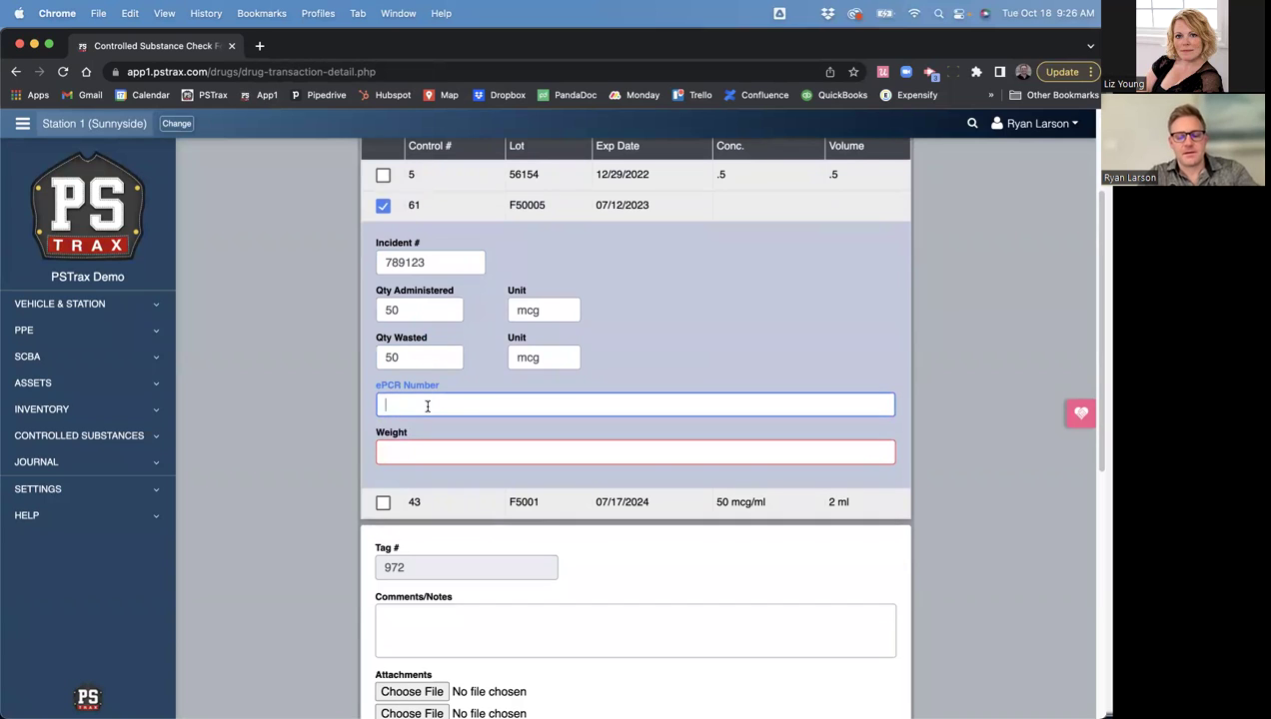
text(12345)
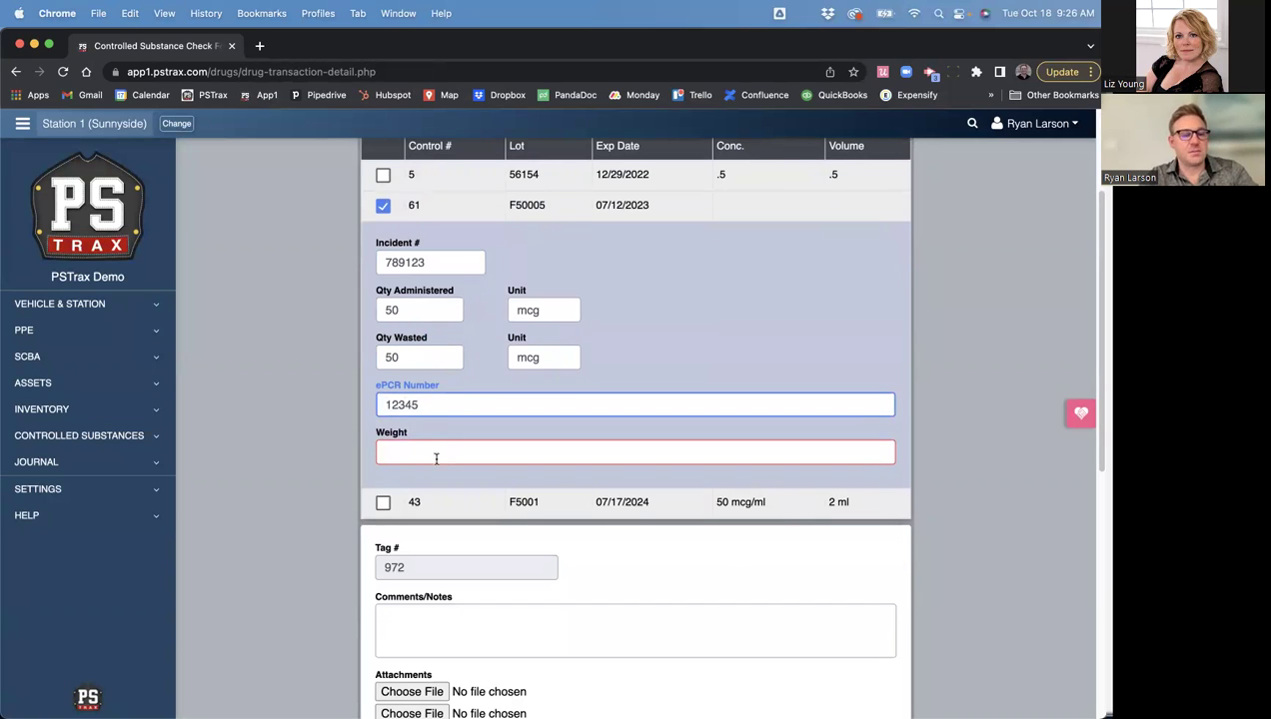
click(436, 459)
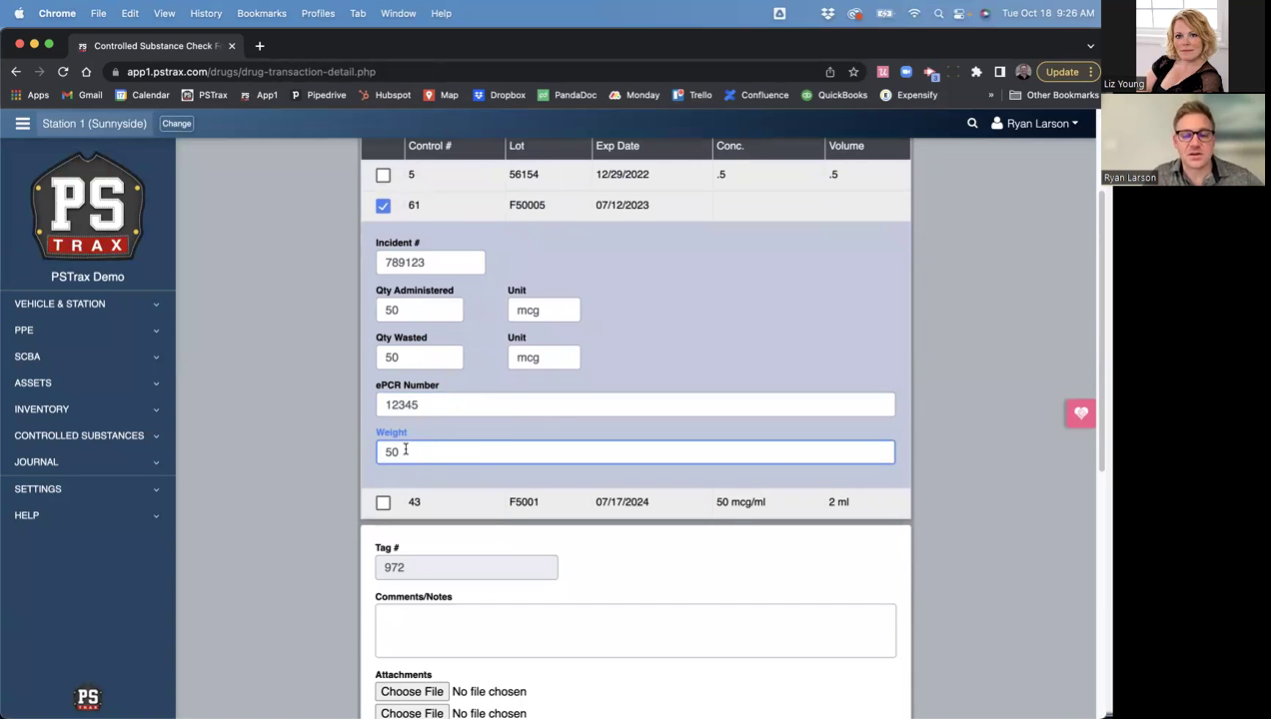
scroll(431, 411, down, 3)
scroll(433, 411, down, 1)
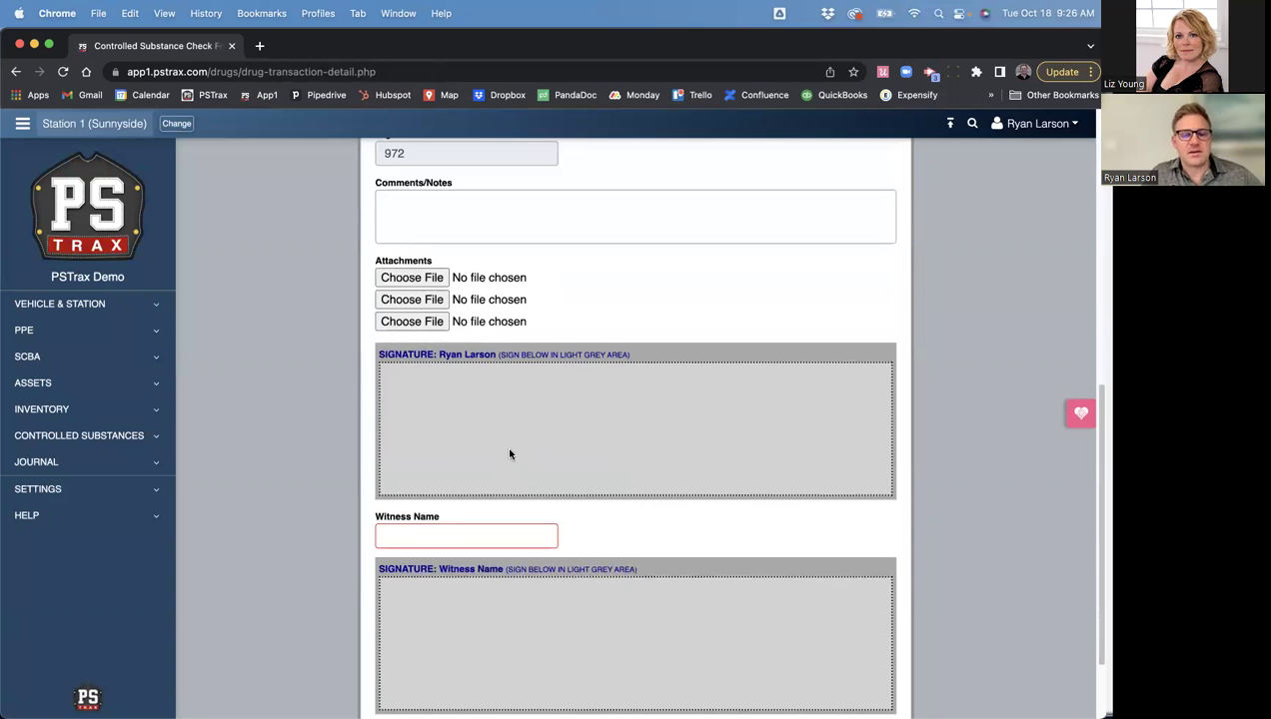
- Sign as user, add the witness's name and signature, and log the Fentanyl removal
drag(487, 429, 455, 477)
mouse_move(527, 420)
mouse_down()
mouse_move(496, 480)
mouse_move(674, 457)
mouse_up()
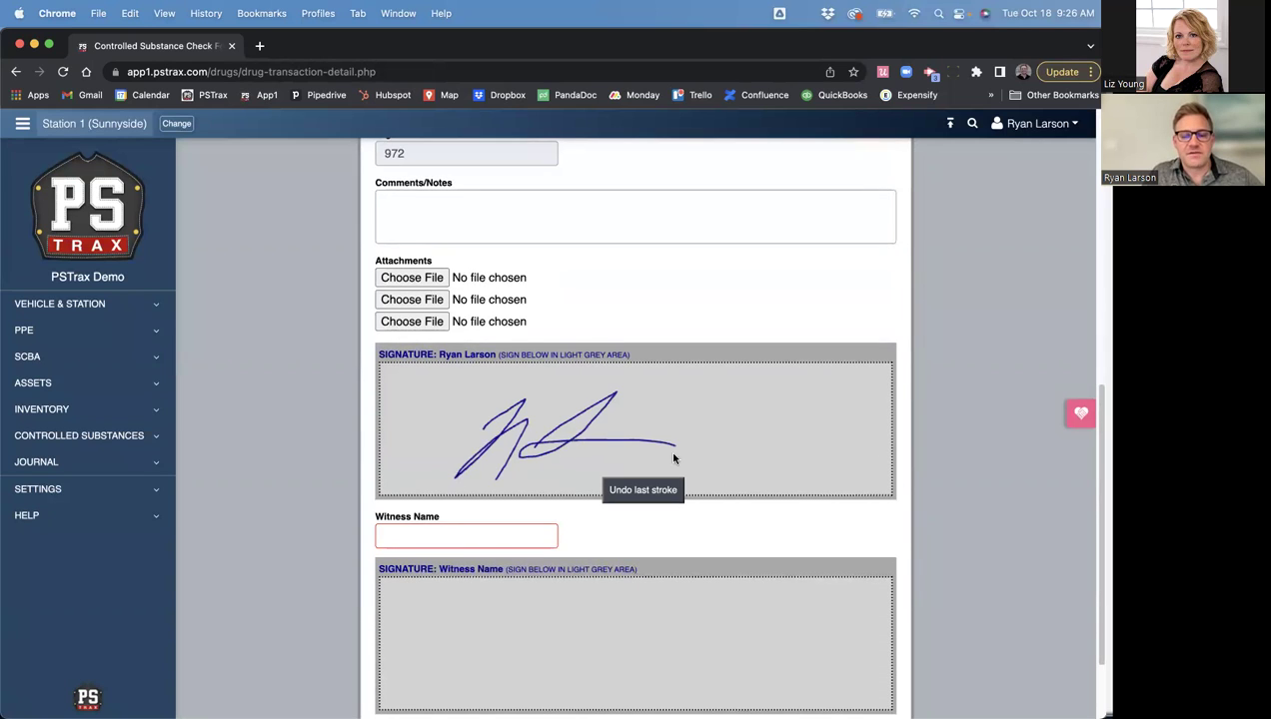
click(433, 535)
scroll(440, 510, down, 3)
drag(488, 487, 554, 548)
mouse_move(565, 530)
mouse_down()
mouse_move(565, 546)
mouse_move(616, 548)
mouse_up()
click(565, 513)
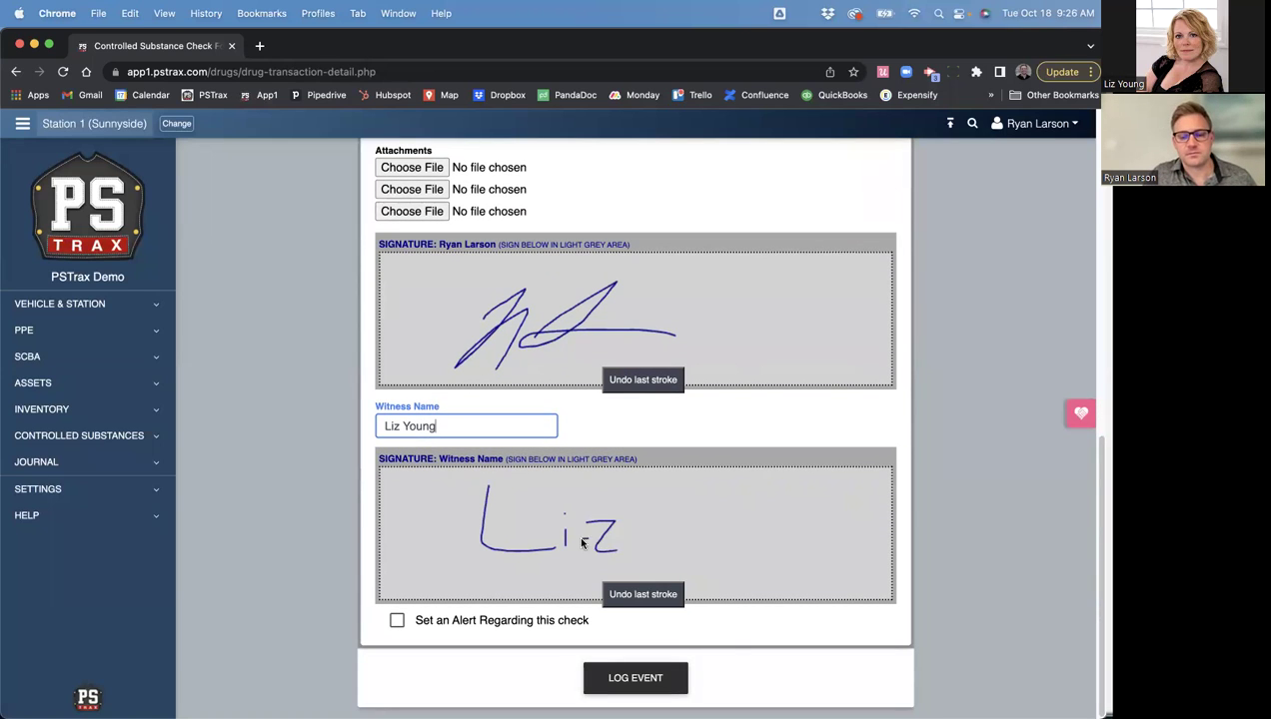
click(644, 676)
click(612, 640)
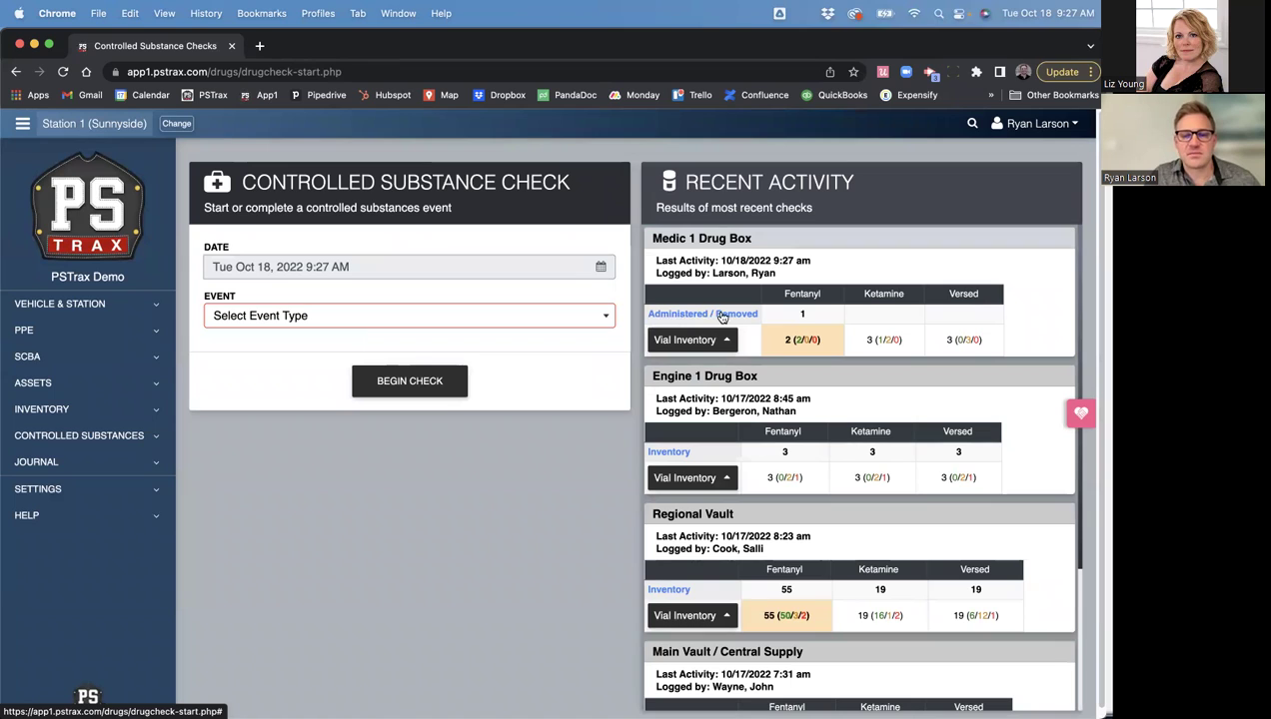
- Expand Medic 1 Drug Box's vial inventory and highlight the remaining Fentanyl vials and count
click(712, 341)
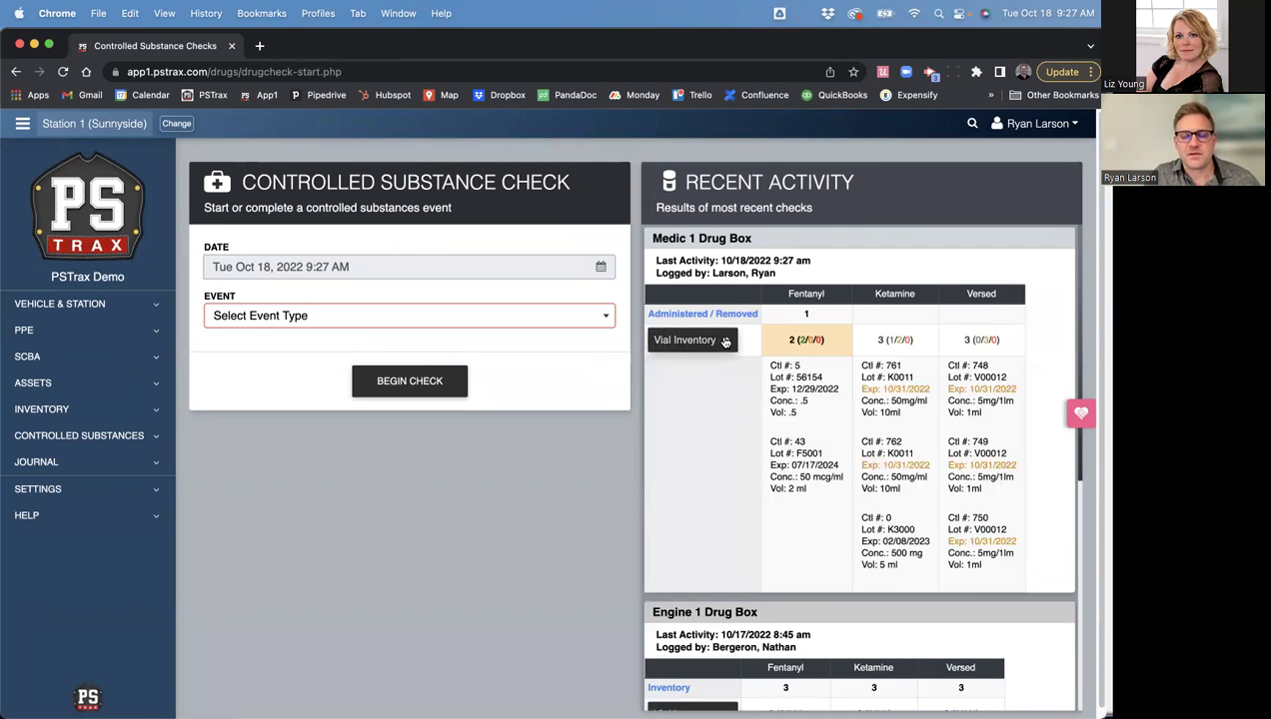
drag(772, 367, 807, 489)
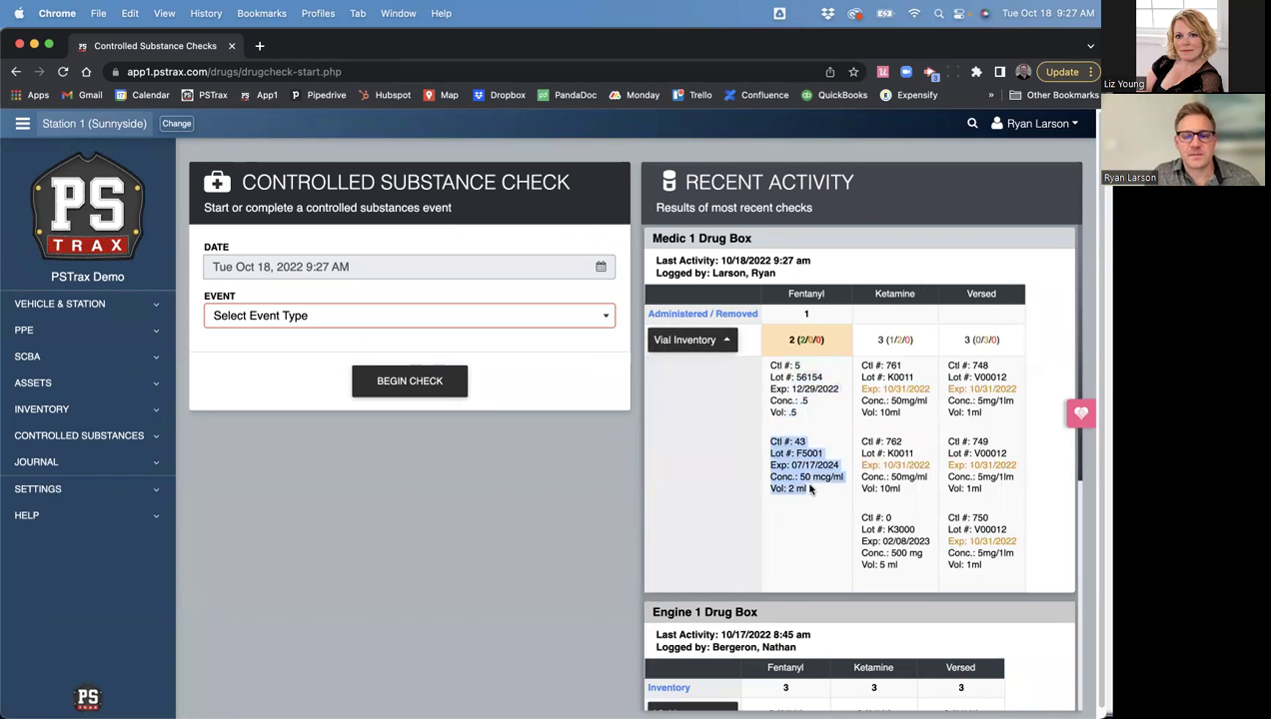
drag(821, 339, 797, 339)
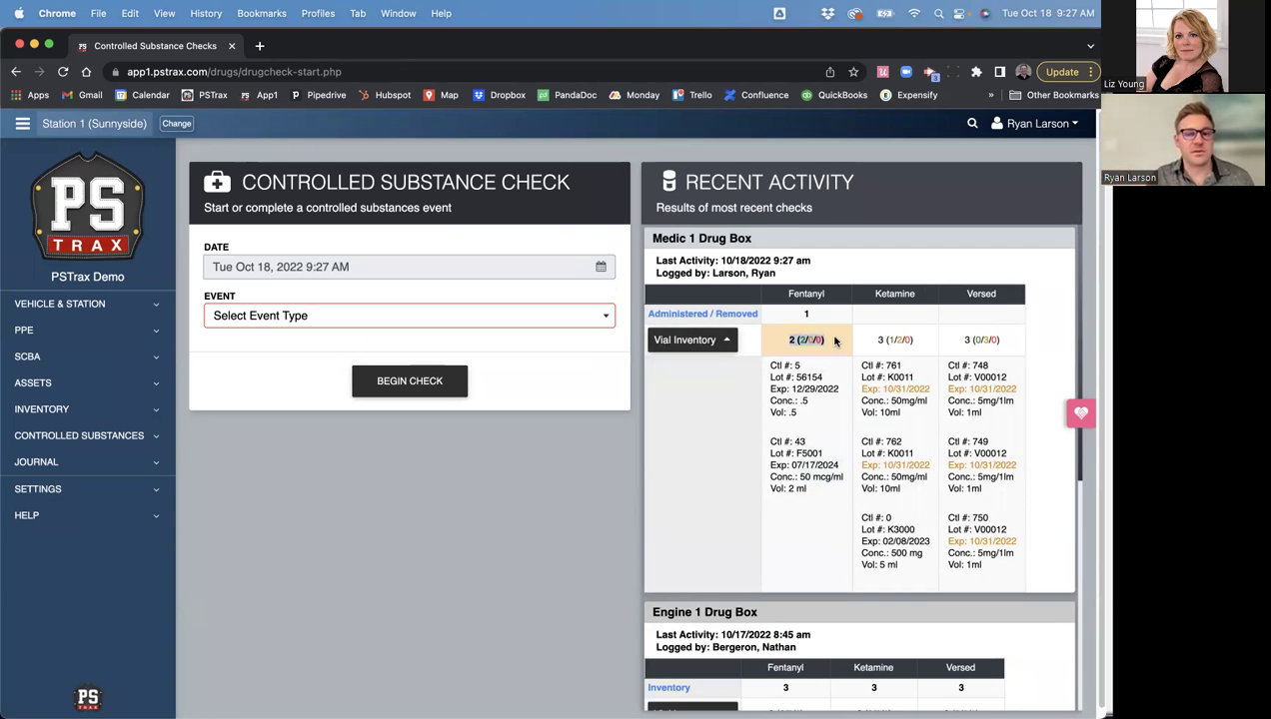
click(851, 348)
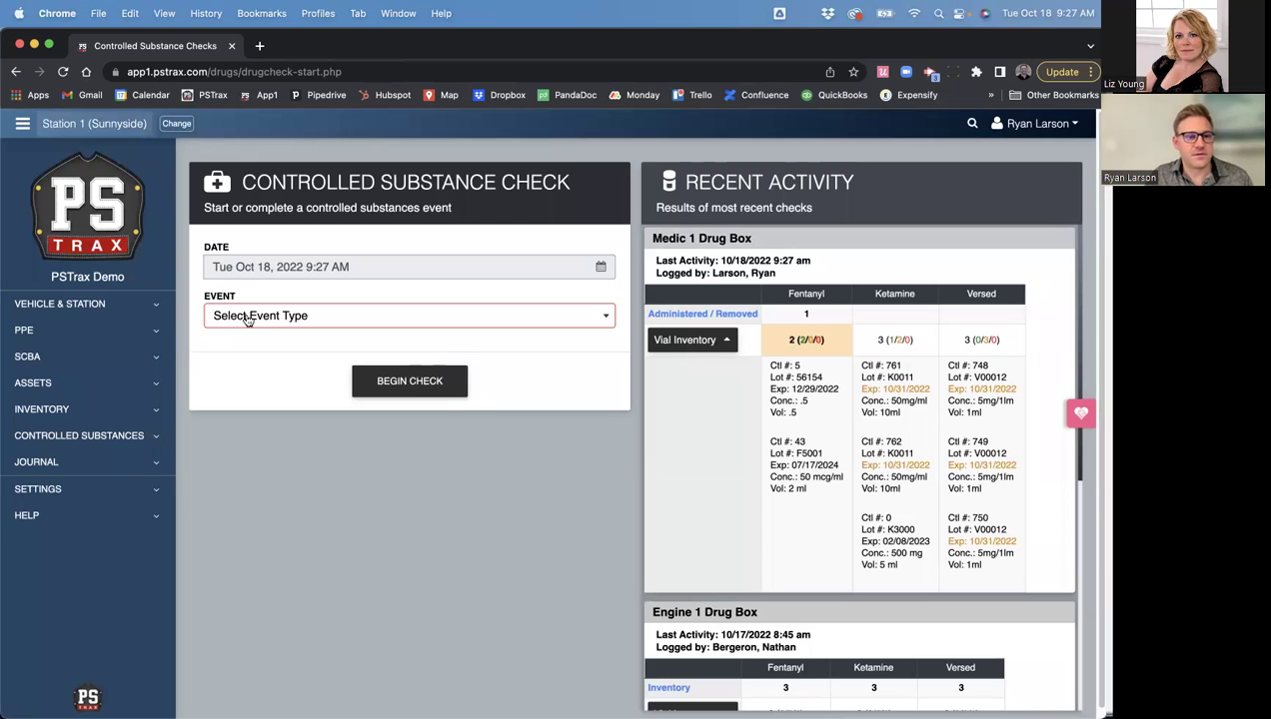
- Start a Transfer check from Main Vault / Central Supply to Medic 1 Drug Box
click(247, 318)
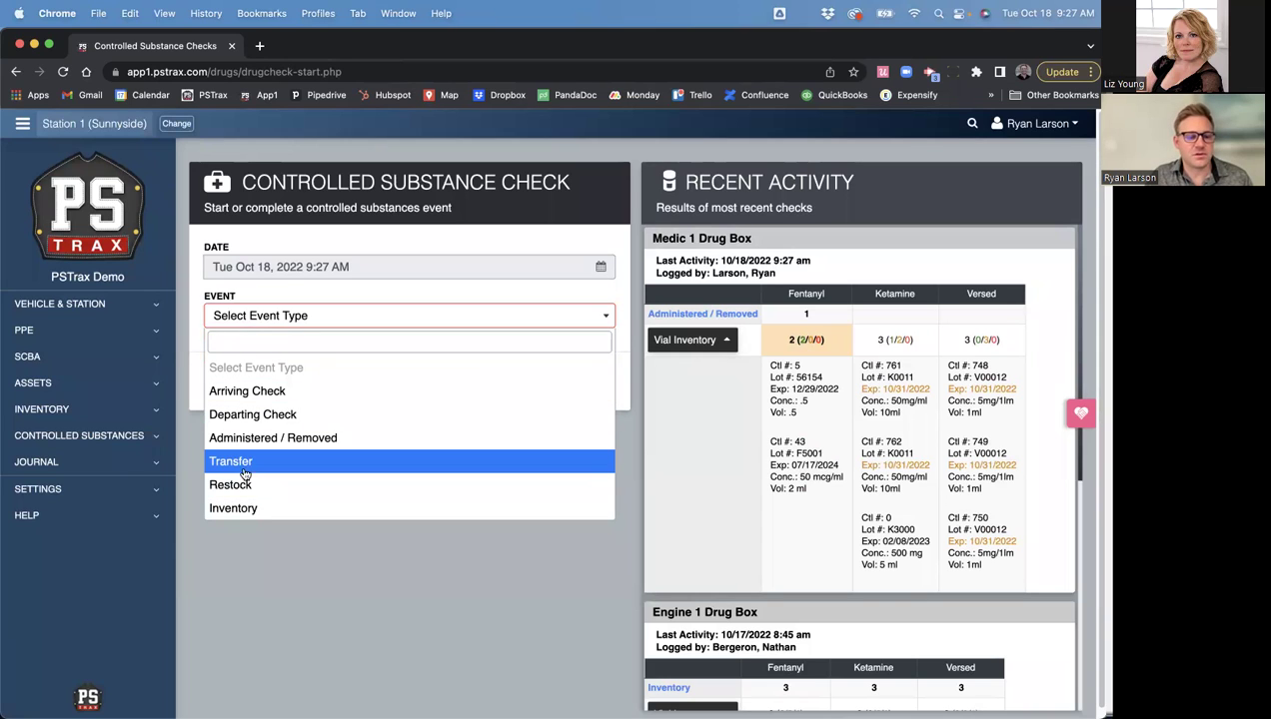
click(243, 462)
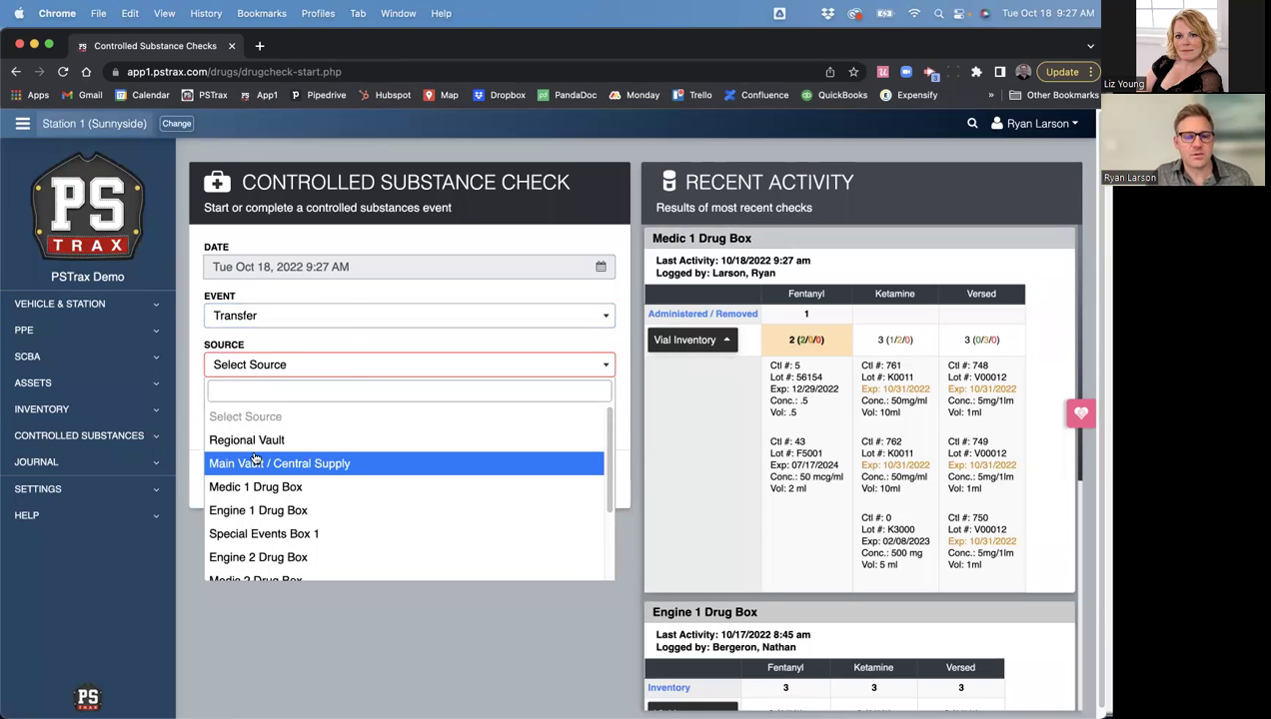
click(255, 463)
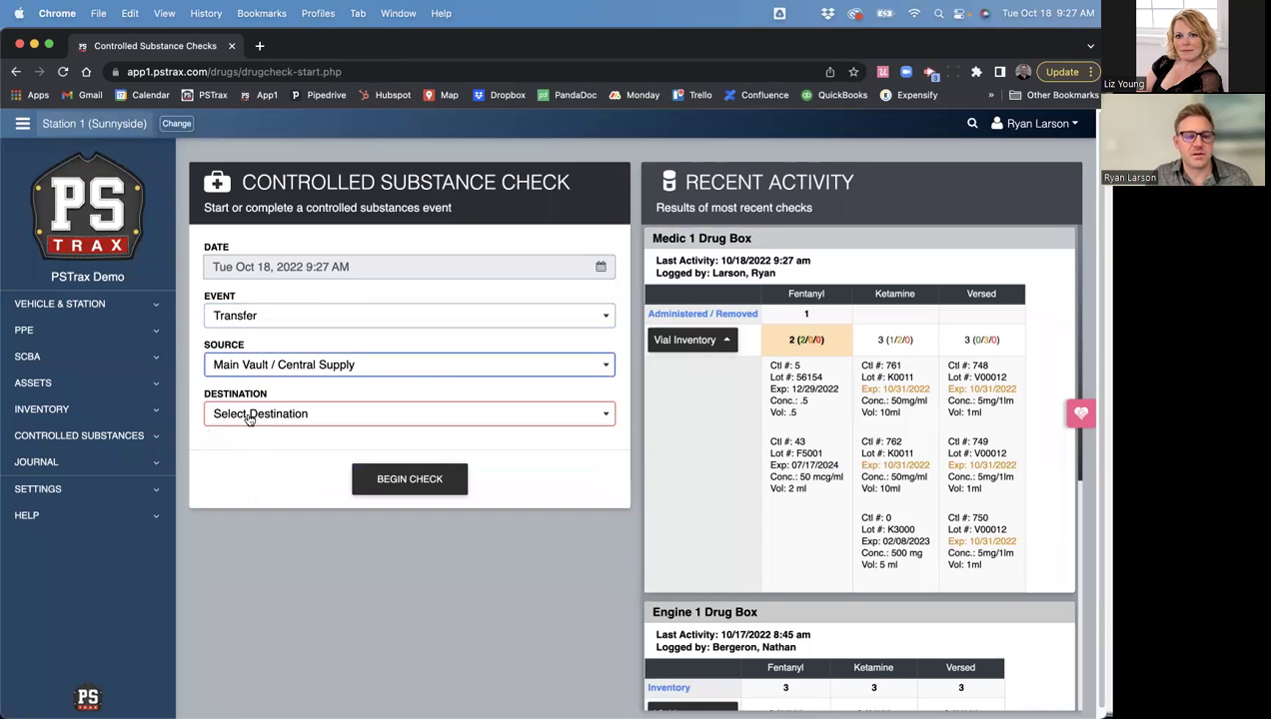
click(244, 416)
click(250, 535)
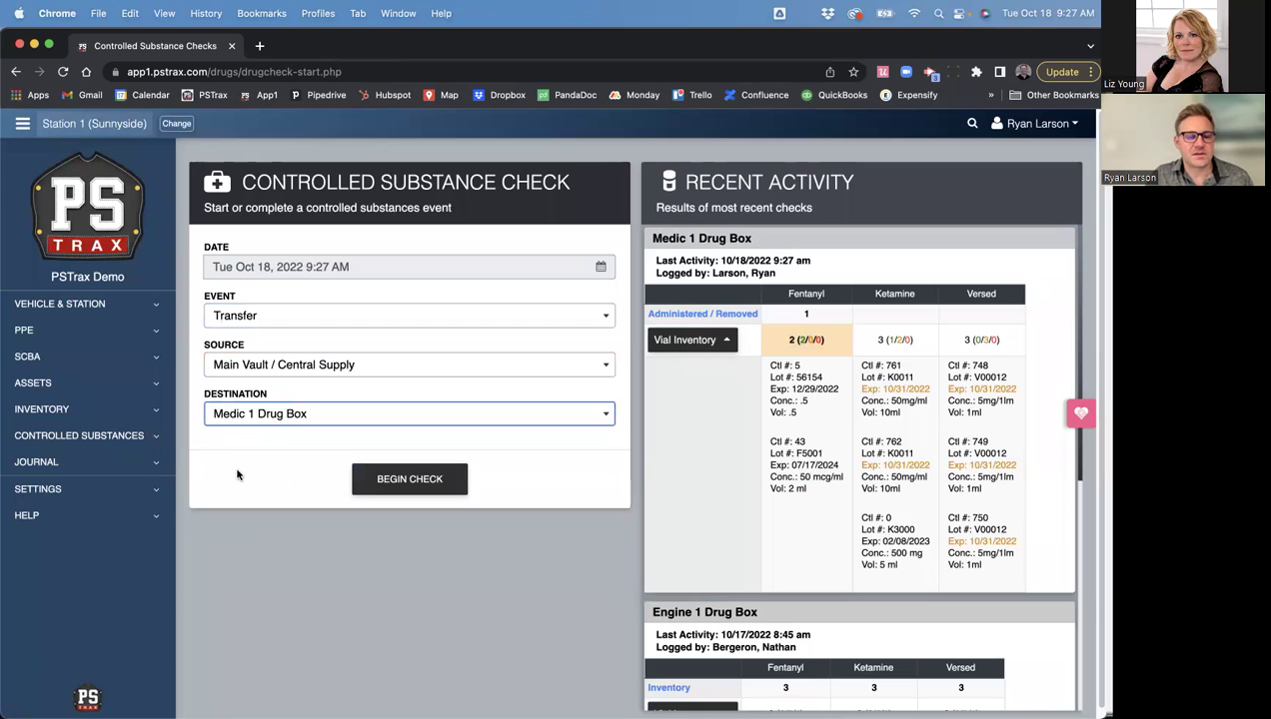
click(404, 481)
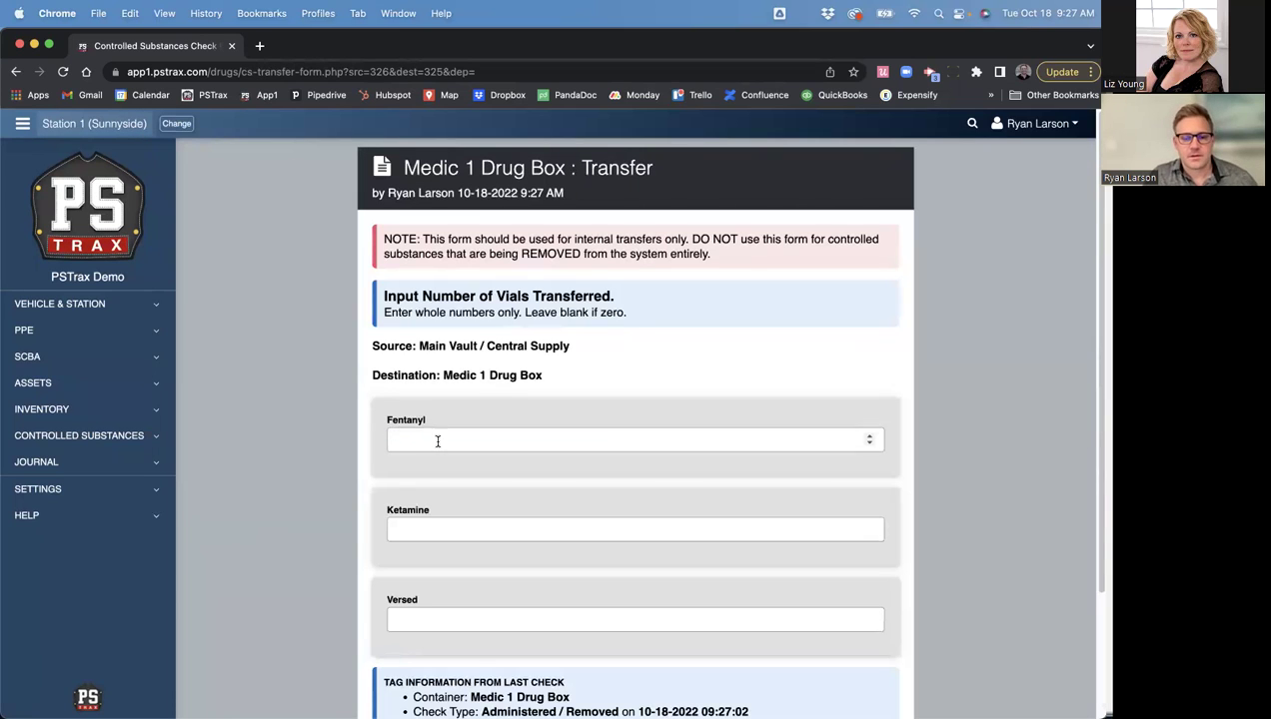
- Enter 1 Fentanyl vial with destination tag 800 and continue to vial selection
click(435, 439)
text(1)
scroll(341, 484, down, 3)
click(448, 622)
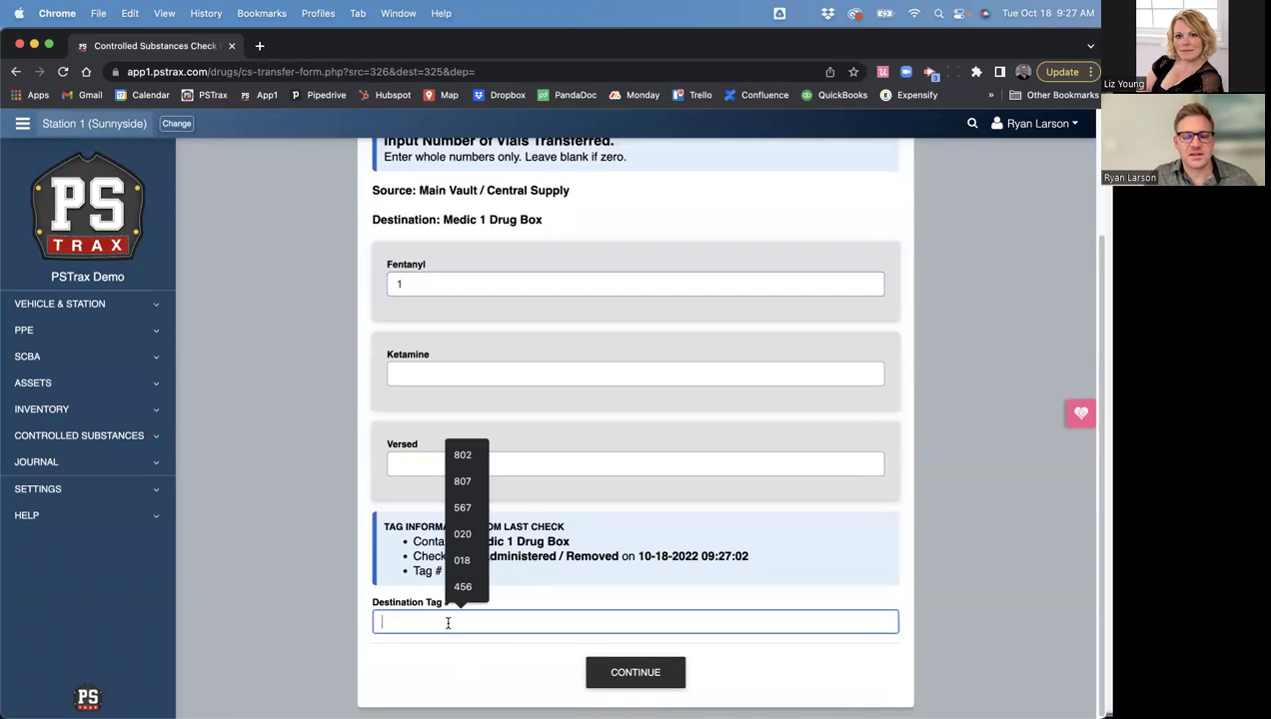
text(800)
click(631, 671)
click(632, 671)
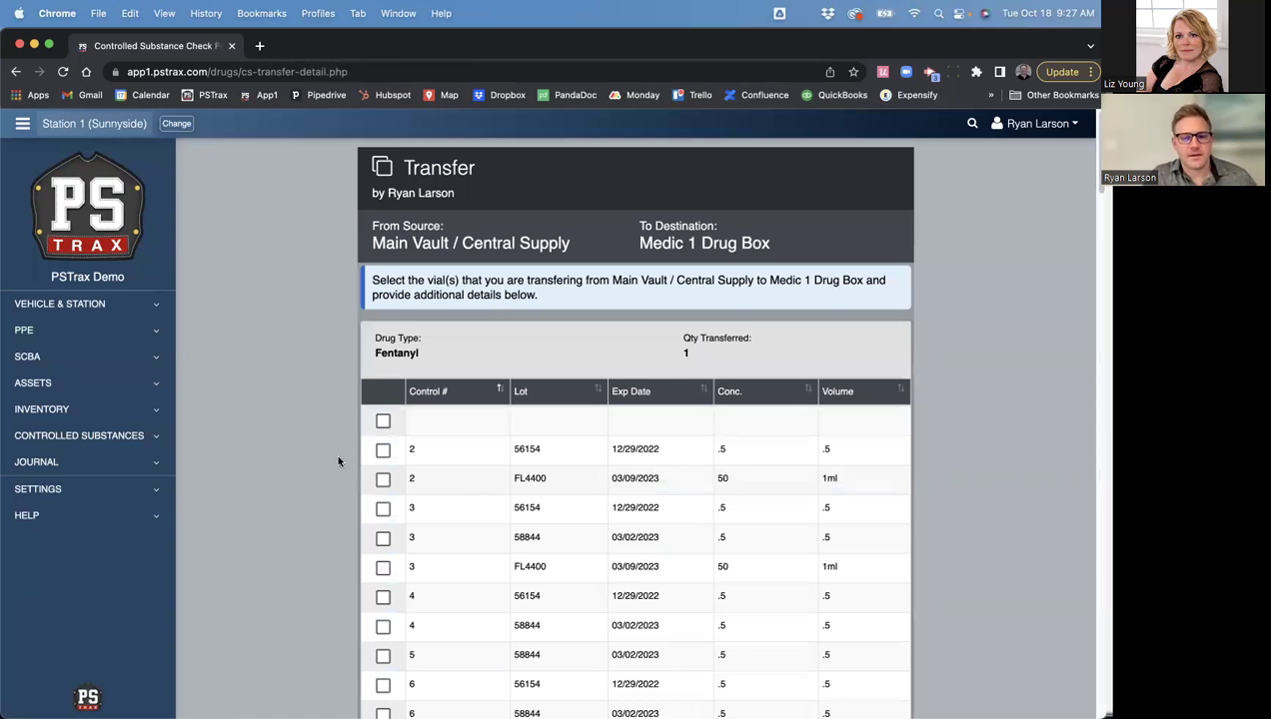
- Select Fentanyl vial 42 for the transfer
drag(374, 240, 571, 243)
click(574, 242)
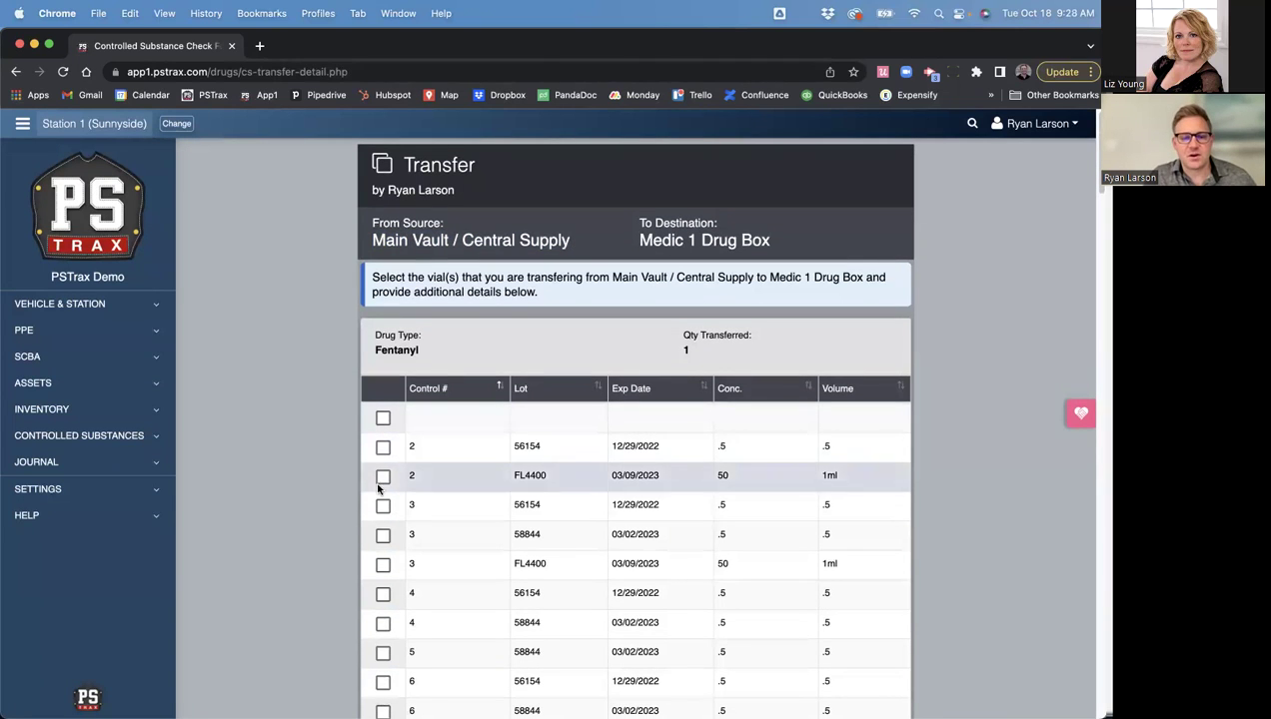
scroll(372, 366, down, 5)
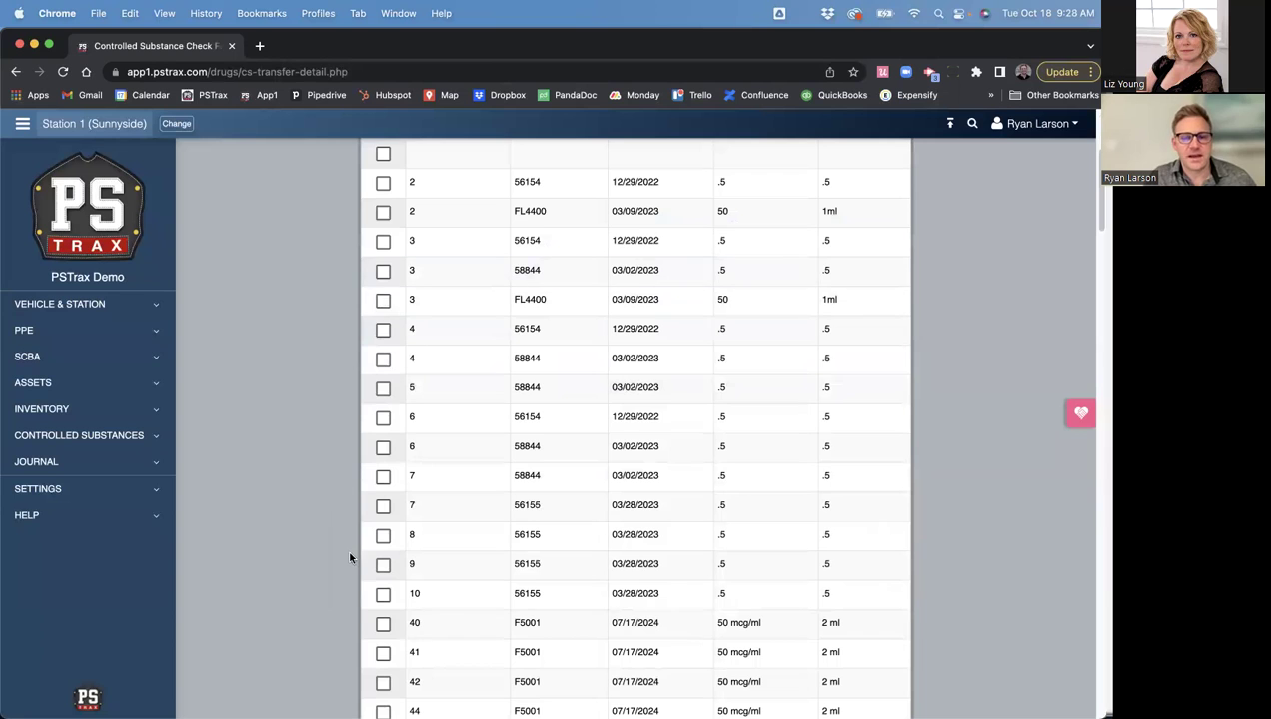
scroll(336, 479, down, 5)
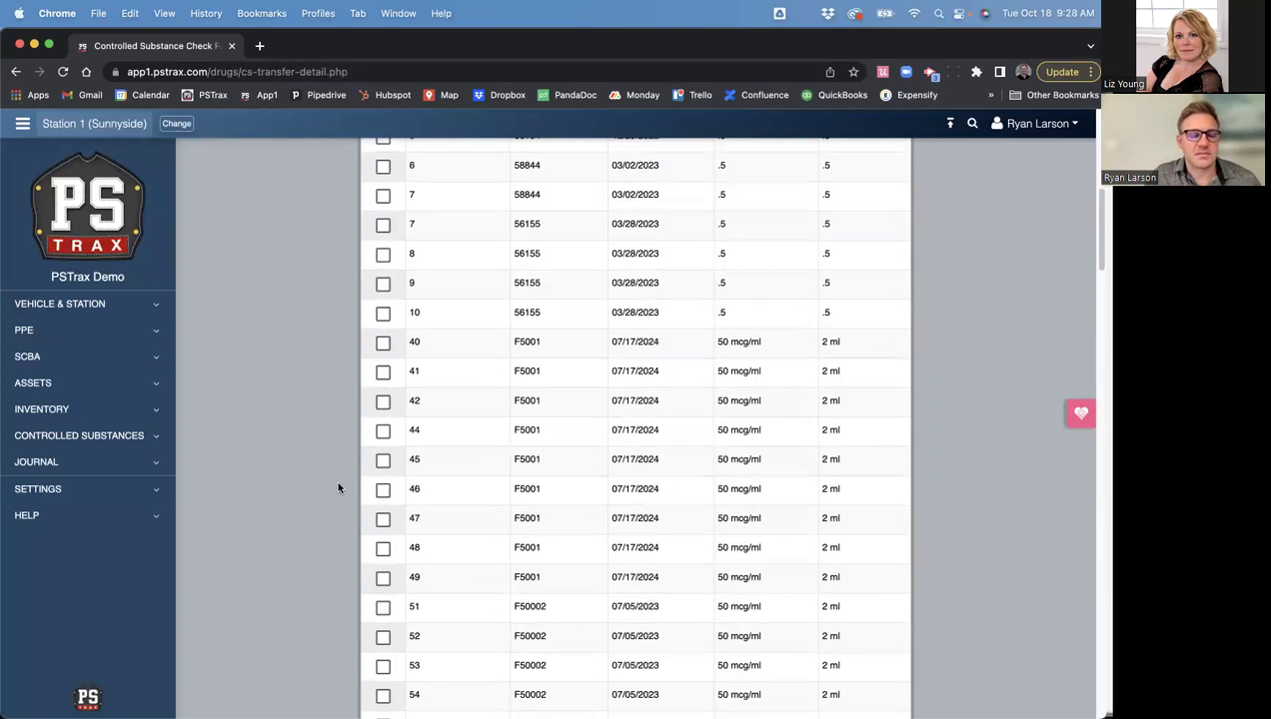
click(383, 401)
scroll(299, 441, down, 5)
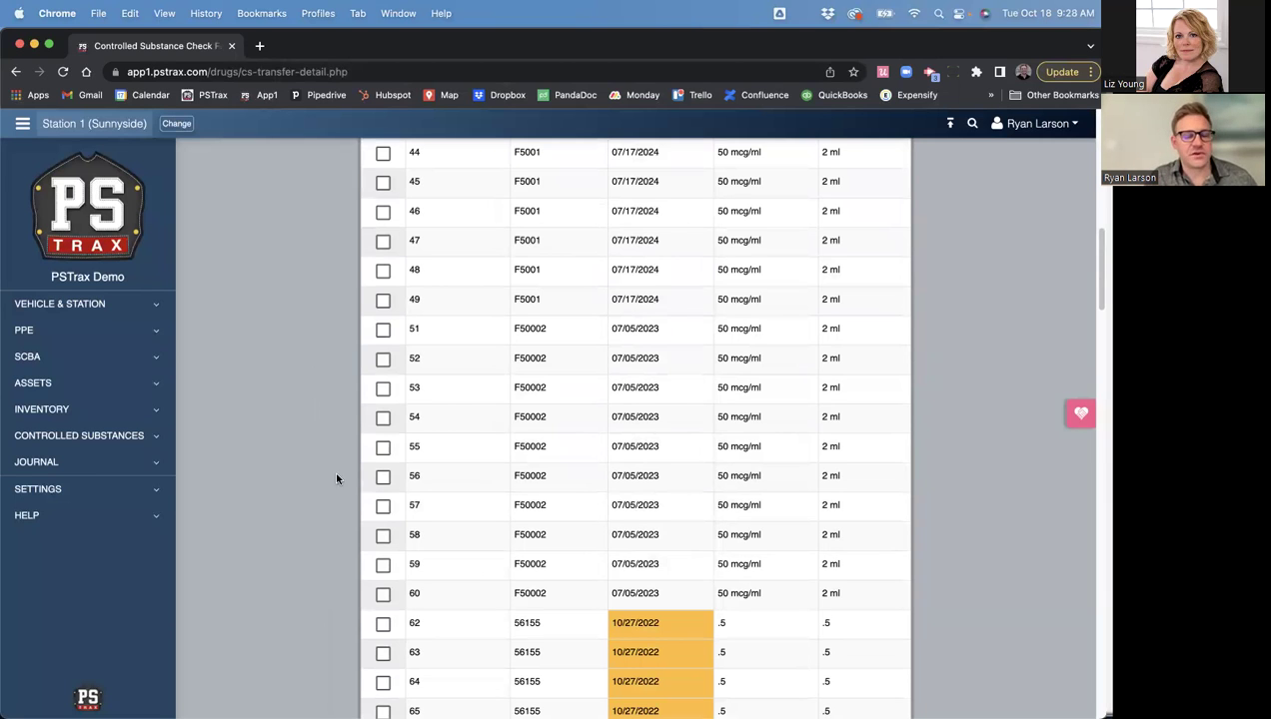
- Sign, add the witness's name and signature, log the transfer, then view Medic 1's vials
drag(1101, 270, 1101, 644)
mouse_move(483, 553)
mouse_down()
mouse_move(577, 565)
mouse_move(515, 565)
mouse_up()
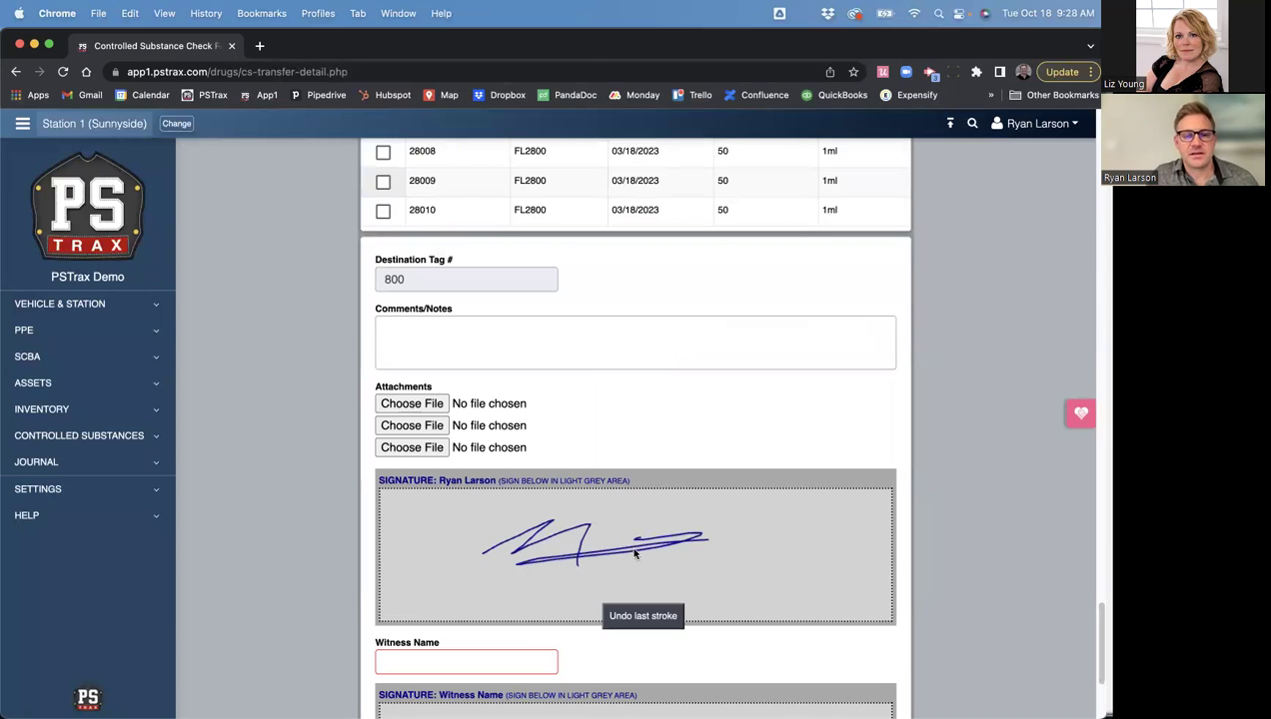
scroll(344, 547, down, 4)
click(428, 468)
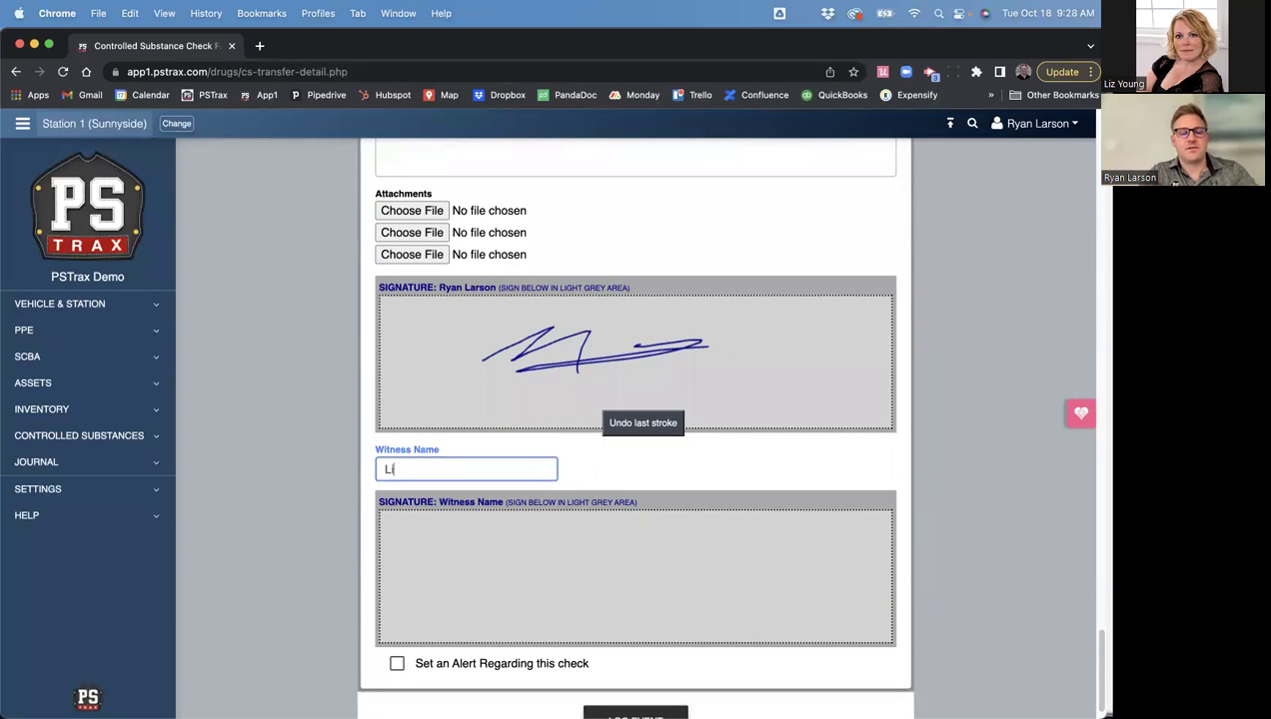
mouse_move(533, 536)
mouse_down()
mouse_move(586, 584)
mouse_move(656, 583)
mouse_up()
click(583, 561)
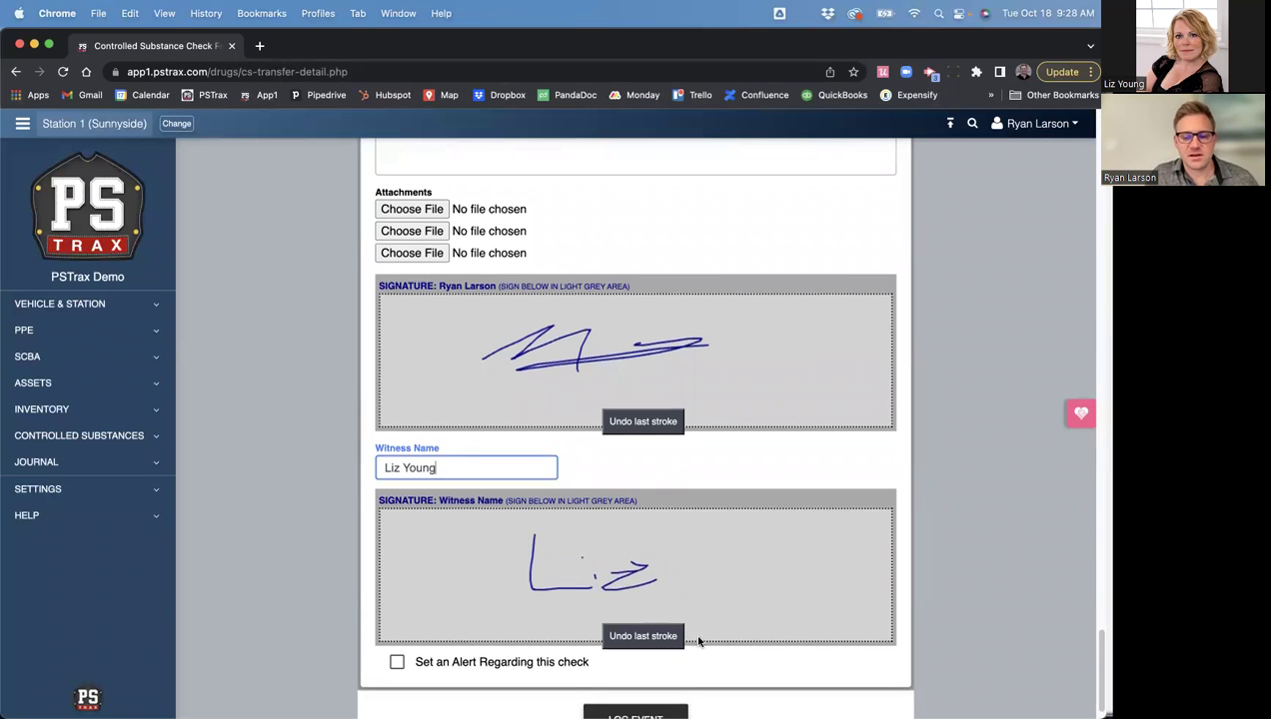
scroll(690, 645, down, 1)
click(633, 687)
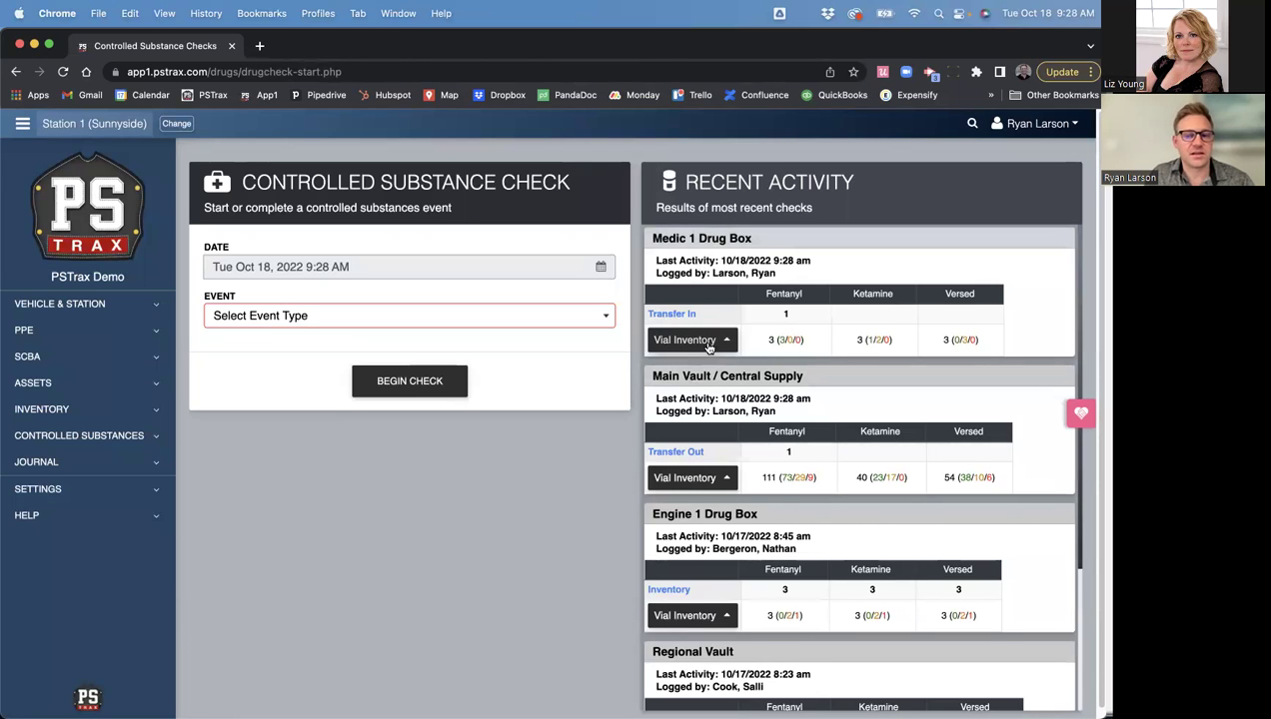
click(706, 342)
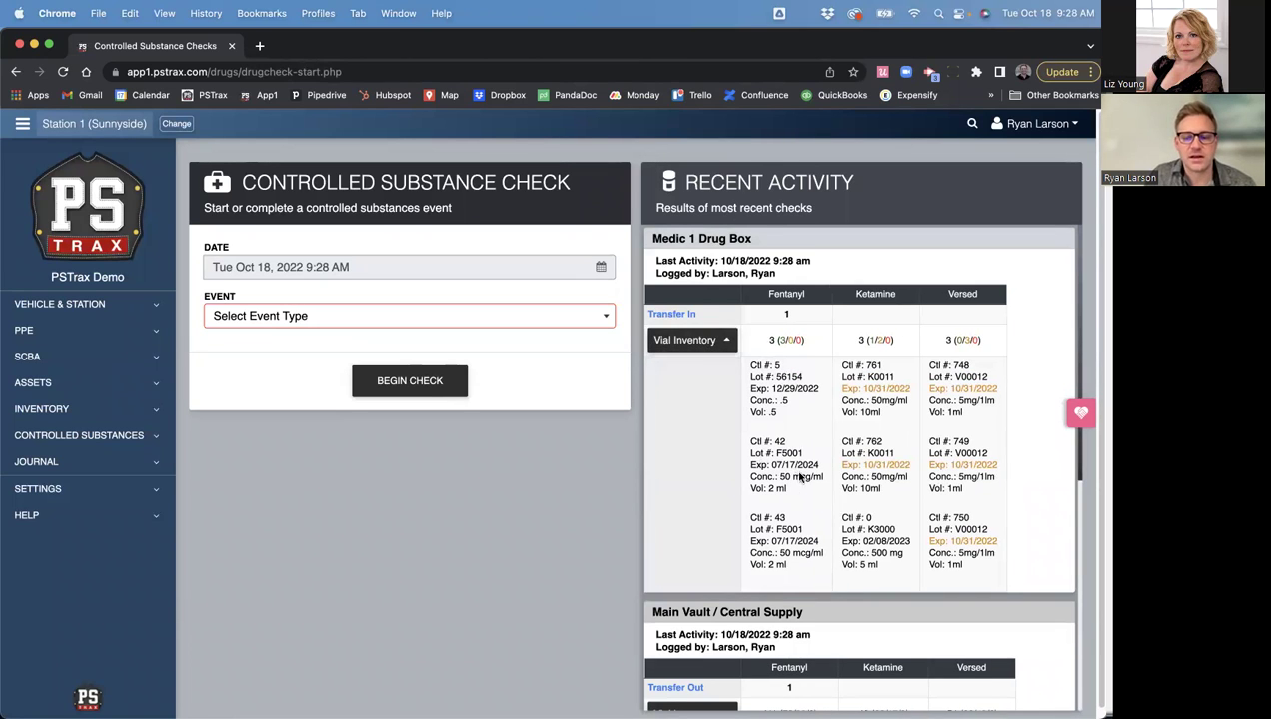
- Check that Fentanyl vial Ctl #42 appears in Medic 1 Drug Box's vial inventory
drag(788, 491, 753, 447)
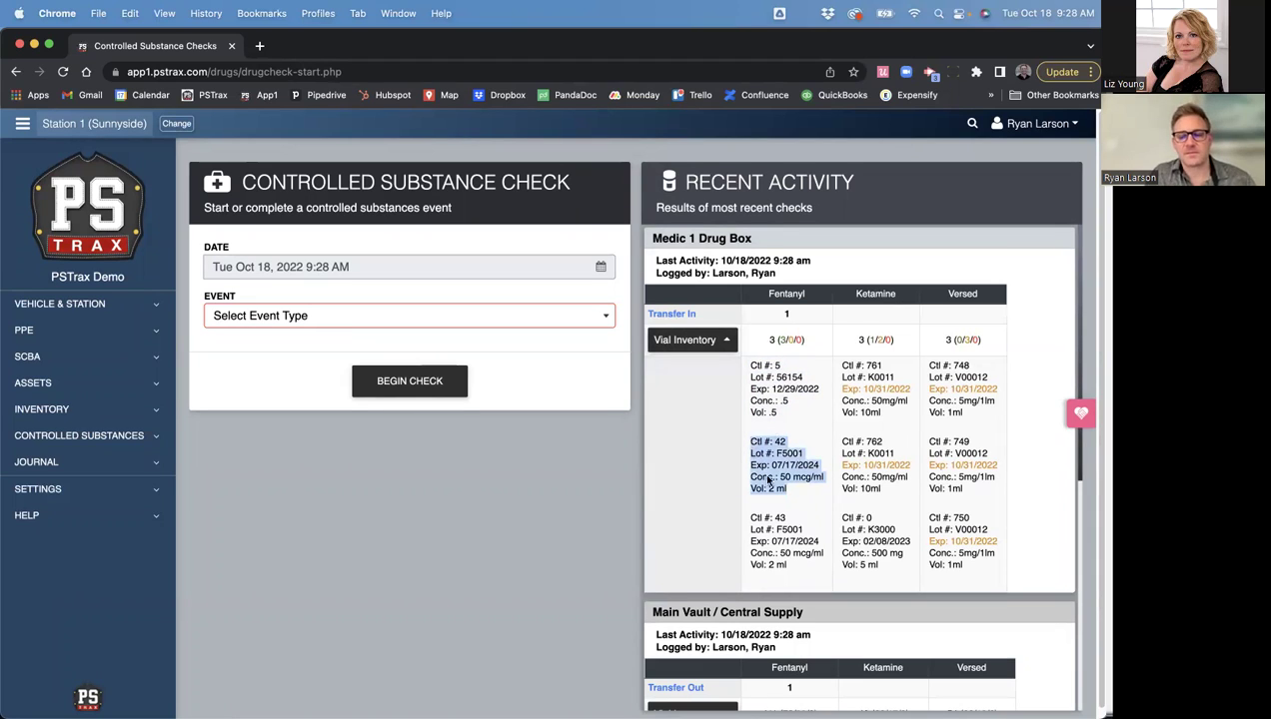
click(463, 519)
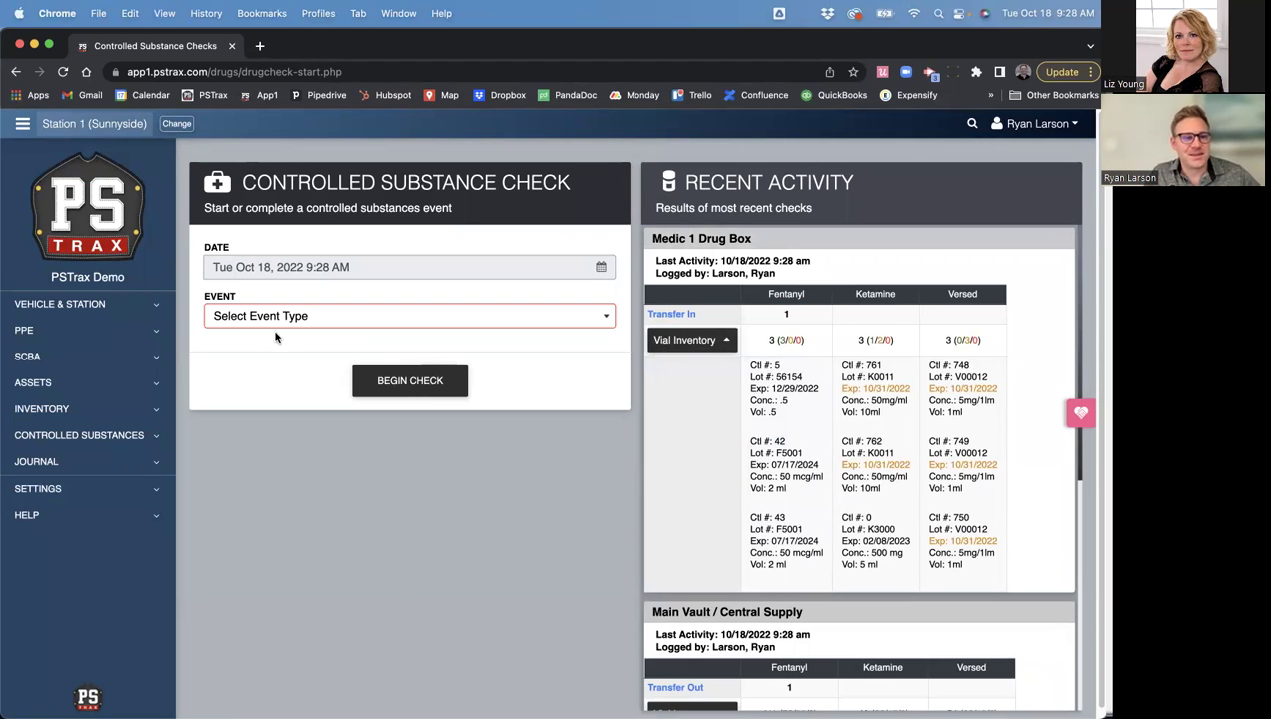
click(265, 317)
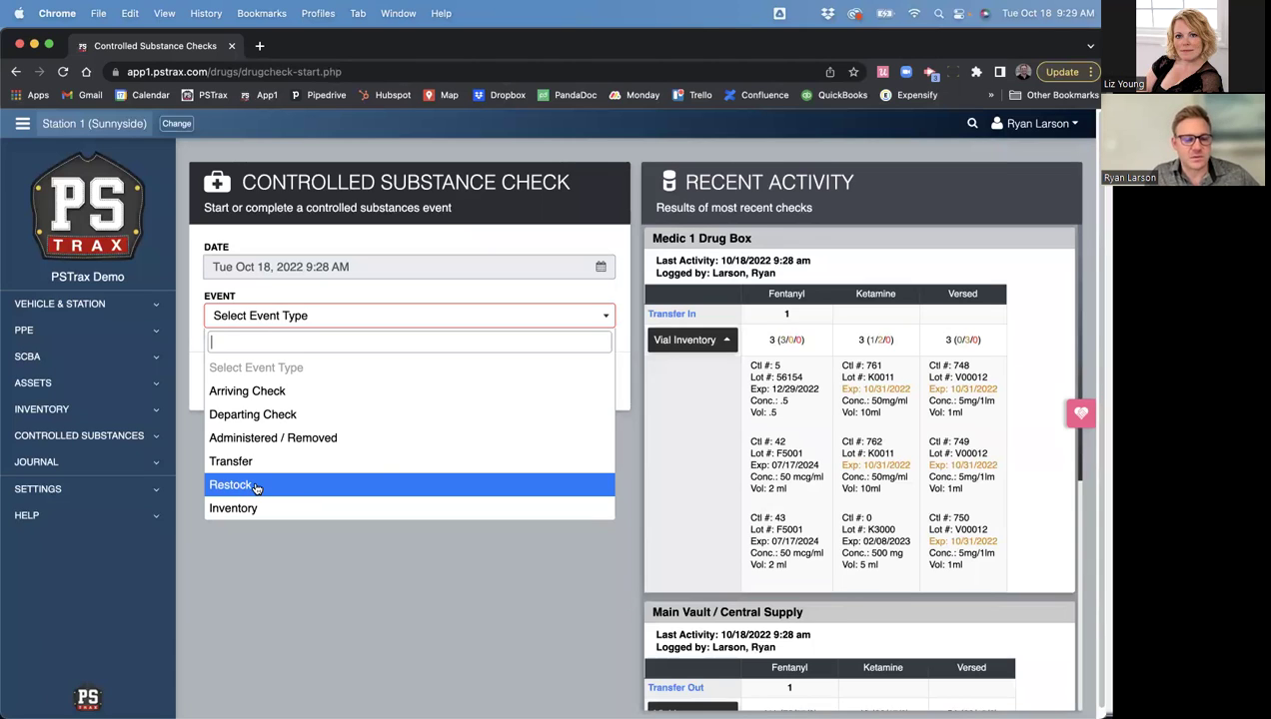
- Begin a Restock check for the Main Vault / Central Supply container
click(256, 486)
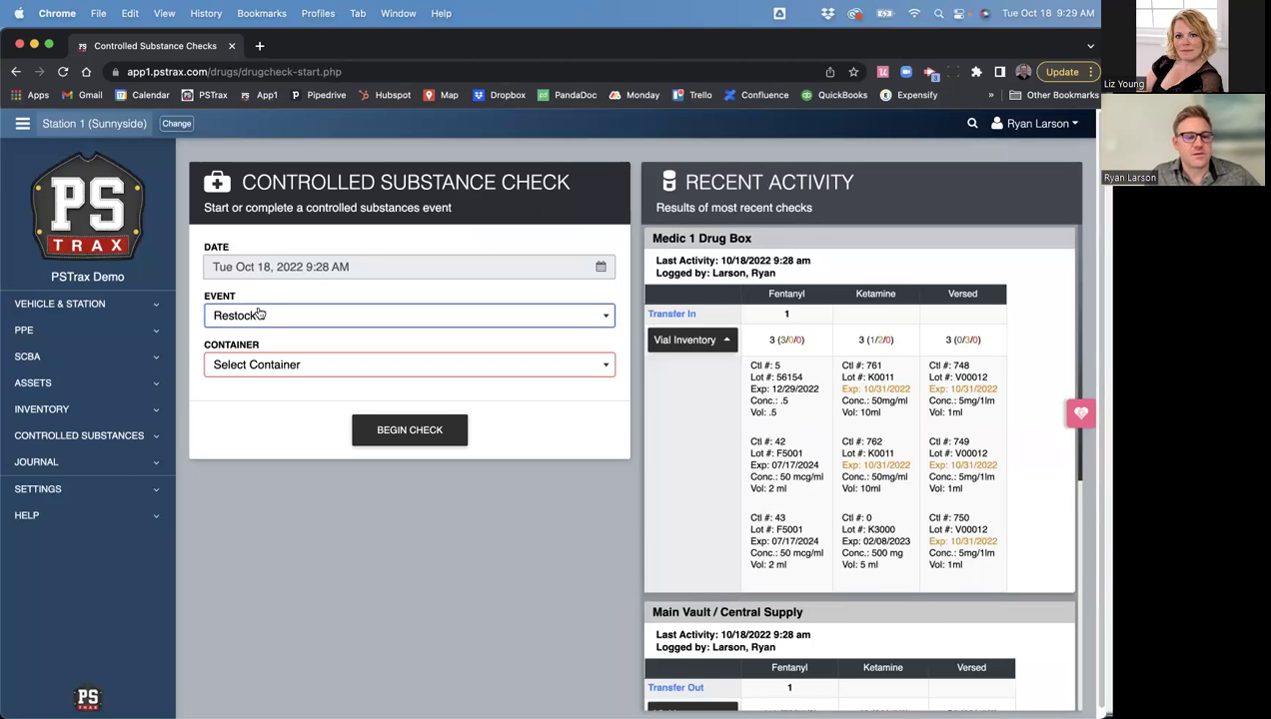
click(256, 367)
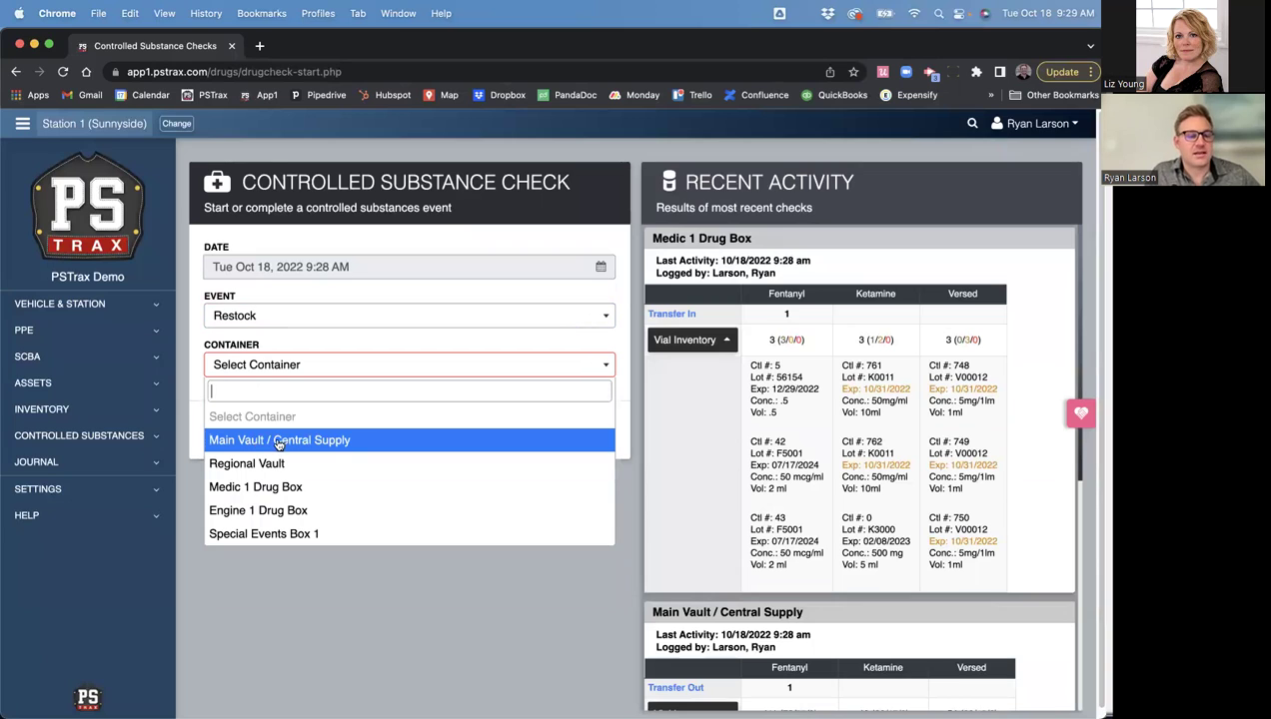
click(337, 441)
click(415, 432)
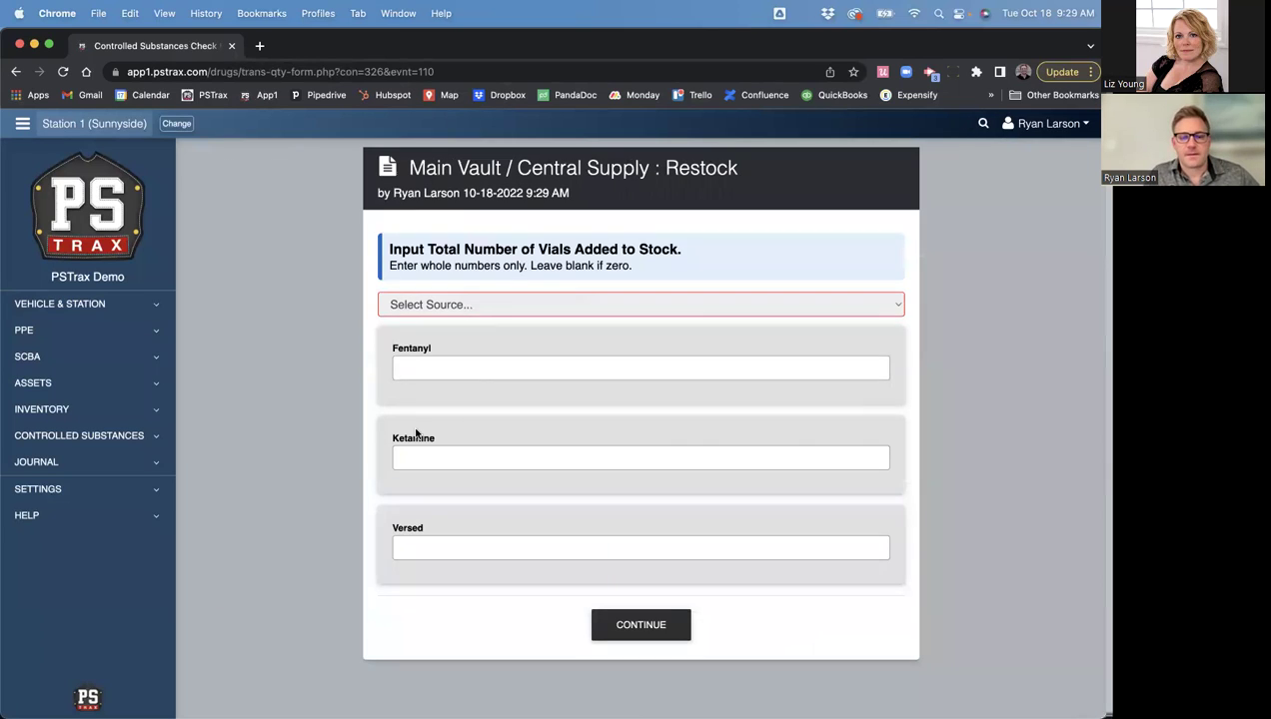
- Choose Bound Tree as the supplier and set the Fentanyl quantity to 25
click(426, 305)
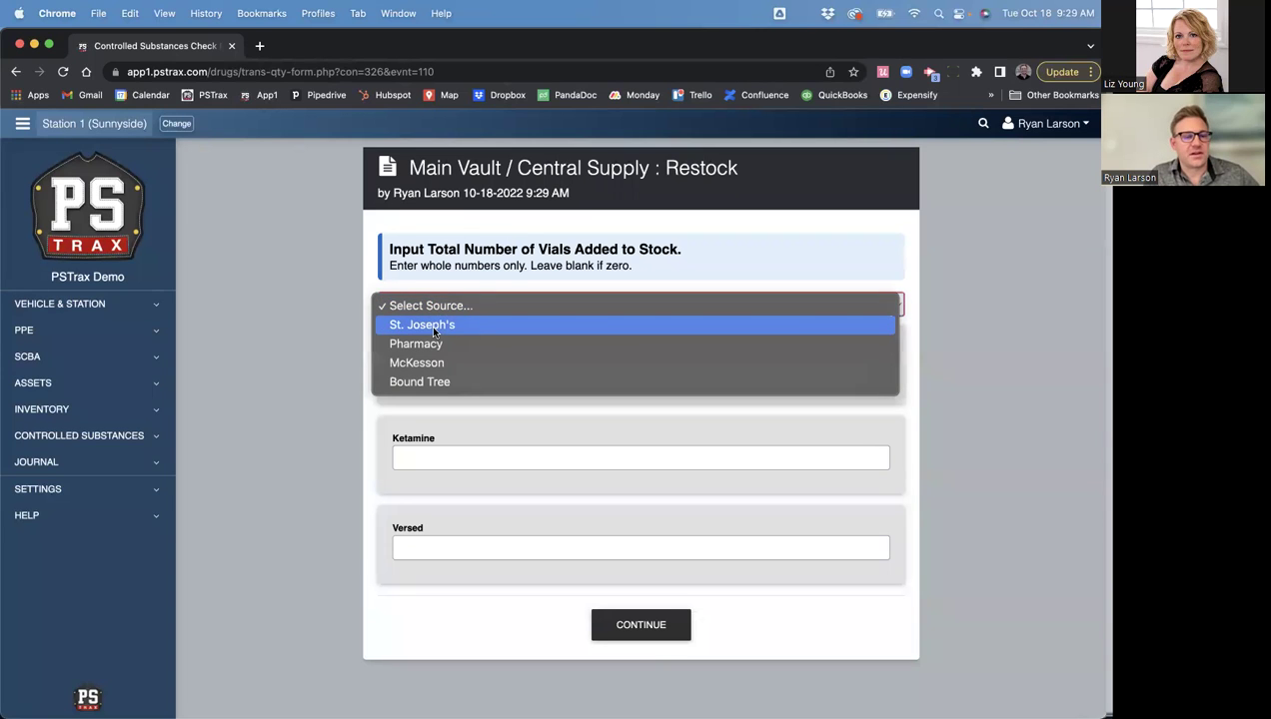
click(438, 383)
click(435, 383)
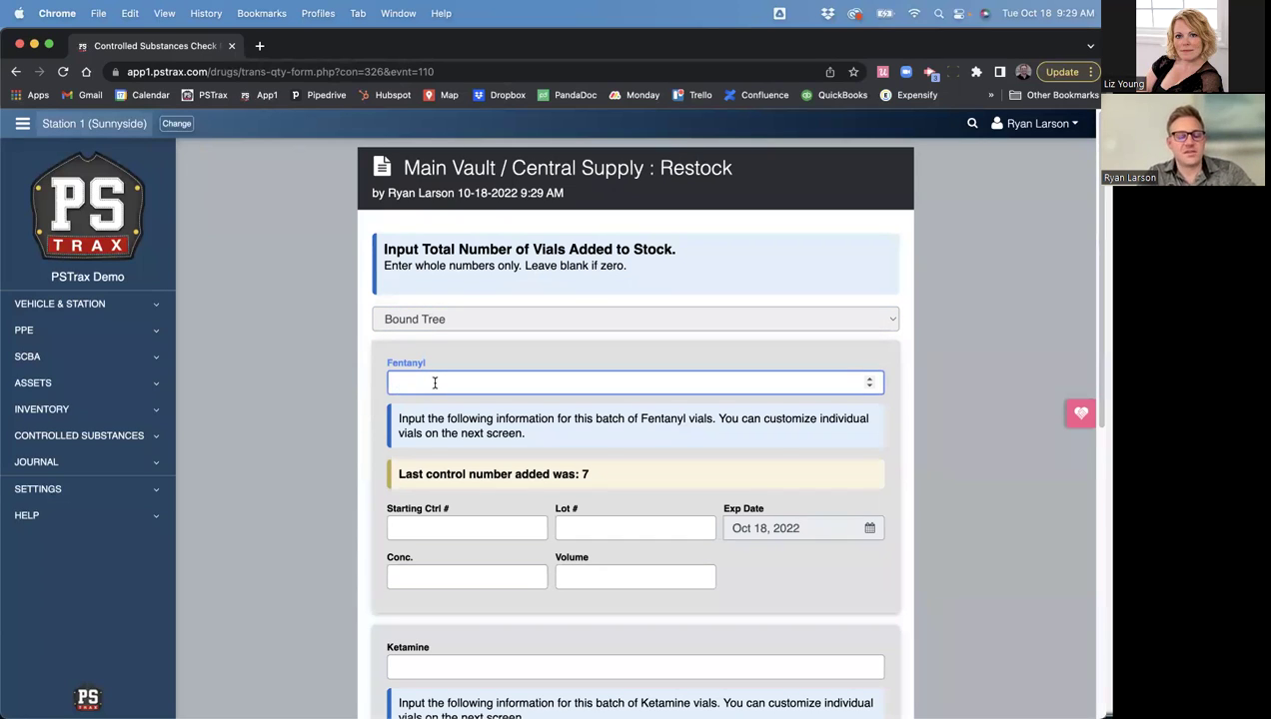
text(2)
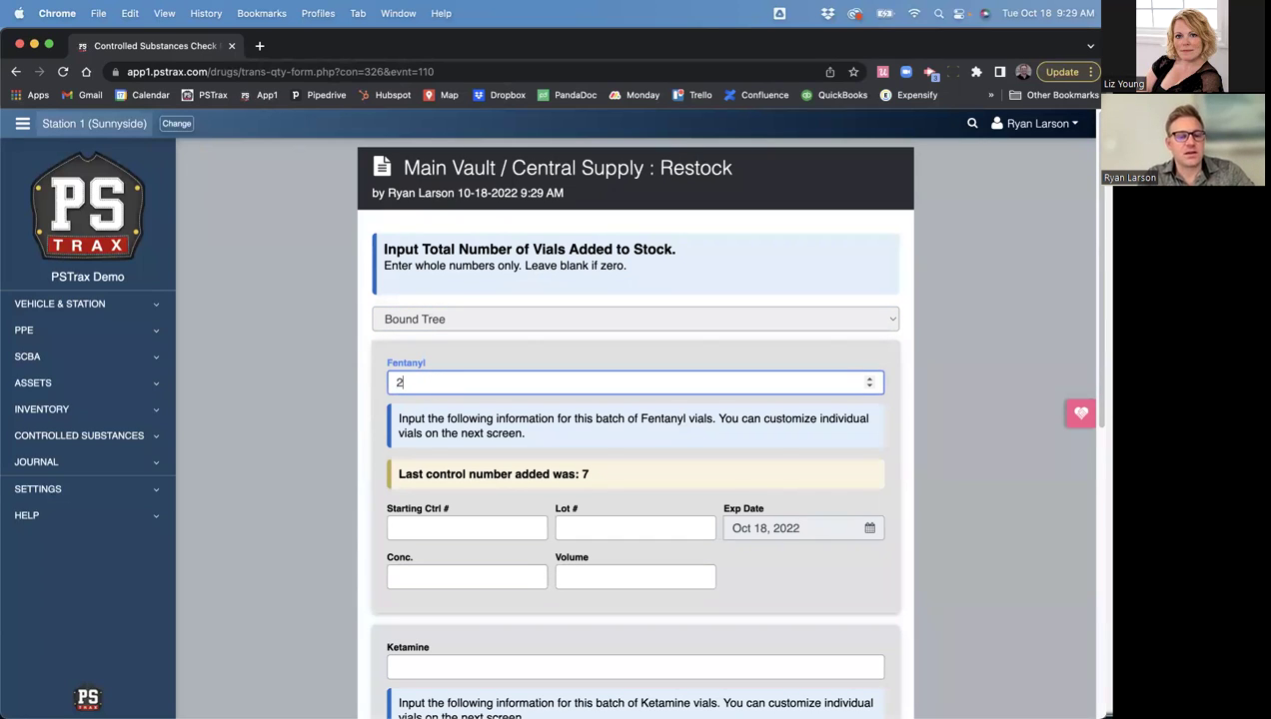
double_click(398, 381)
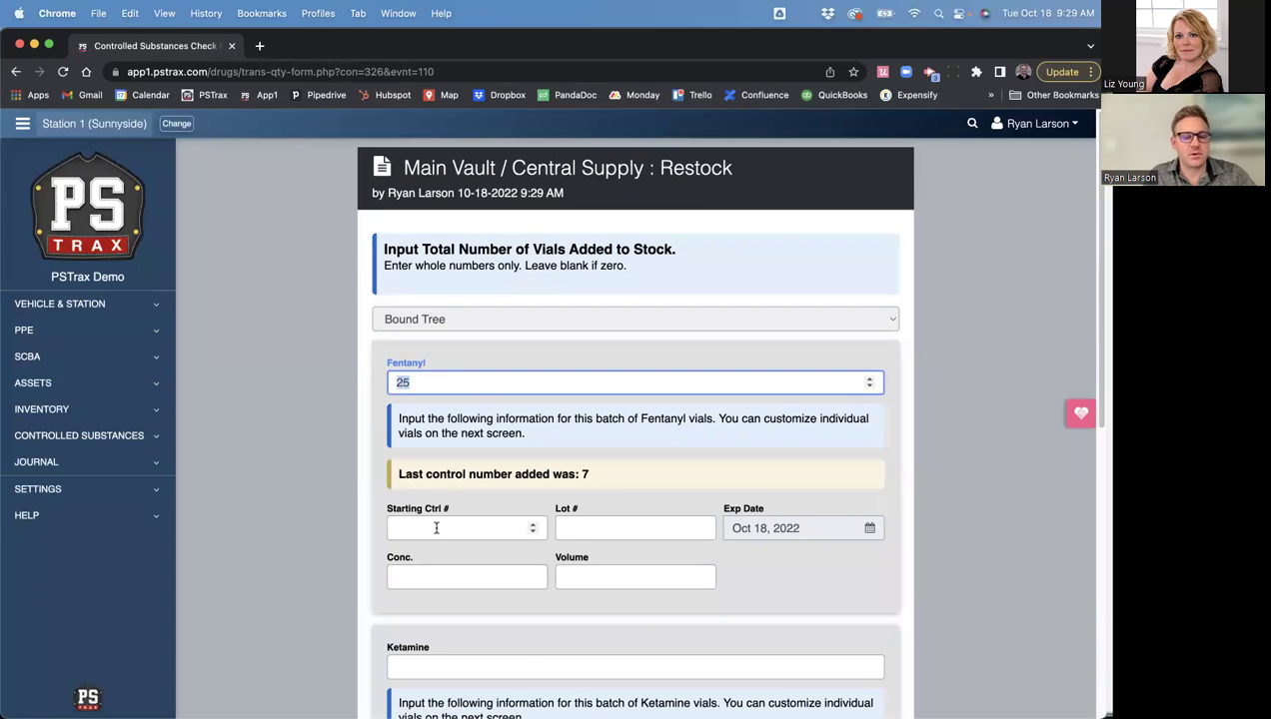
- Enter starting control number 8 and lot number F8000 for the Fentanyl batch
click(436, 529)
text(8)
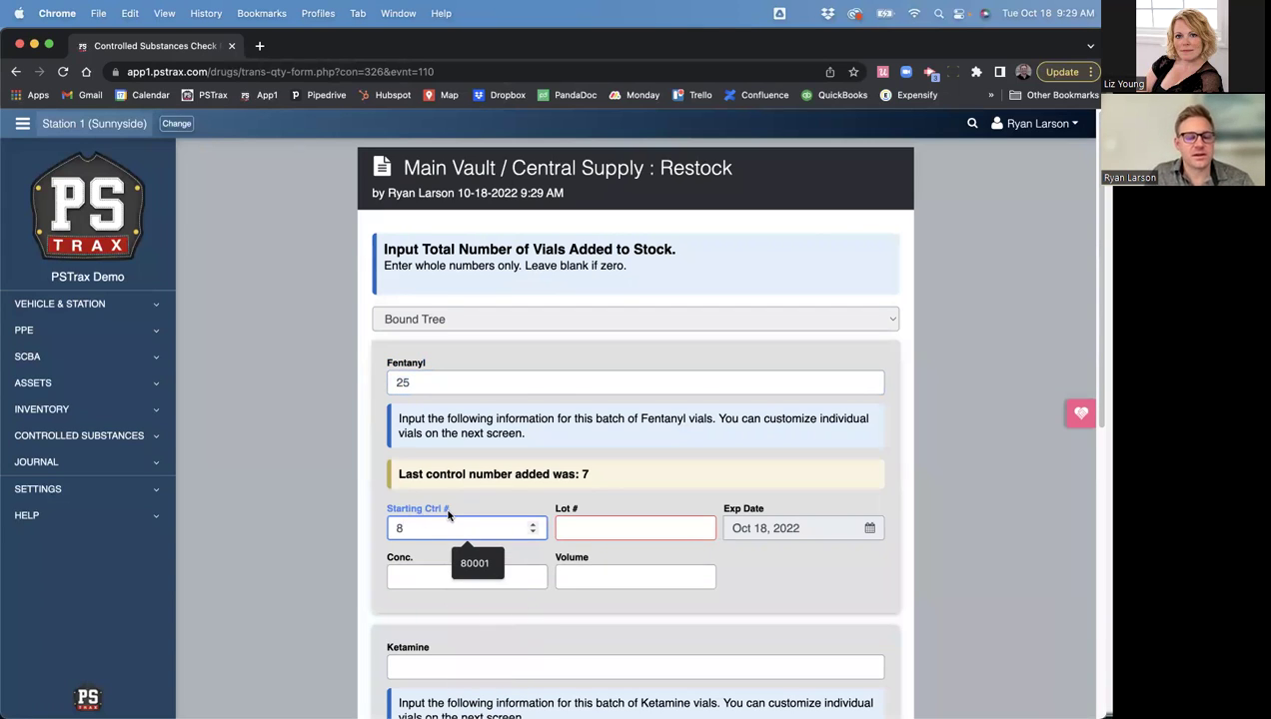
drag(590, 474, 477, 470)
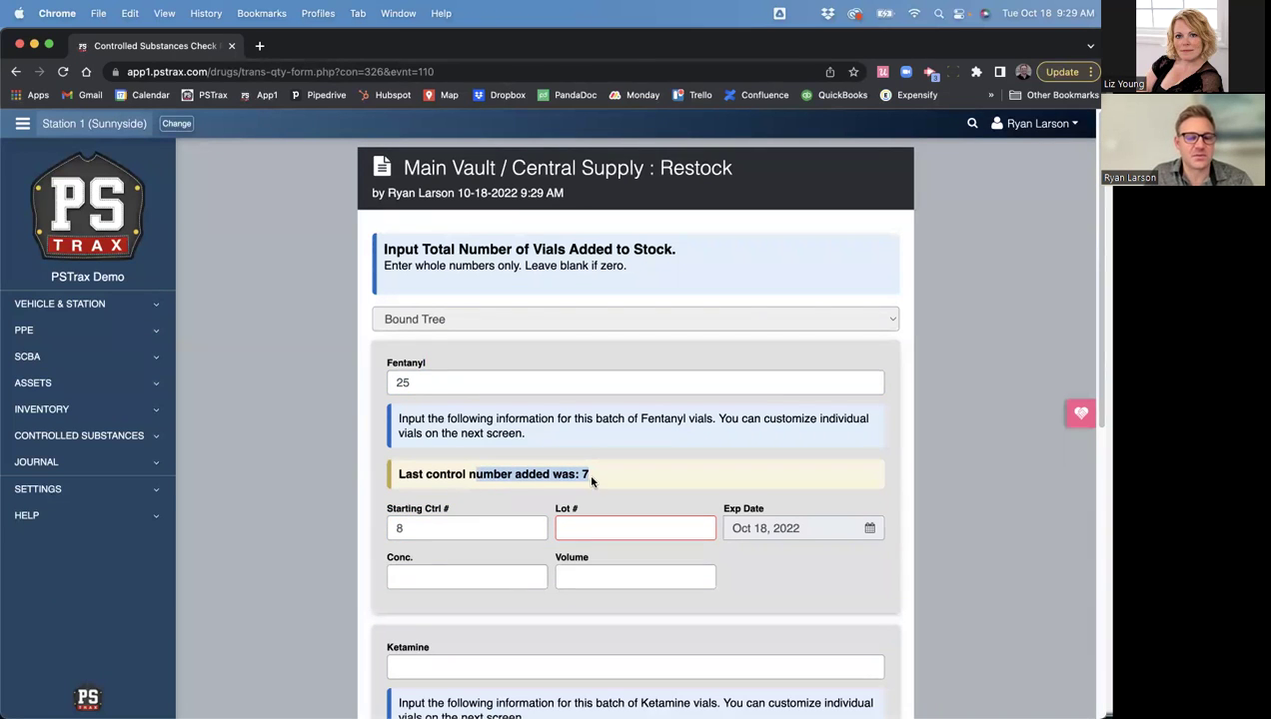
click(412, 526)
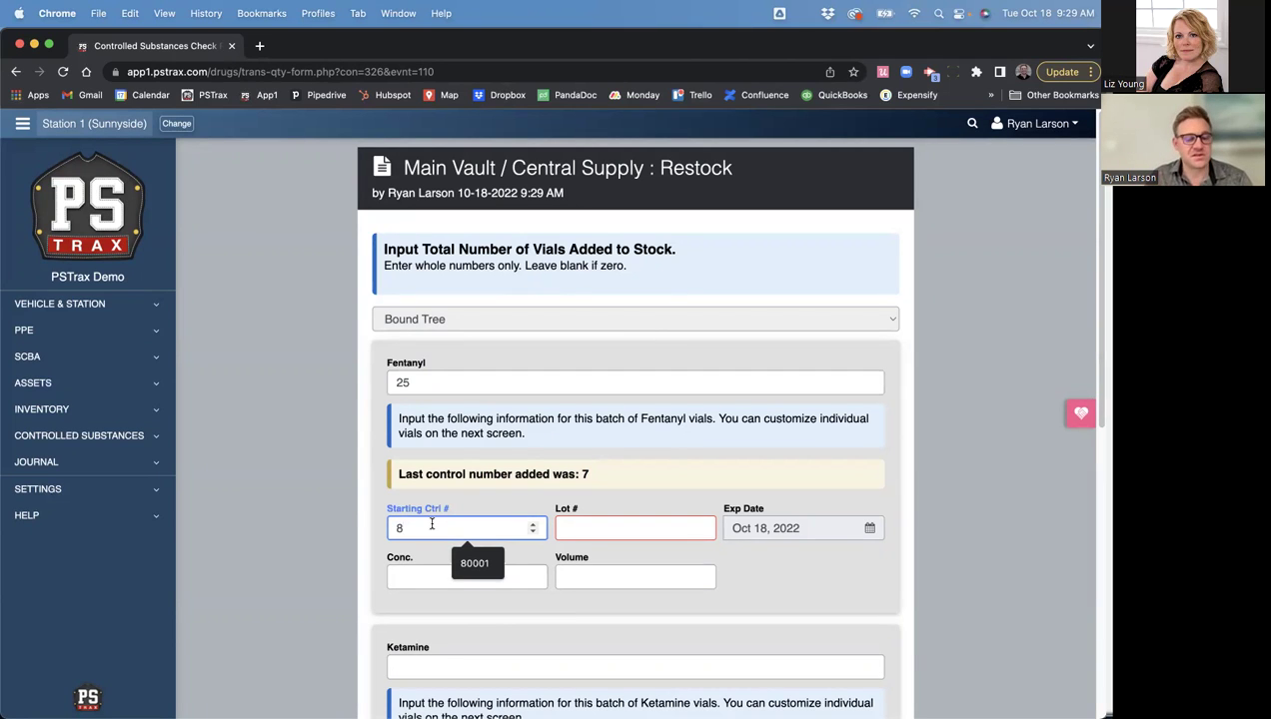
text(8)
click(565, 525)
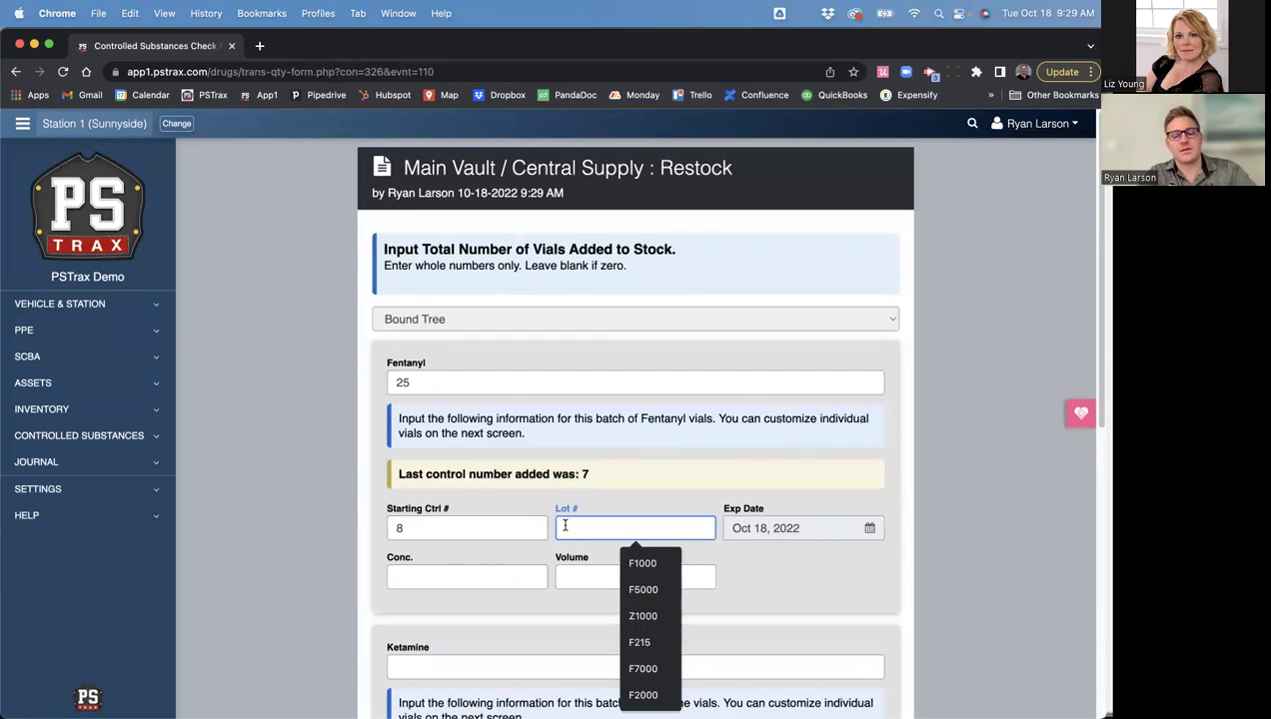
text(F)
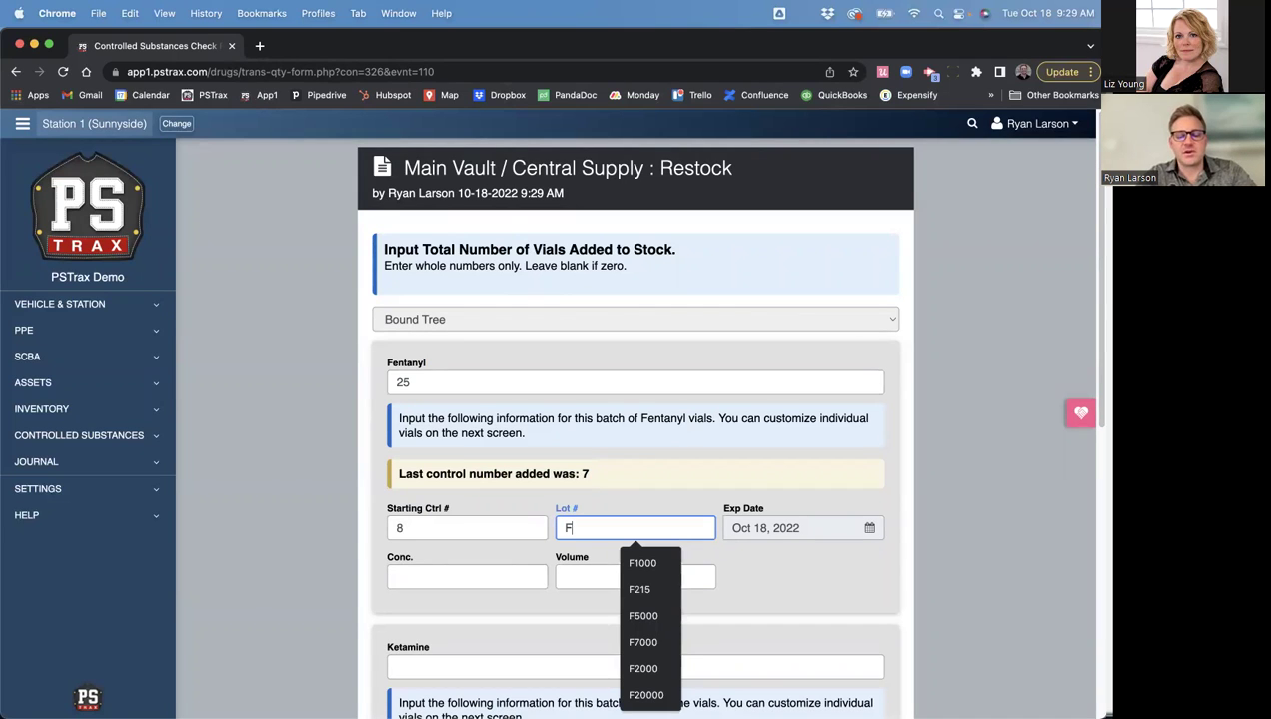
text(8000)
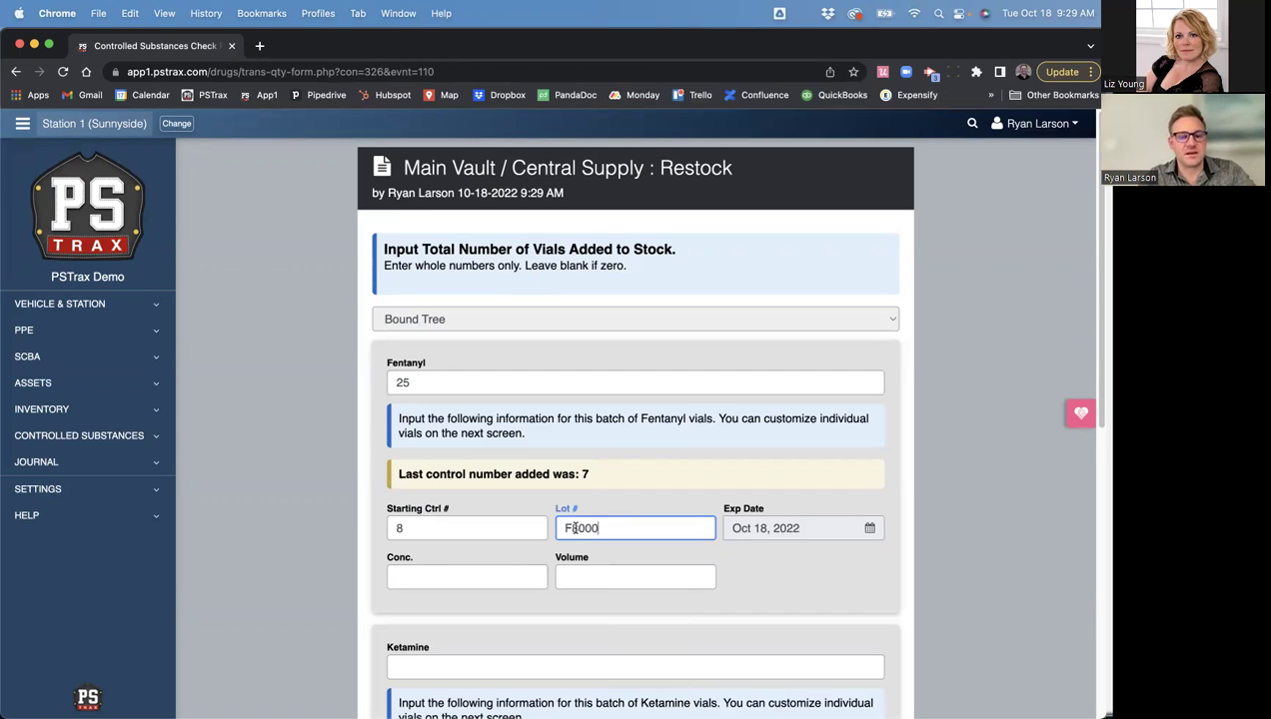
- Set the batch expiration date to Oct 24, 2023 and continue to per-vial details
click(774, 527)
click(897, 311)
click(802, 443)
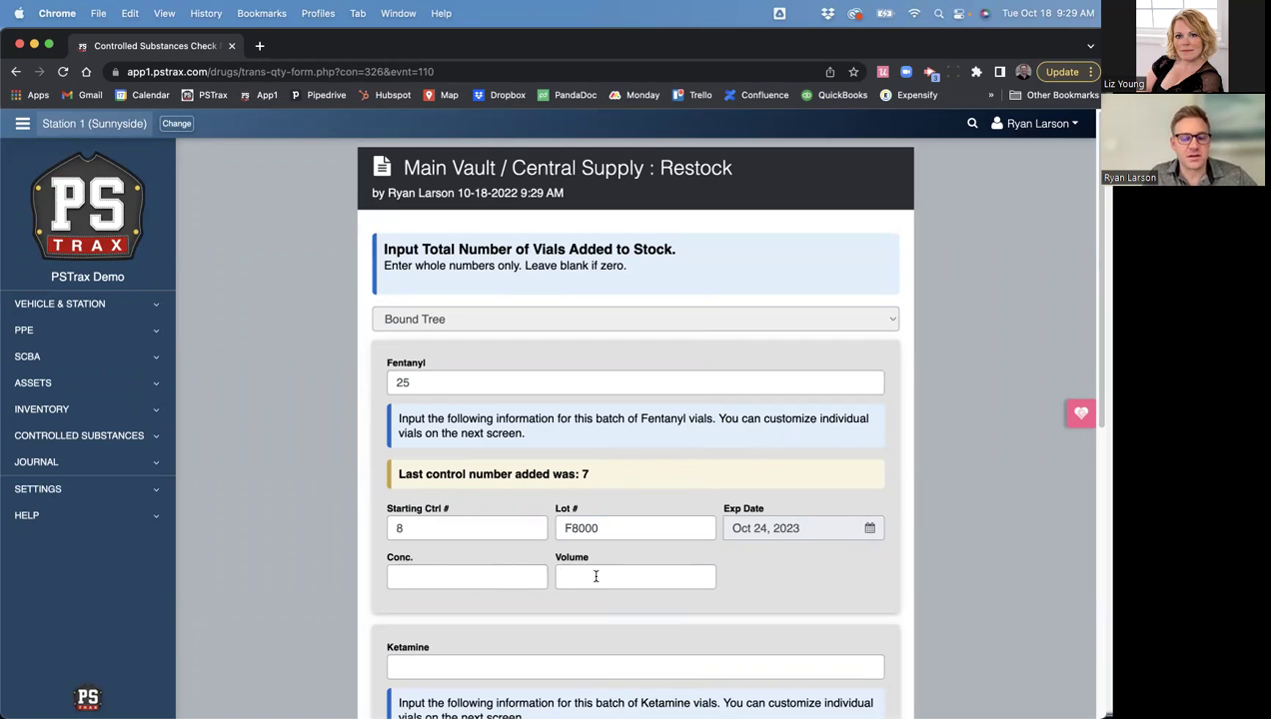
scroll(598, 584, down, 10)
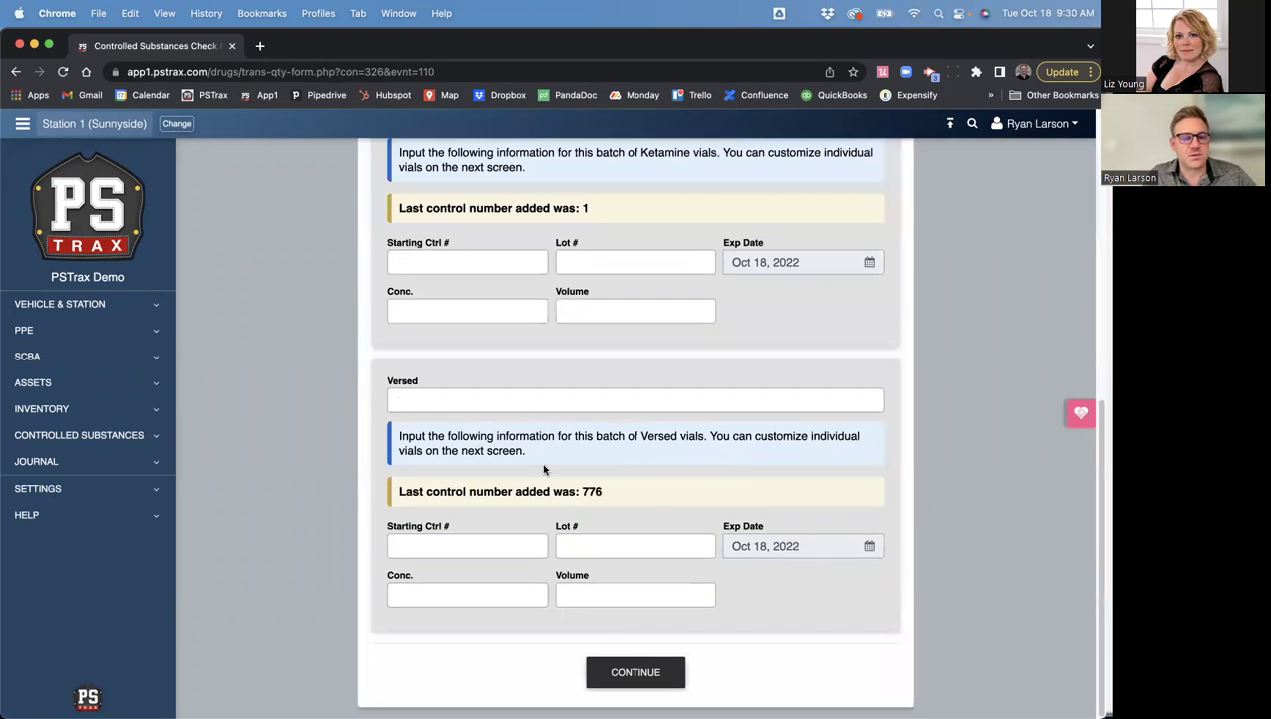
click(631, 683)
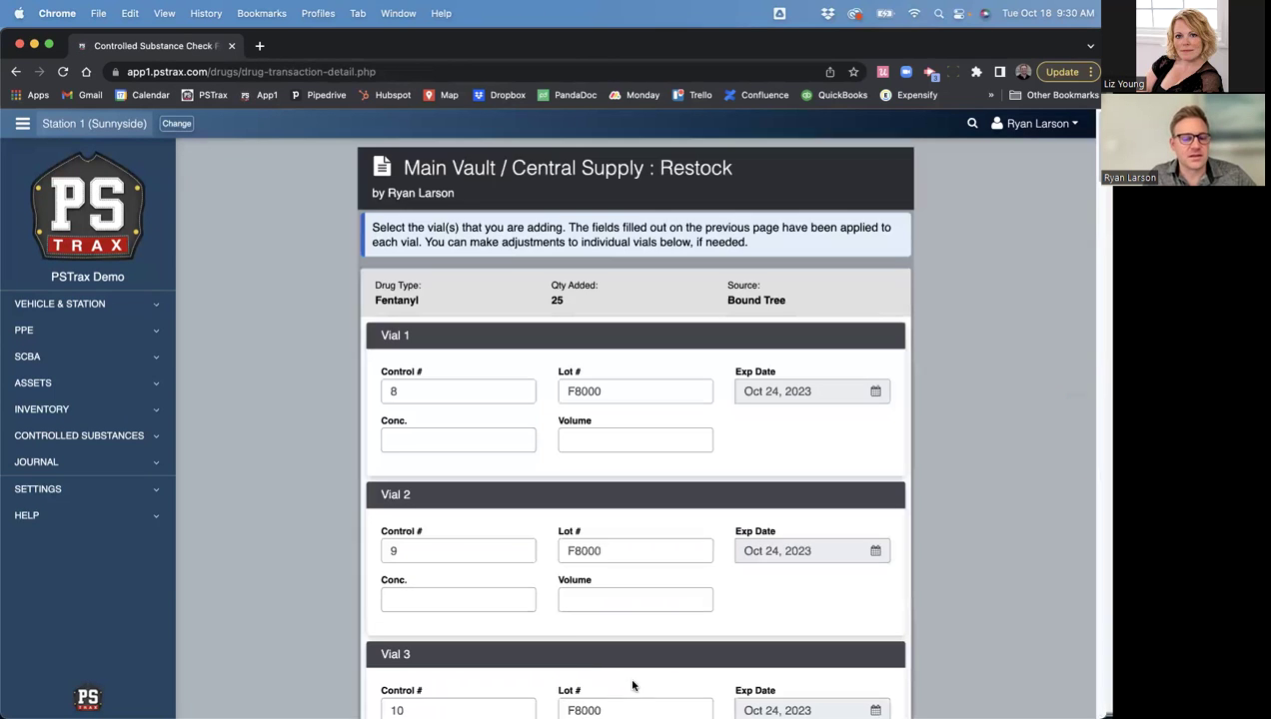
- Review the per-vial control numbers (8, 9, 10…) and lot F8000
double_click(396, 392)
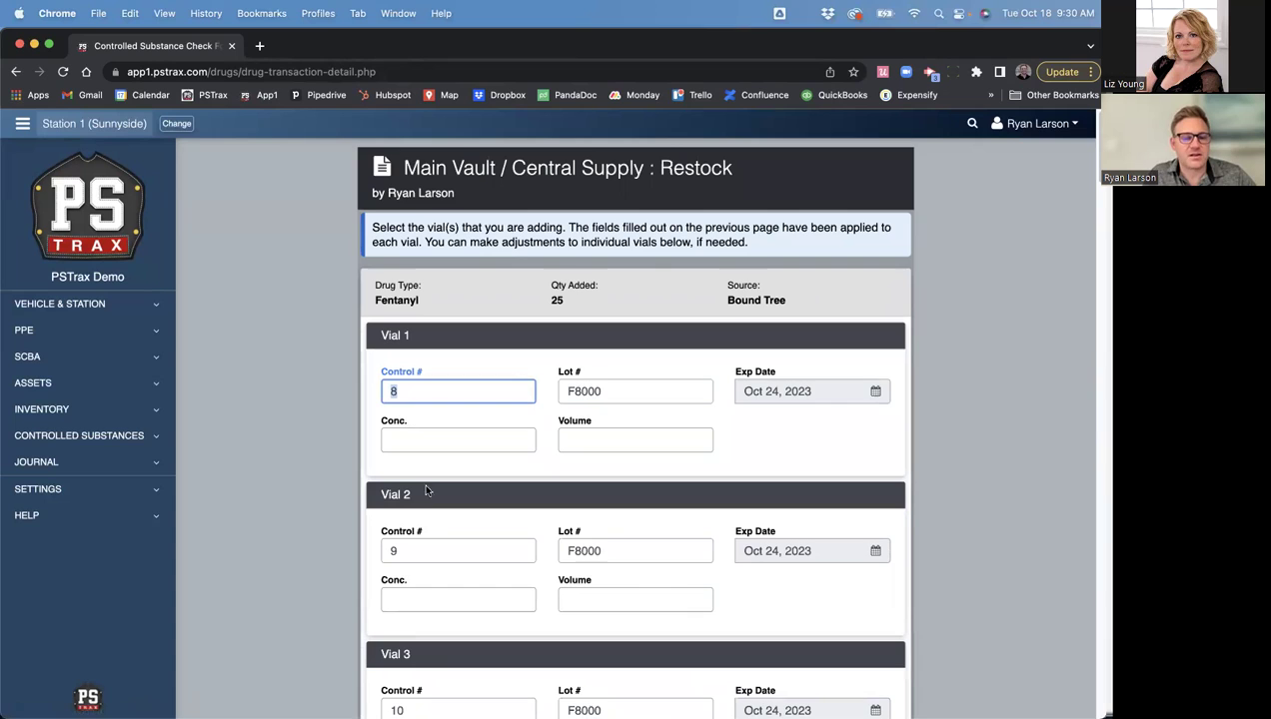
scroll(442, 540, down, 1)
click(426, 527)
scroll(426, 526, down, 2)
click(409, 598)
double_click(408, 598)
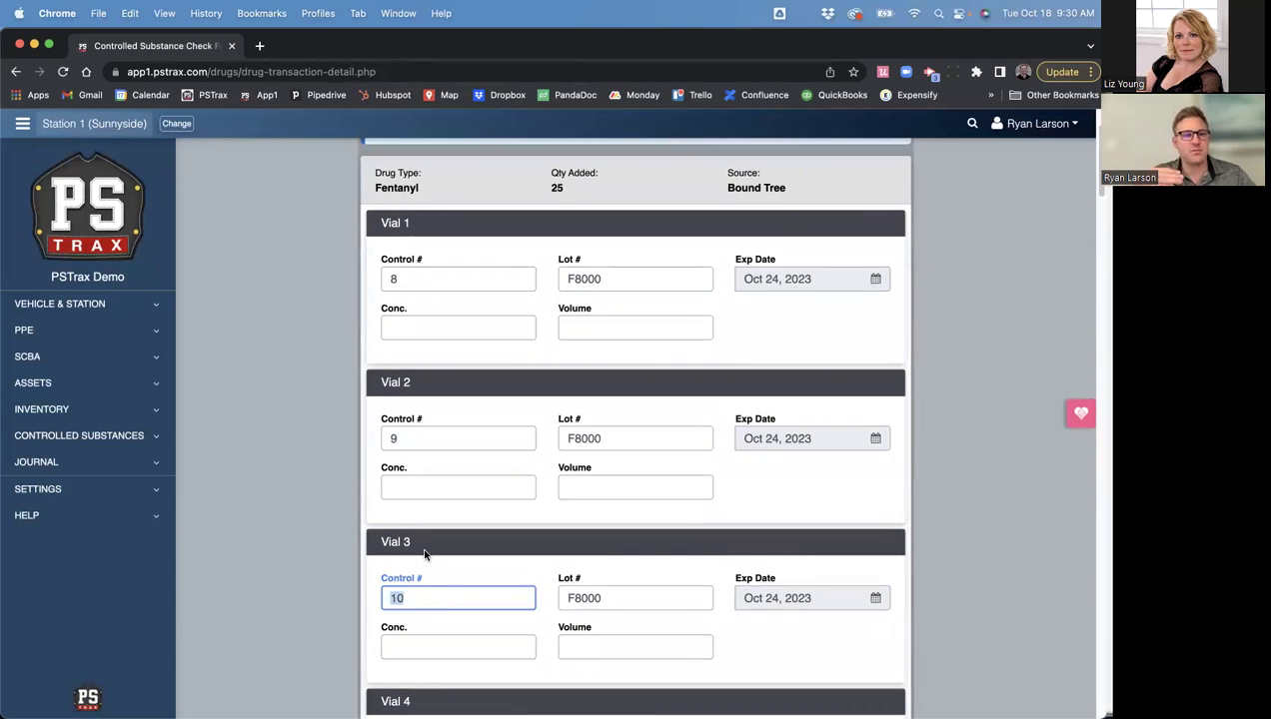
scroll(482, 503, down, 4)
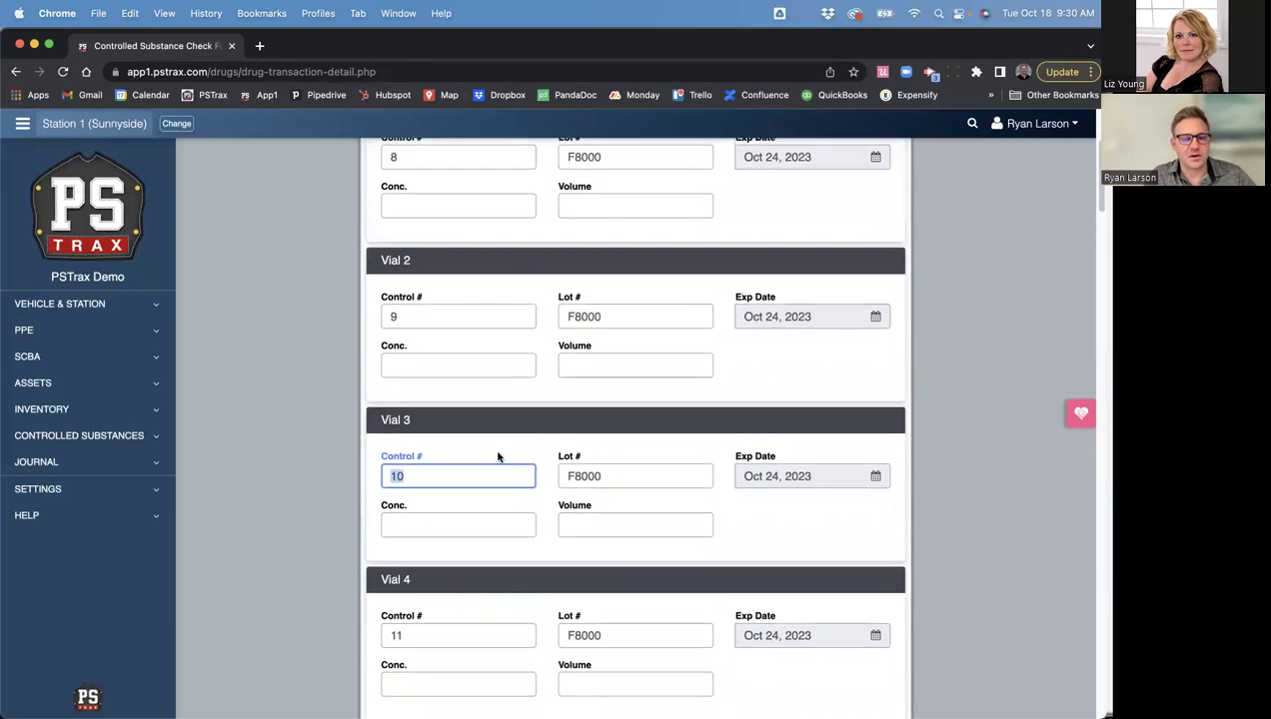
scroll(450, 360, up, 3)
click(420, 242)
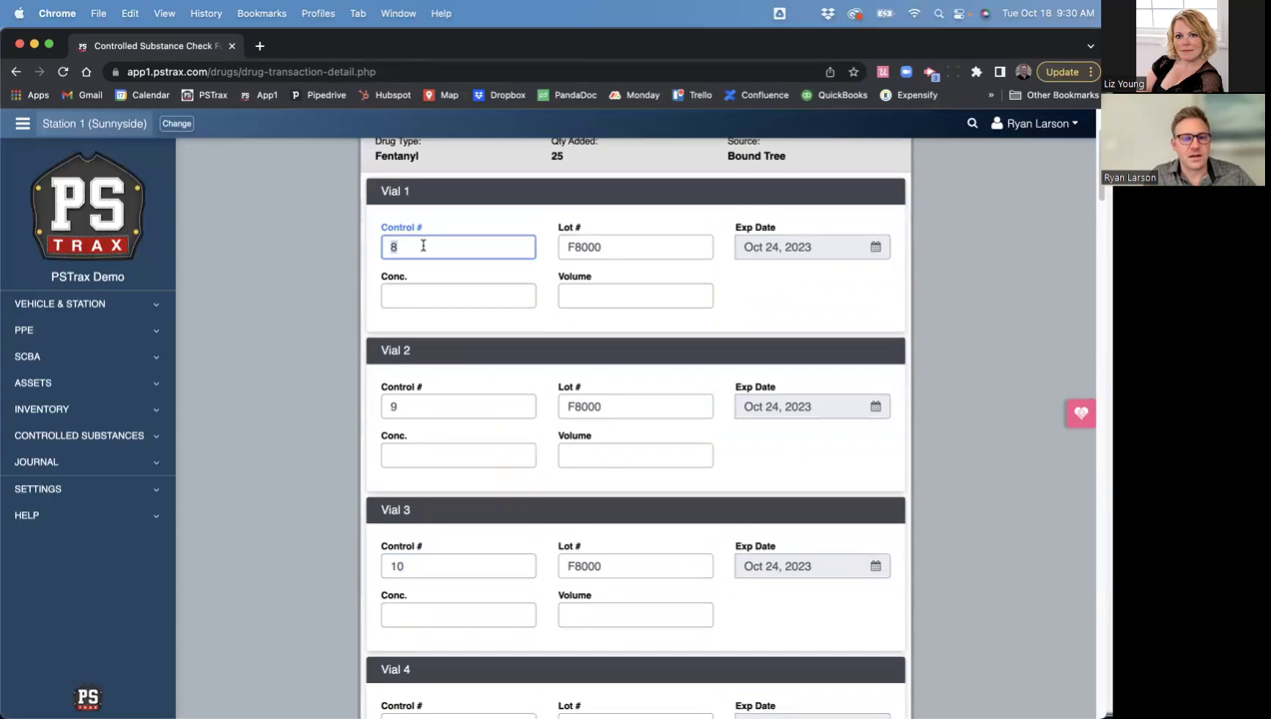
click(420, 566)
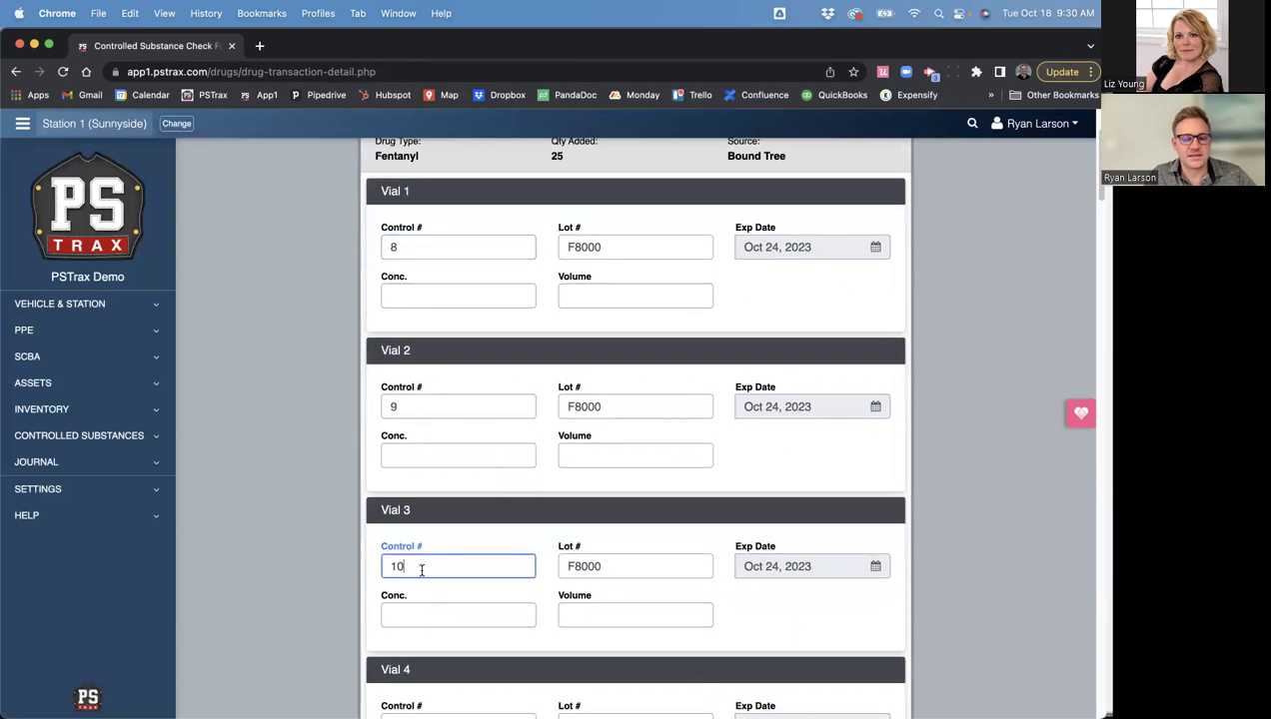
double_click(581, 246)
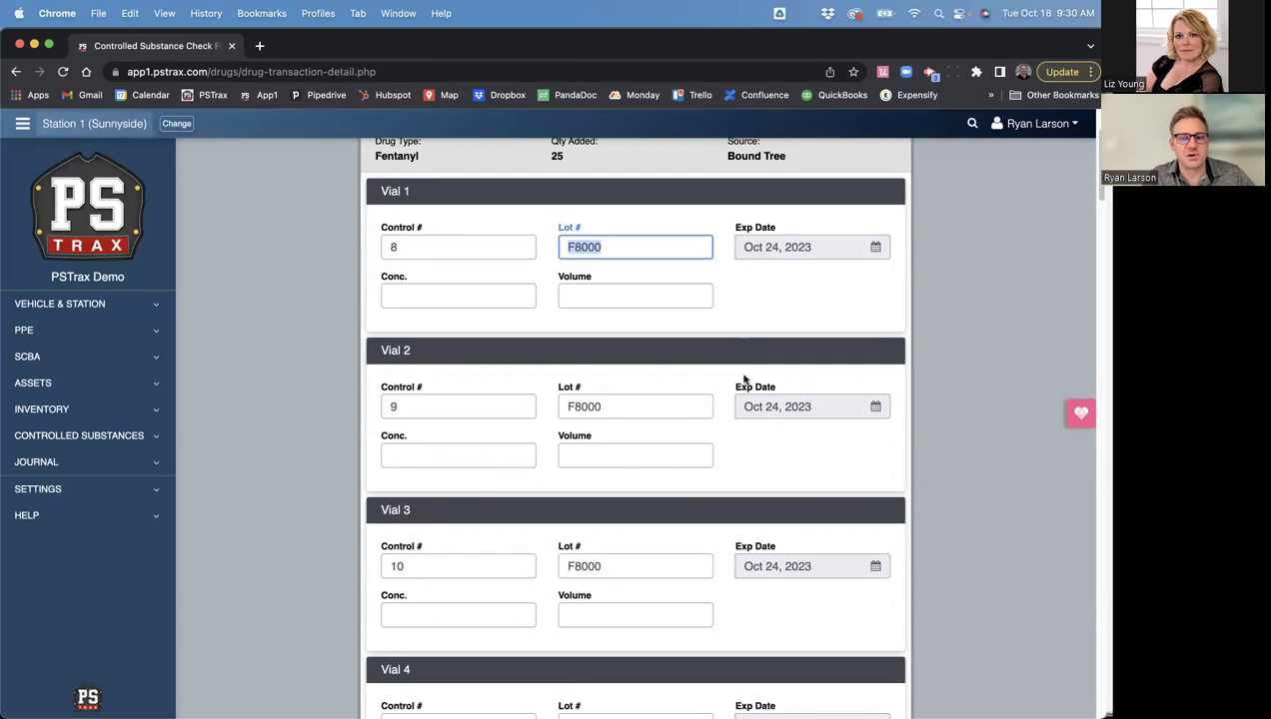
click(908, 346)
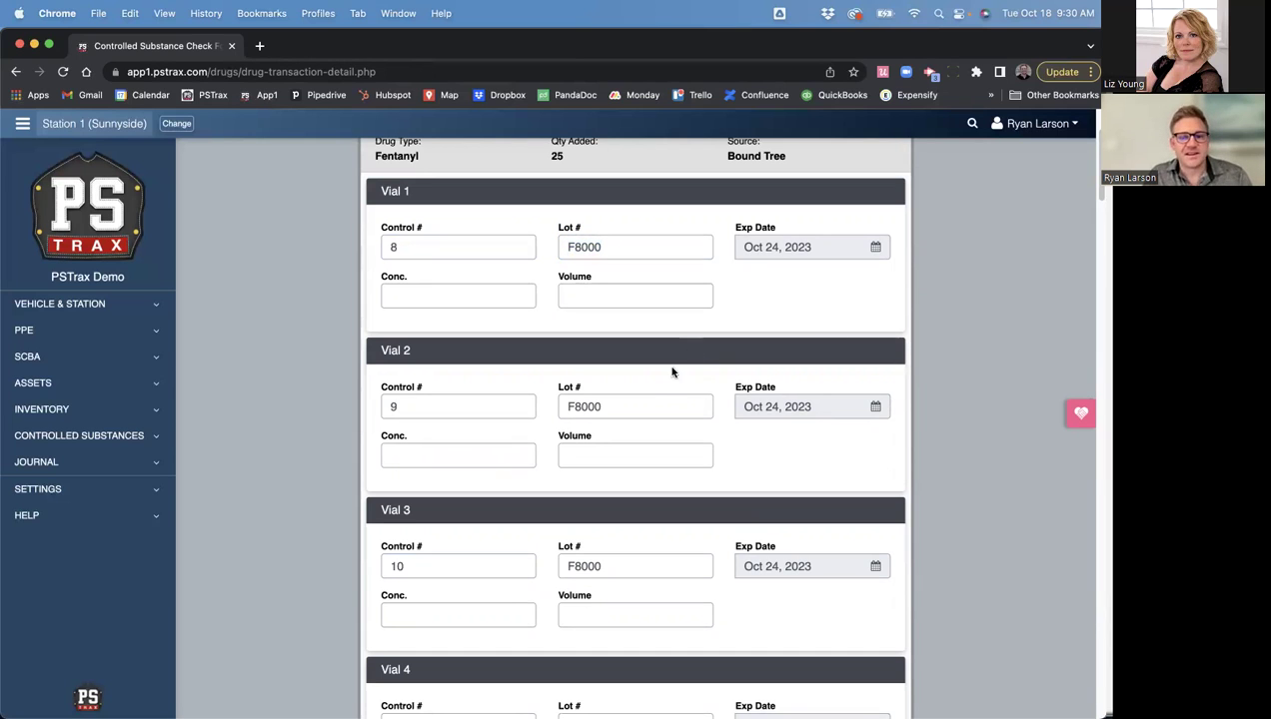
scroll(631, 504, down, 5)
scroll(636, 518, down, 8)
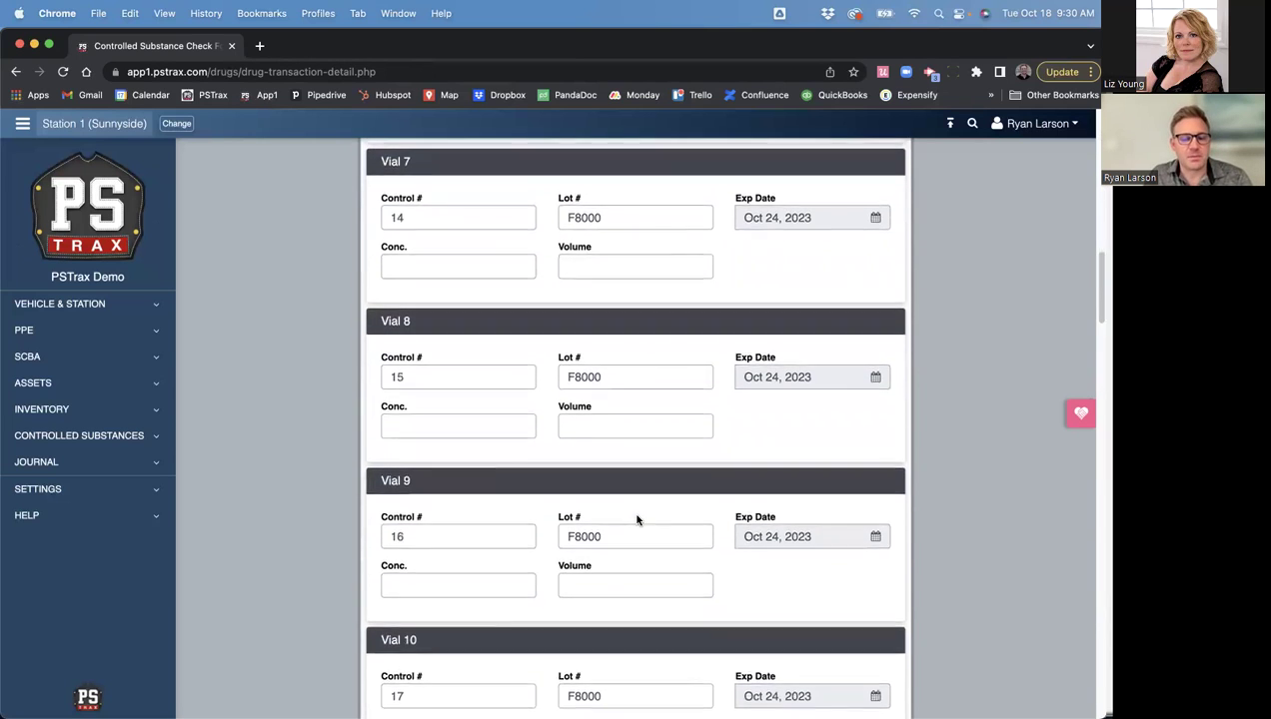
- Change the expiry of Vials 11 and 10 to Oct 23, 2023
click(603, 550)
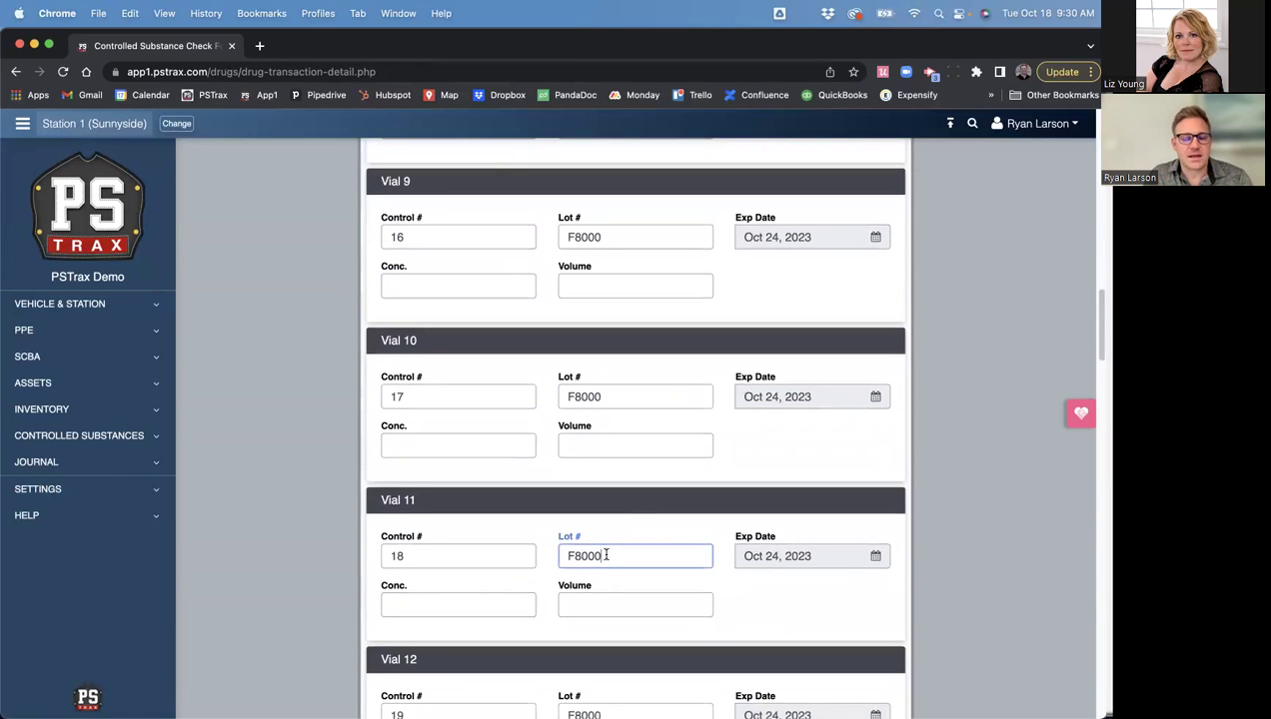
click(776, 559)
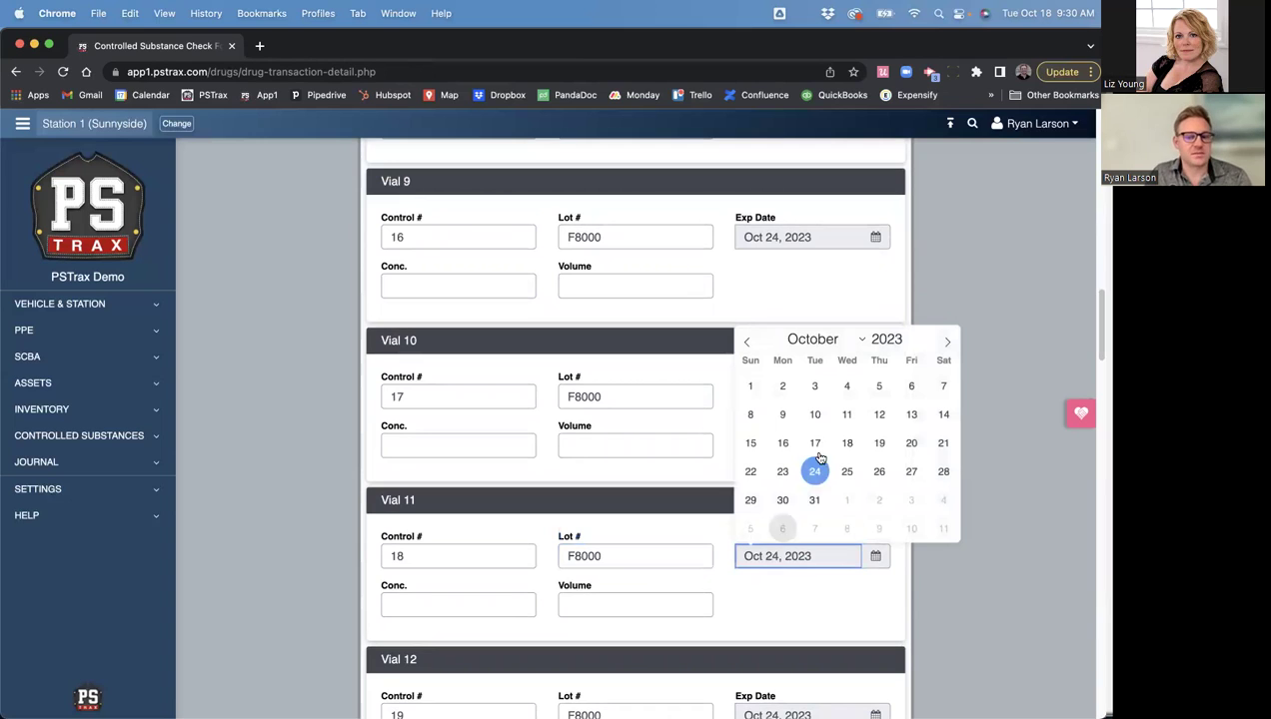
click(782, 473)
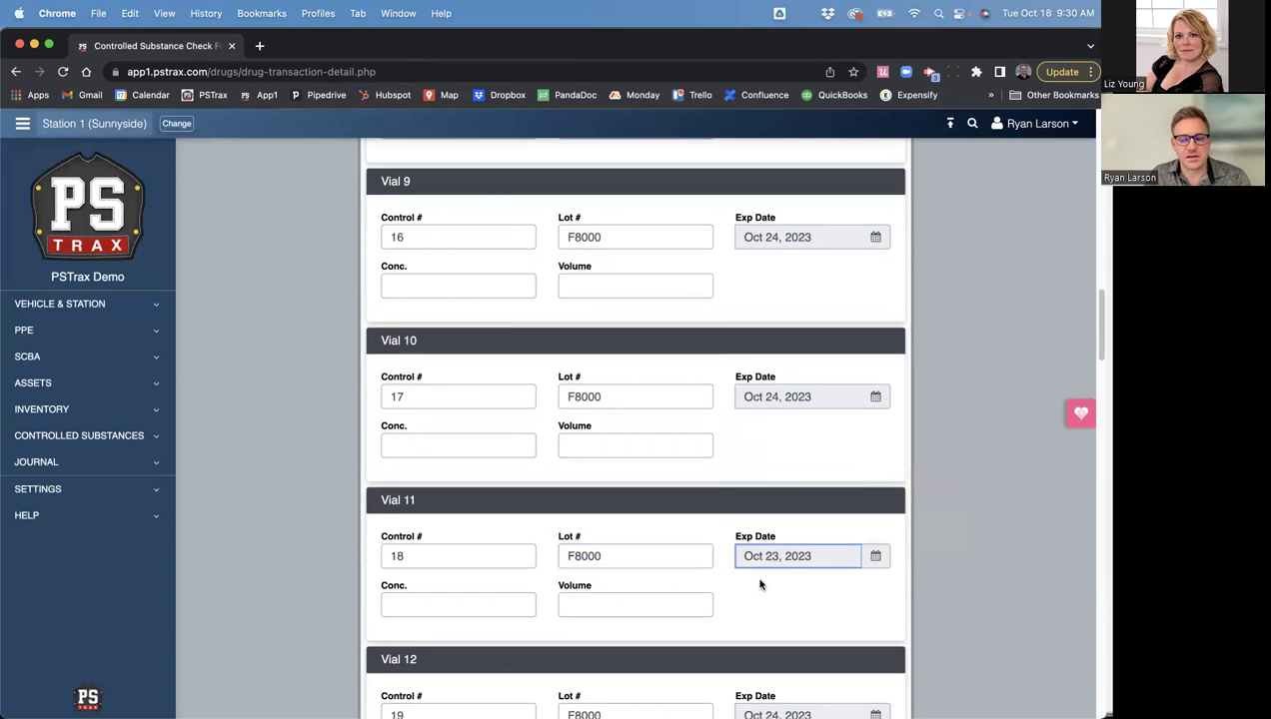
click(761, 399)
click(779, 557)
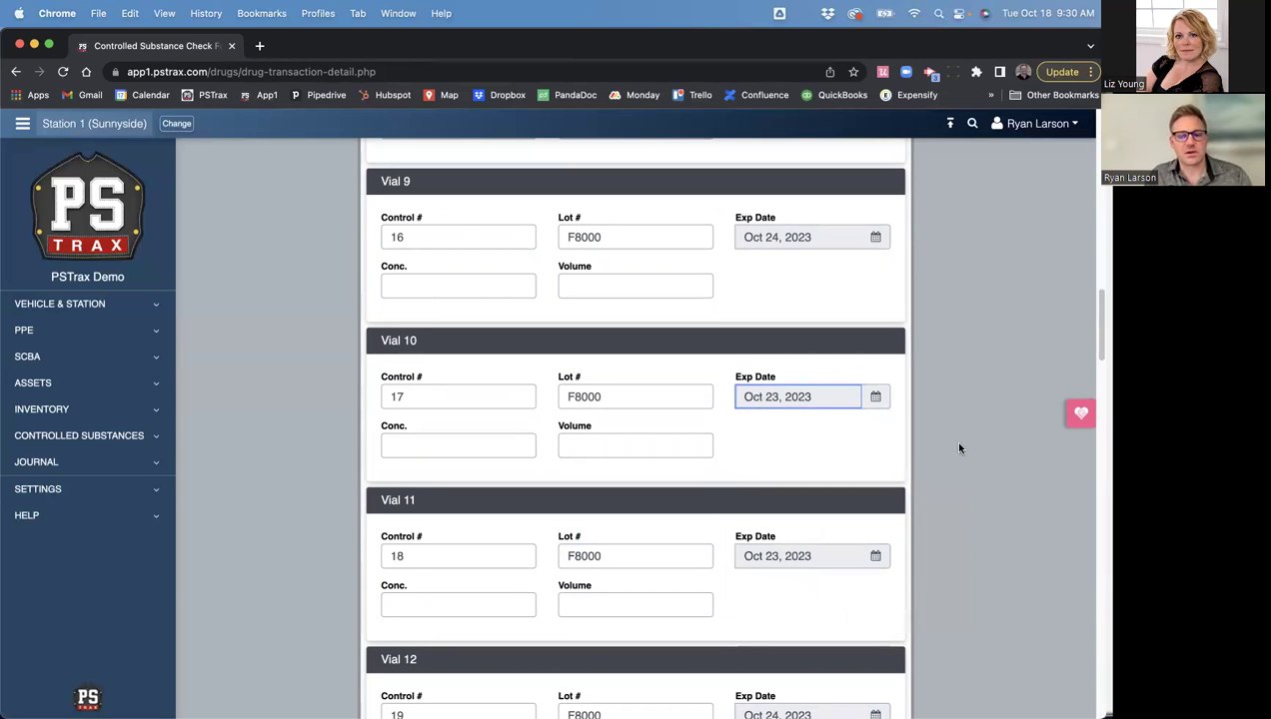
scroll(945, 475, down, 12)
scroll(949, 489, down, 10)
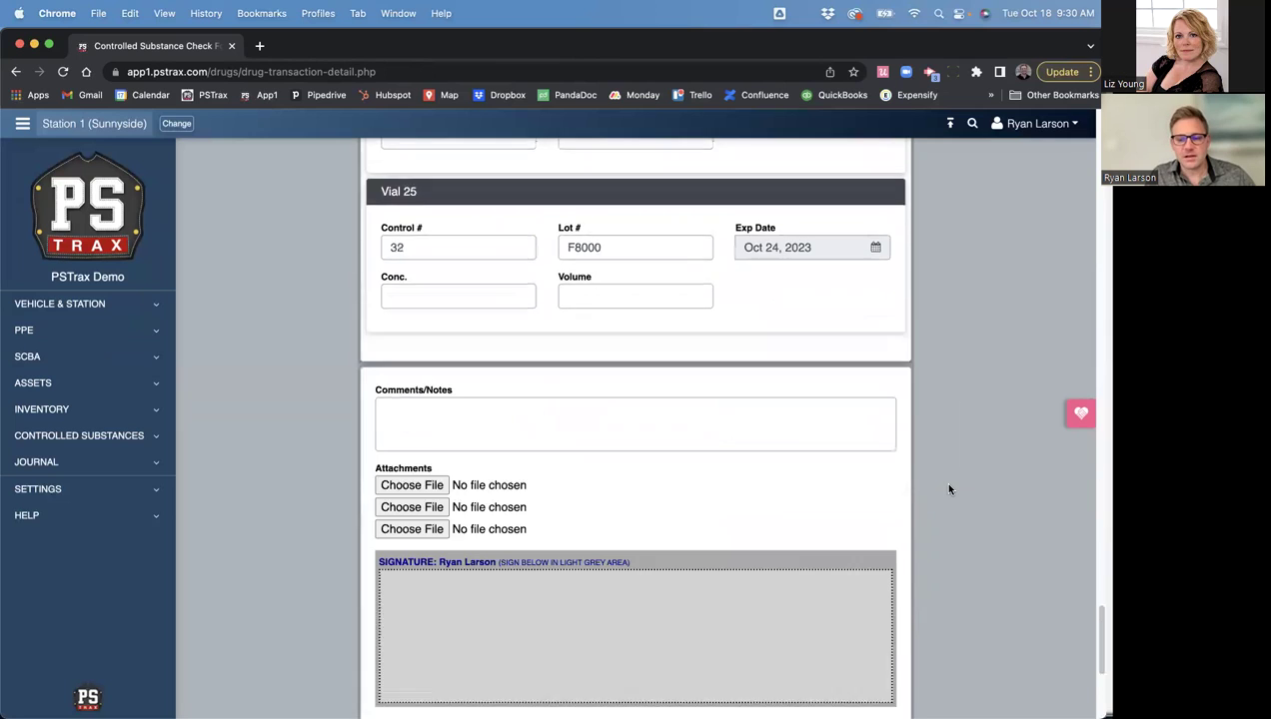
- Sign the restock, enter the witness's name, and add the witness signature
drag(559, 311, 690, 357)
click(439, 429)
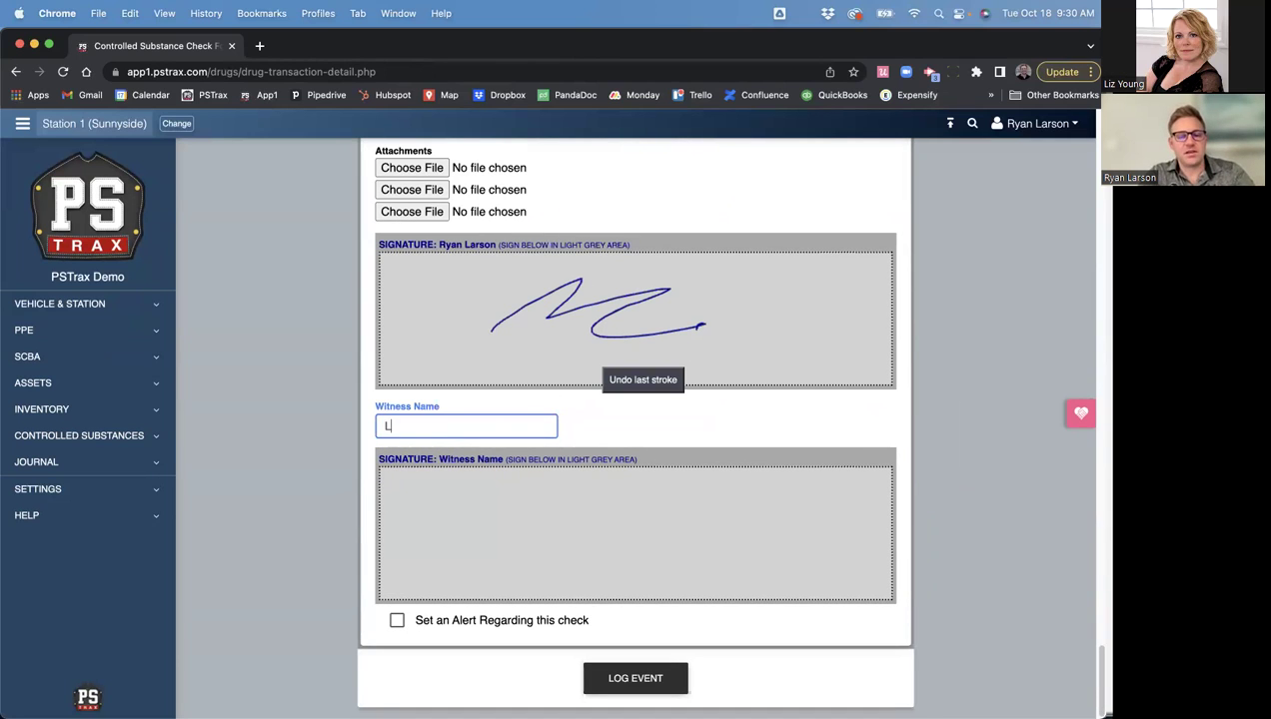
key(Tab)
drag(511, 523, 570, 547)
mouse_move(580, 540)
mouse_down()
mouse_move(607, 561)
mouse_move(633, 556)
mouse_up()
click(576, 514)
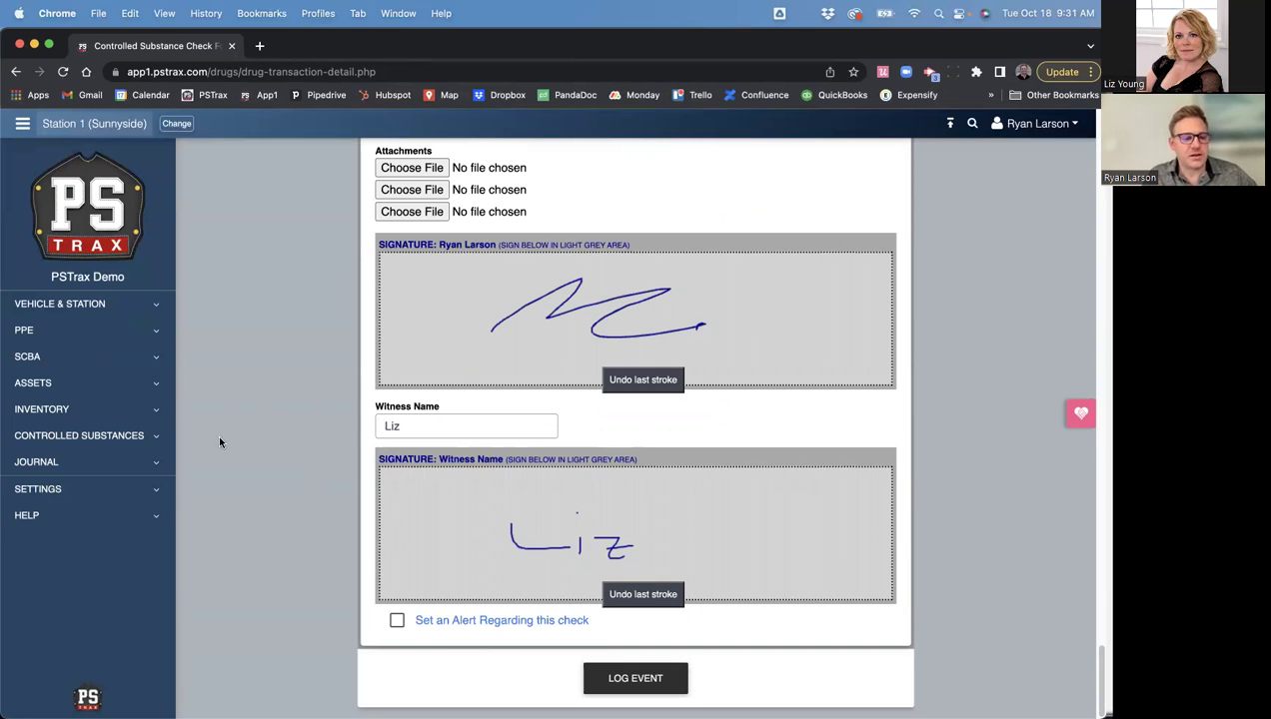
- Go to Controlled Substances > Logs & Reports > CS Transaction Logs
click(101, 437)
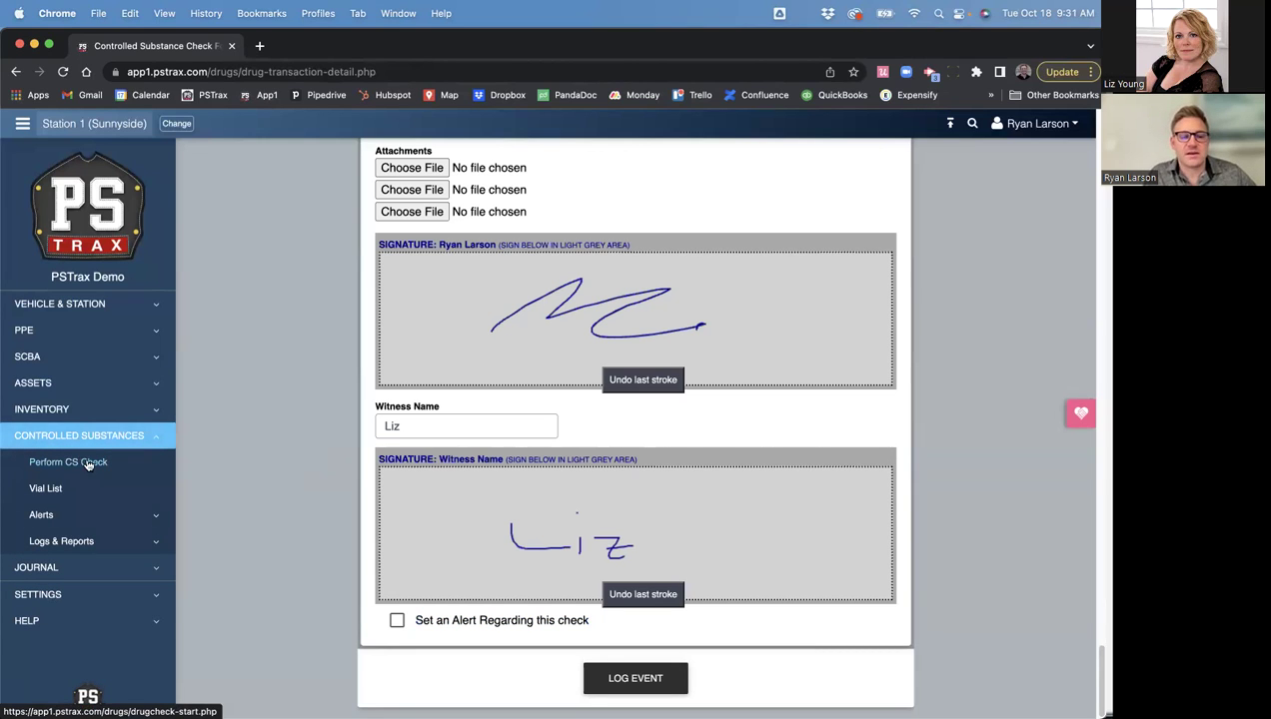
click(78, 541)
click(90, 539)
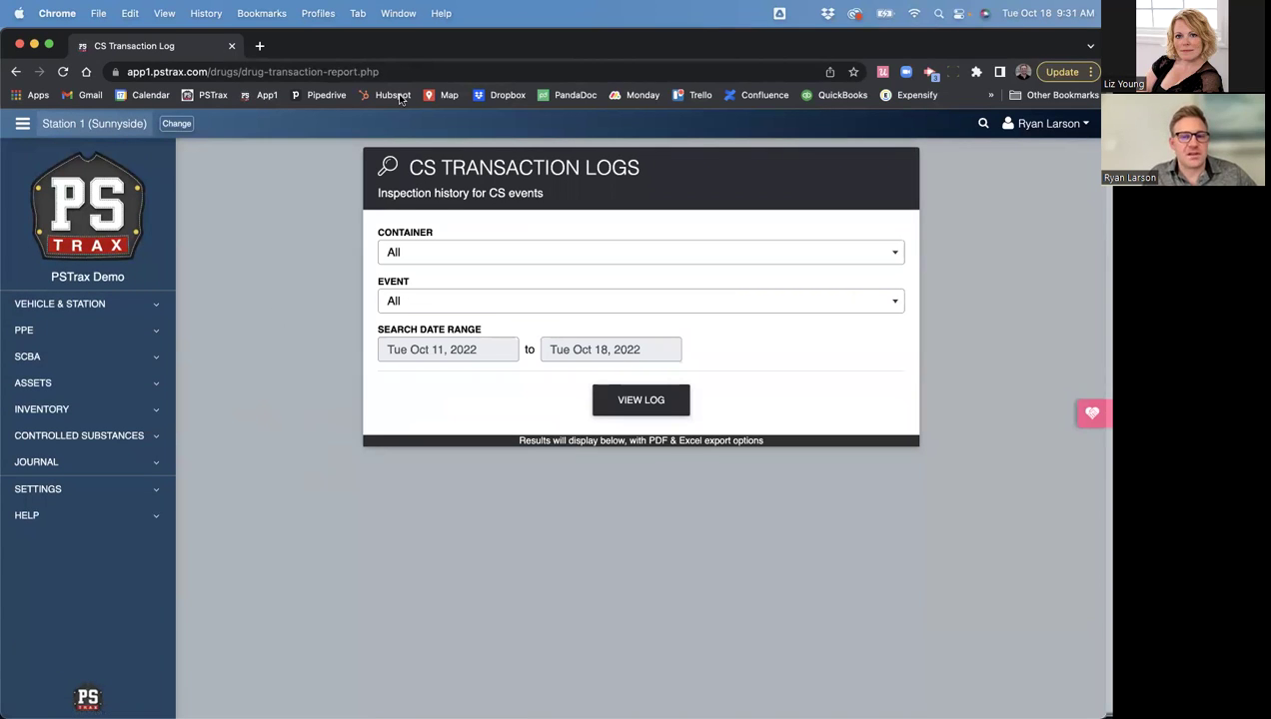
- View the Medic 1 Drug Box log for all events from Sep 1, 2022
drag(409, 167, 657, 167)
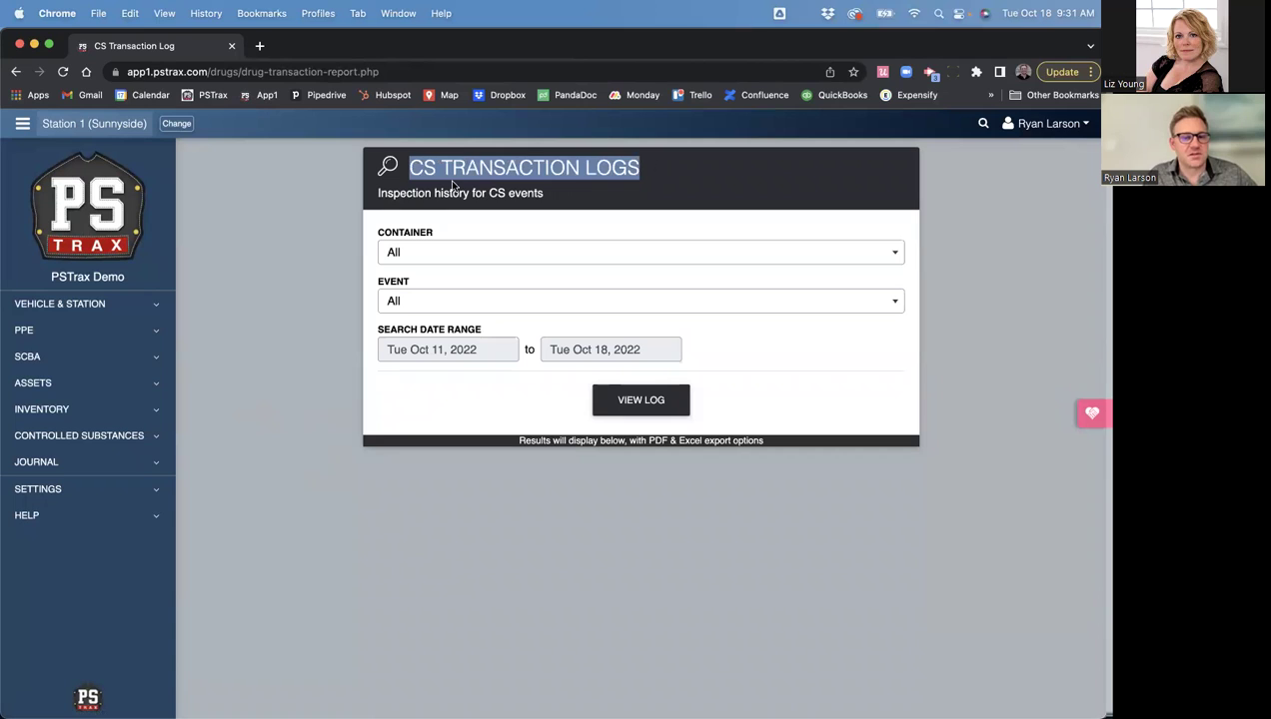
click(259, 343)
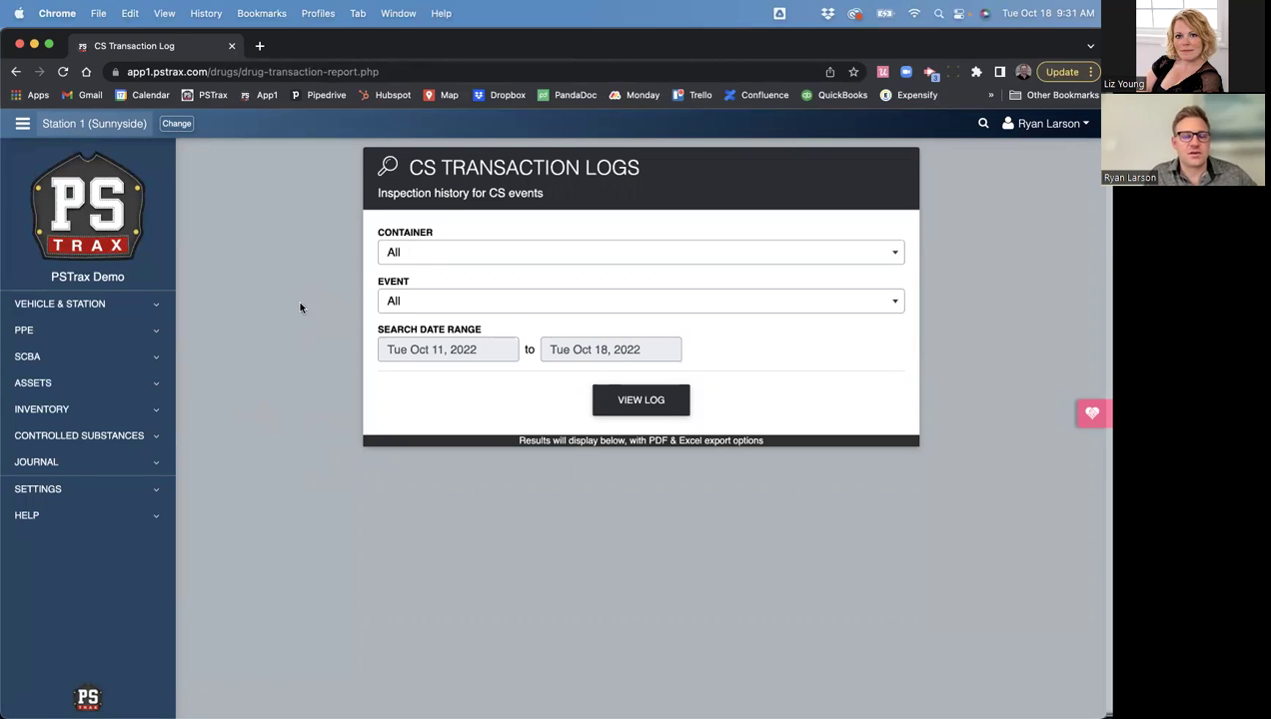
click(461, 254)
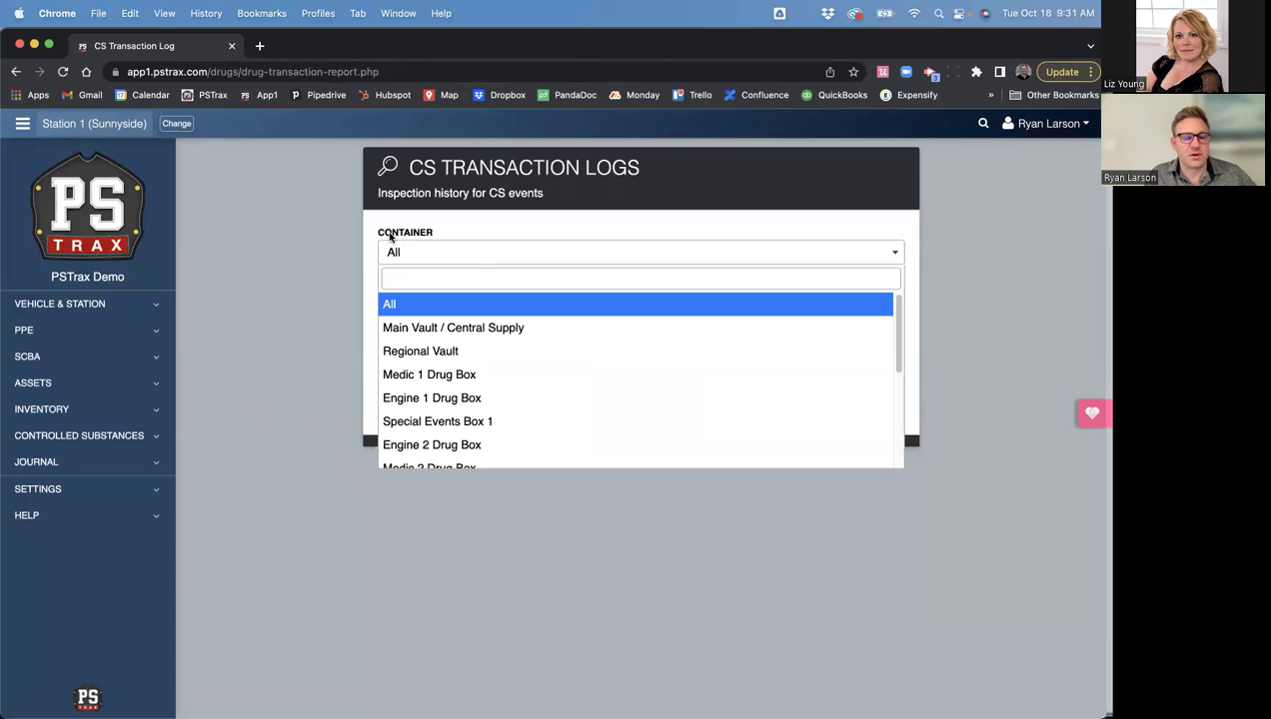
click(428, 377)
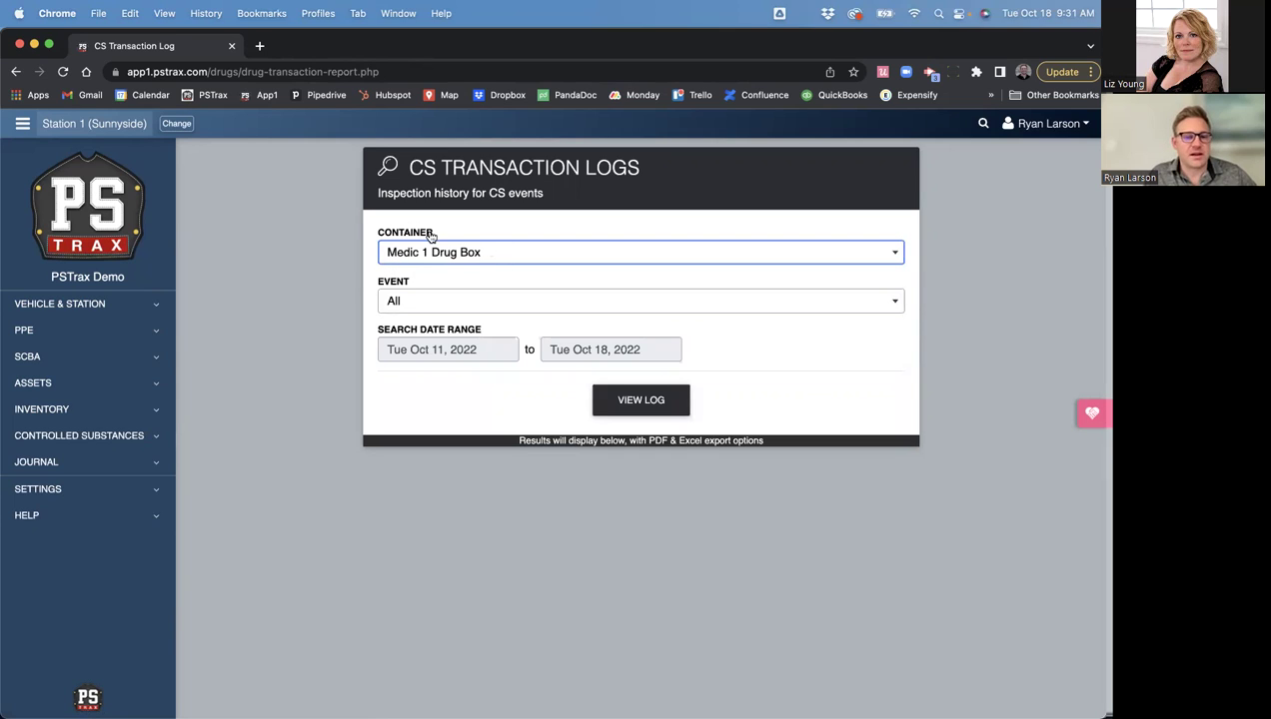
click(397, 301)
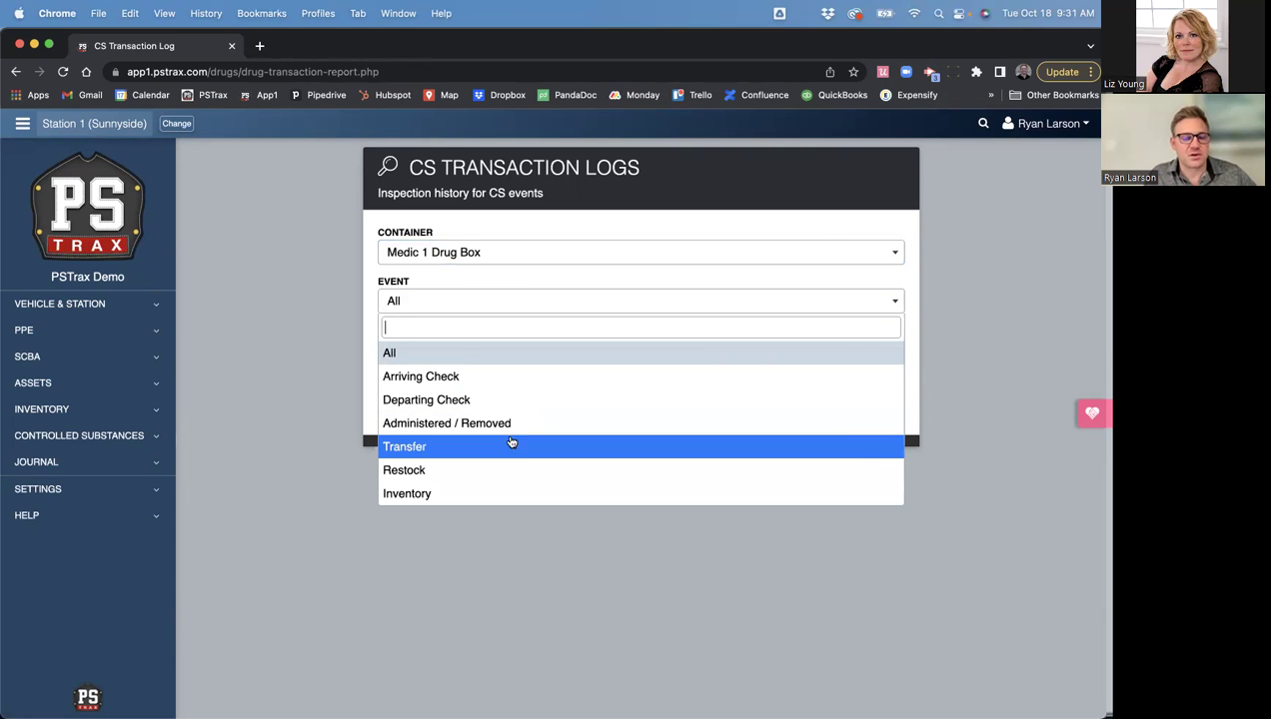
click(294, 421)
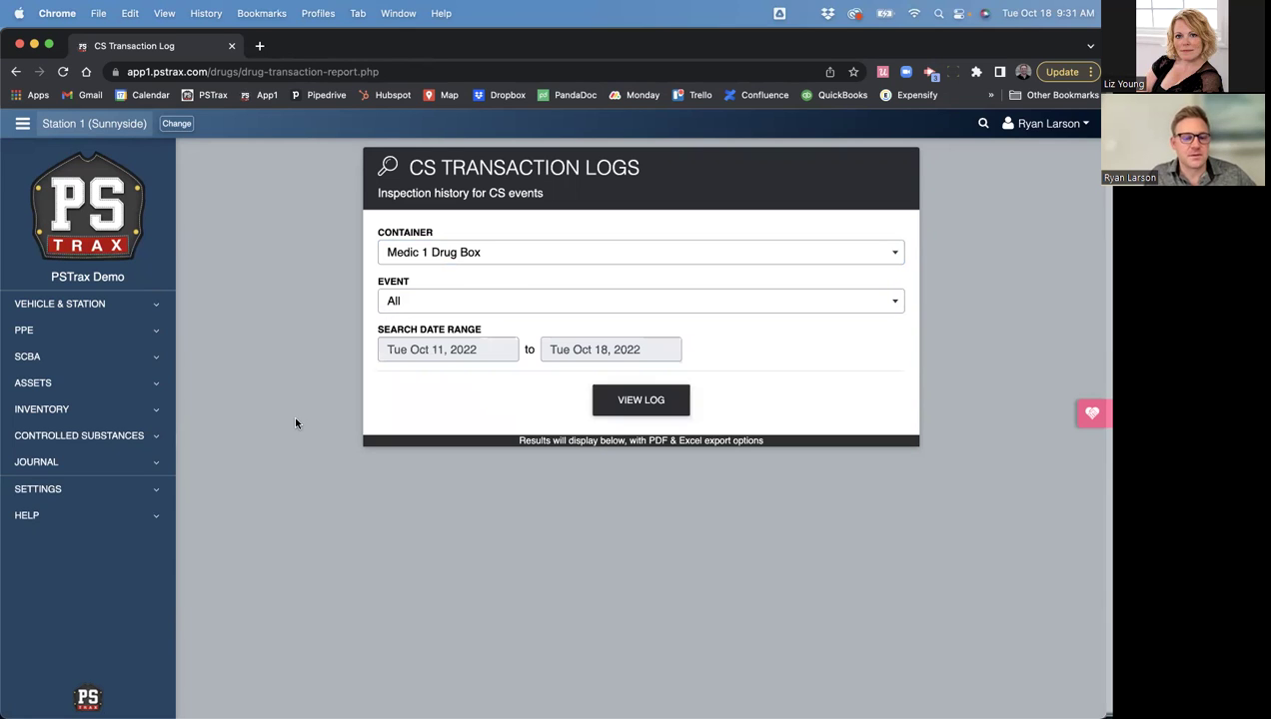
click(434, 356)
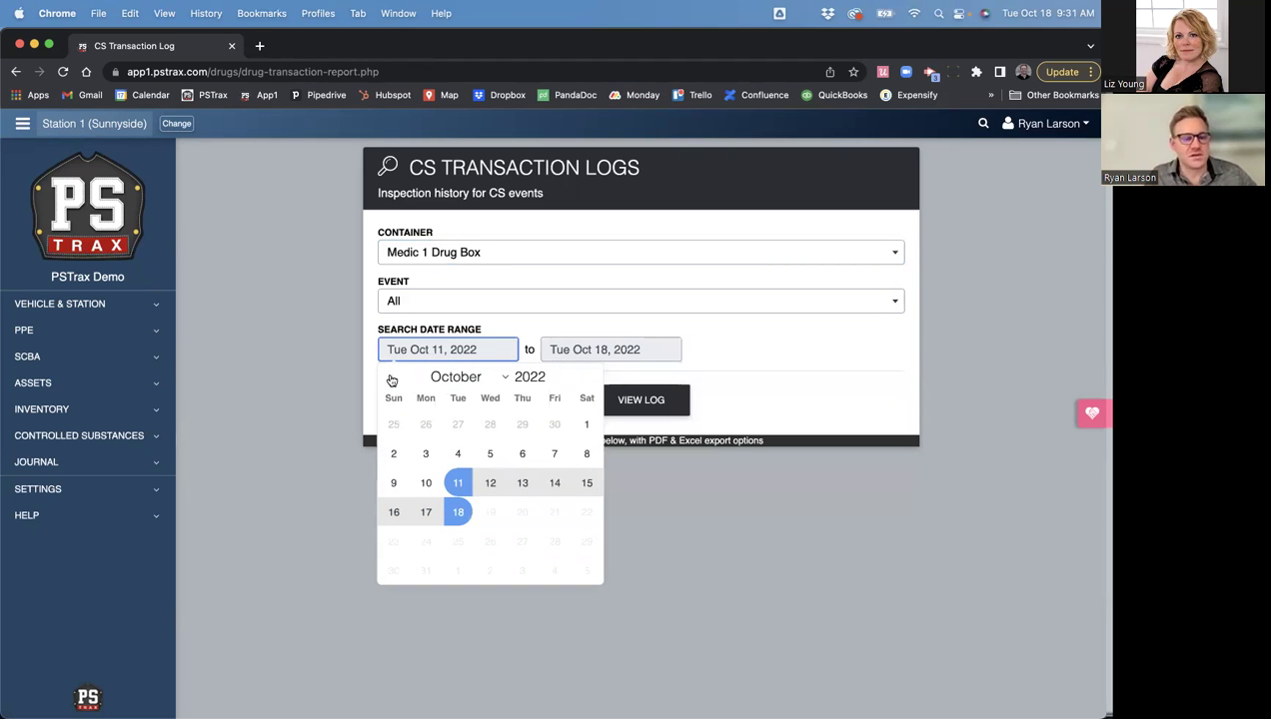
click(392, 381)
click(521, 425)
click(635, 401)
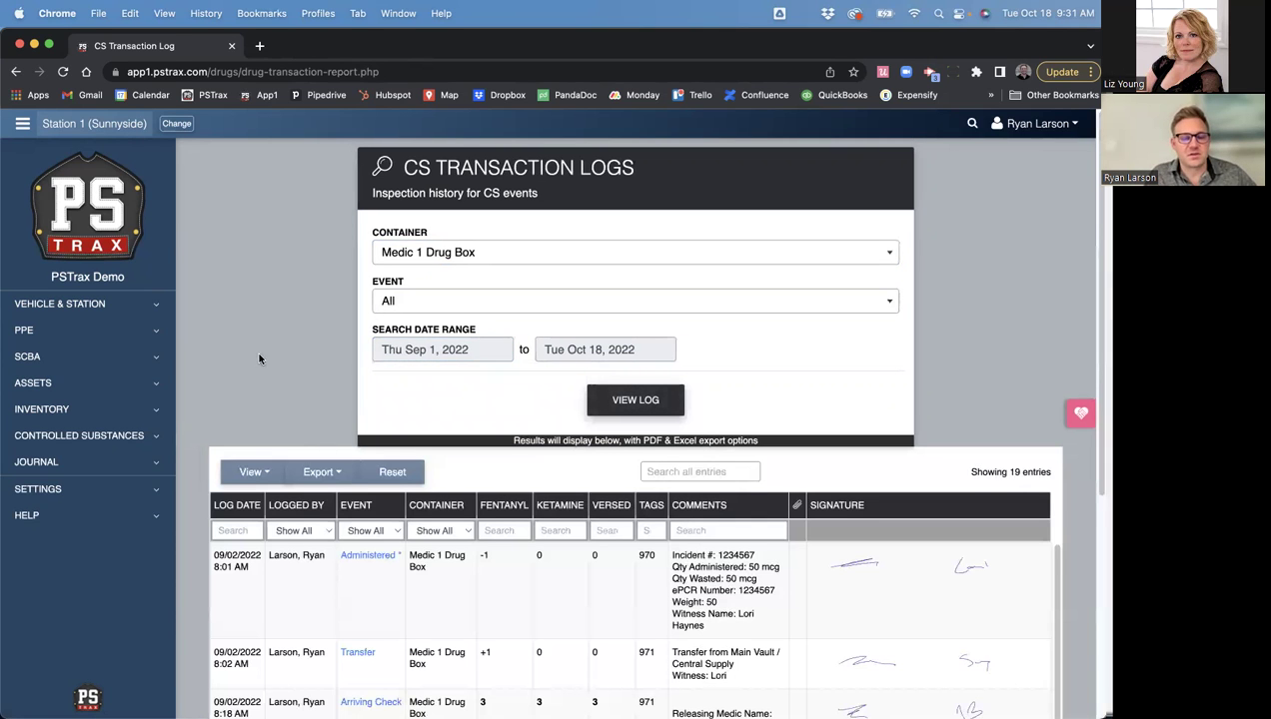
scroll(257, 357, down, 5)
scroll(199, 345, down, 1)
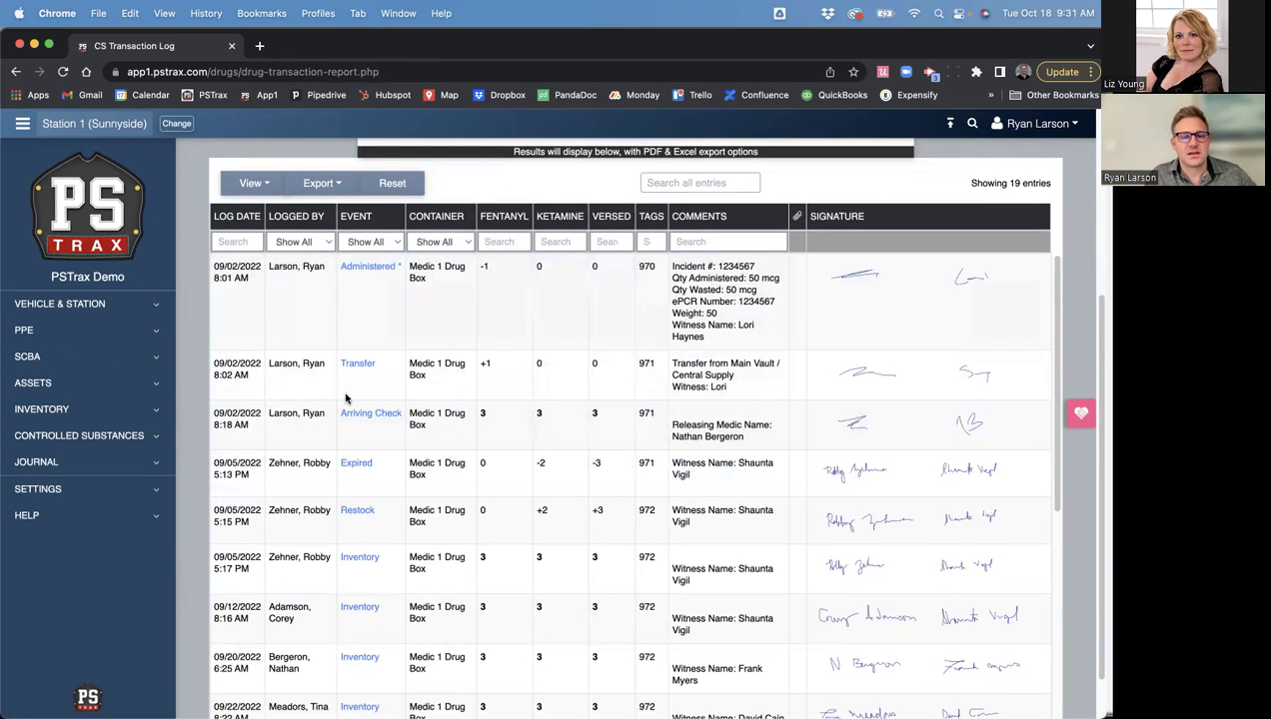
click(374, 242)
click(375, 243)
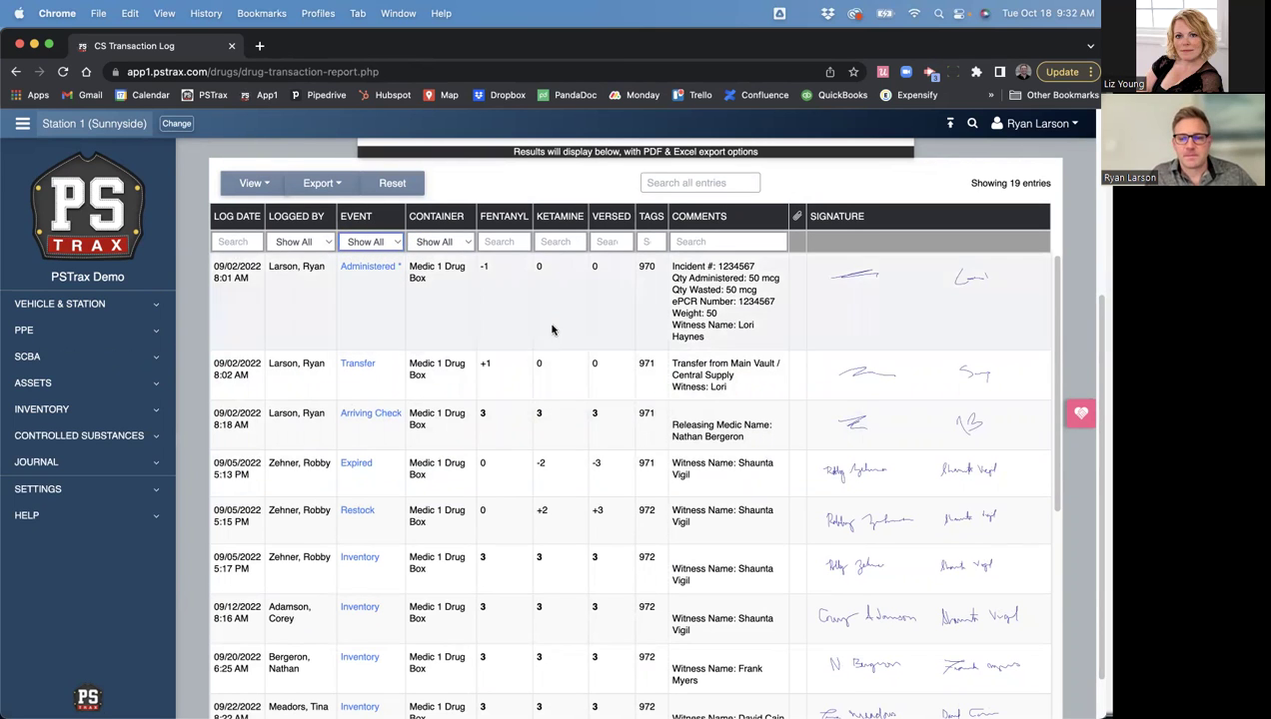
scroll(525, 404, down, 5)
scroll(526, 405, down, 2)
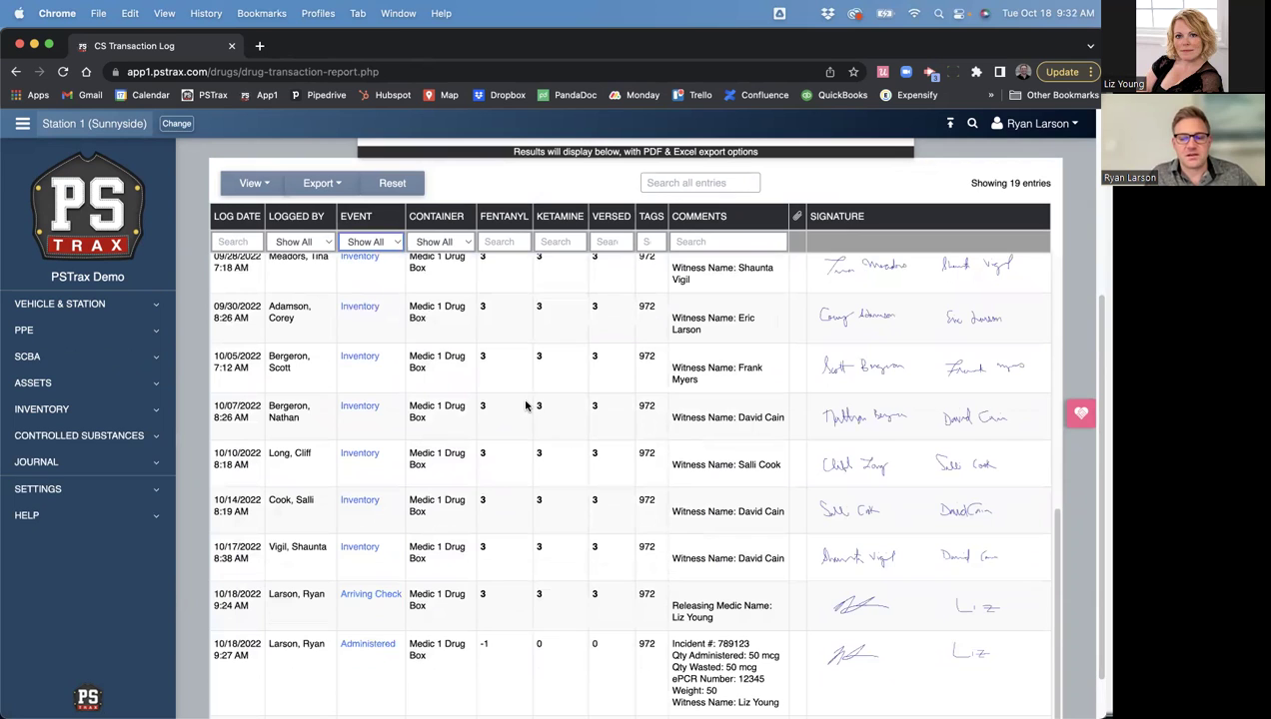
click(352, 562)
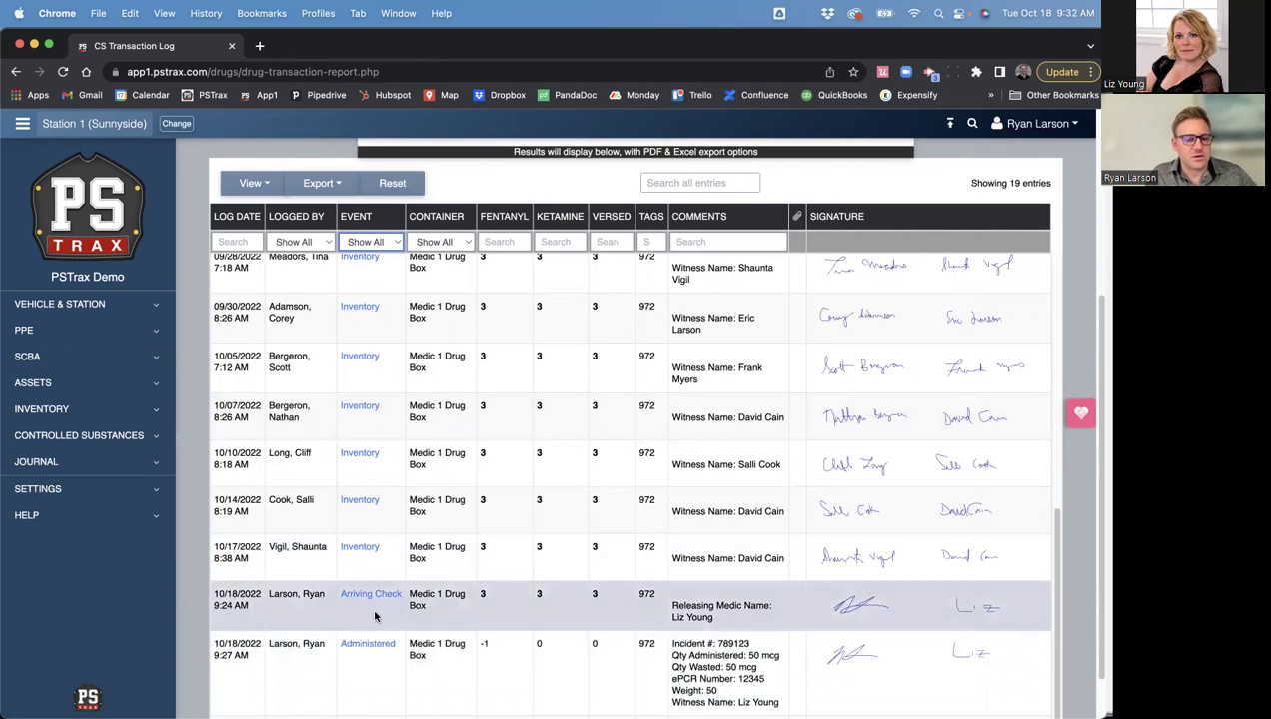
scroll(373, 611, down, 1)
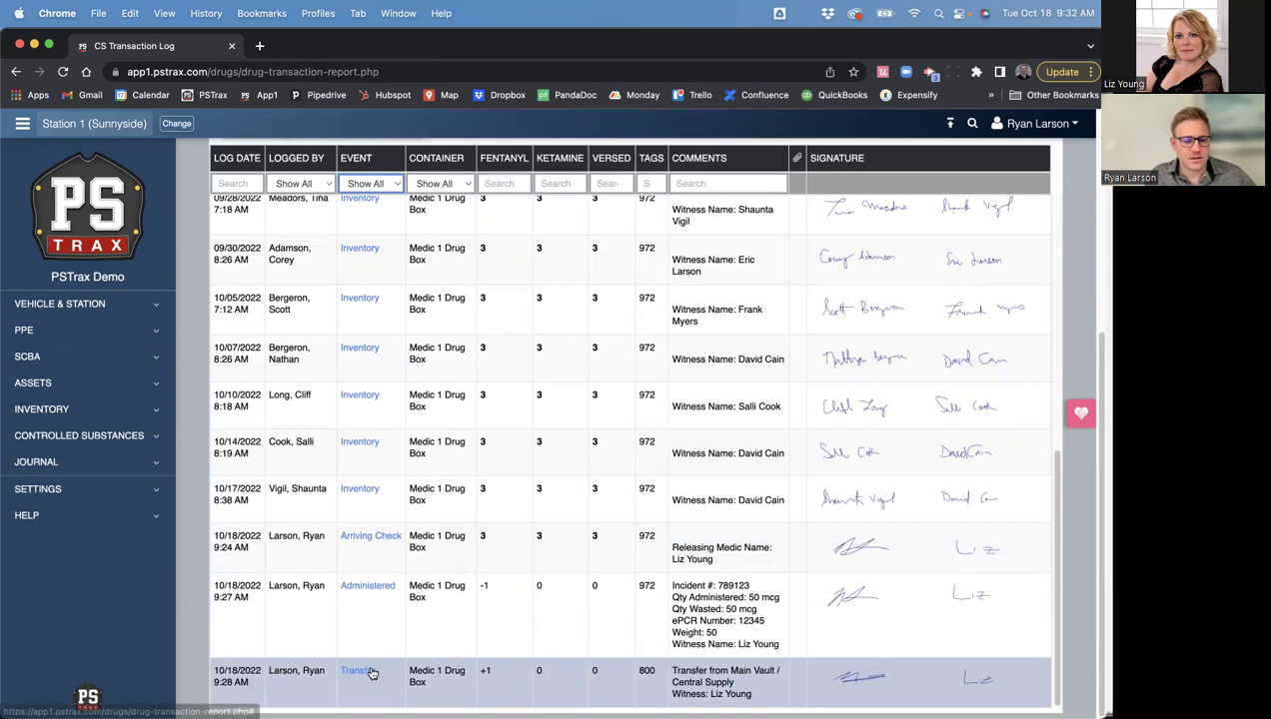
- Review the details of the 10/18 Transfer and 9:27 AM Administered log entries
click(359, 673)
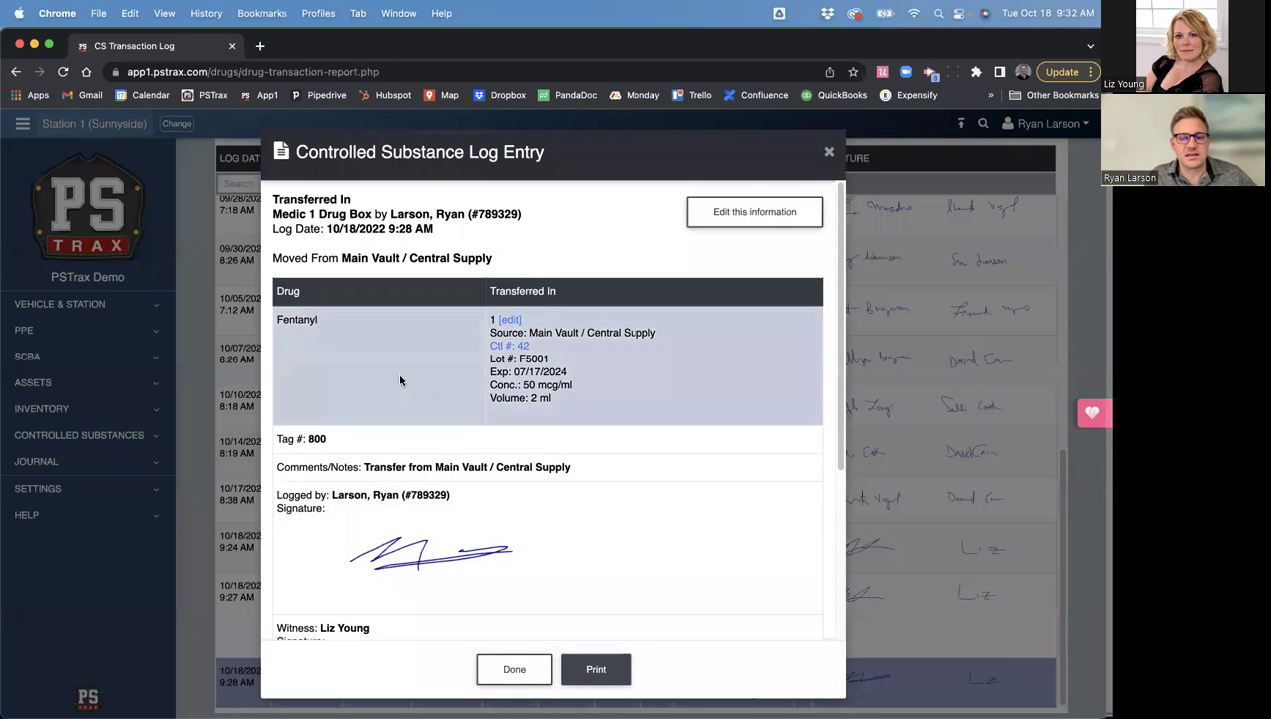
scroll(512, 574, down, 3)
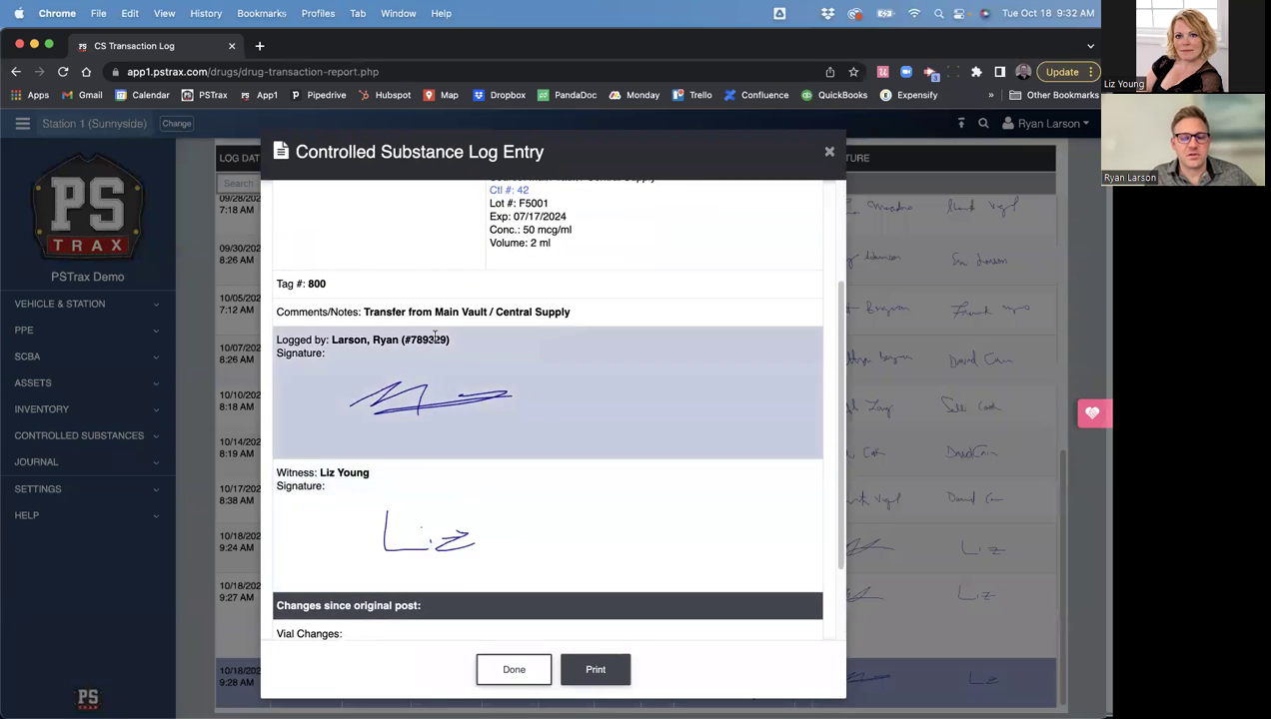
scroll(440, 529, down, 2)
scroll(440, 530, up, 5)
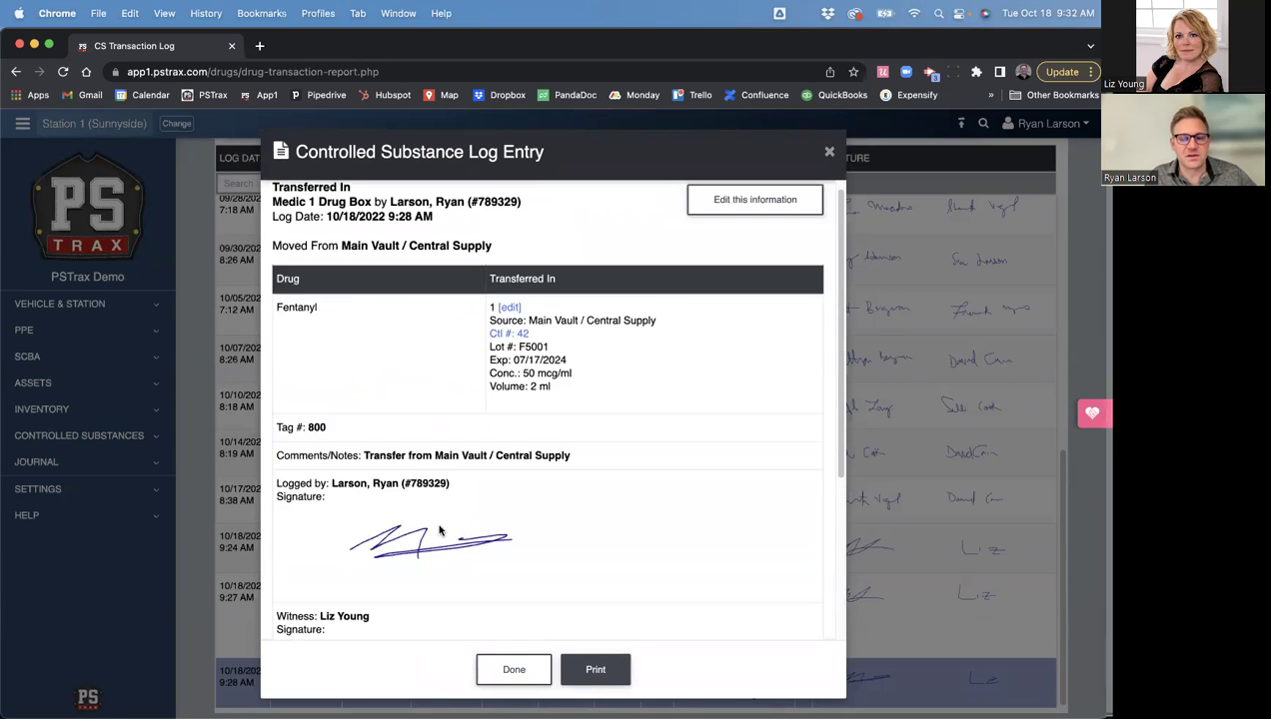
click(828, 151)
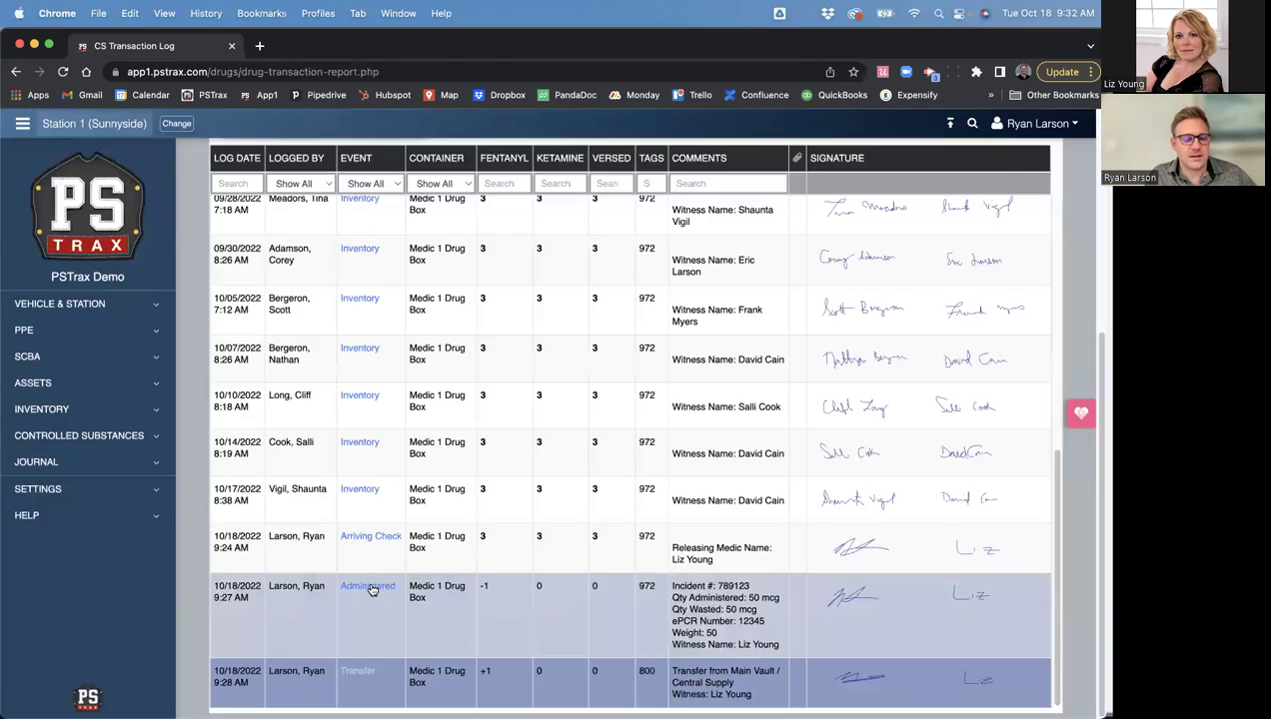
click(371, 586)
click(828, 152)
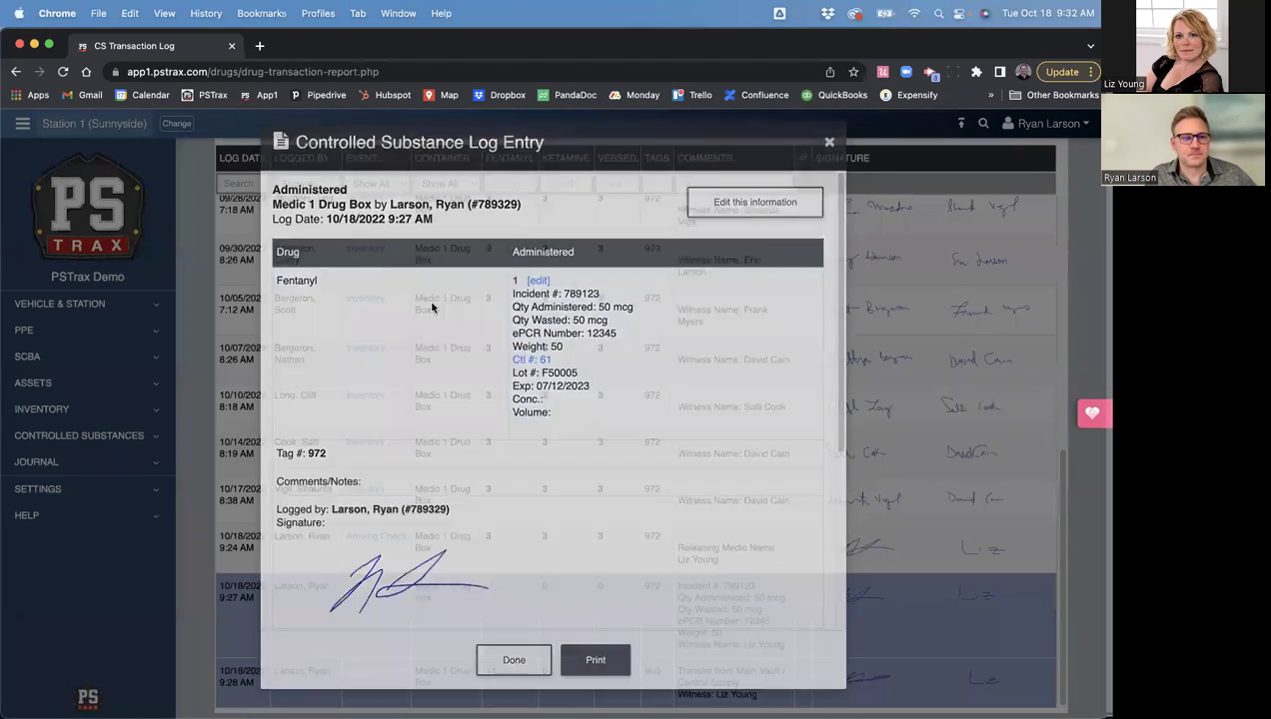
- Look at the log's export options and close them without exporting
scroll(410, 420, up, 5)
scroll(402, 425, up, 4)
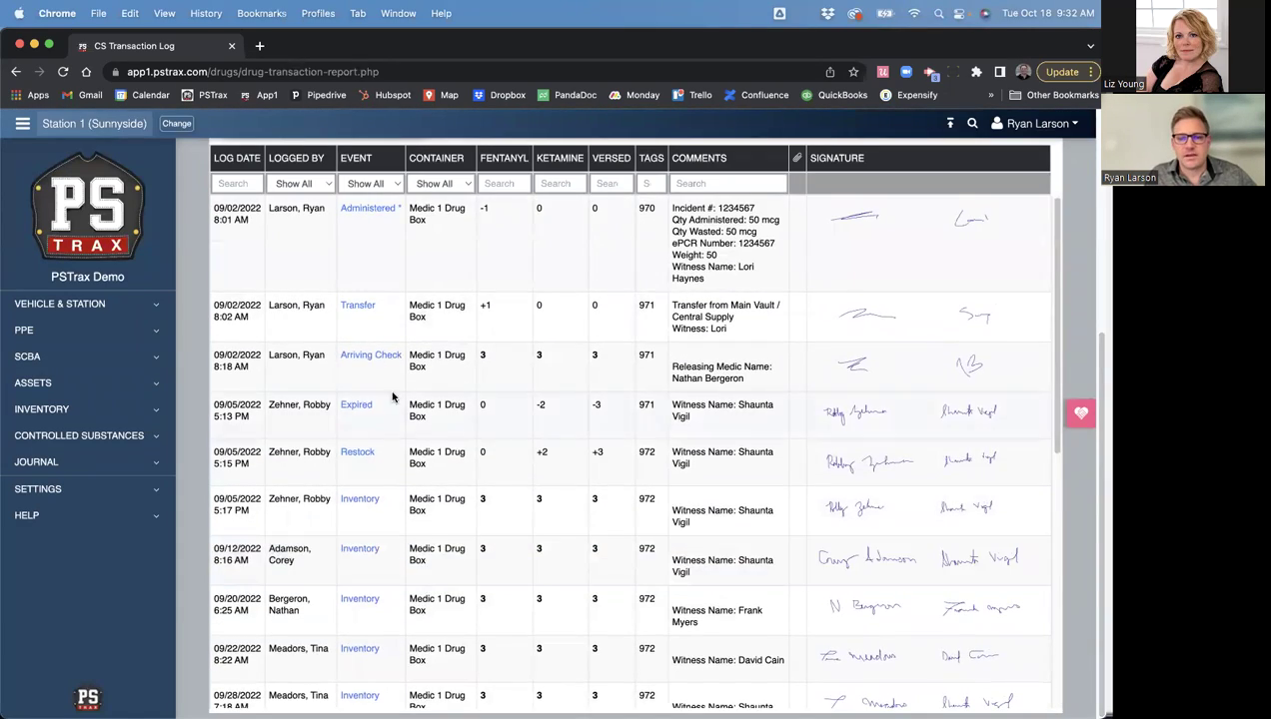
click(318, 237)
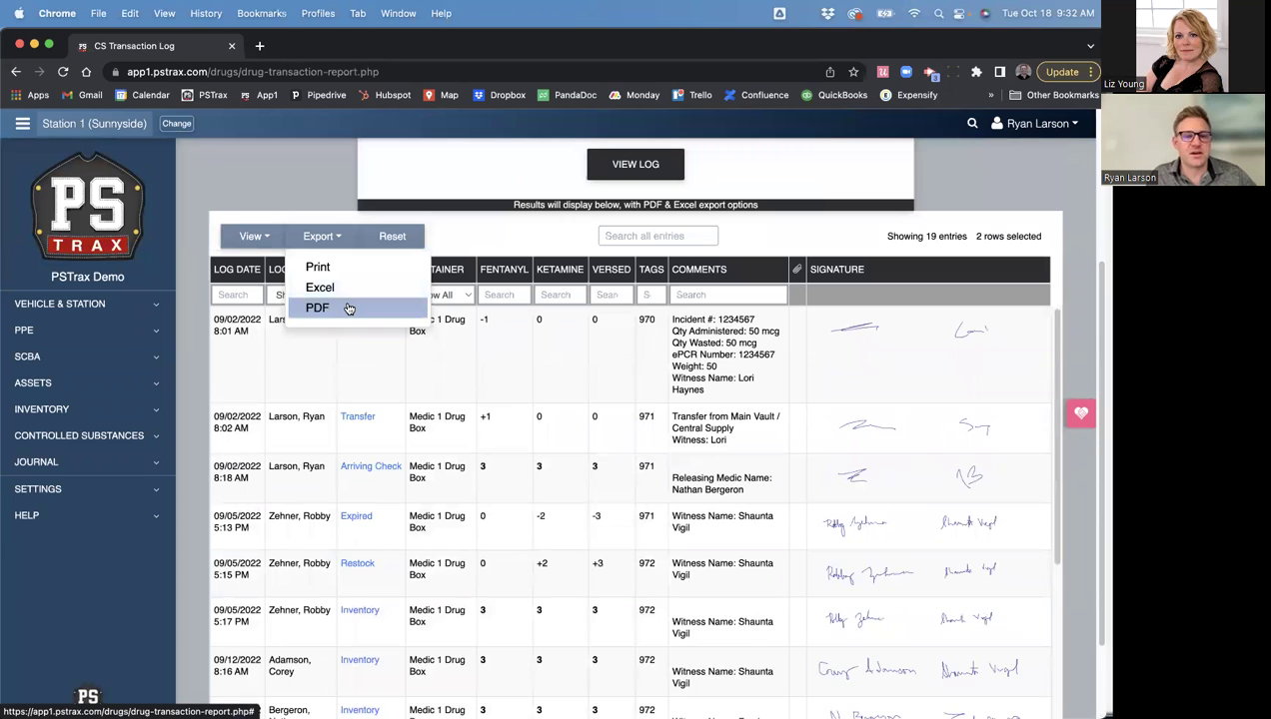
click(292, 162)
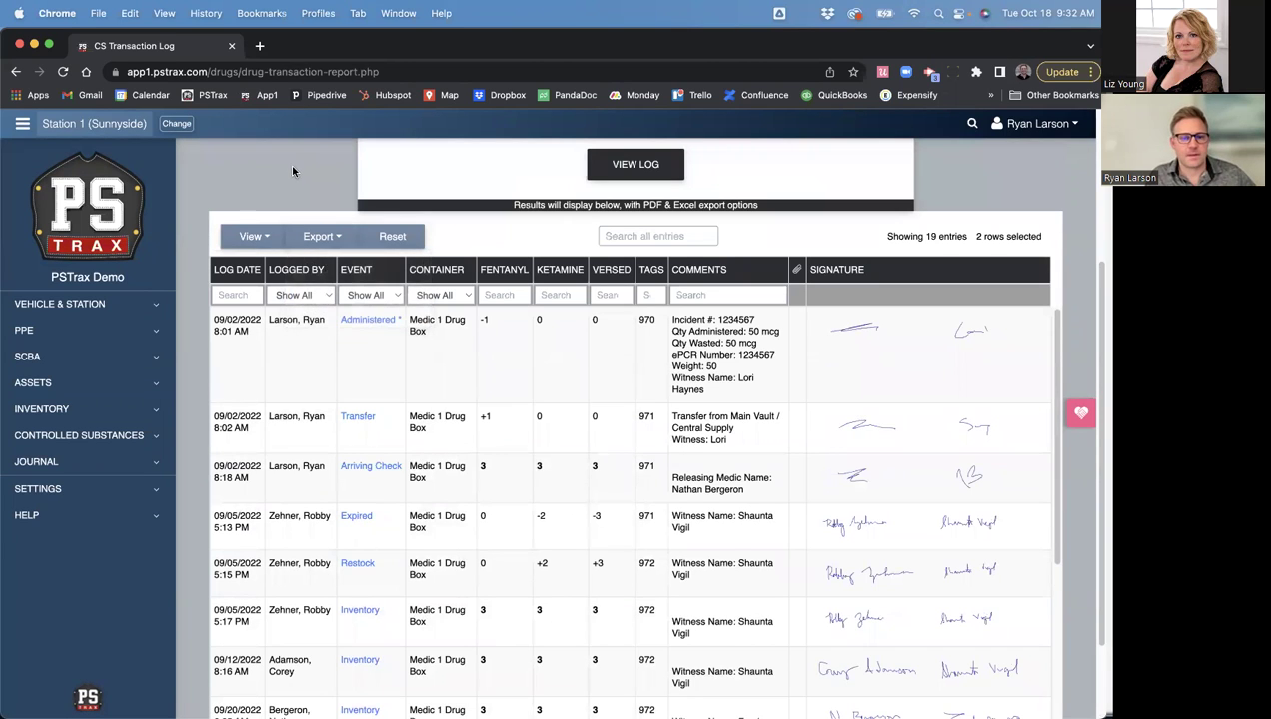
- Open the Expiration Date Report from Controlled Substances > Logs & Reports
click(84, 436)
click(70, 540)
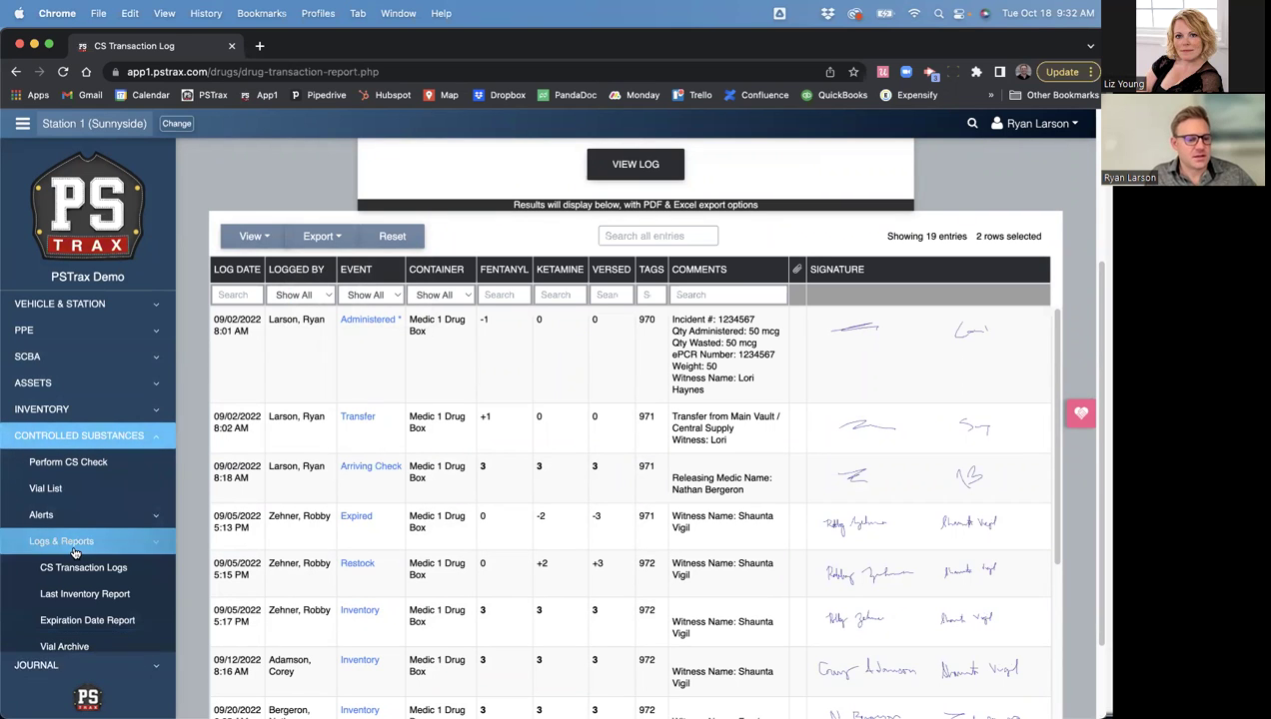
scroll(80, 525, down, 2)
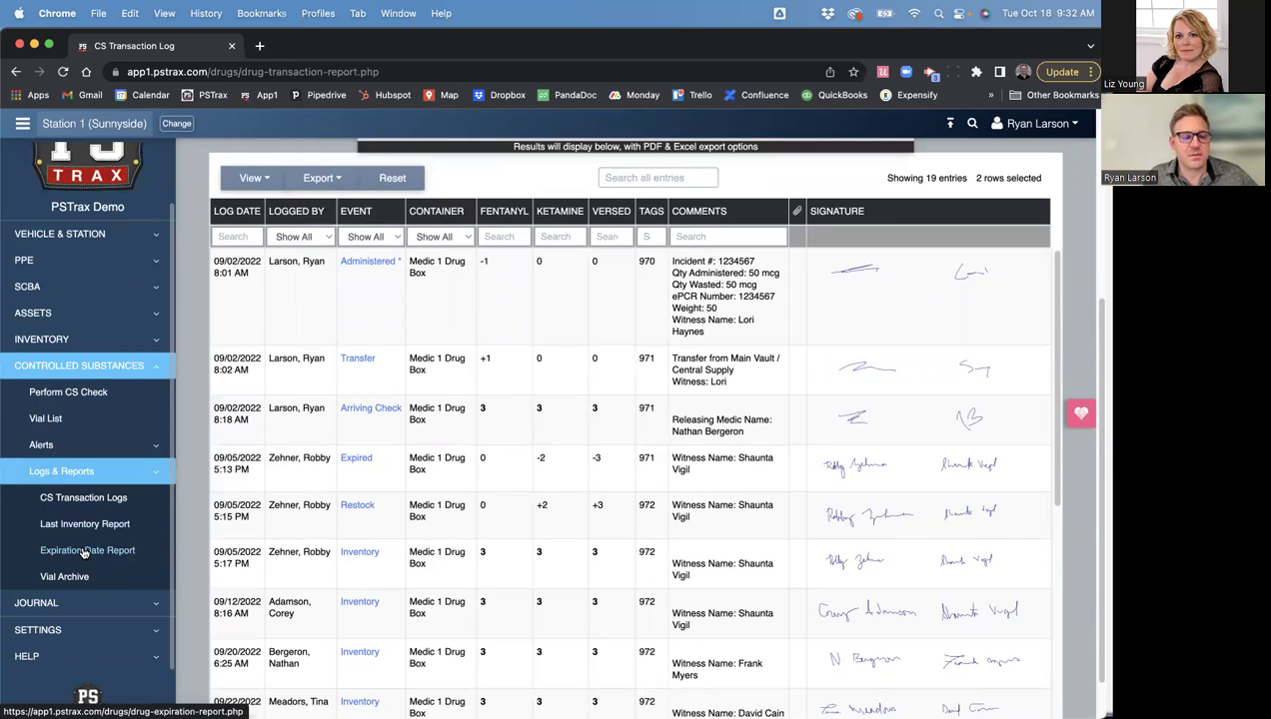
click(87, 551)
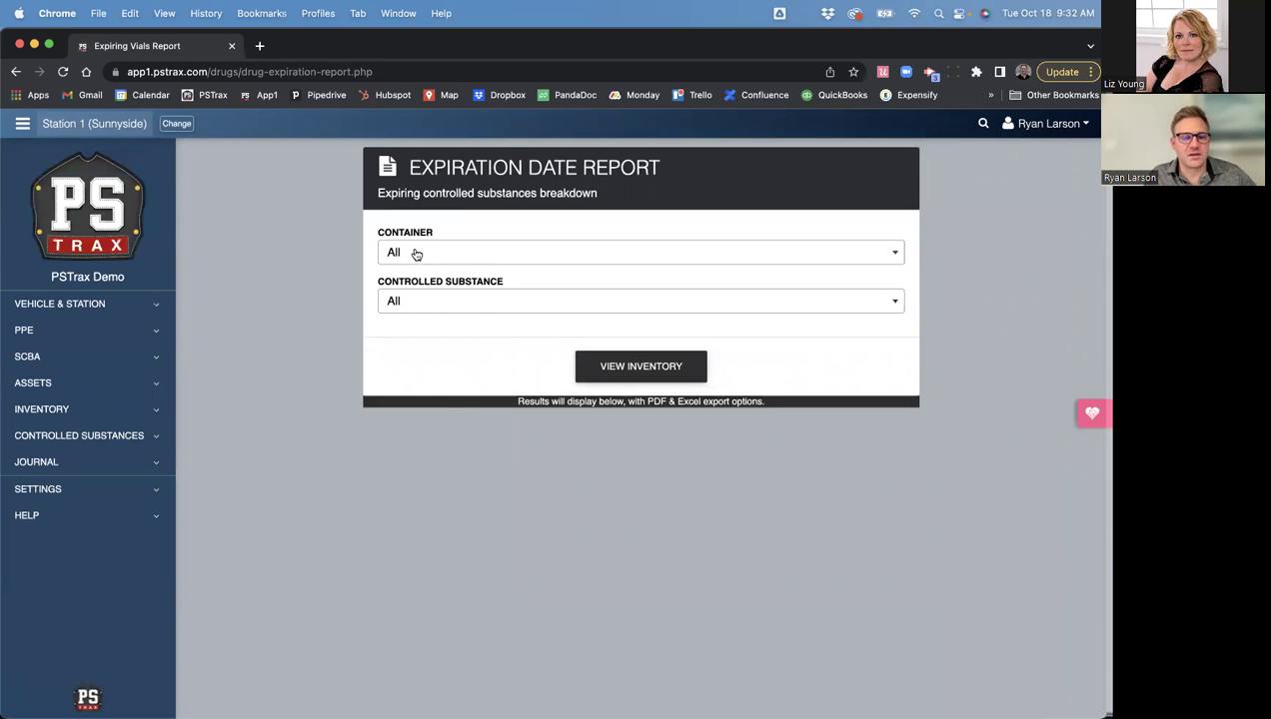
- Run the Expiration Date Report for Medic 1 Drug Box and review the Ketamine and Versed rows
click(417, 258)
click(419, 375)
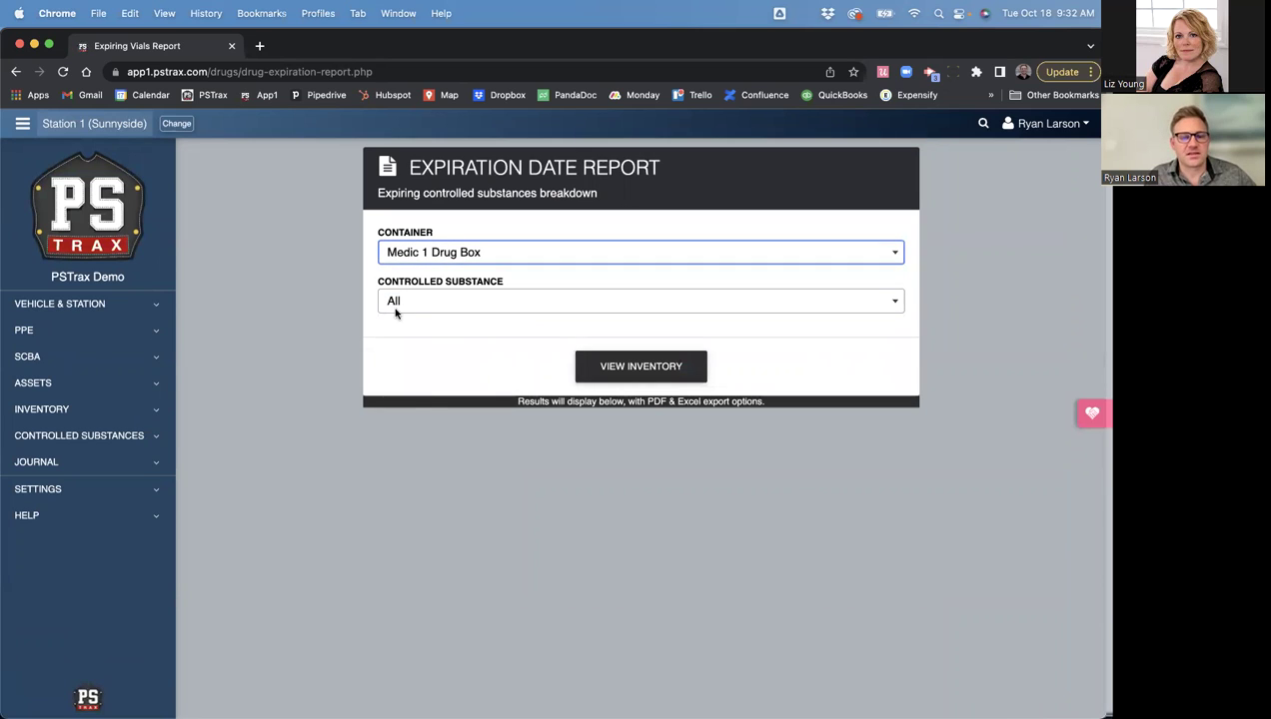
click(641, 367)
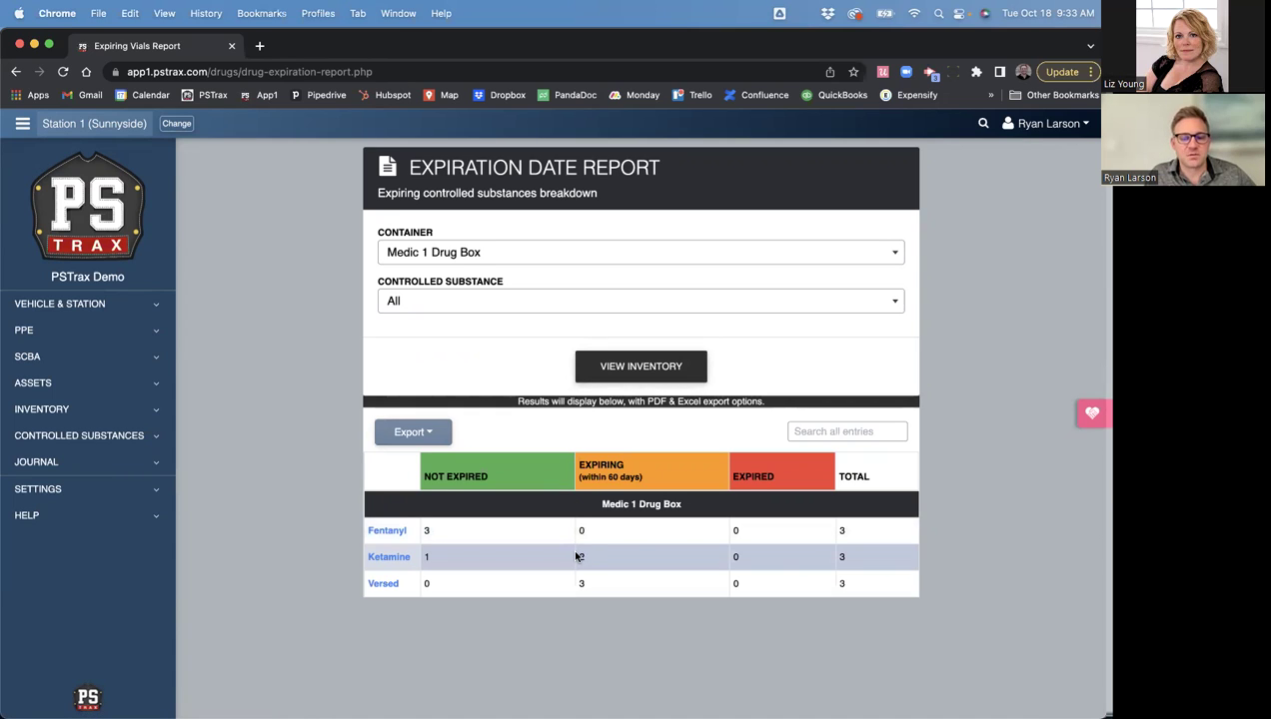
click(578, 558)
click(580, 585)
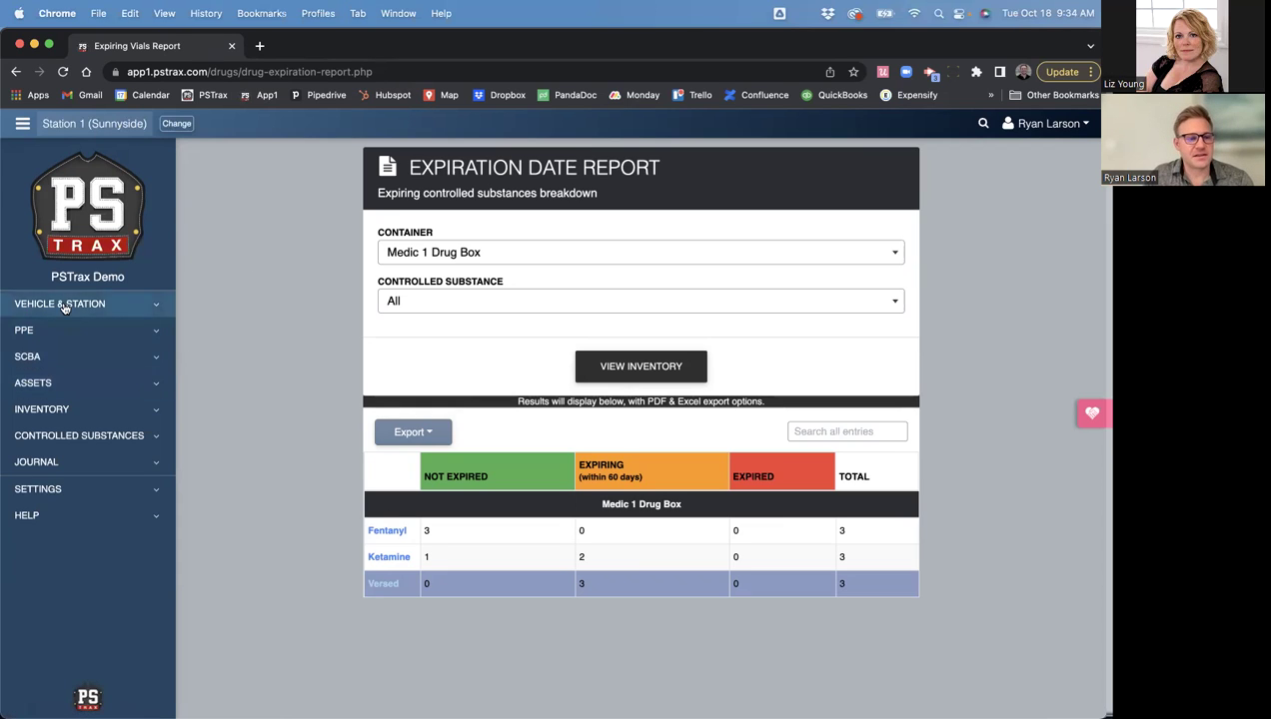
click(62, 435)
- Open the Controlled Substance Check page and view the Event type list without choosing one
click(76, 465)
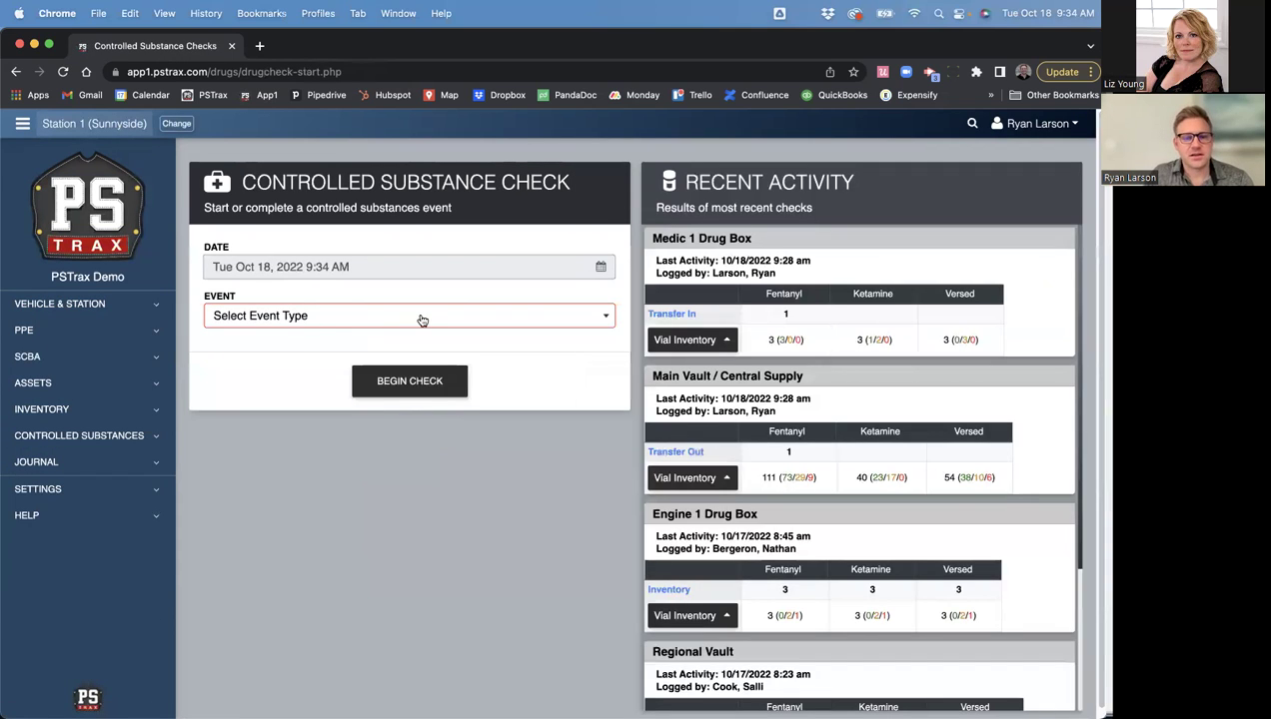
click(421, 319)
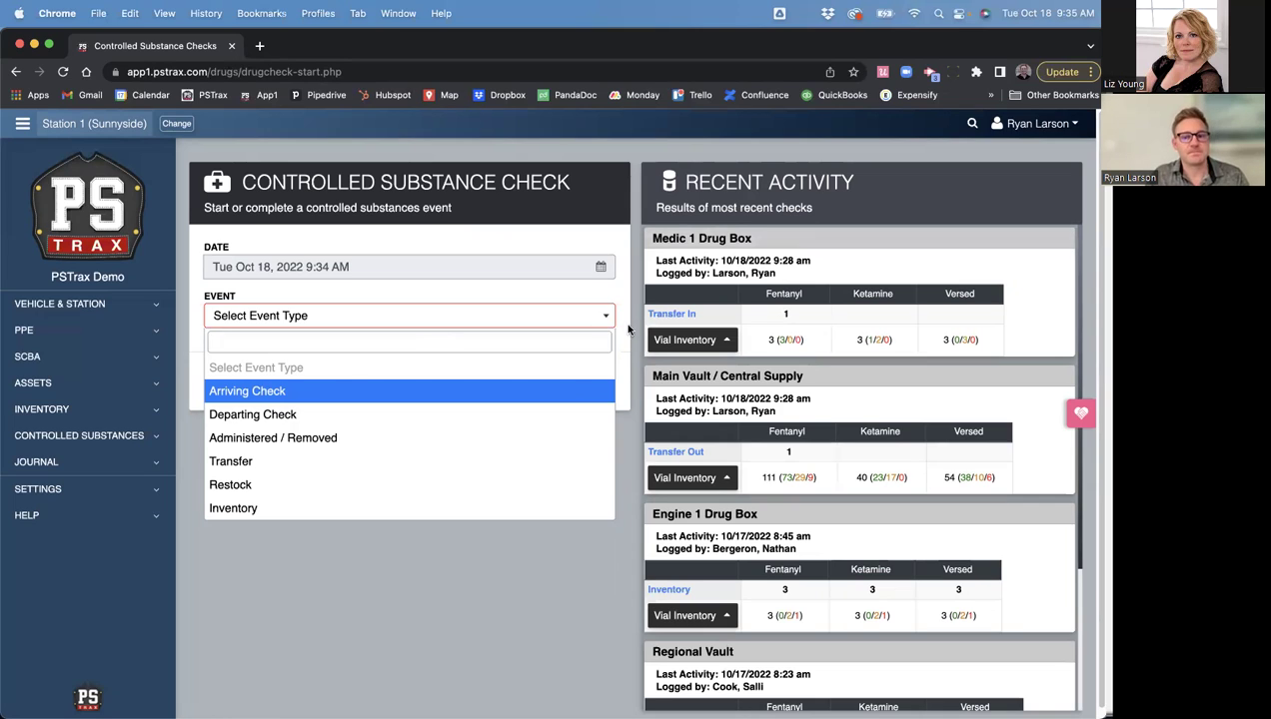
key(Escape)
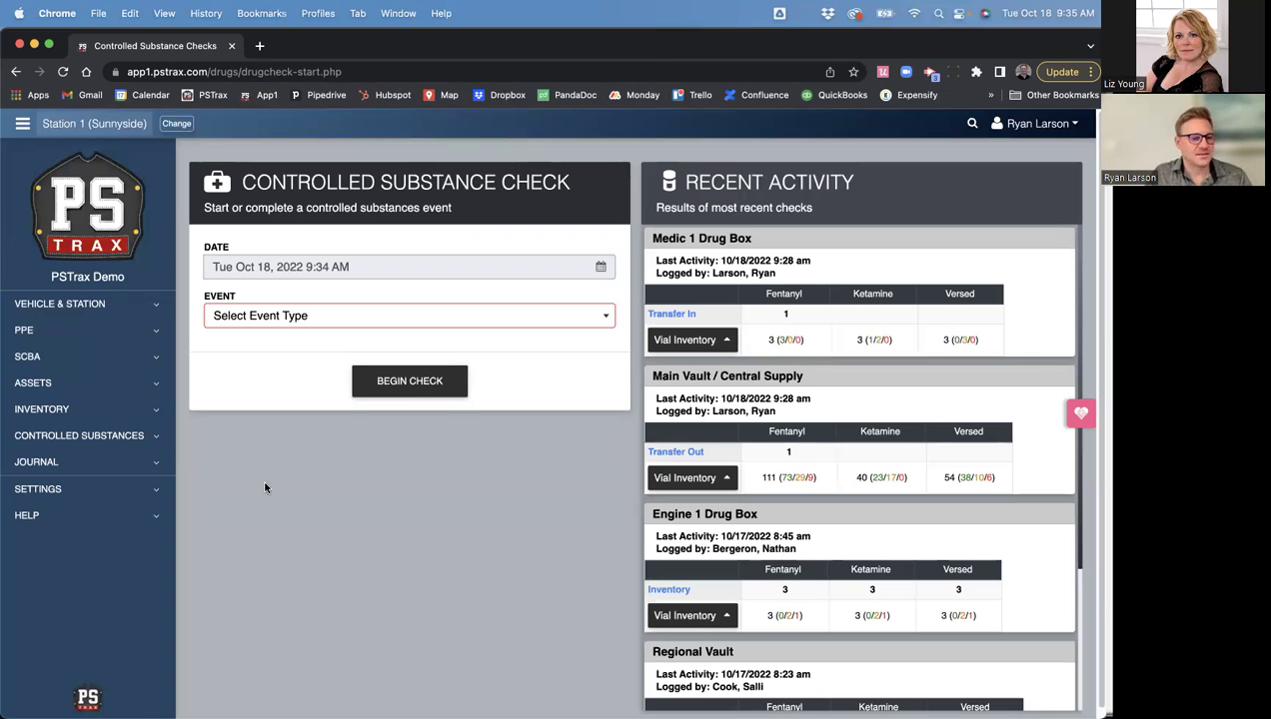
- Expand Controlled Substances and Logs & Reports in the sidebar
click(112, 435)
click(80, 540)
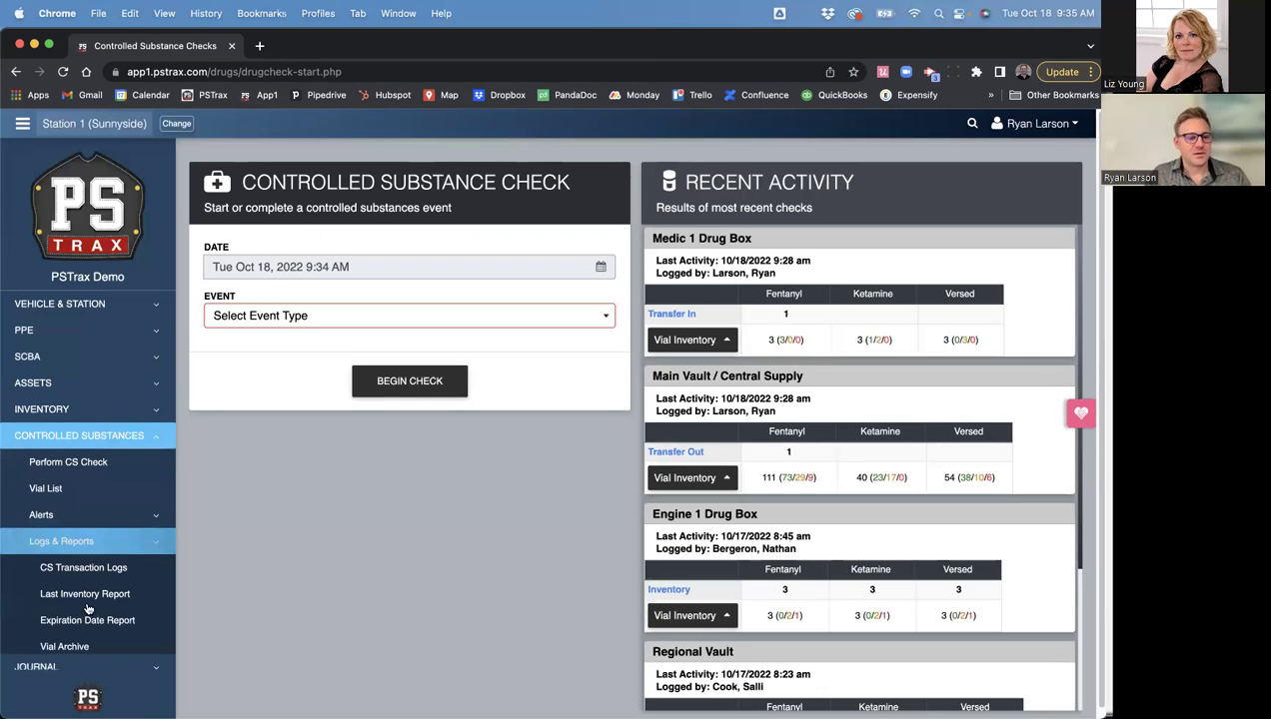
scroll(88, 656, down, 2)
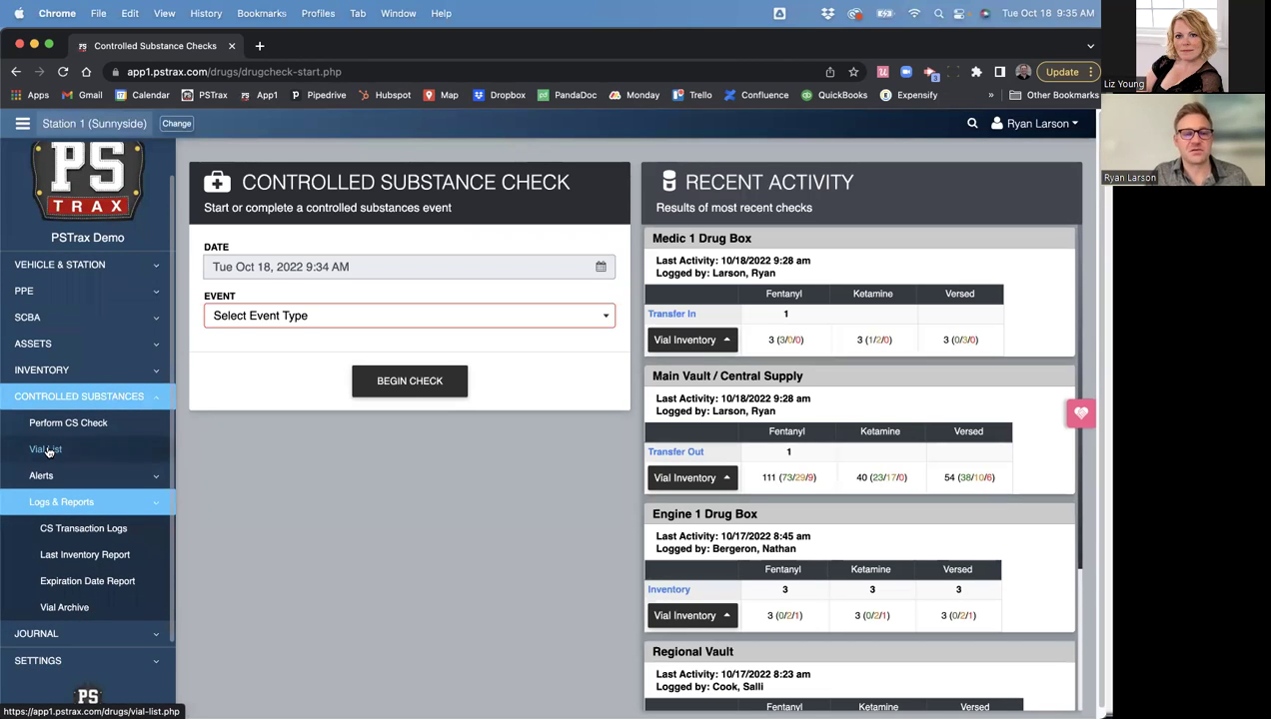
- Open the CS Vial List and highlight its VIAL LIST heading
click(46, 451)
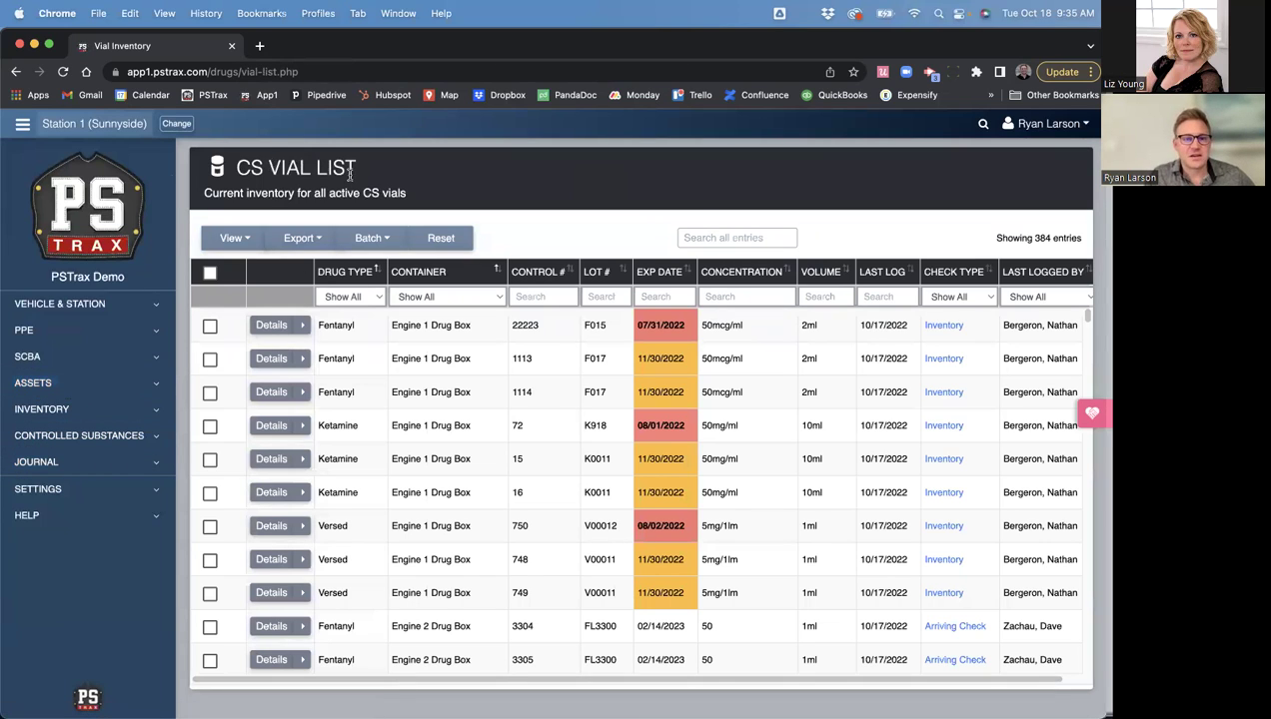
drag(355, 170, 268, 170)
click(549, 193)
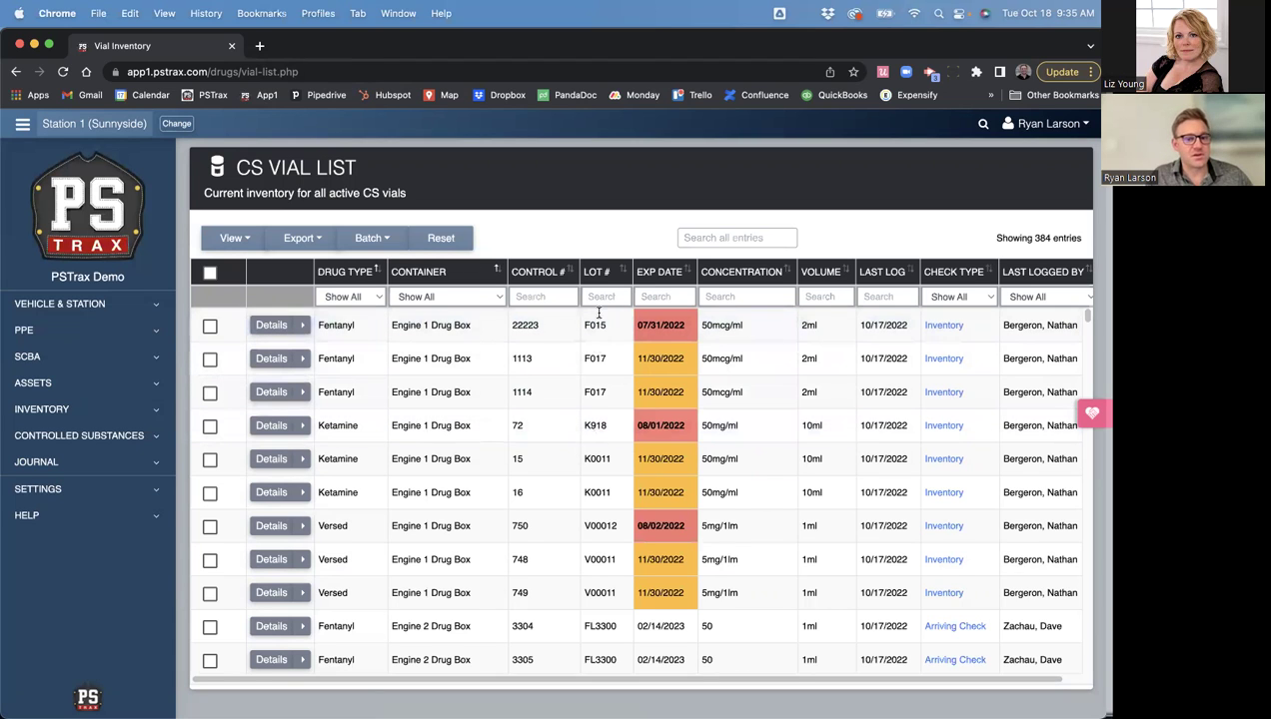
- Search the LOT # column for fl3300, then clear the lot filter
click(601, 296)
text(fl3300)
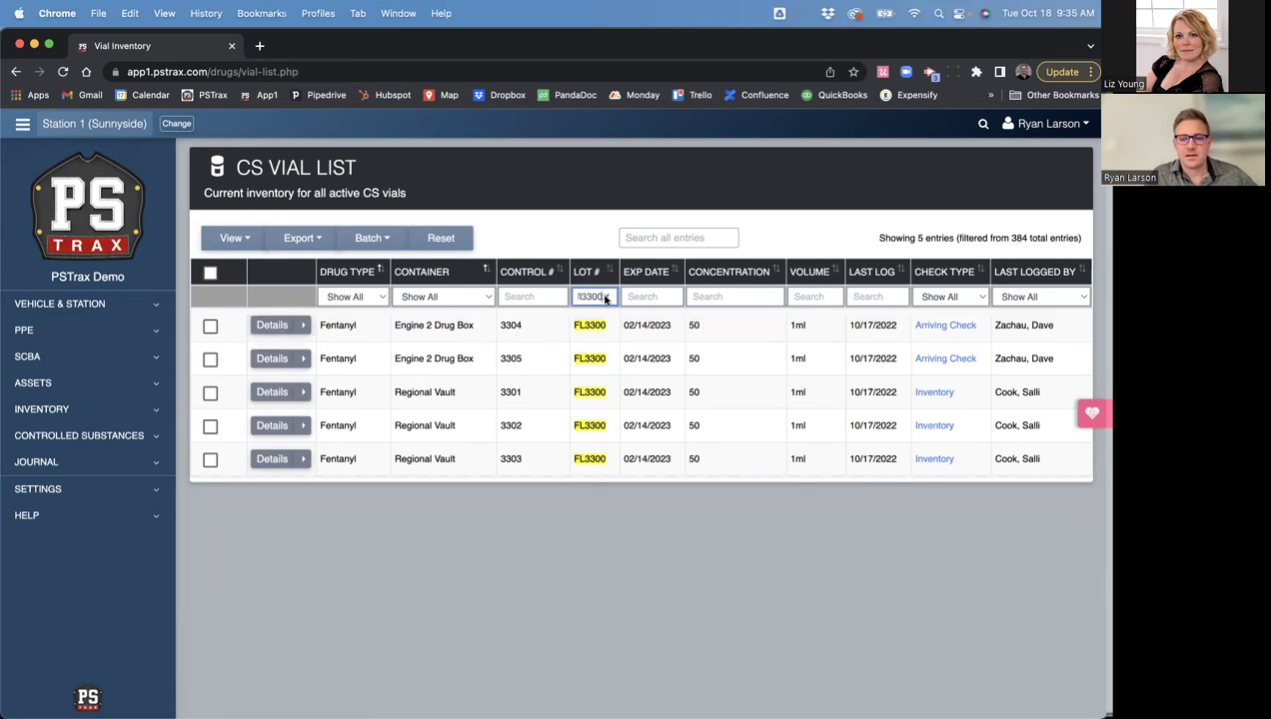
click(606, 297)
- Sort vials by soonest expiry, review the dates, and tick the first vial, Ketamine 12006
click(658, 273)
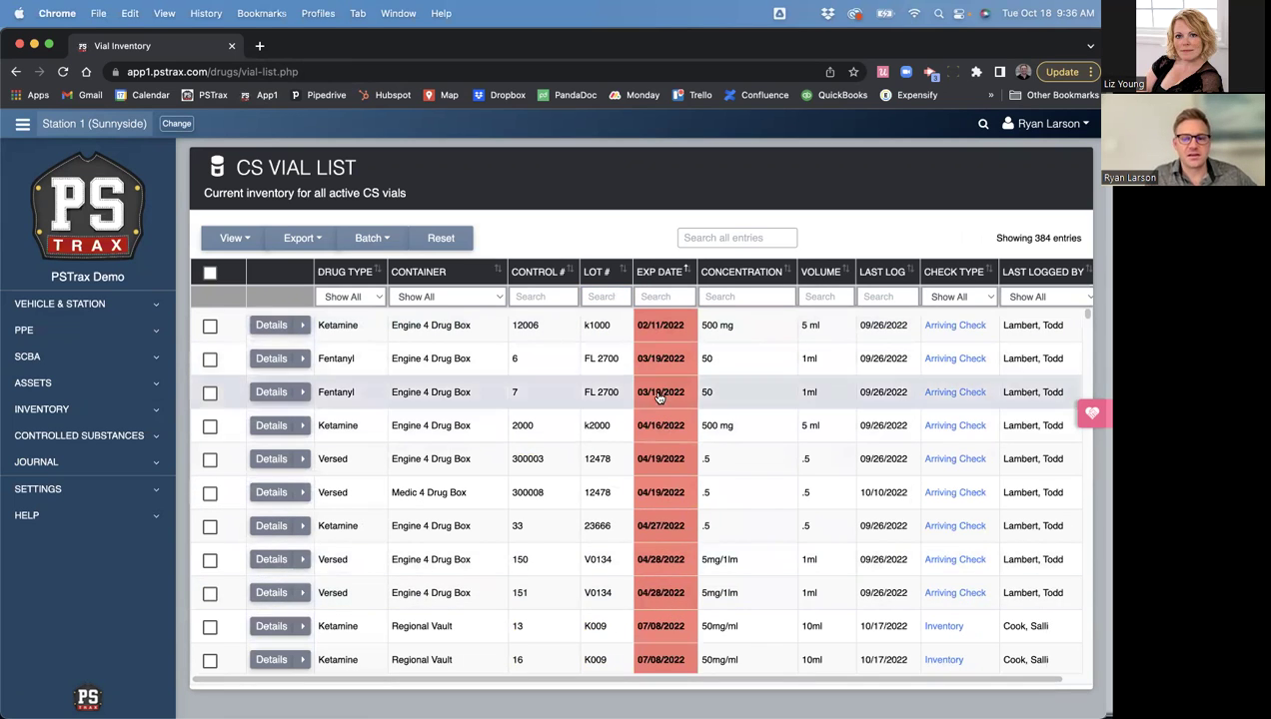
scroll(668, 617, down, 3)
scroll(663, 622, down, 15)
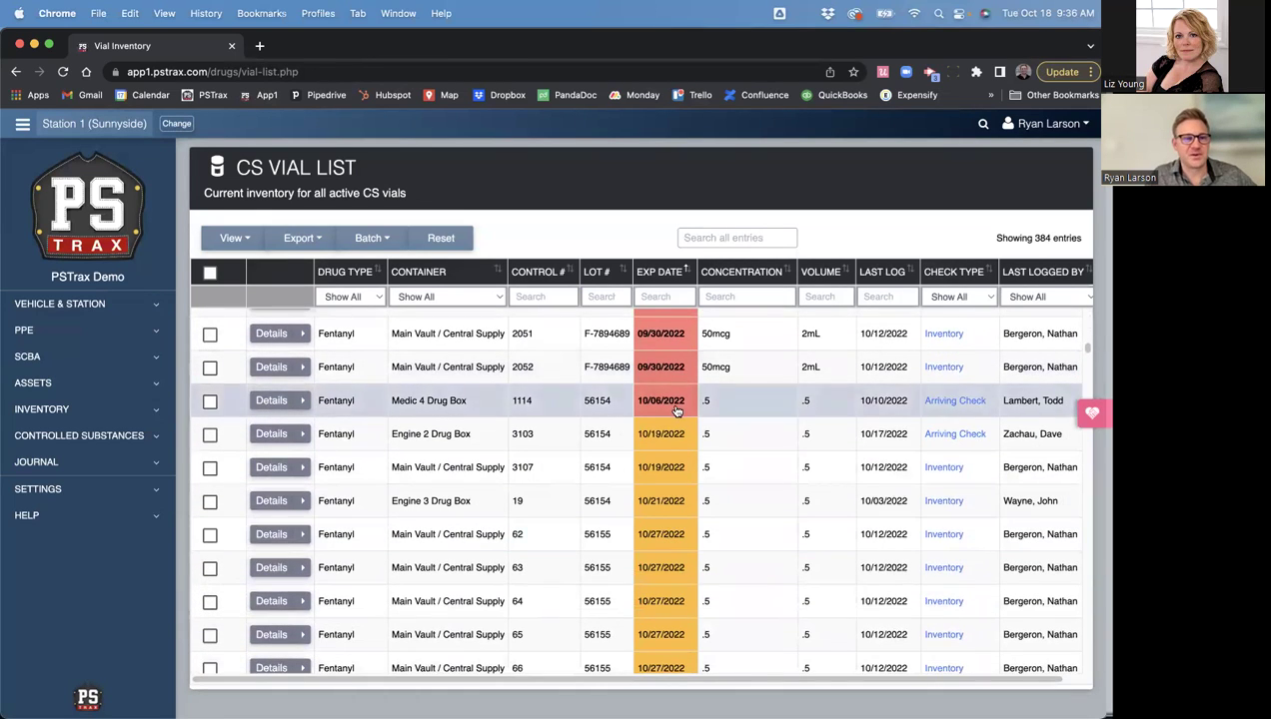
scroll(677, 417, down, 3)
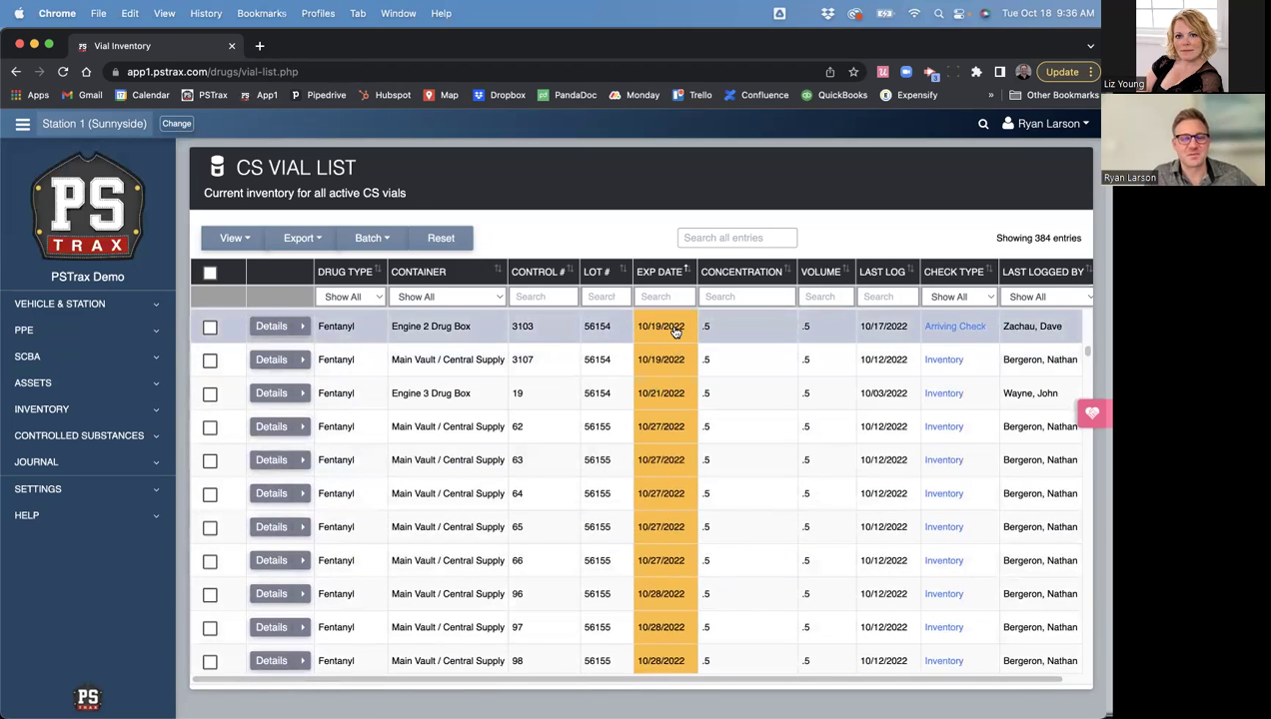
mouse_move(673, 331)
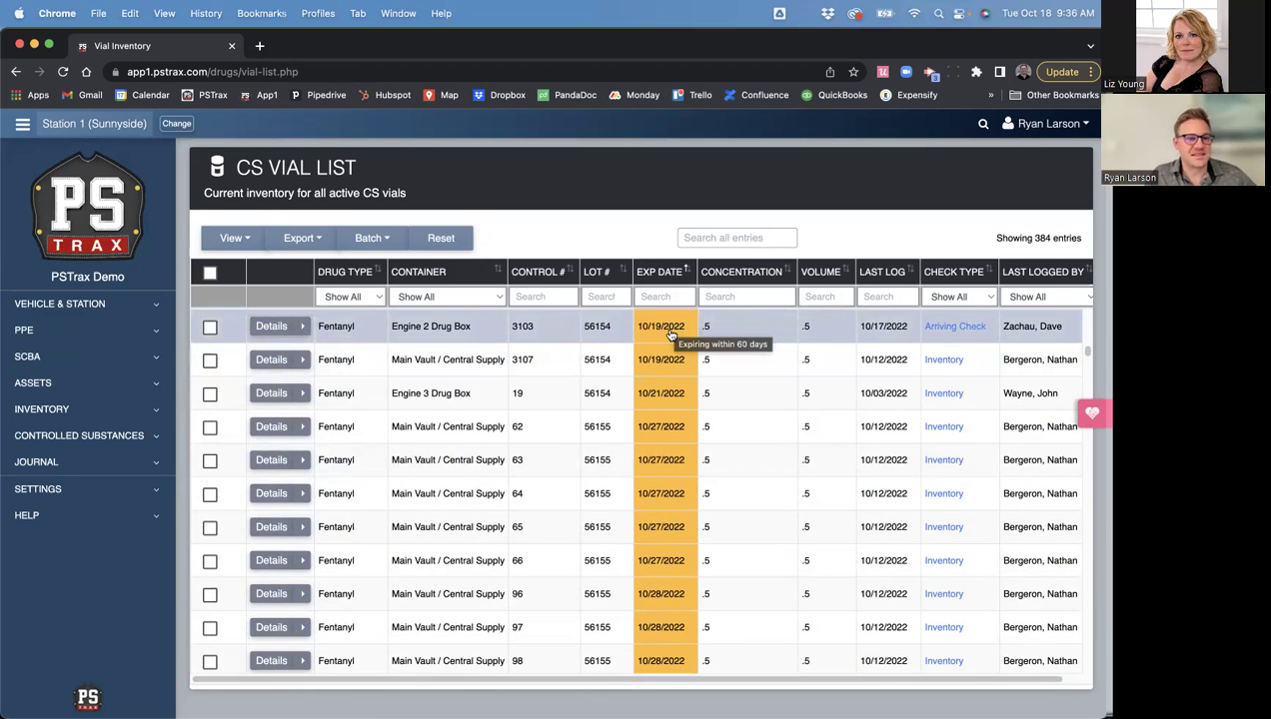
scroll(655, 615, down, 1)
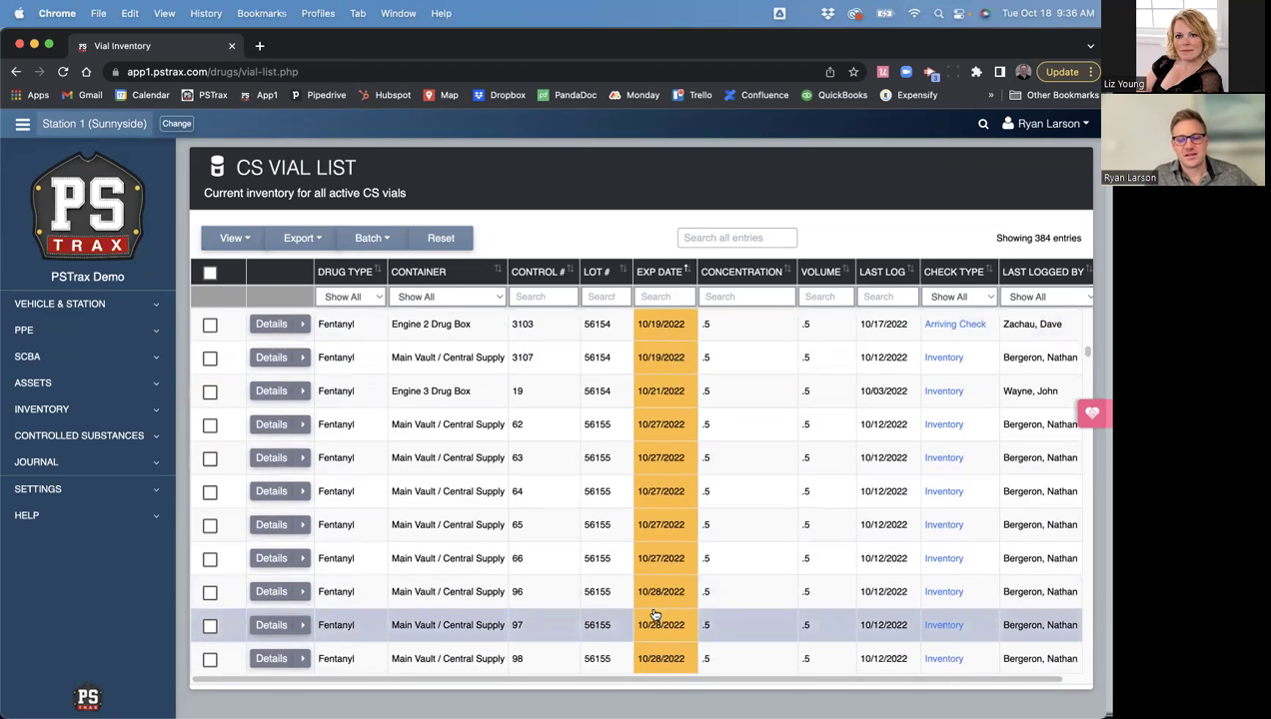
scroll(665, 450, up, 10)
scroll(669, 438, up, 5)
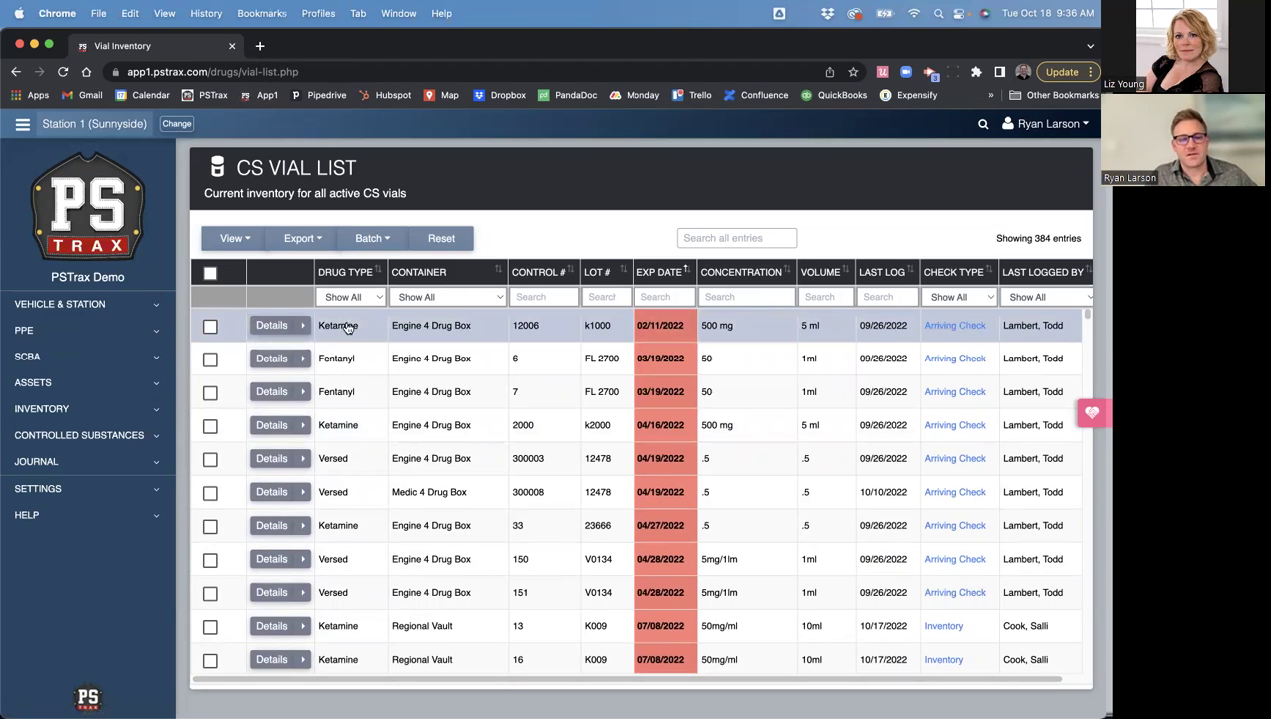
click(210, 326)
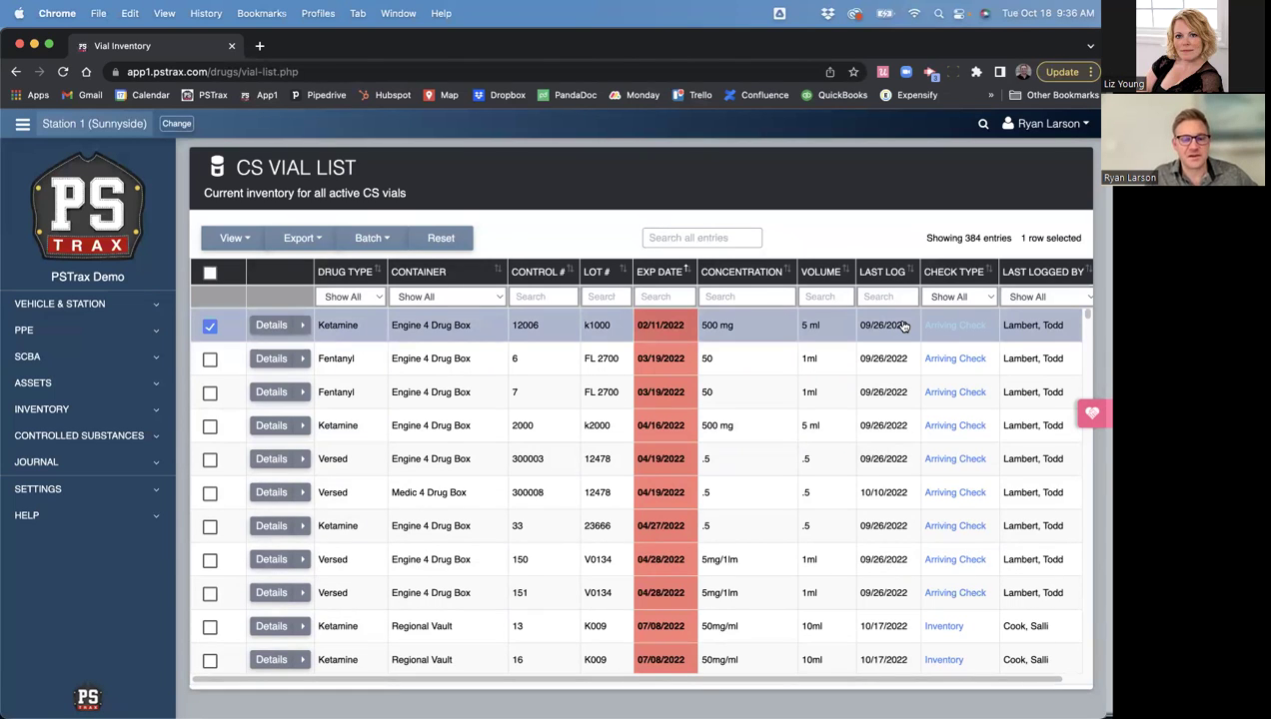
- Open the Ketamine vial's details in a new tab and filter containers to Main Vault / Central Supply
right_click(281, 329)
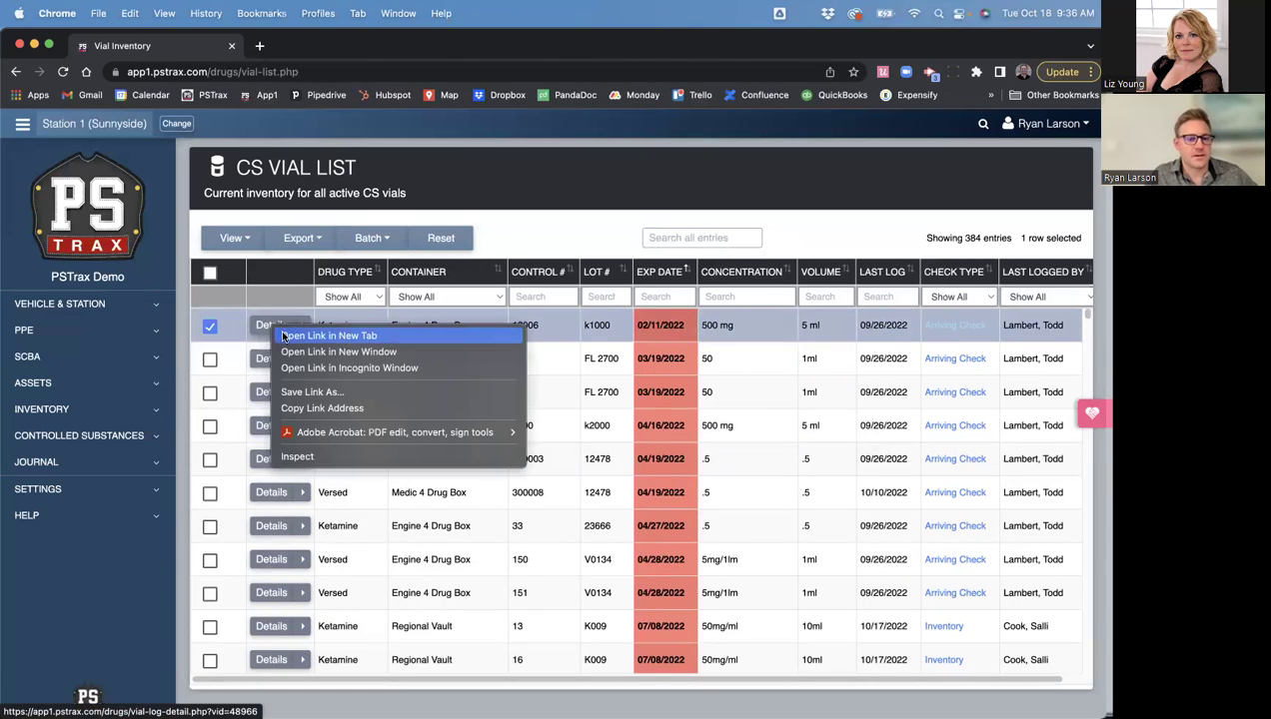
click(284, 337)
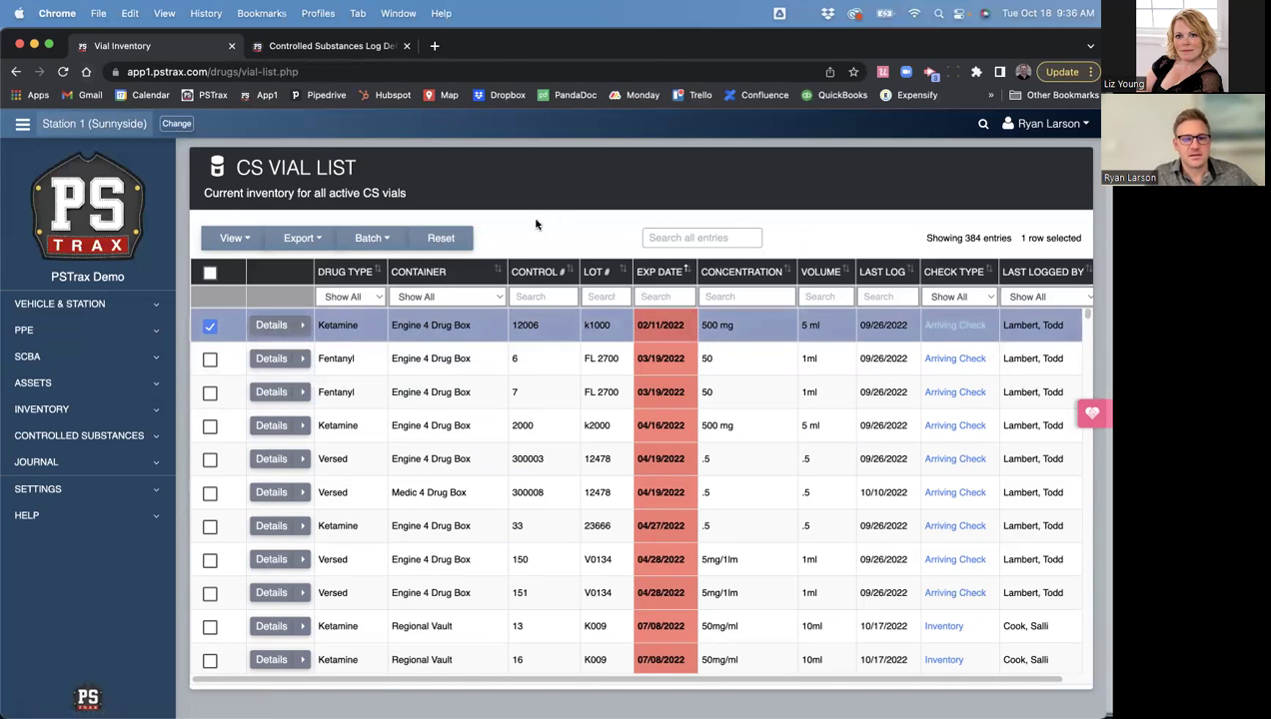
click(438, 295)
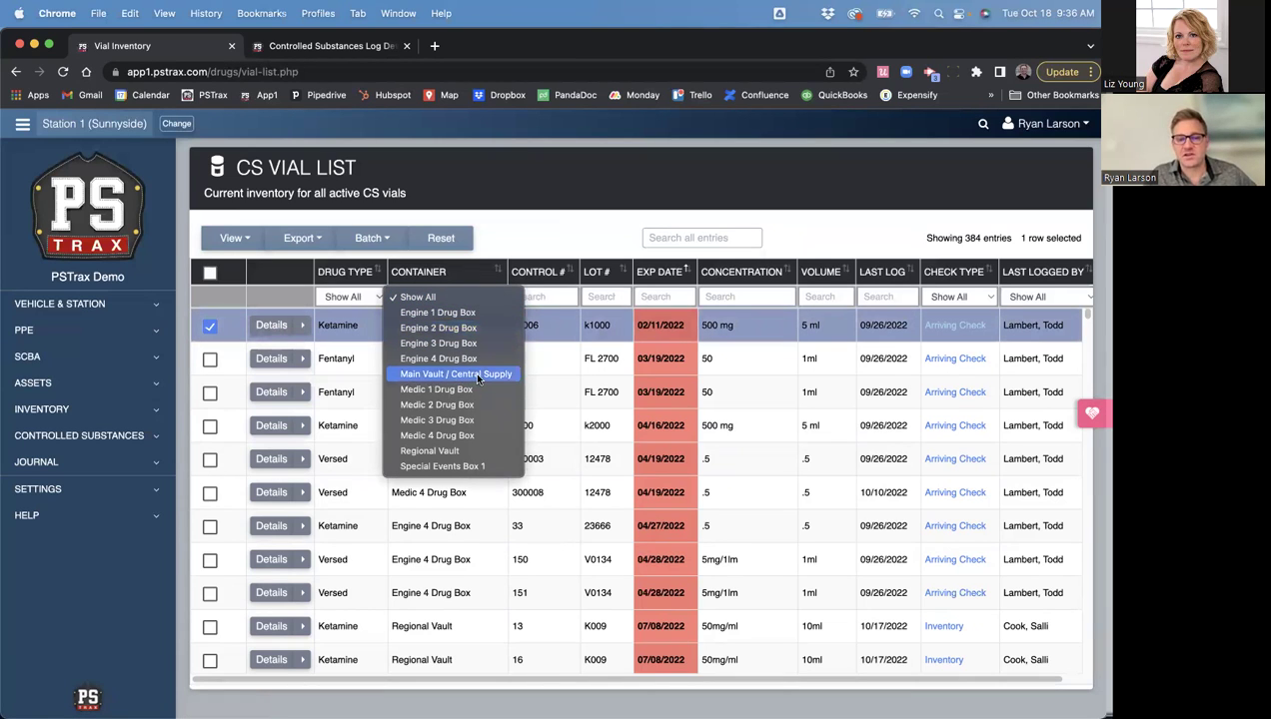
click(478, 376)
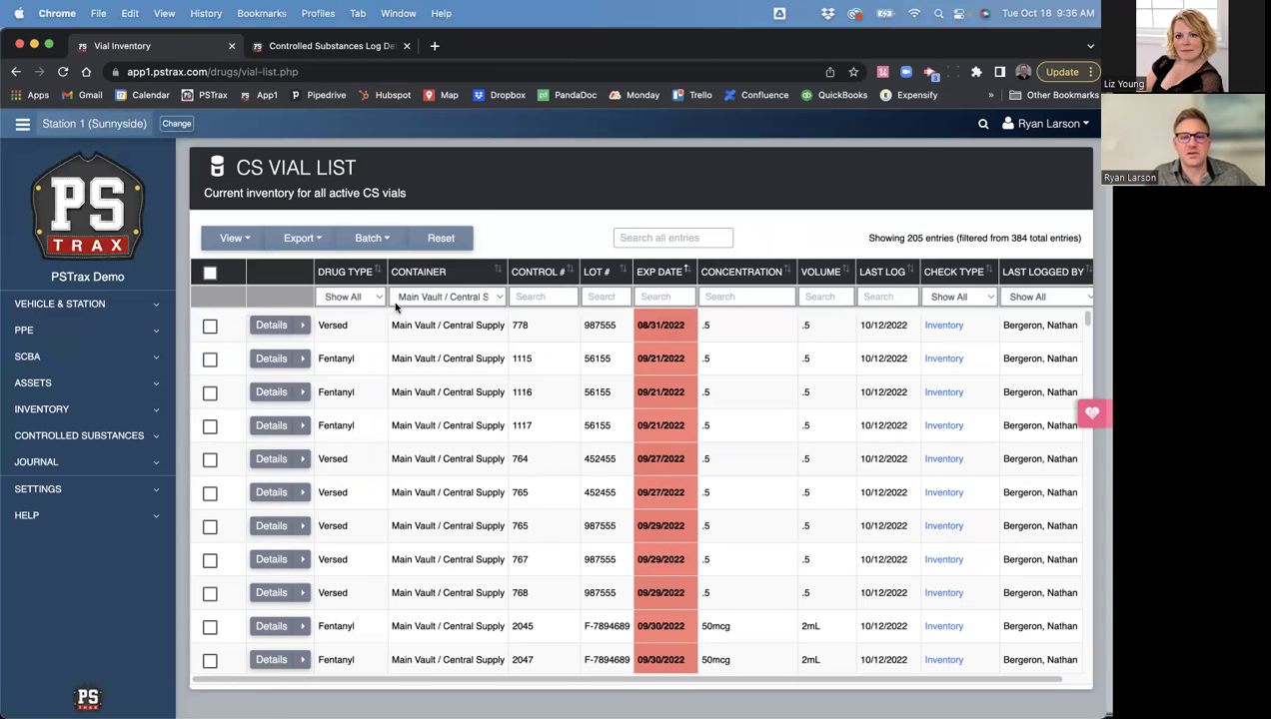
- Filter the Drug Type to Fentanyl, leaving 111 vials listed
click(349, 296)
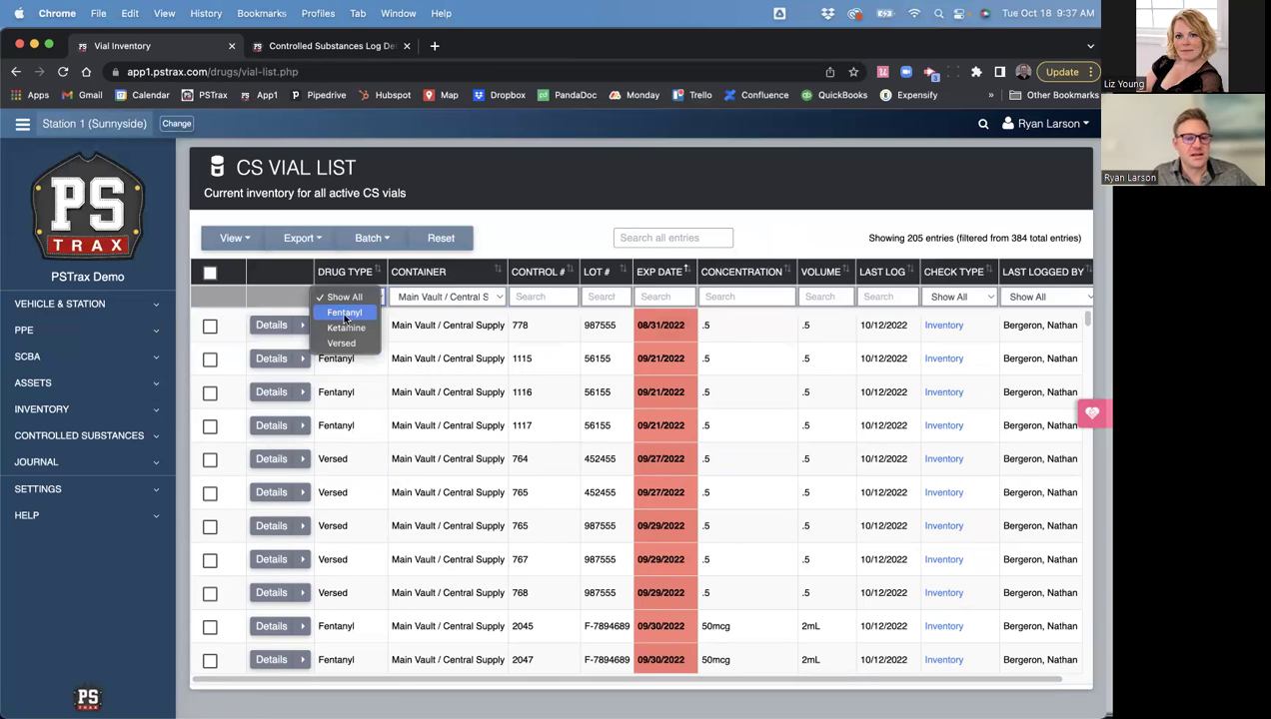
click(350, 313)
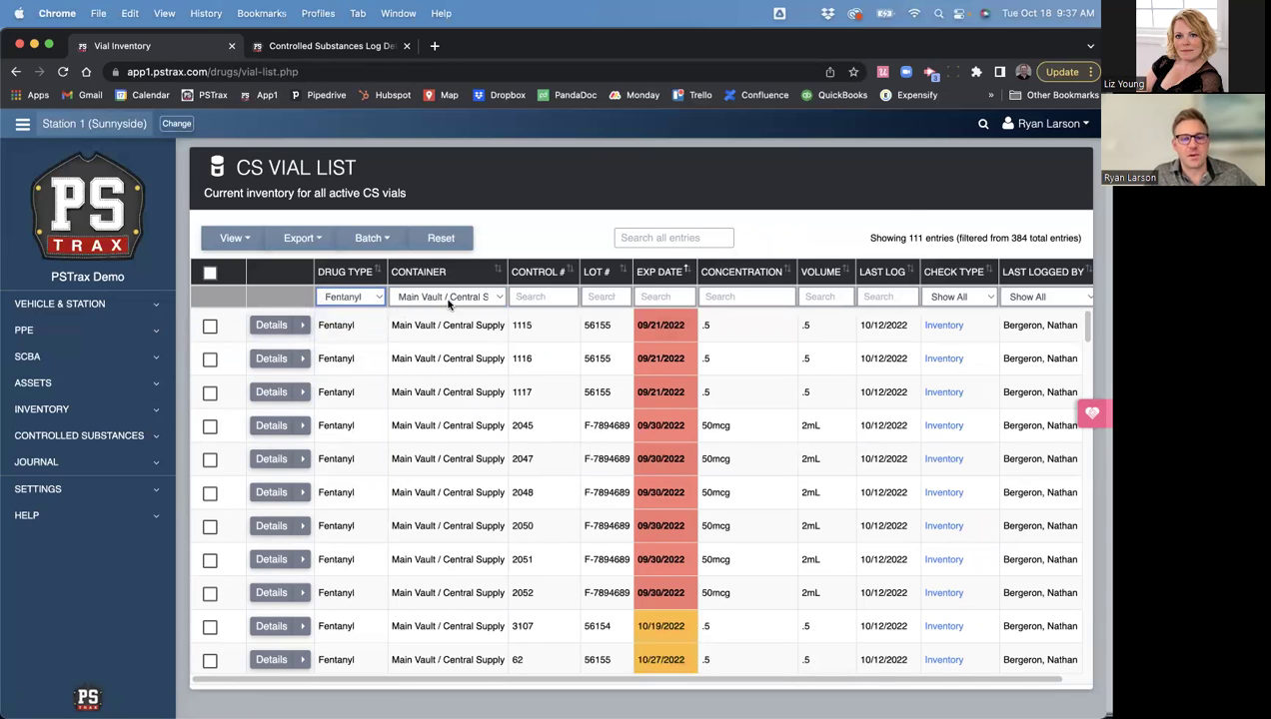
double_click(914, 237)
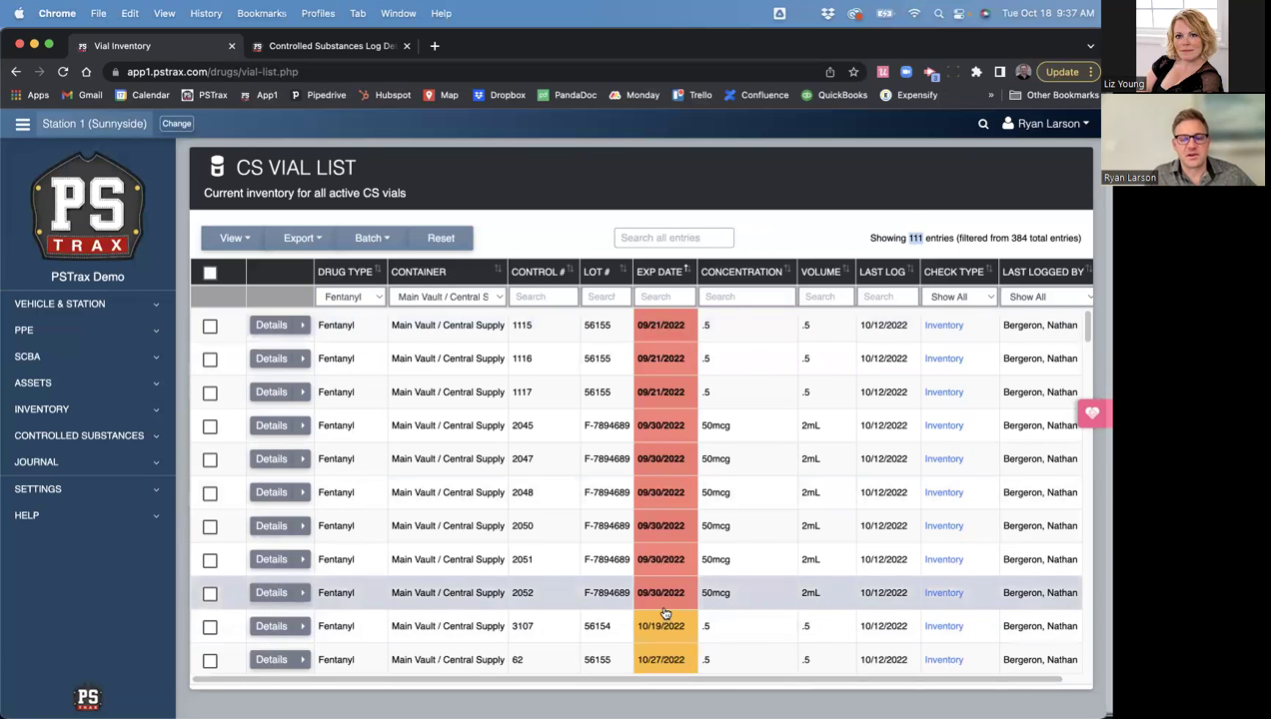
scroll(665, 612, down, 5)
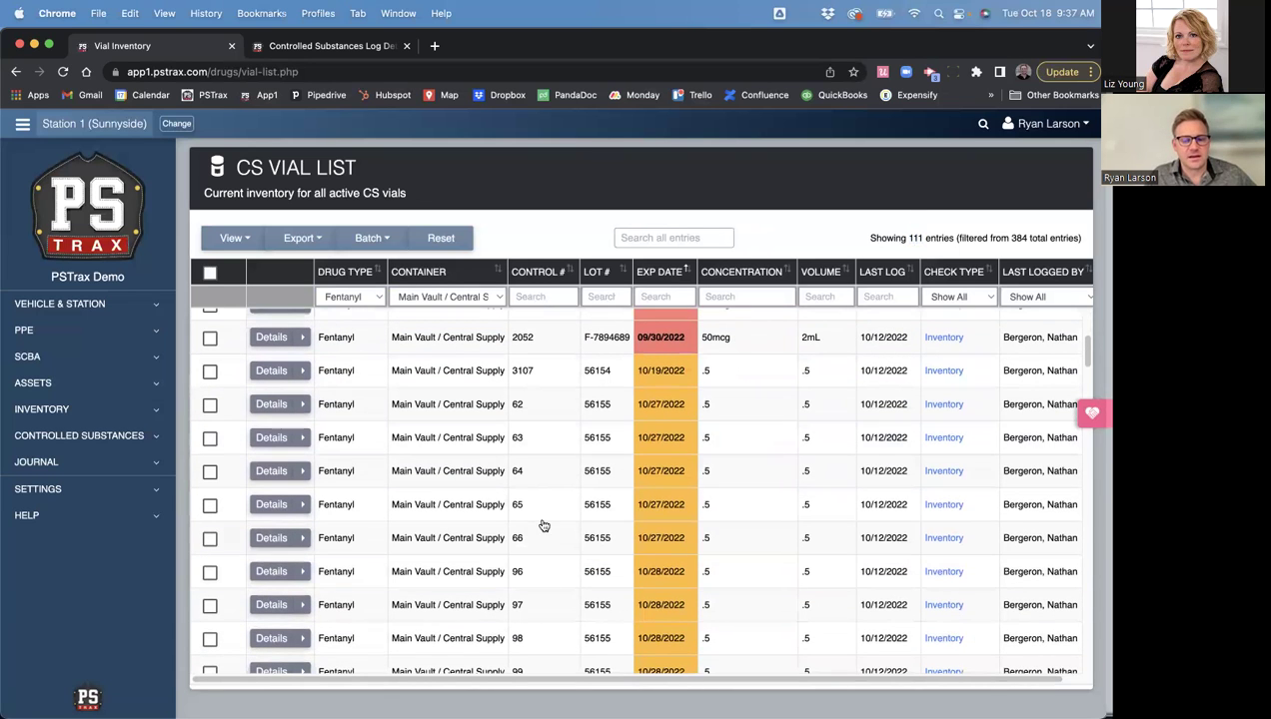
scroll(548, 610, down, 7)
scroll(545, 578, down, 4)
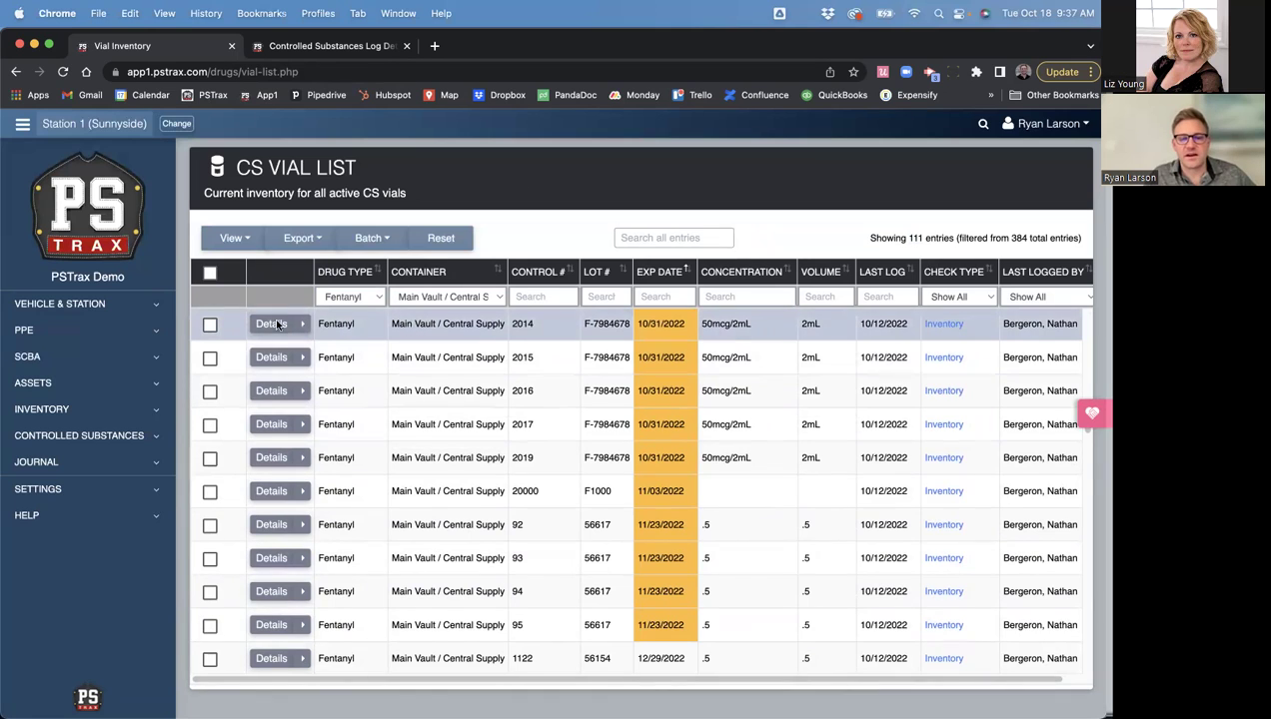
- Switch to the Log Detail tab and highlight the vial's drug Ketamine and control number 12006
click(323, 48)
scroll(301, 551, down, 5)
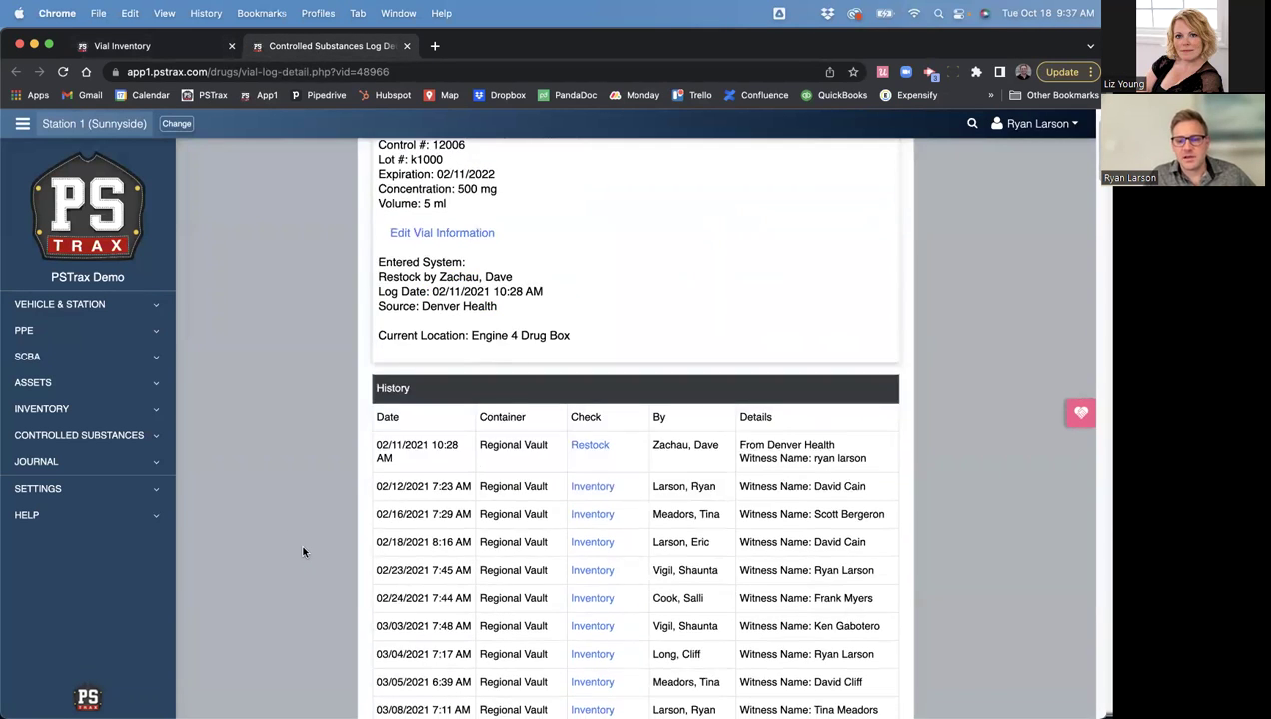
scroll(303, 505, down, 2)
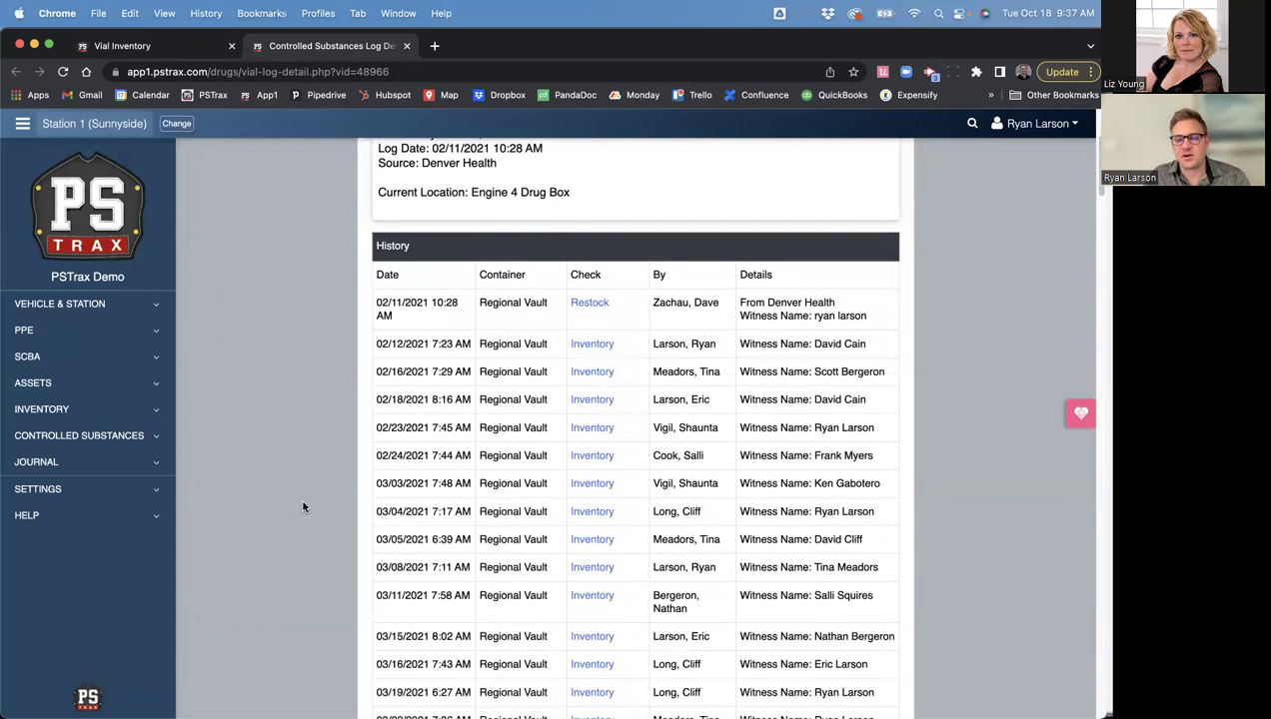
triple_click(424, 322)
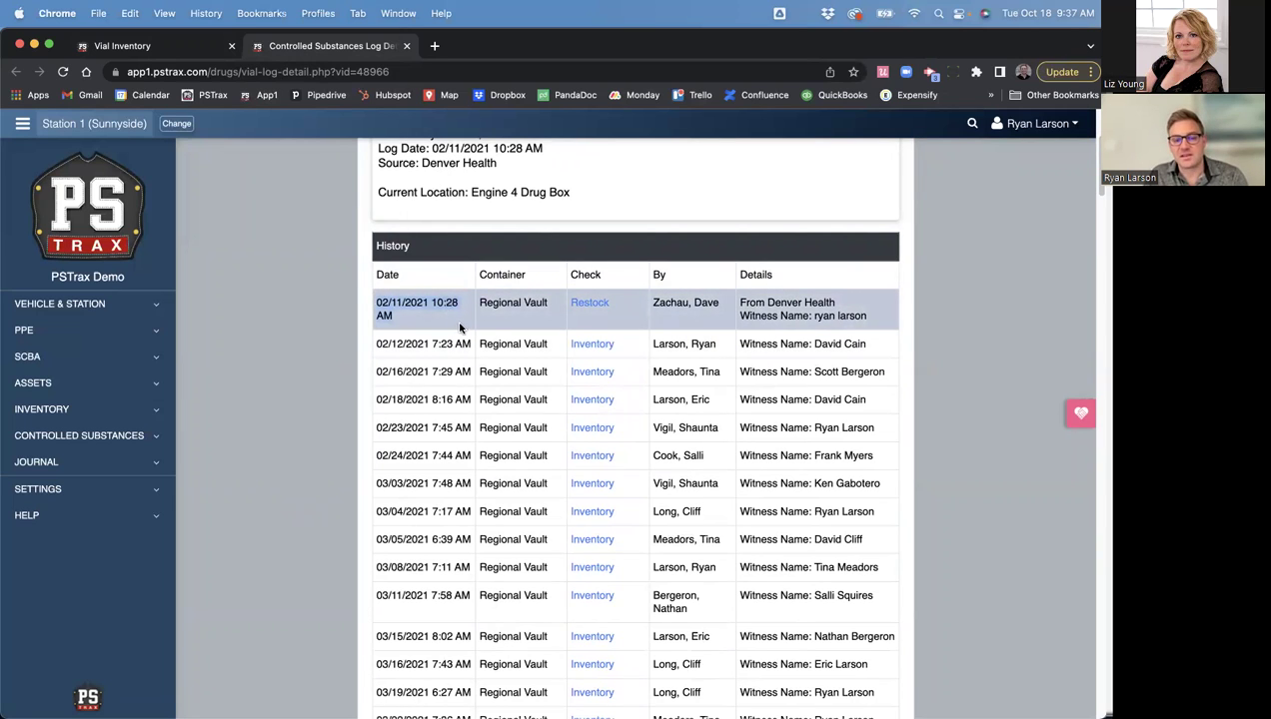
scroll(455, 330, up, 5)
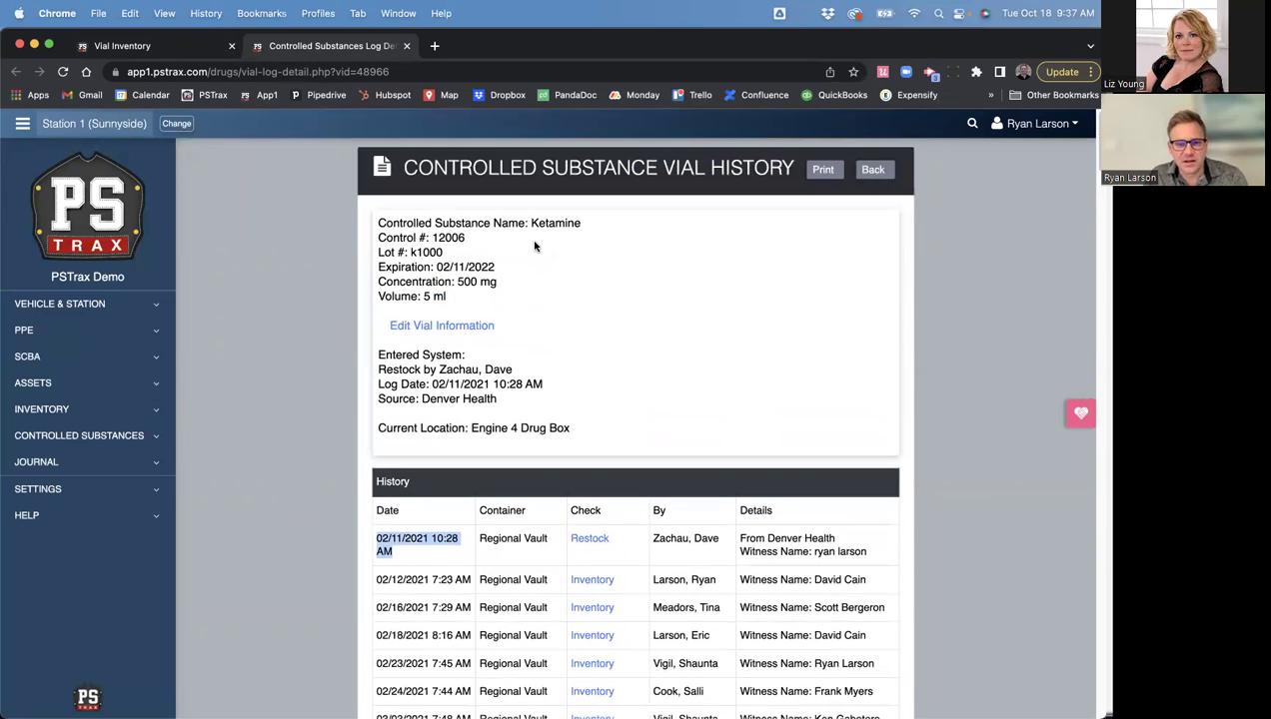
double_click(544, 224)
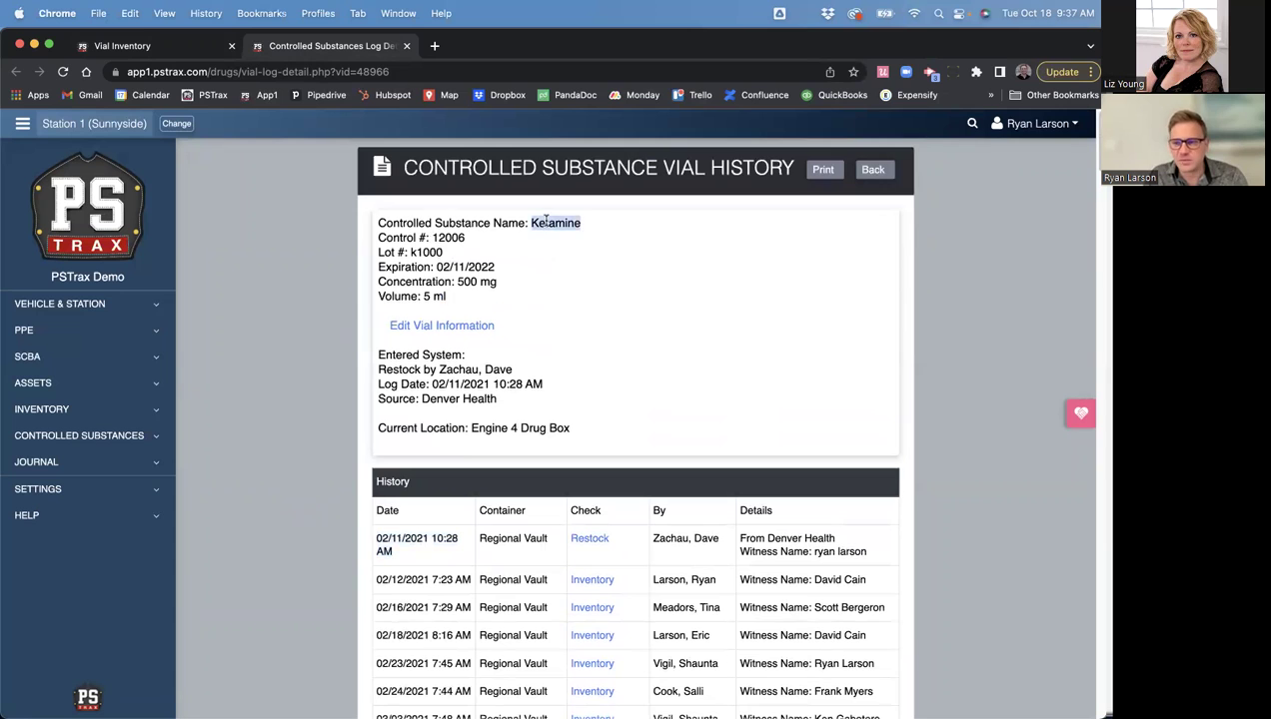
double_click(447, 236)
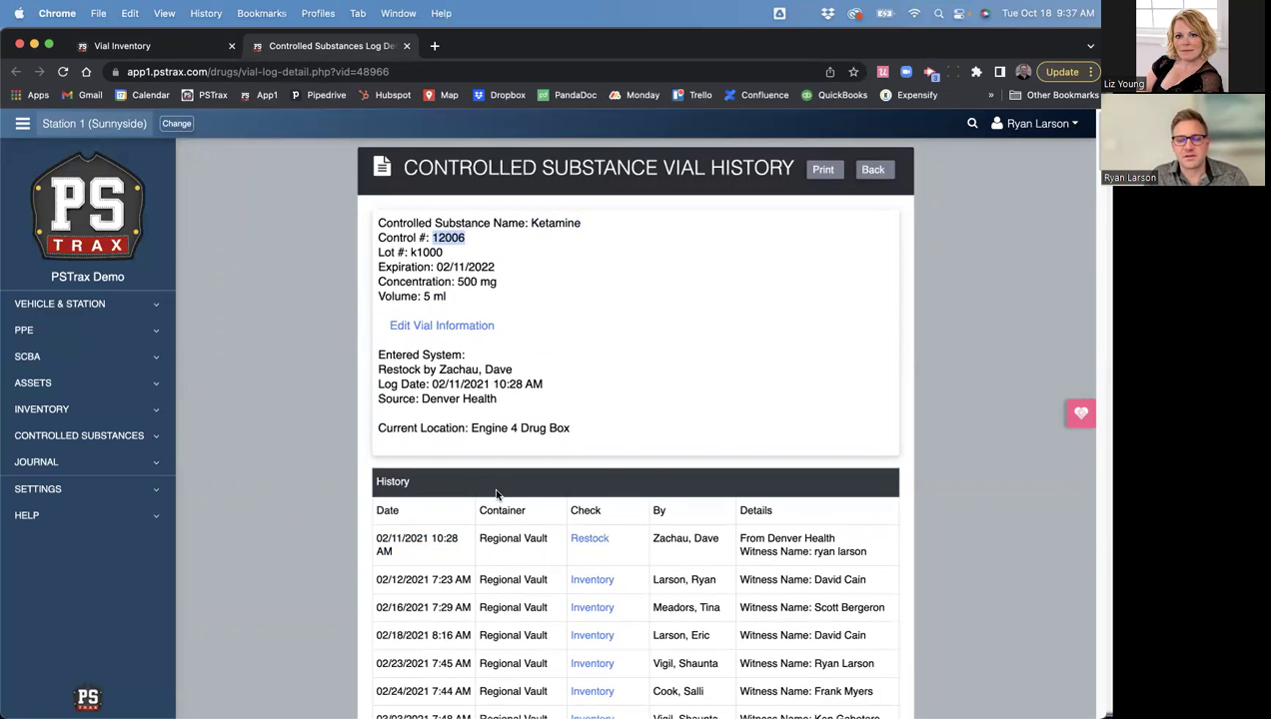
- Scroll the History table to the 02/18/2022 transfer from Regional Vault into Engine 4 Drug Box
scroll(497, 494, down, 6)
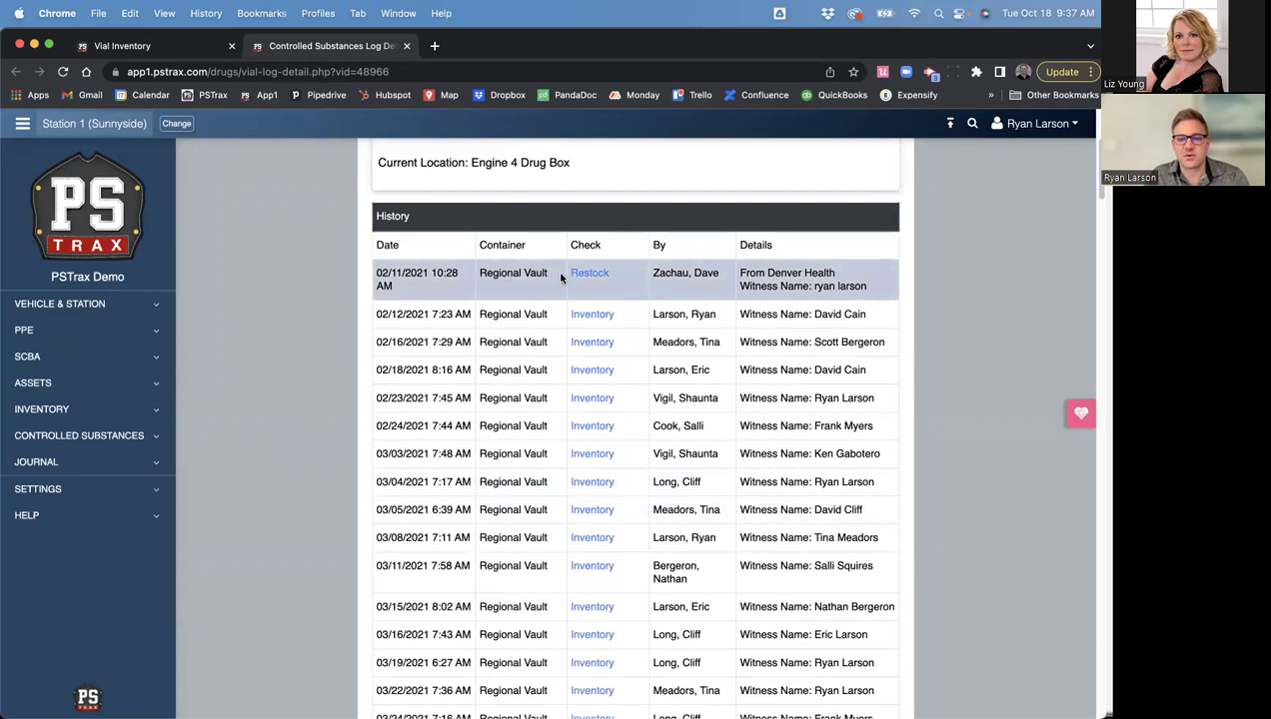
scroll(534, 596, down, 1)
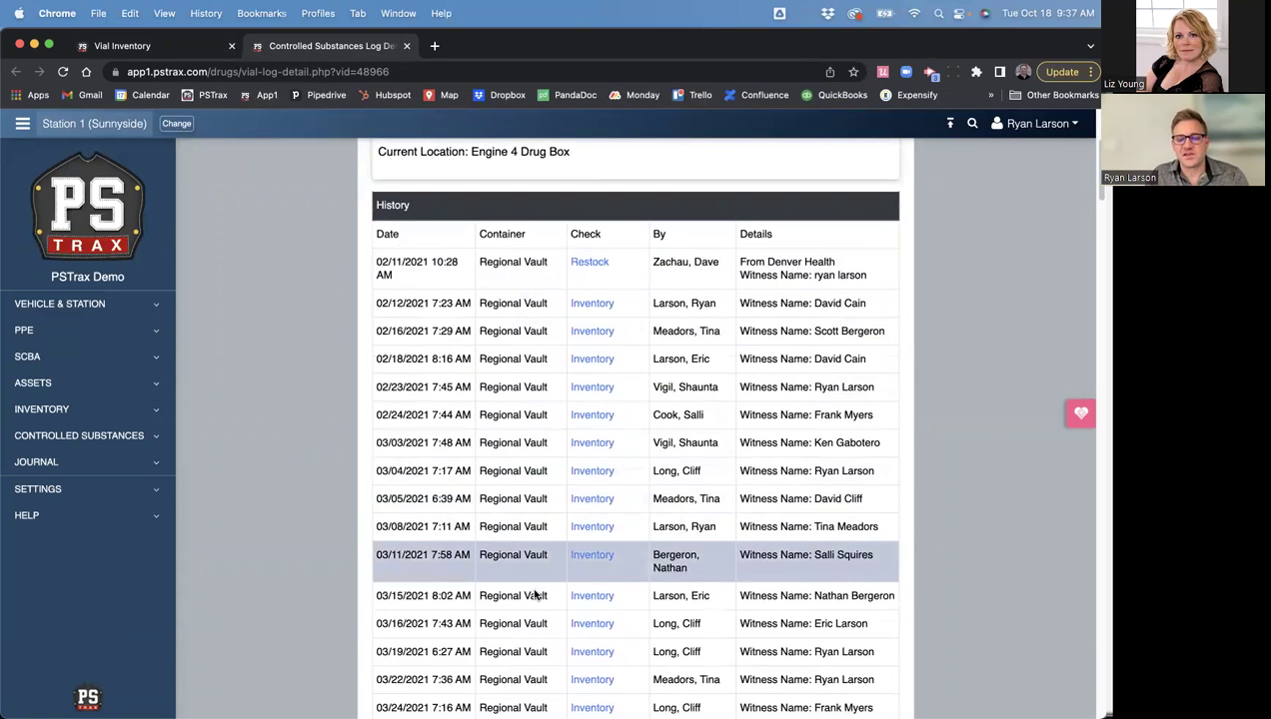
scroll(535, 595, down, 10)
scroll(535, 590, down, 5)
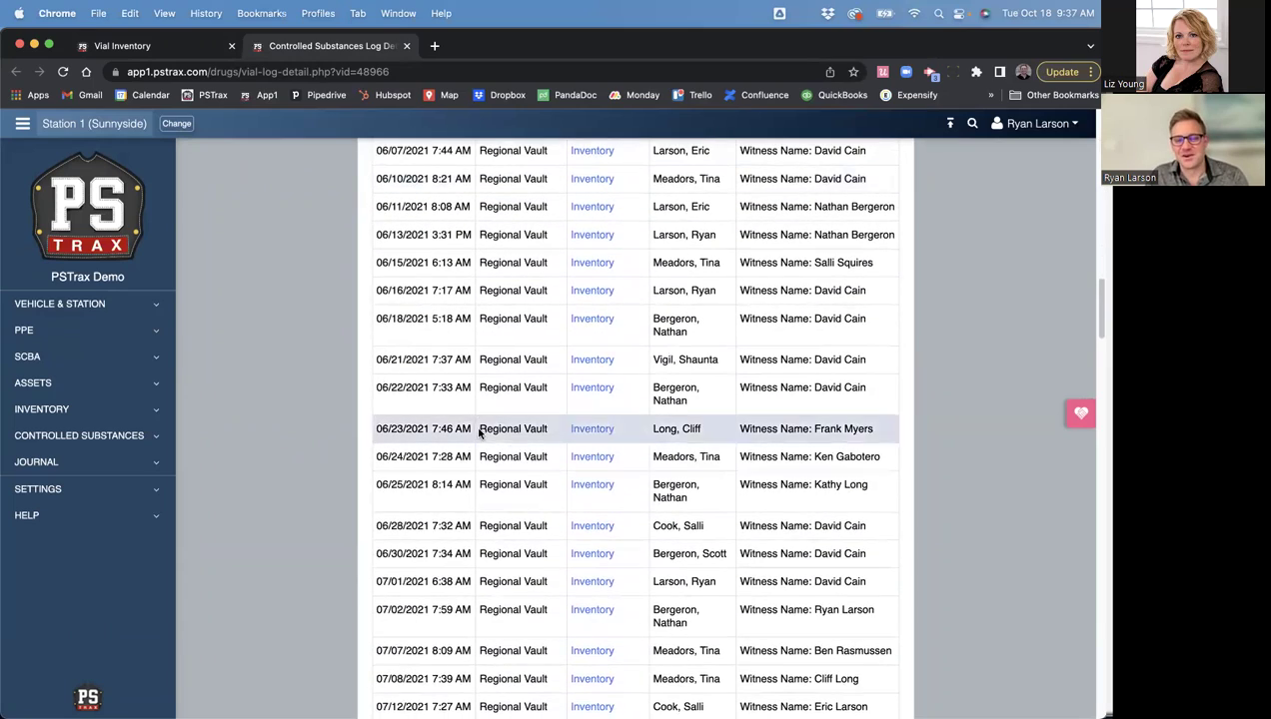
scroll(494, 599, down, 5)
scroll(494, 599, down, 10)
scroll(493, 600, down, 15)
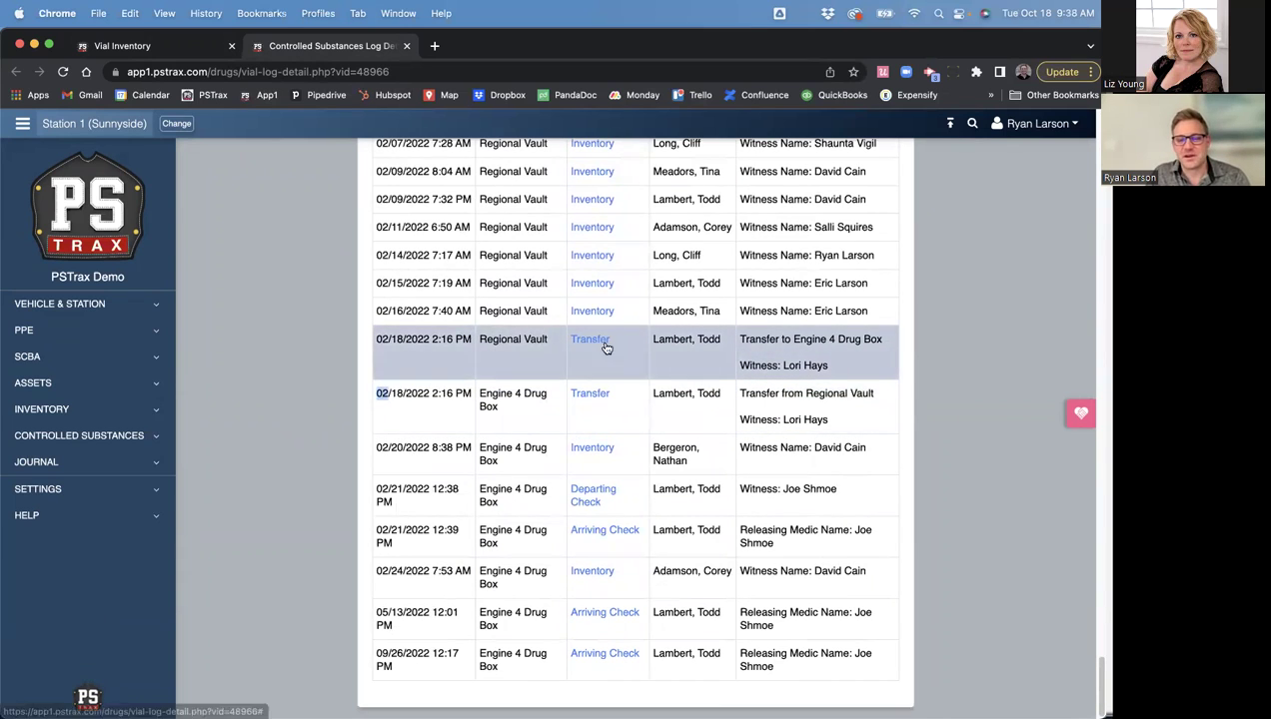
drag(479, 397, 522, 396)
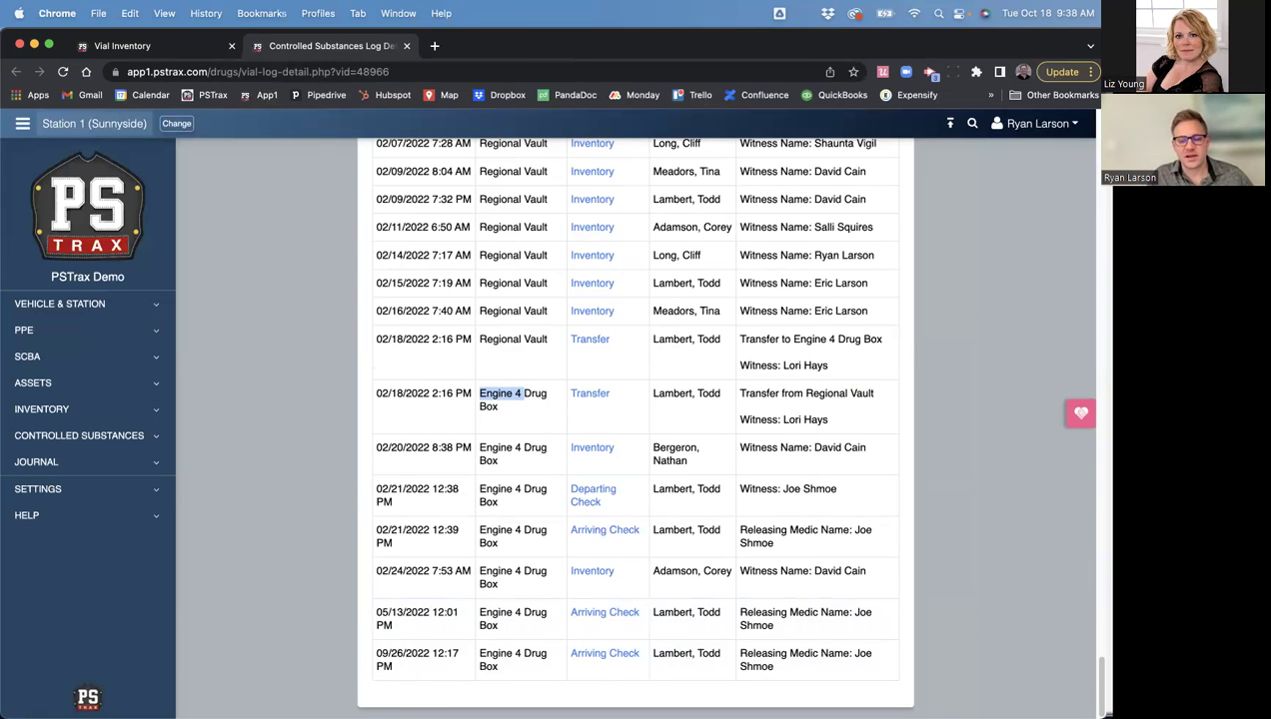
- Open the Vial Archive from Controlled Substances > Logs & Reports
click(60, 488)
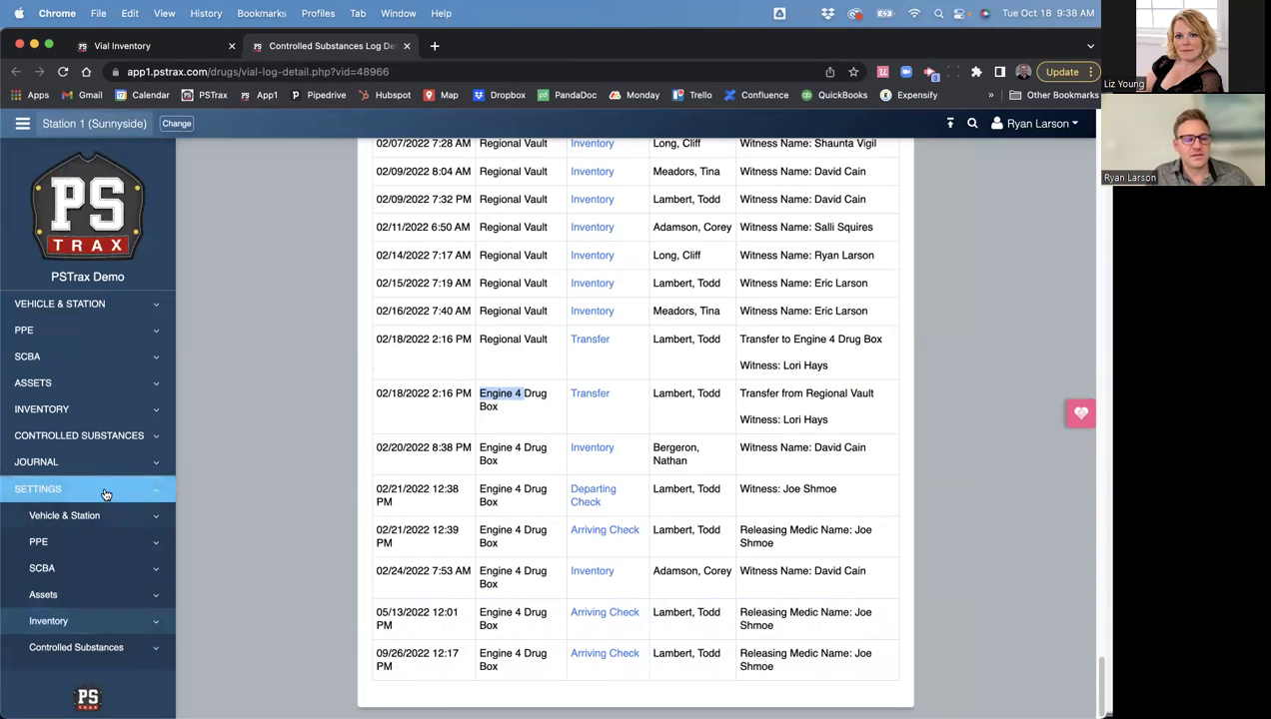
click(79, 436)
click(60, 540)
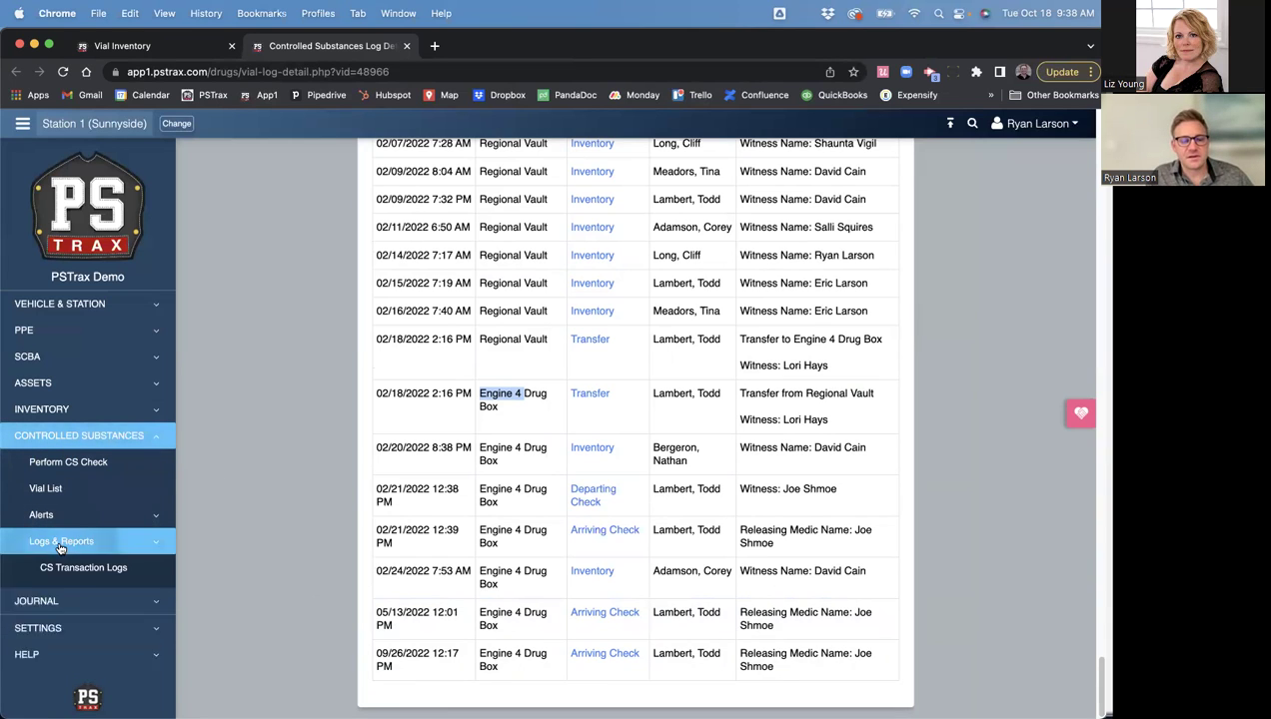
scroll(70, 575, down, 1)
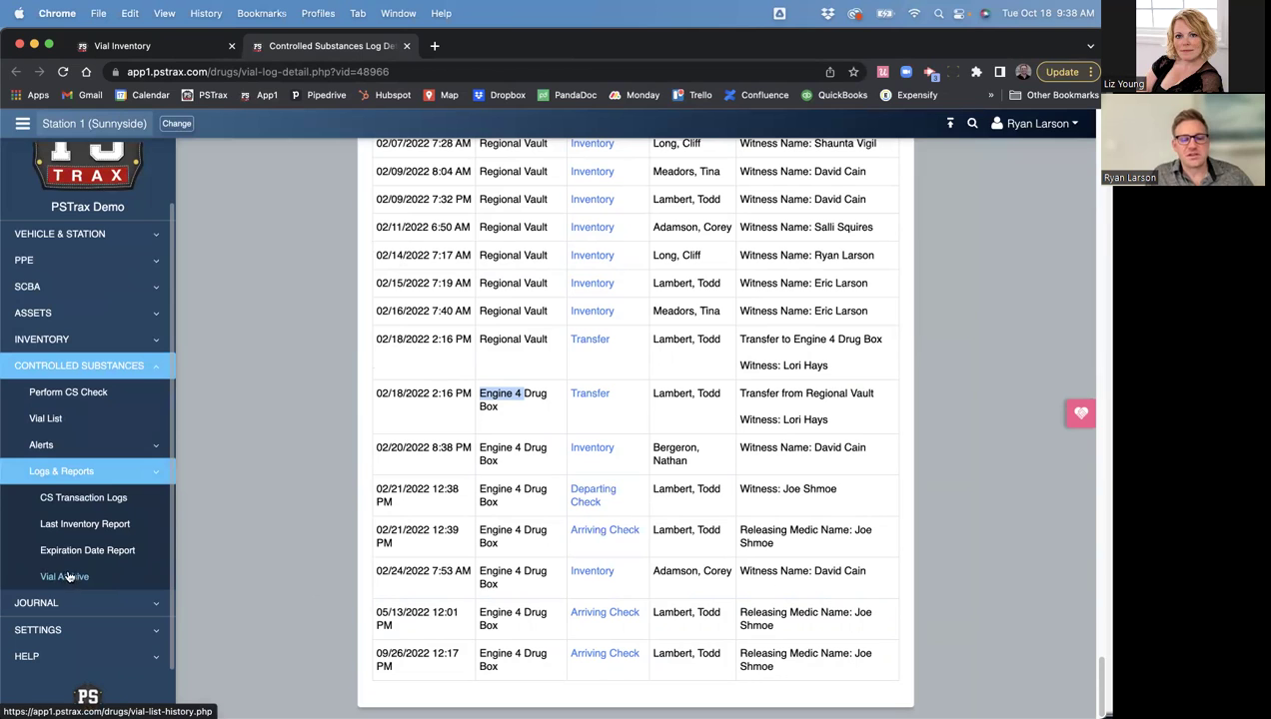
click(64, 578)
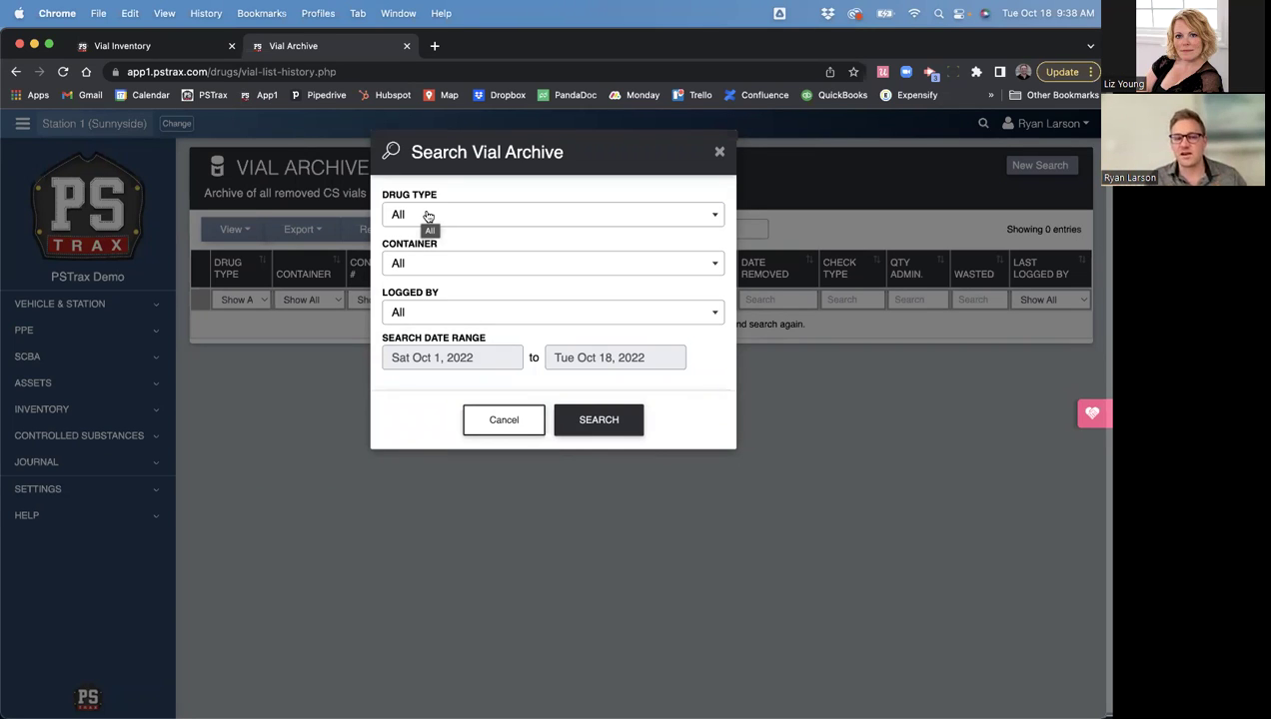
- Search the archive for Fentanyl vials, returning 6 for Oct 1–18, 2022
click(428, 216)
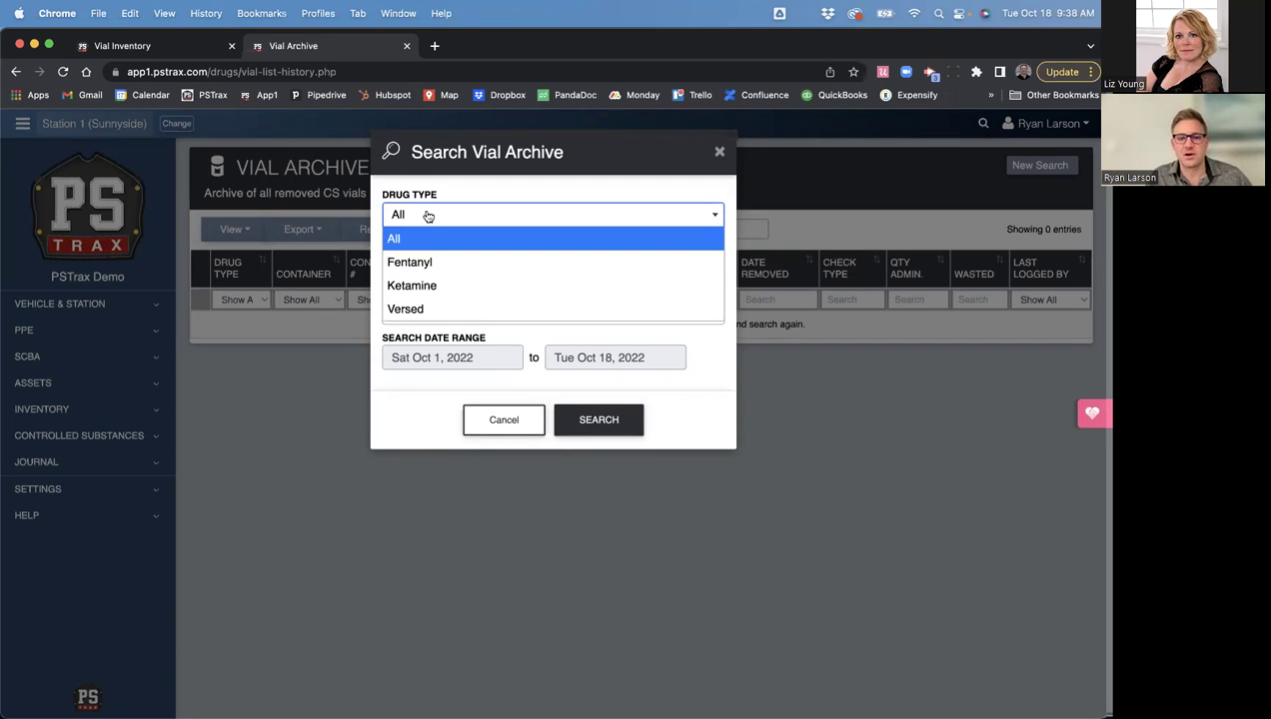
click(456, 172)
click(426, 220)
click(420, 262)
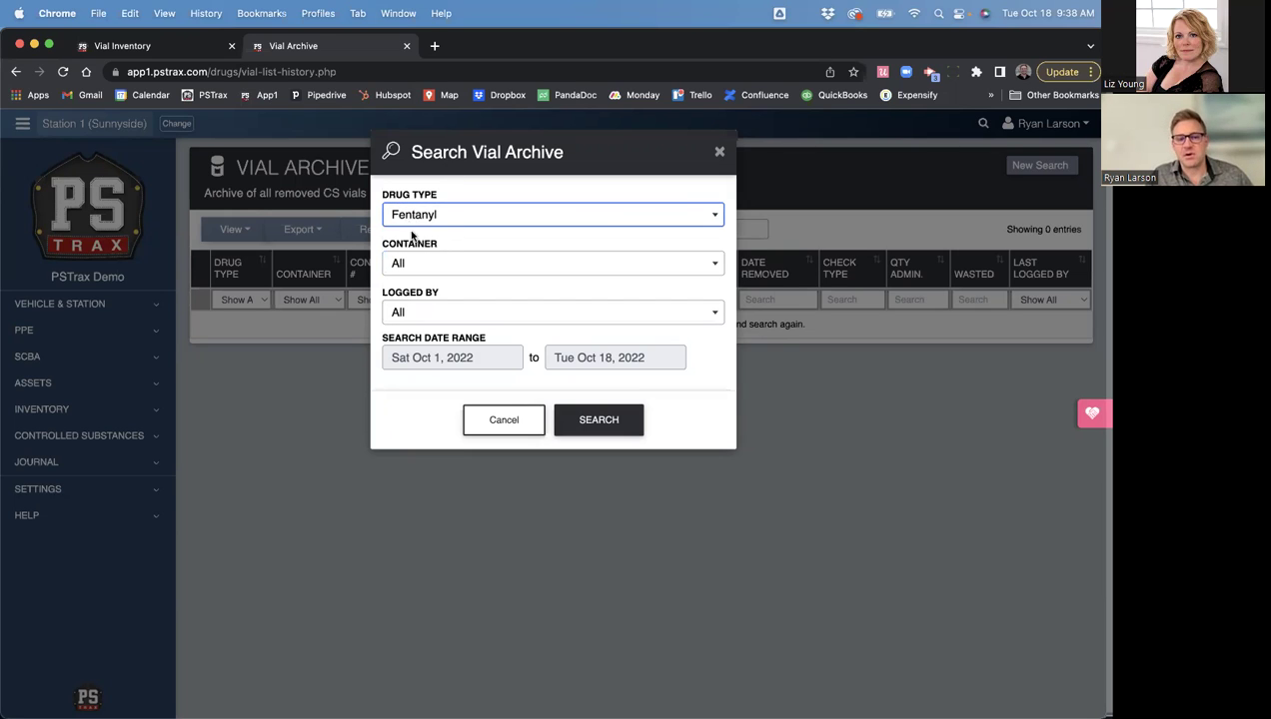
click(611, 423)
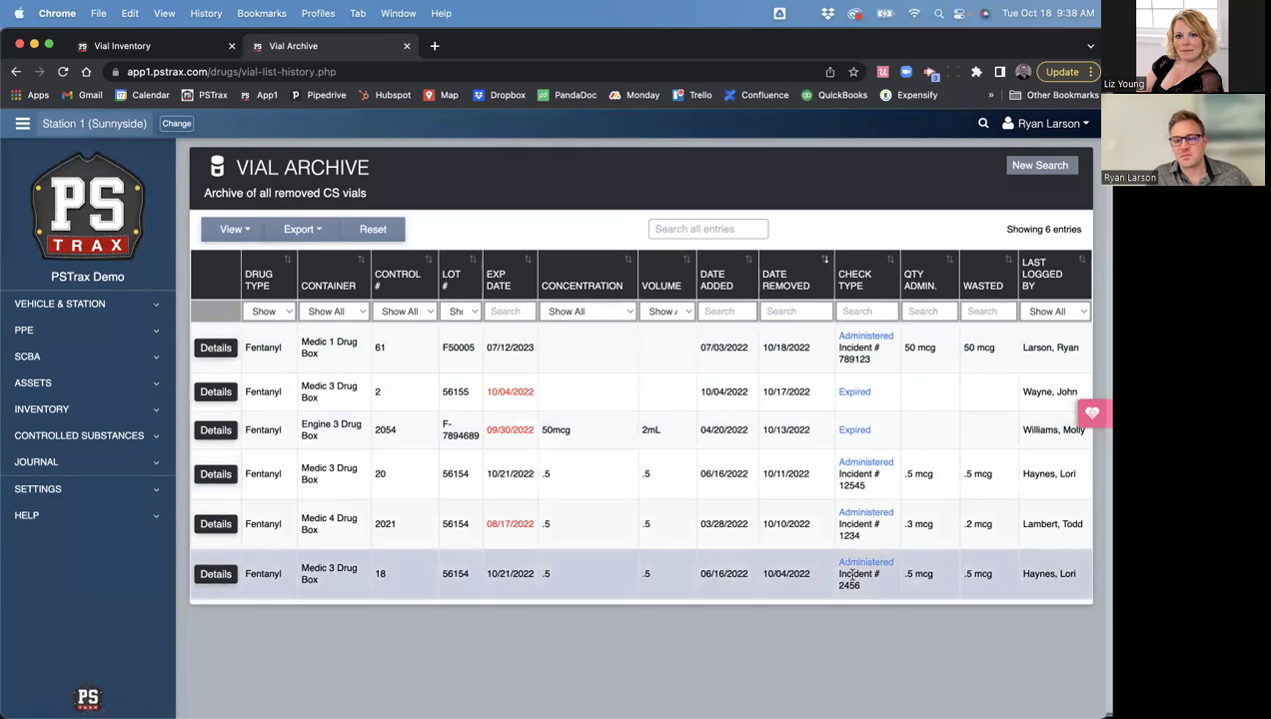
- Filter archive entries by 61, then by 2021, highlighting Medic 4's Fentanyl vial 2021
click(678, 227)
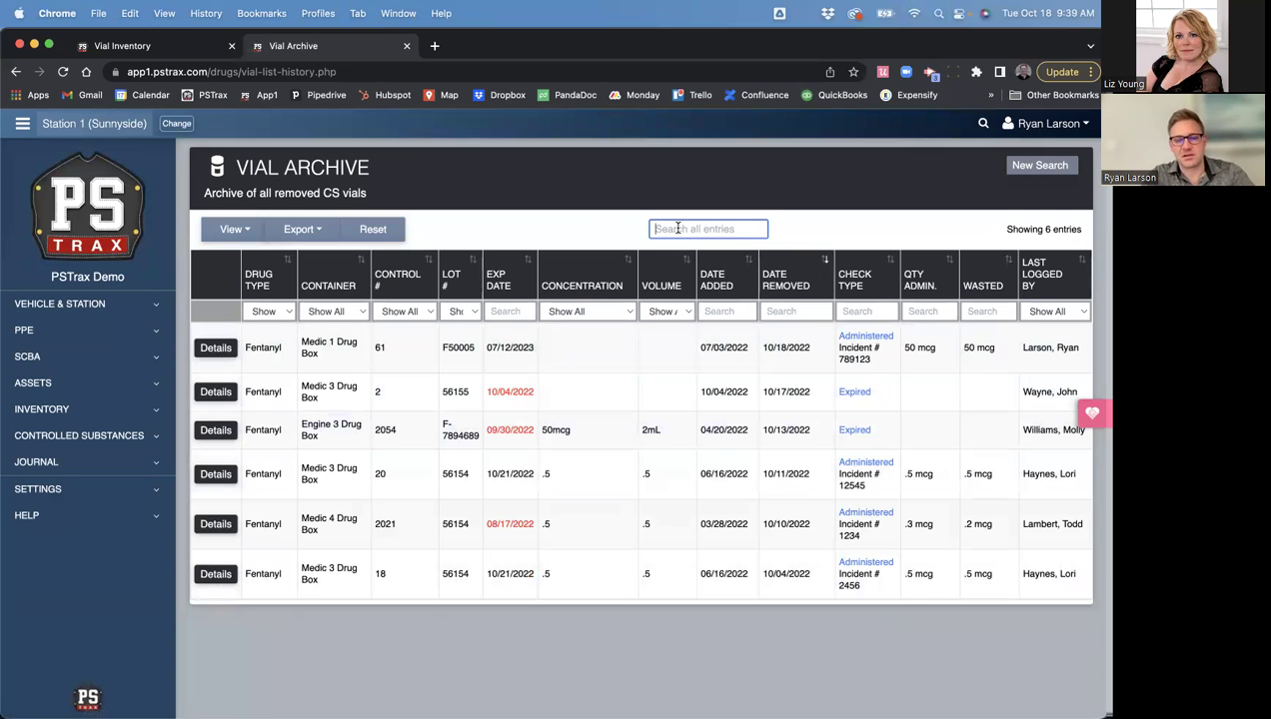
text(61)
key(BackSpace)
key(BackSpace)
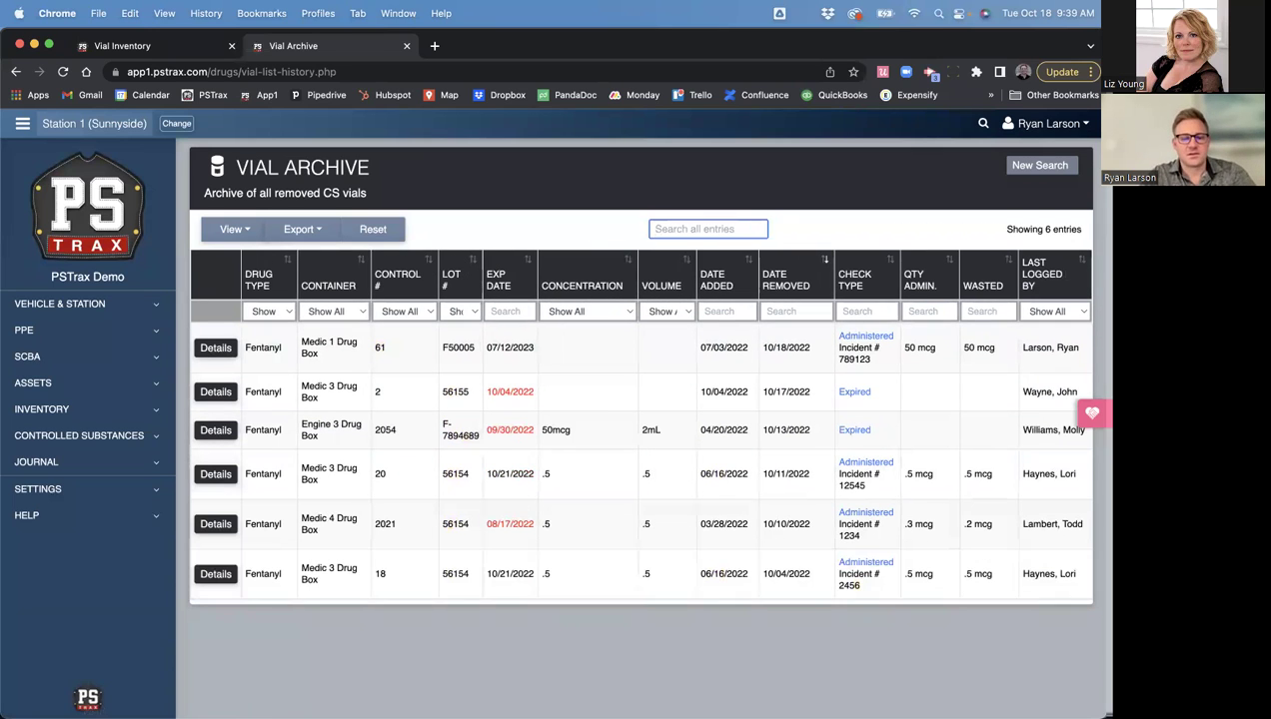
text(2021)
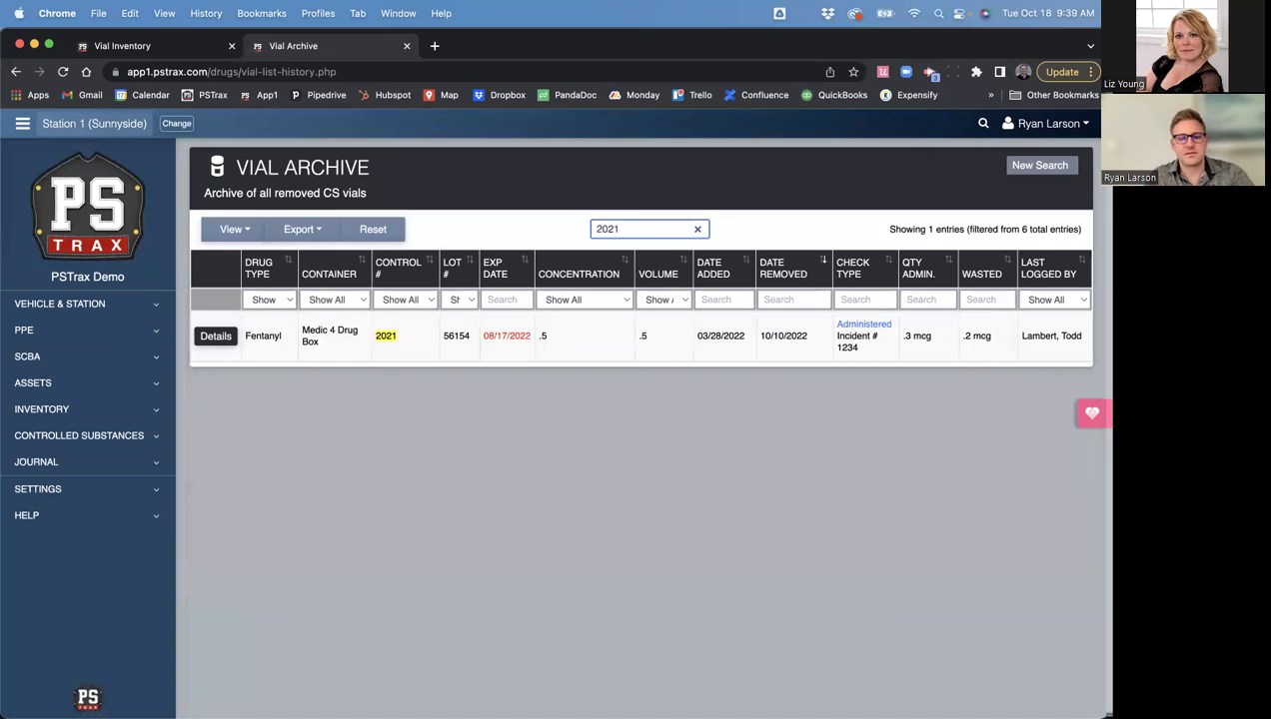
double_click(386, 336)
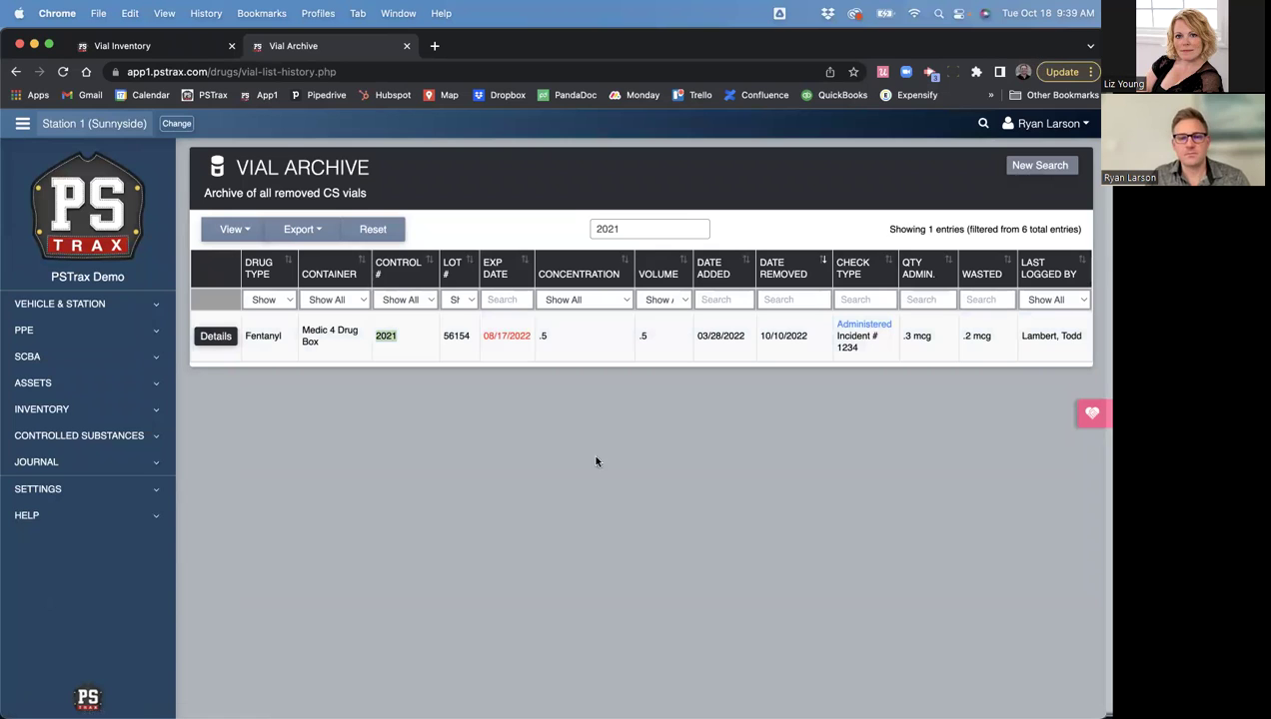
click(69, 488)
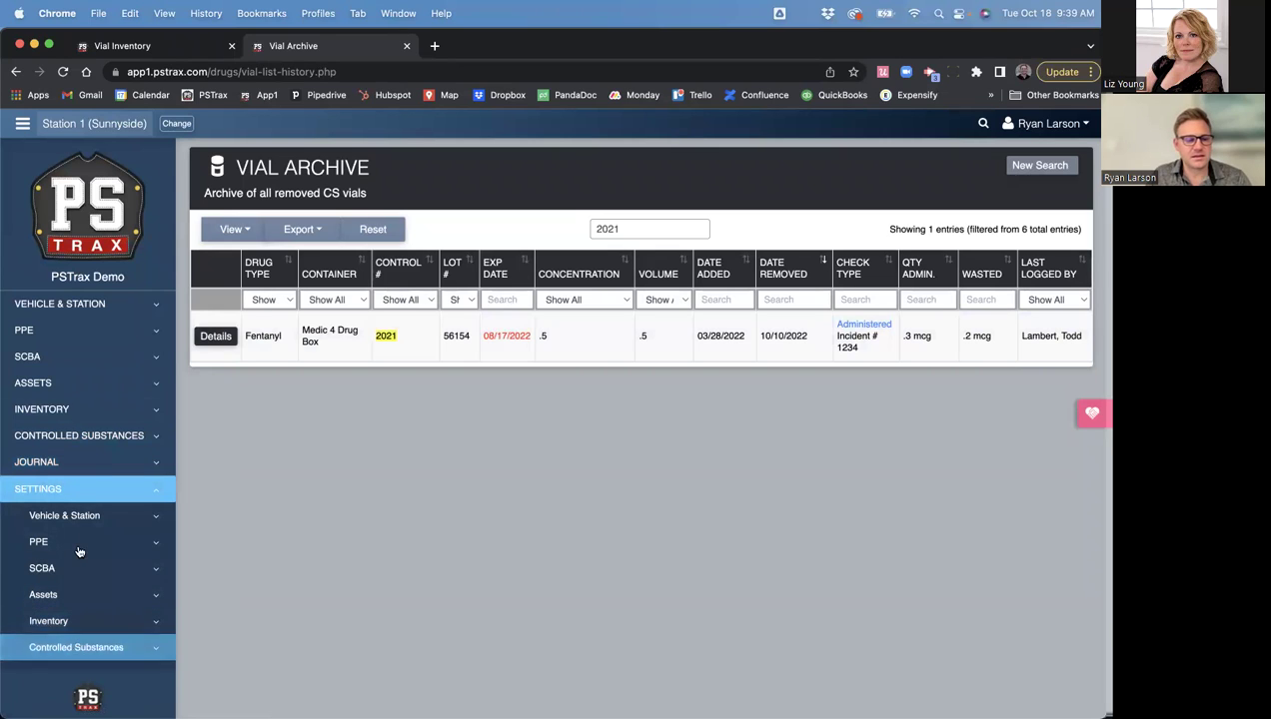
- Open Controlled Substances > Alerts > View Open Alerts and scroll the alert cards
click(52, 440)
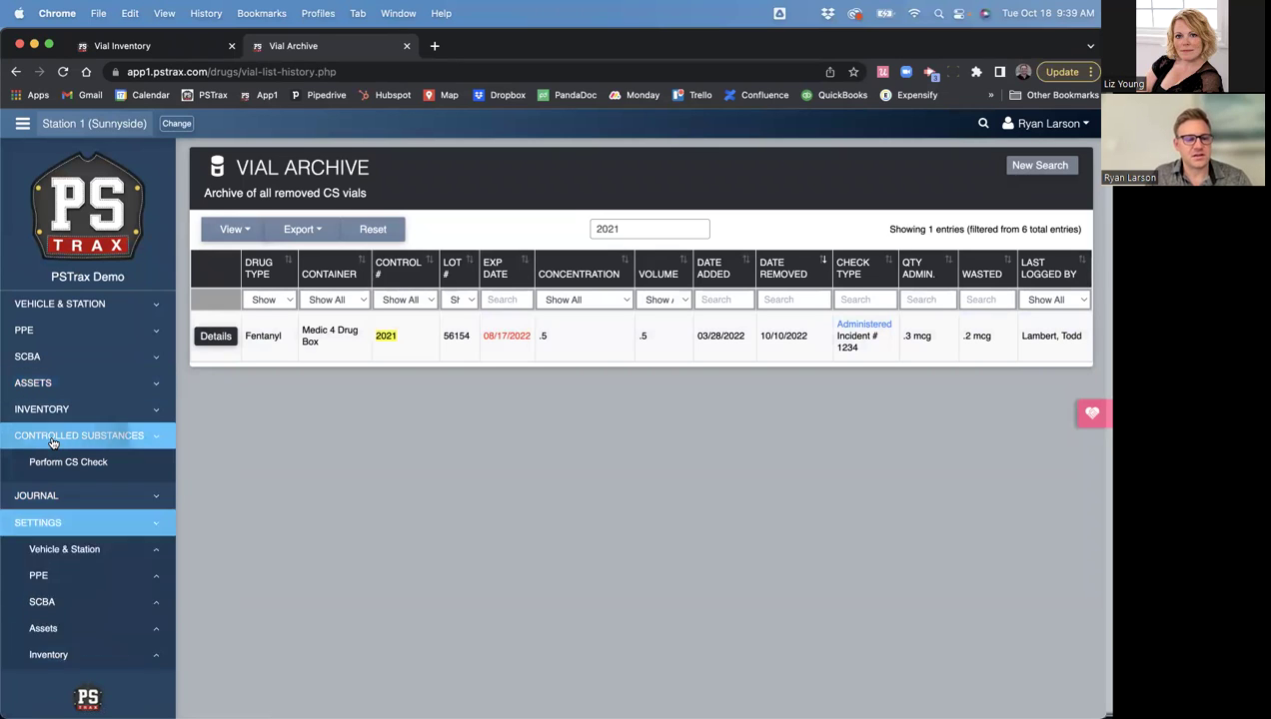
click(45, 514)
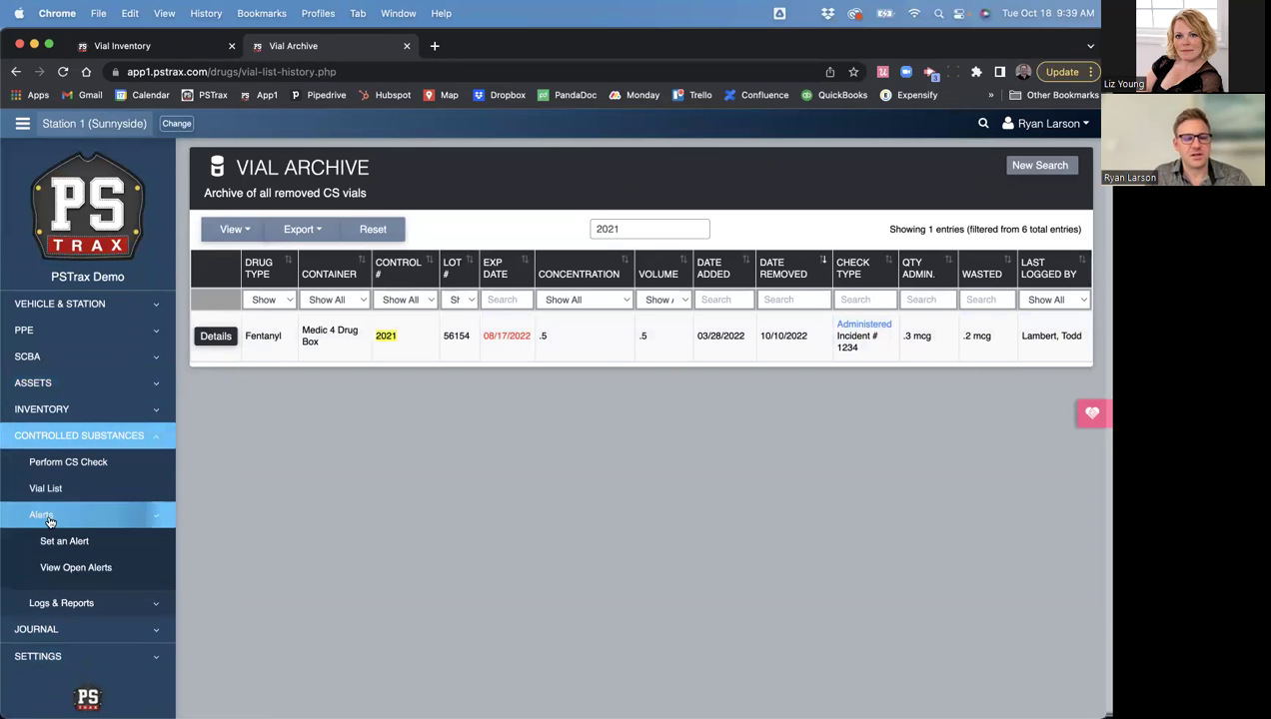
click(67, 568)
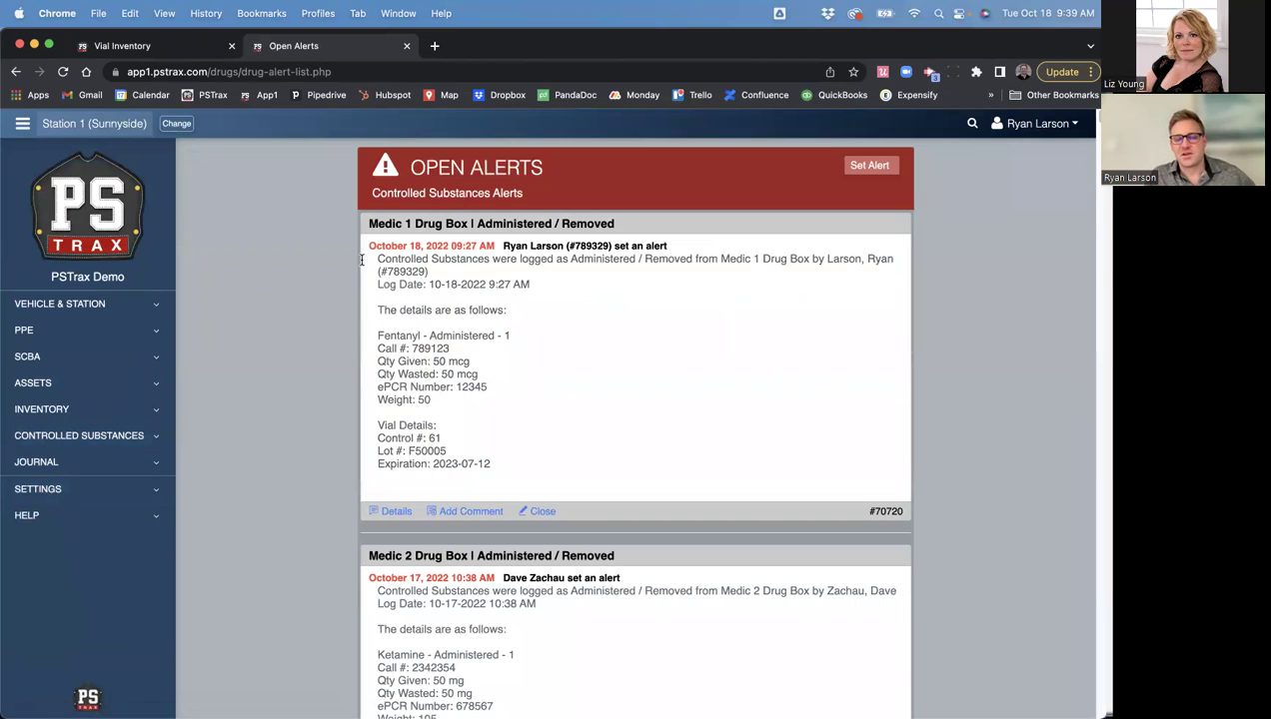
scroll(326, 515, down, 2)
scroll(325, 515, up, 2)
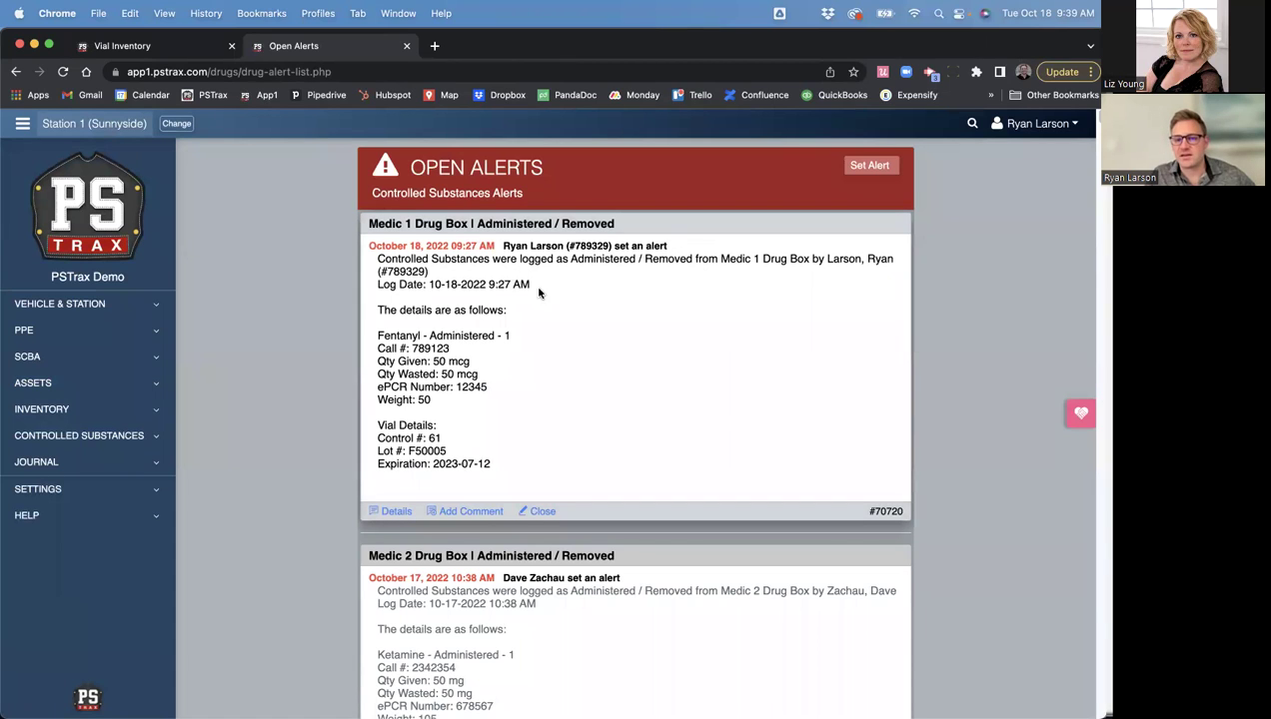
scroll(296, 412, down, 2)
scroll(297, 412, down, 10)
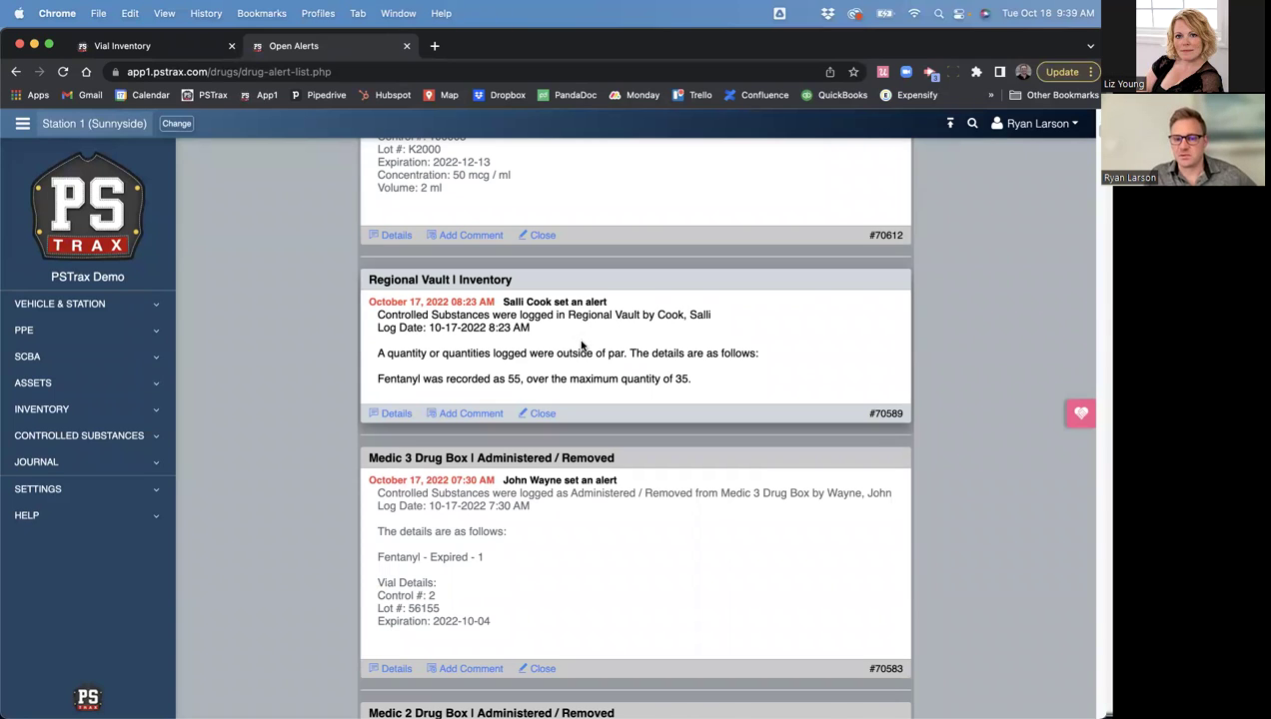
- Highlight the Regional Vault alert (Fentanyl 55 over 35 maximum) and review the remaining alerts
drag(374, 313, 591, 335)
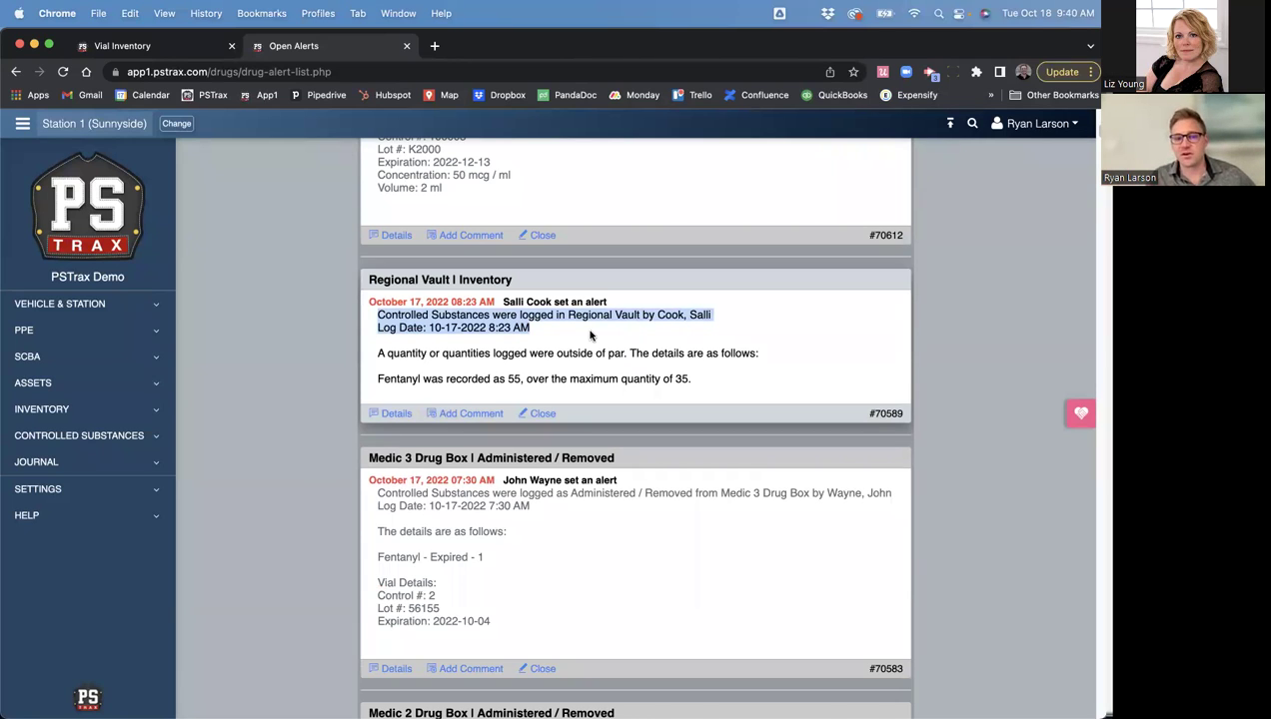
drag(691, 384, 368, 313)
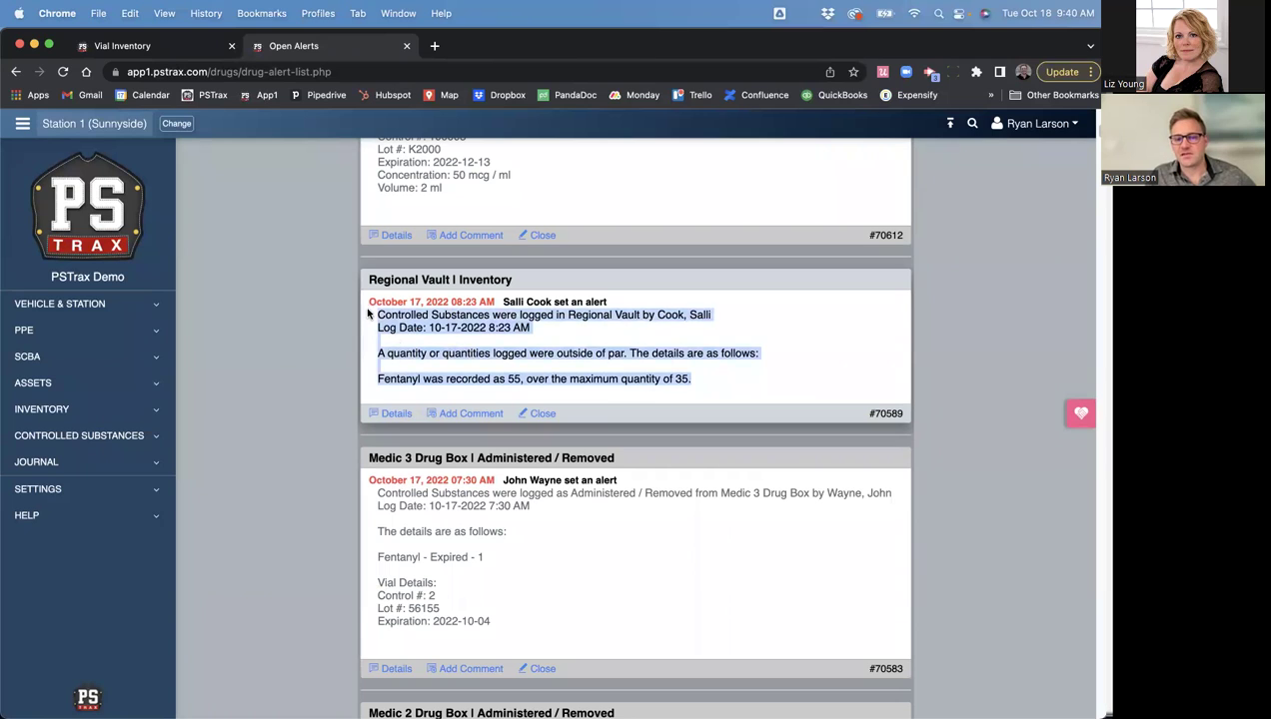
click(540, 346)
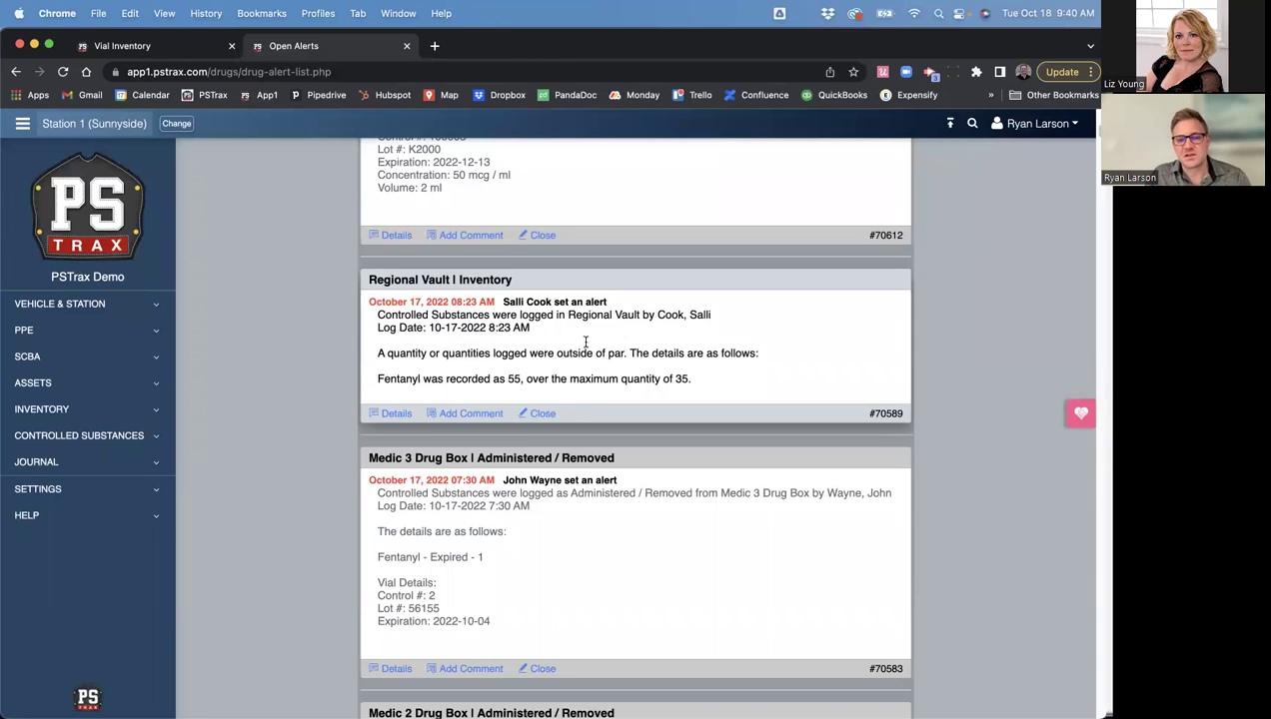
scroll(303, 371, down, 3)
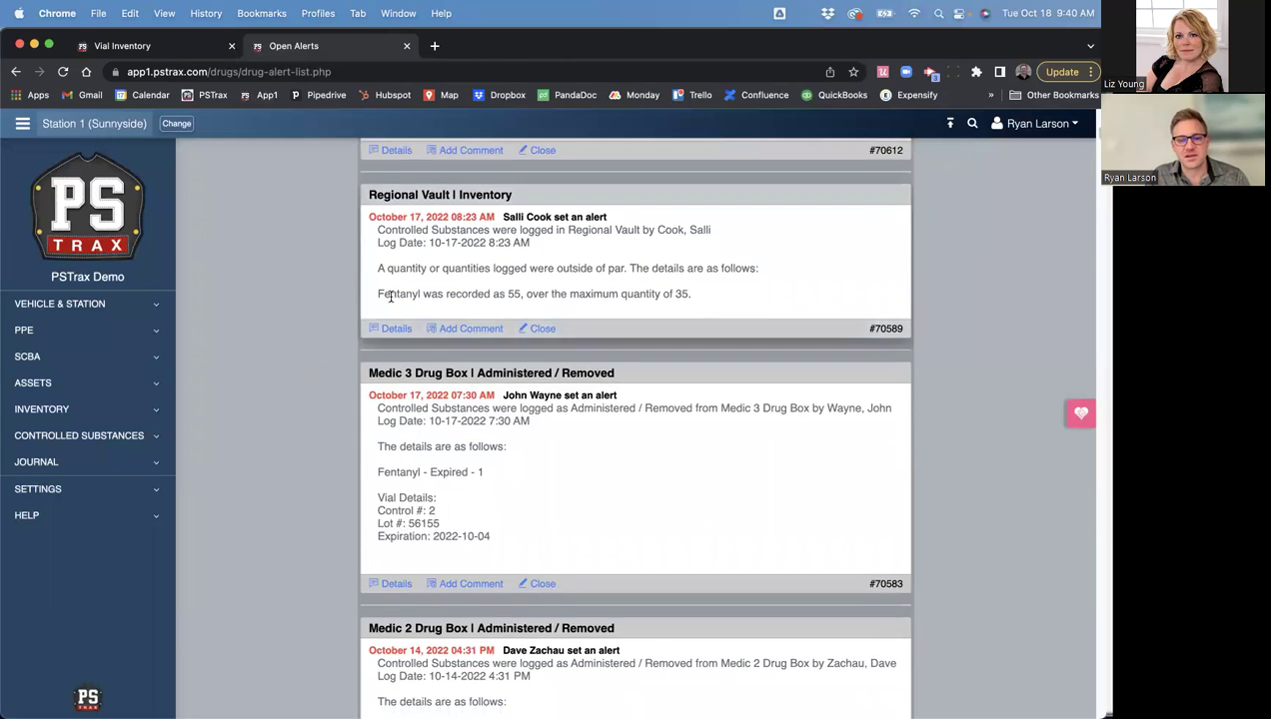
scroll(334, 400, down, 1)
scroll(334, 400, down, 10)
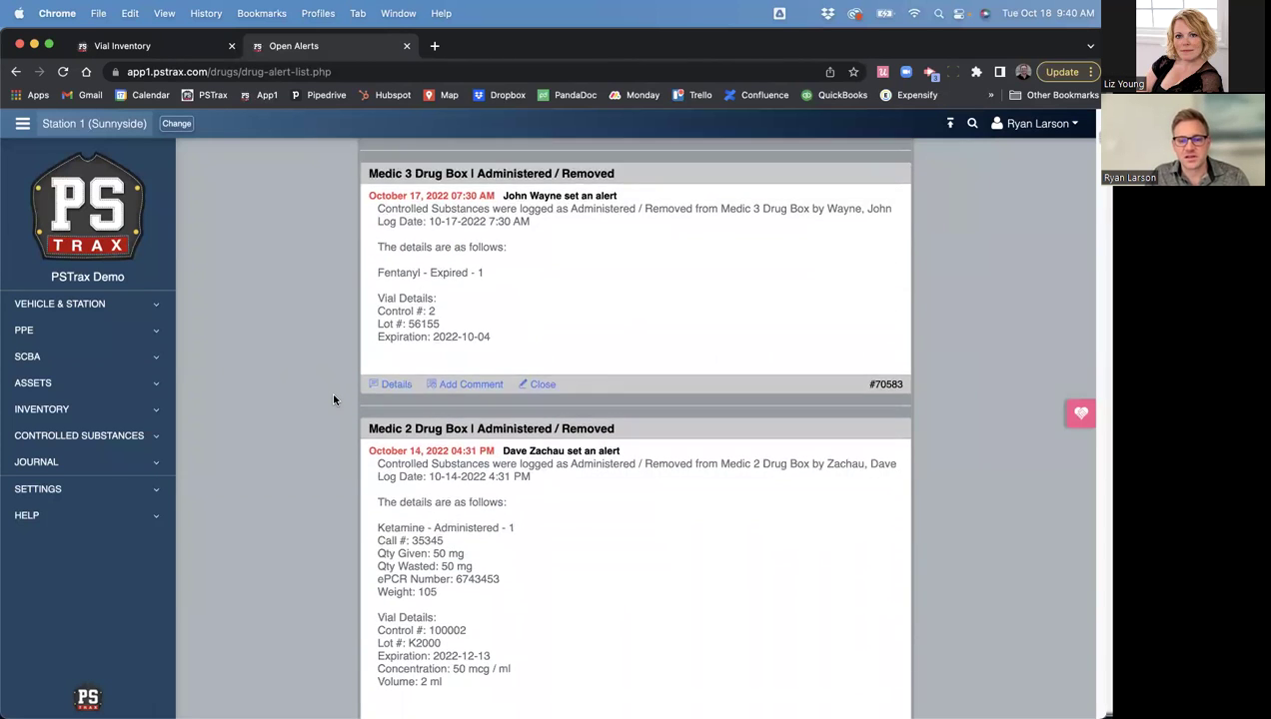
scroll(334, 400, down, 15)
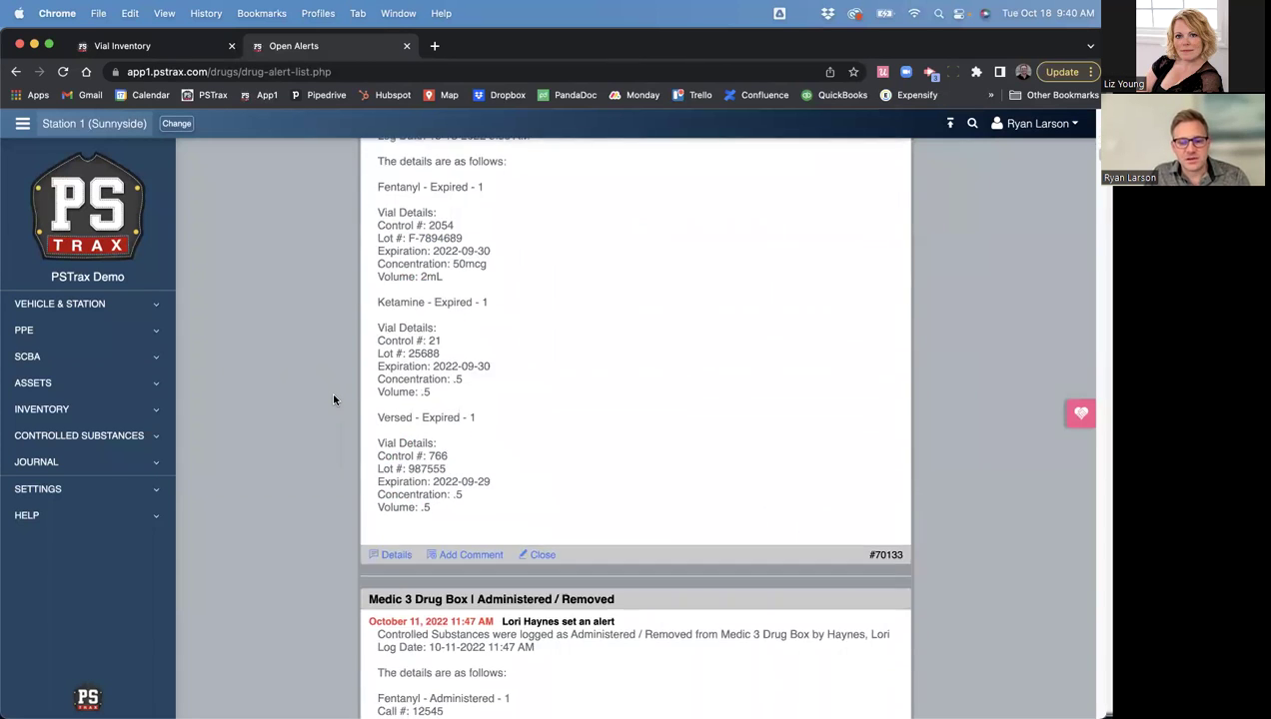
scroll(334, 400, down, 3)
scroll(334, 399, down, 12)
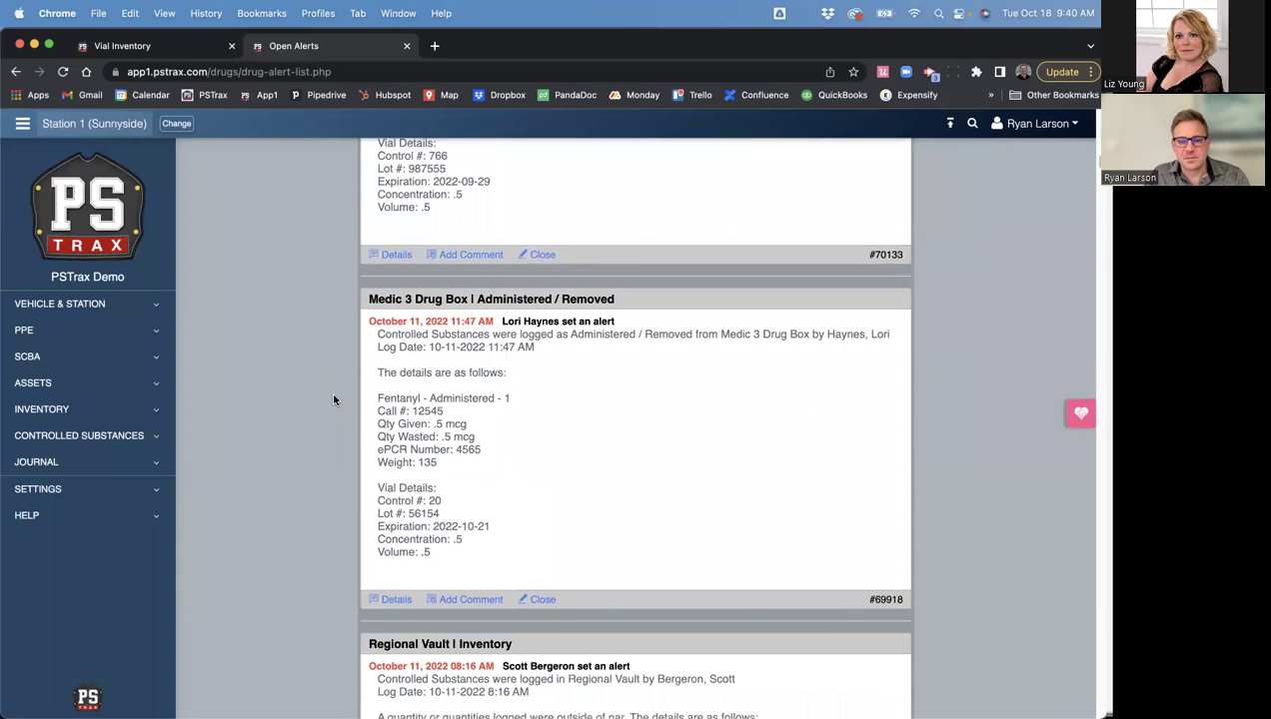
scroll(334, 399, down, 3)
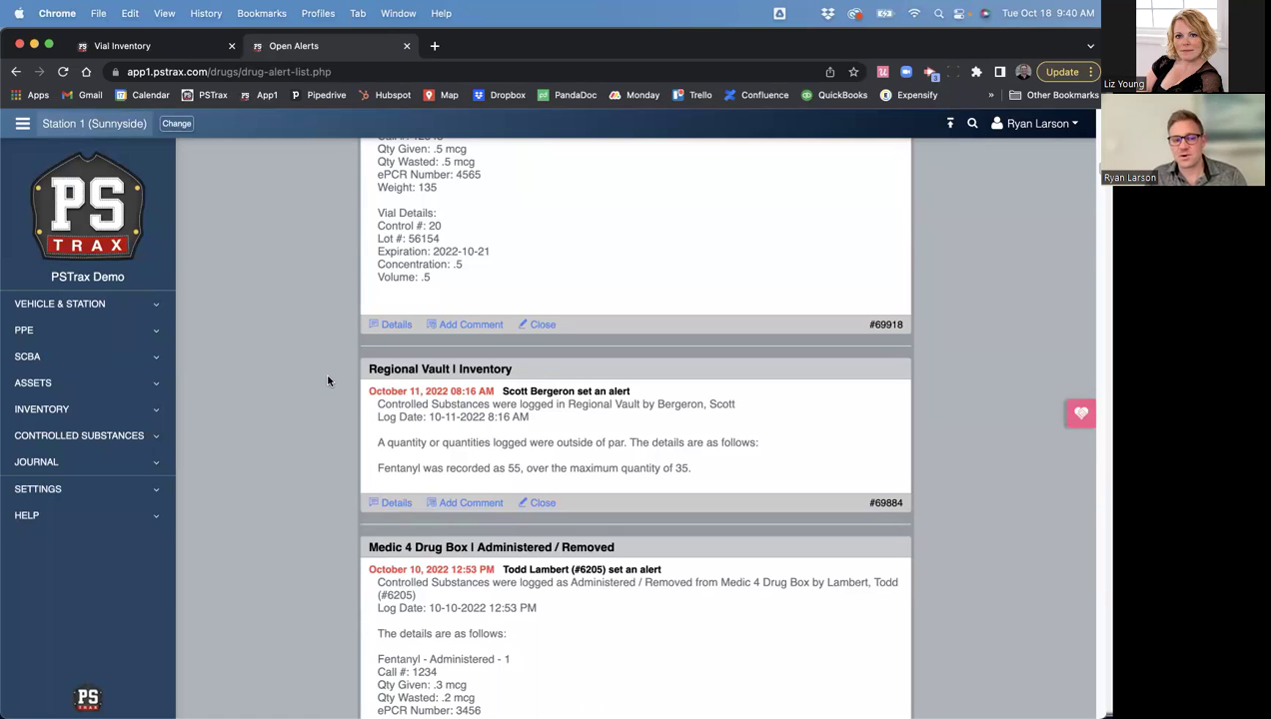
click(81, 490)
click(76, 647)
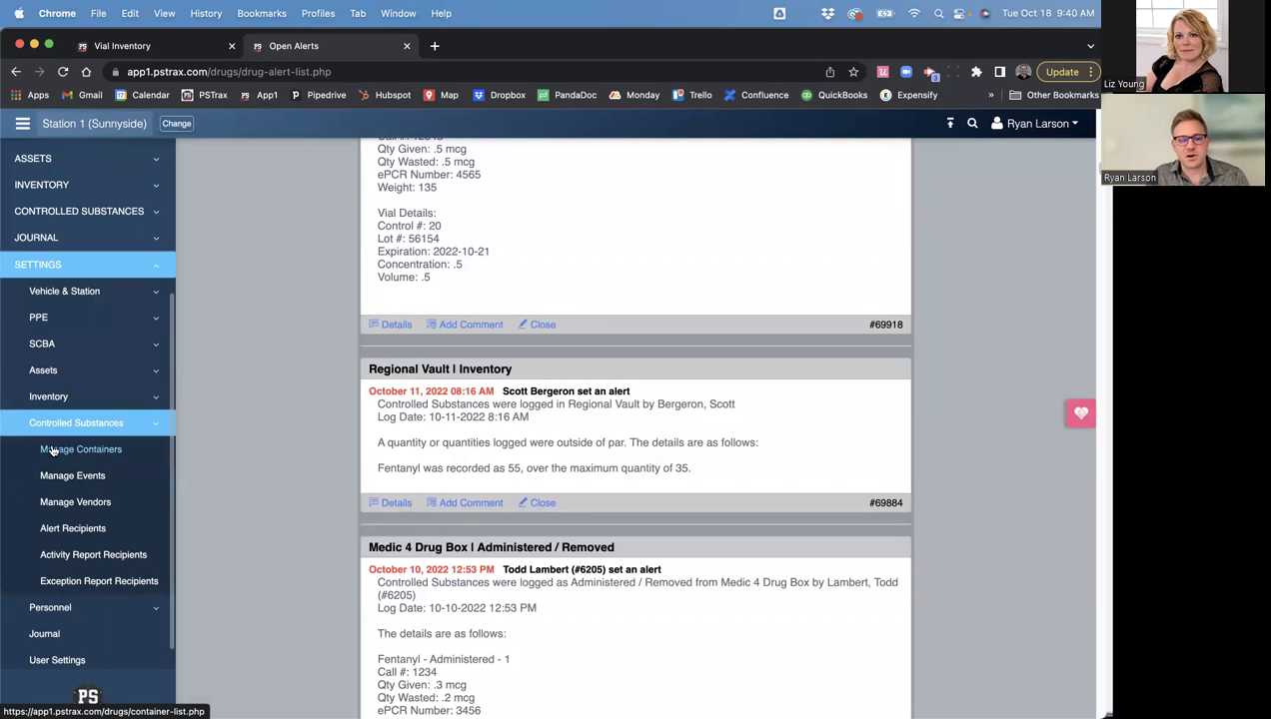
- Open Manage Containers and select the Engine 2 Drug Box row
click(97, 452)
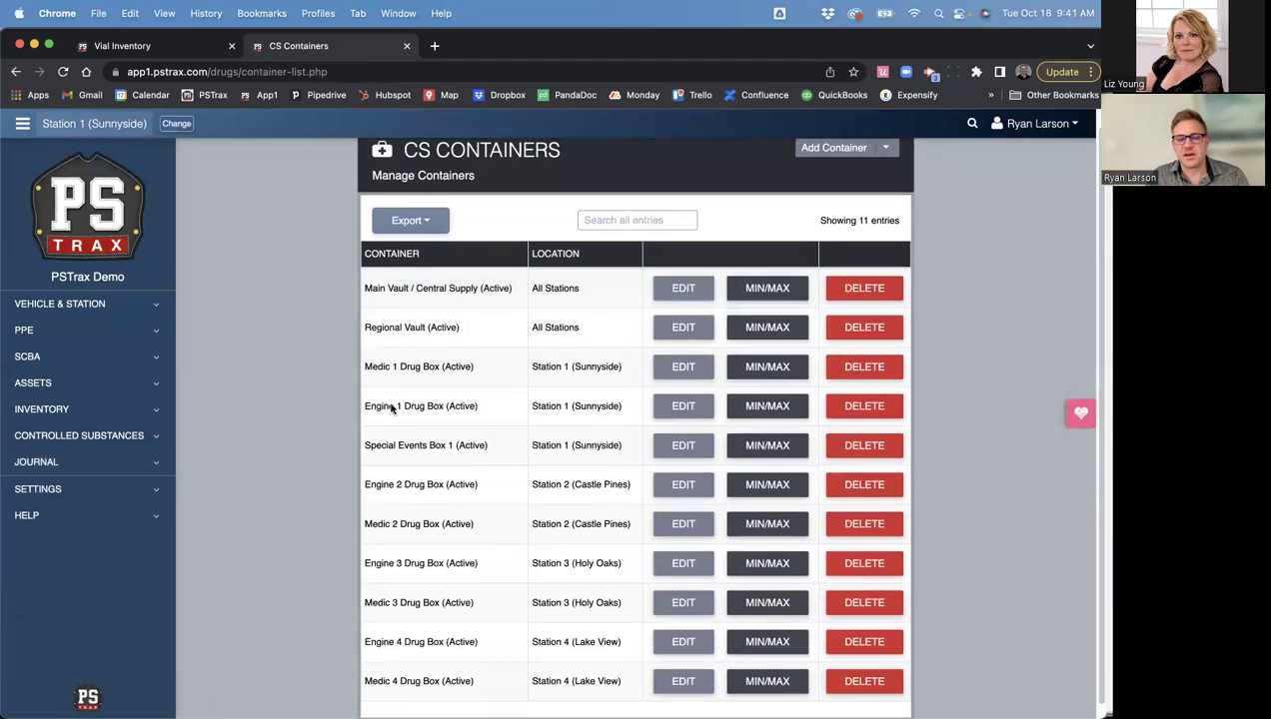
scroll(393, 610, down, 1)
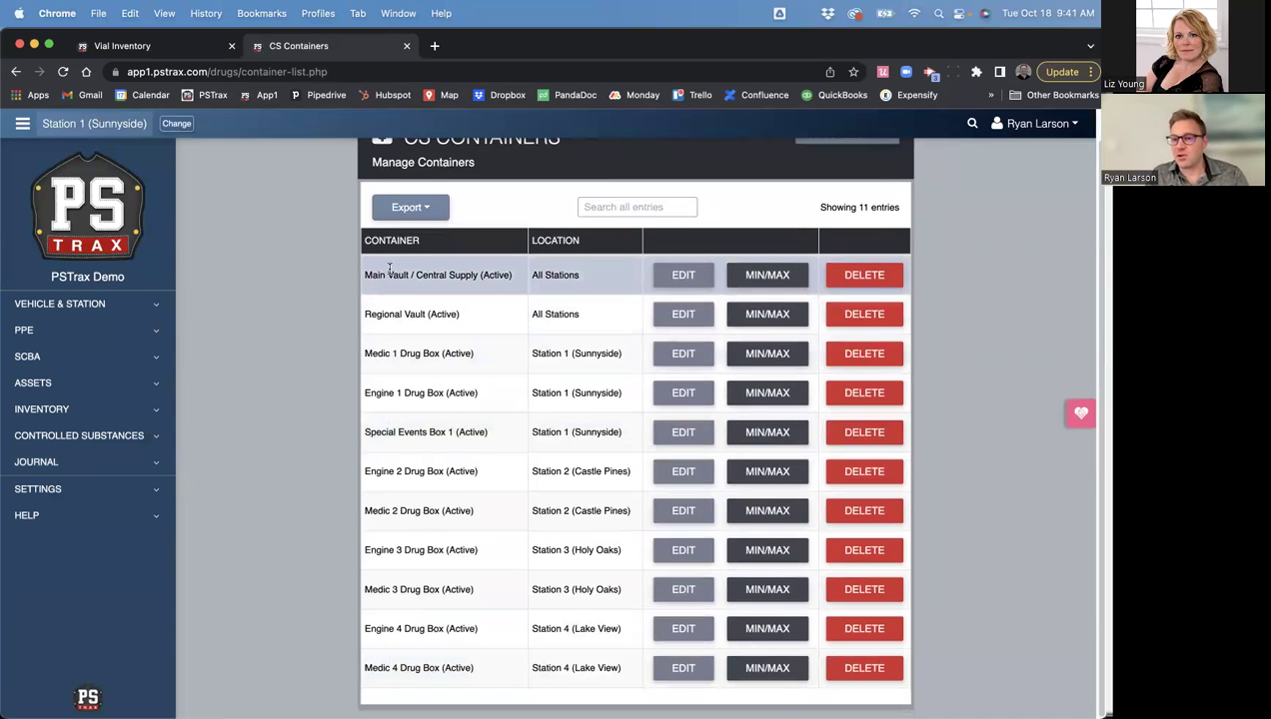
click(390, 272)
click(419, 479)
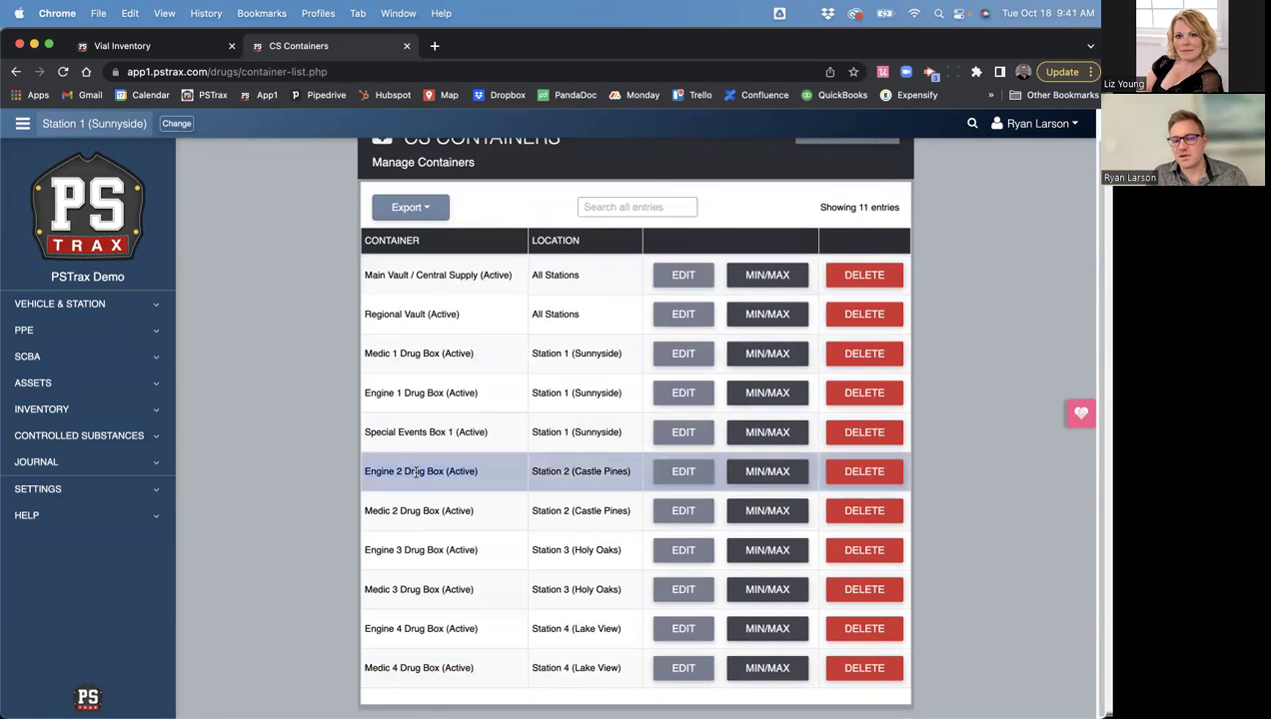
drag(430, 427, 501, 437)
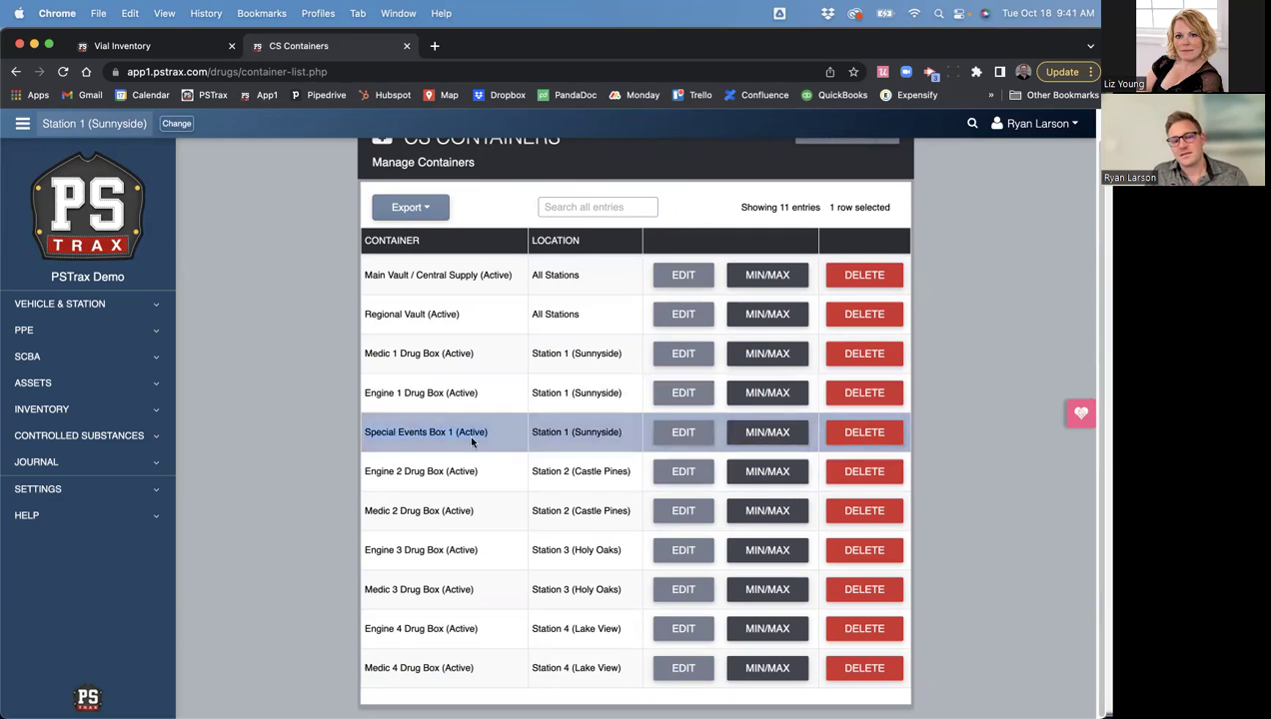
triple_click(435, 465)
- Show Engine 2 Drug Box's MIN/MAX: Fentanyl, Ketamine and Versed each max 3, min 3
click(784, 472)
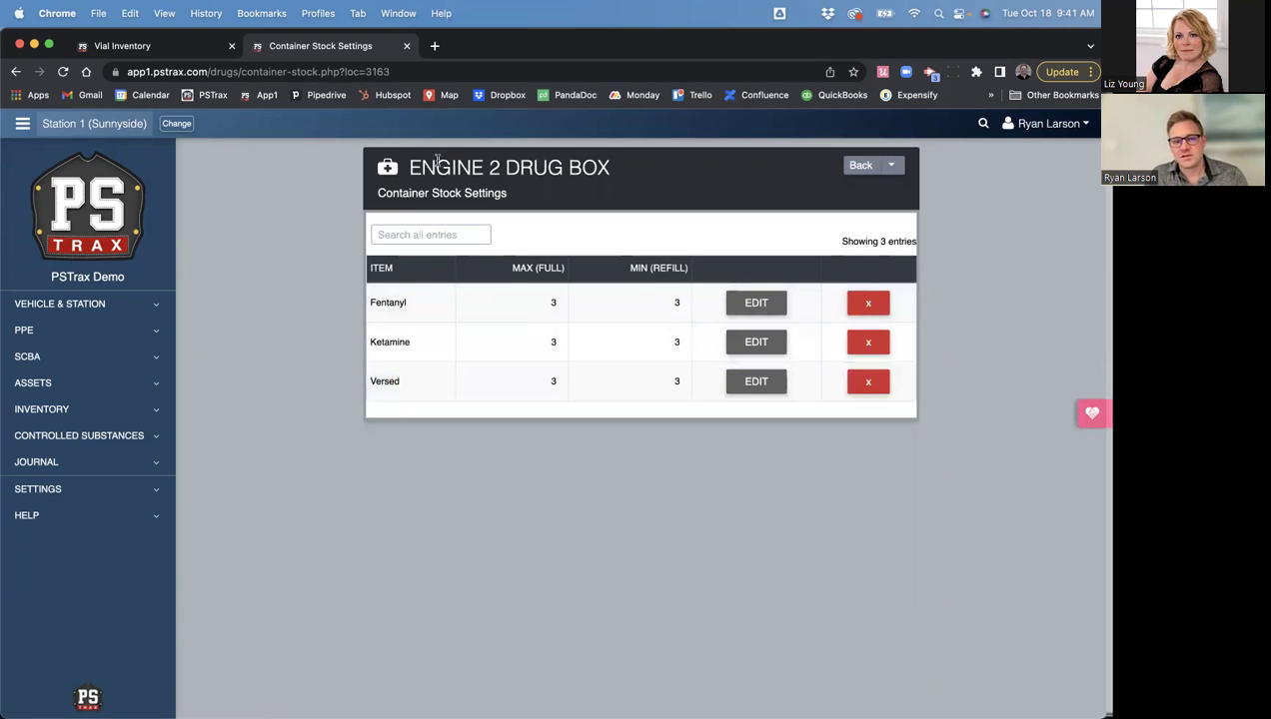
drag(409, 167, 611, 167)
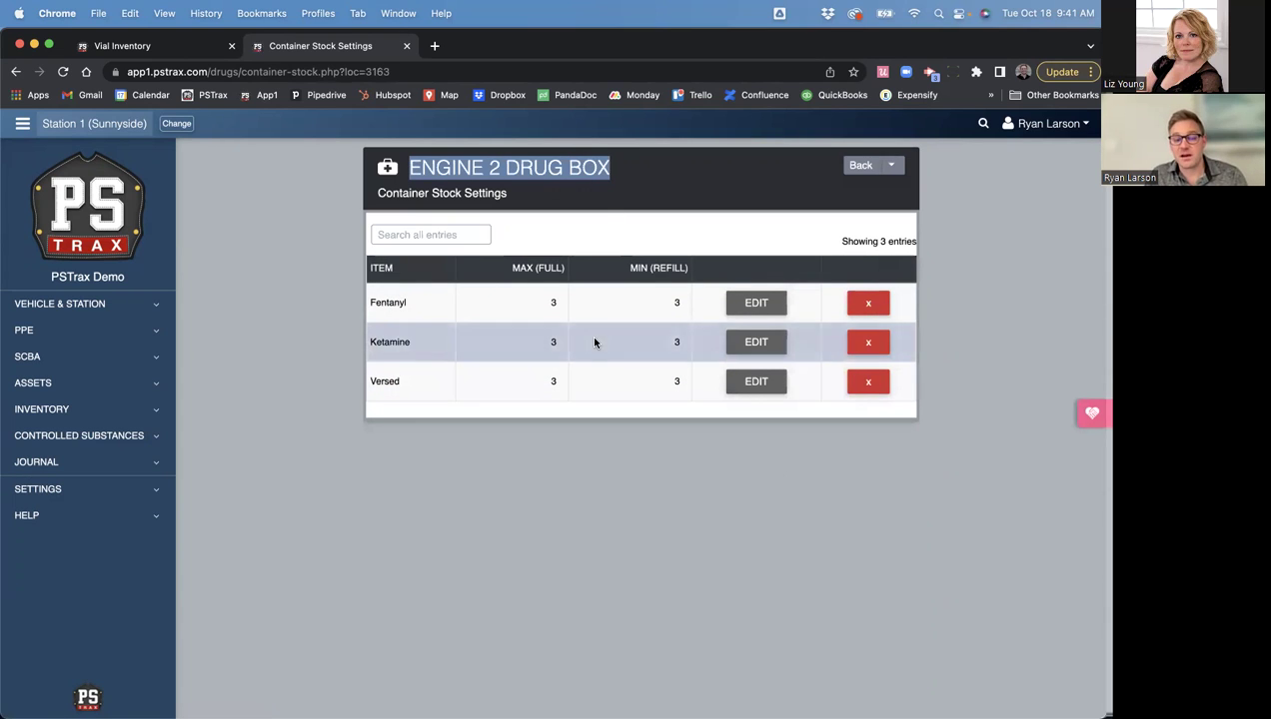
click(413, 340)
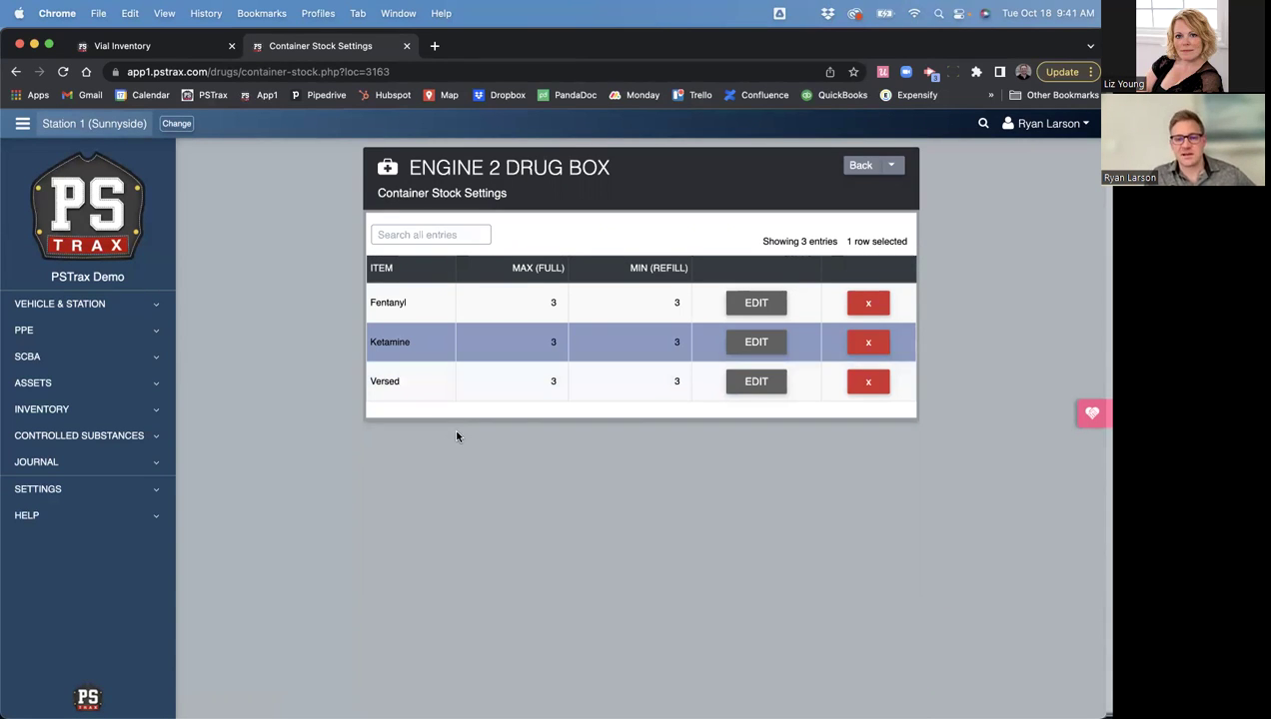
click(57, 488)
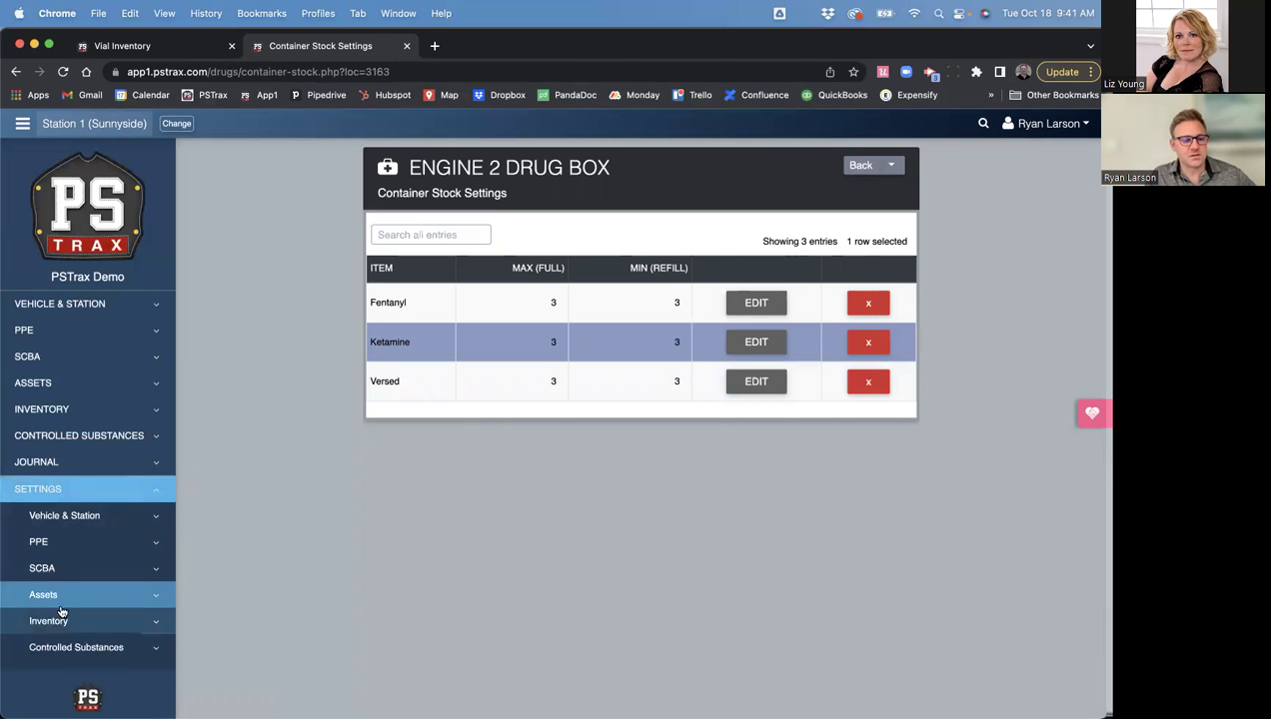
click(75, 647)
- Review Manage Events past Arriving and Departing Check Settings down to the Administered/Removed settings
click(70, 469)
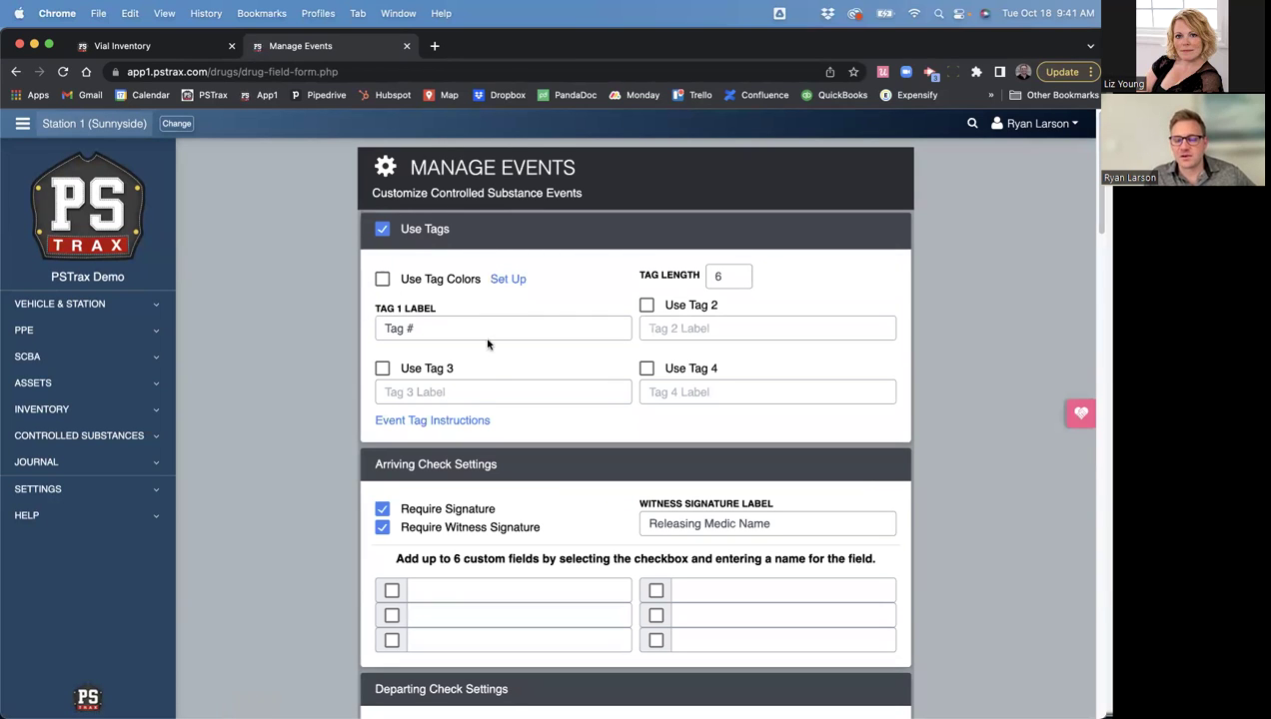
scroll(465, 412, down, 2)
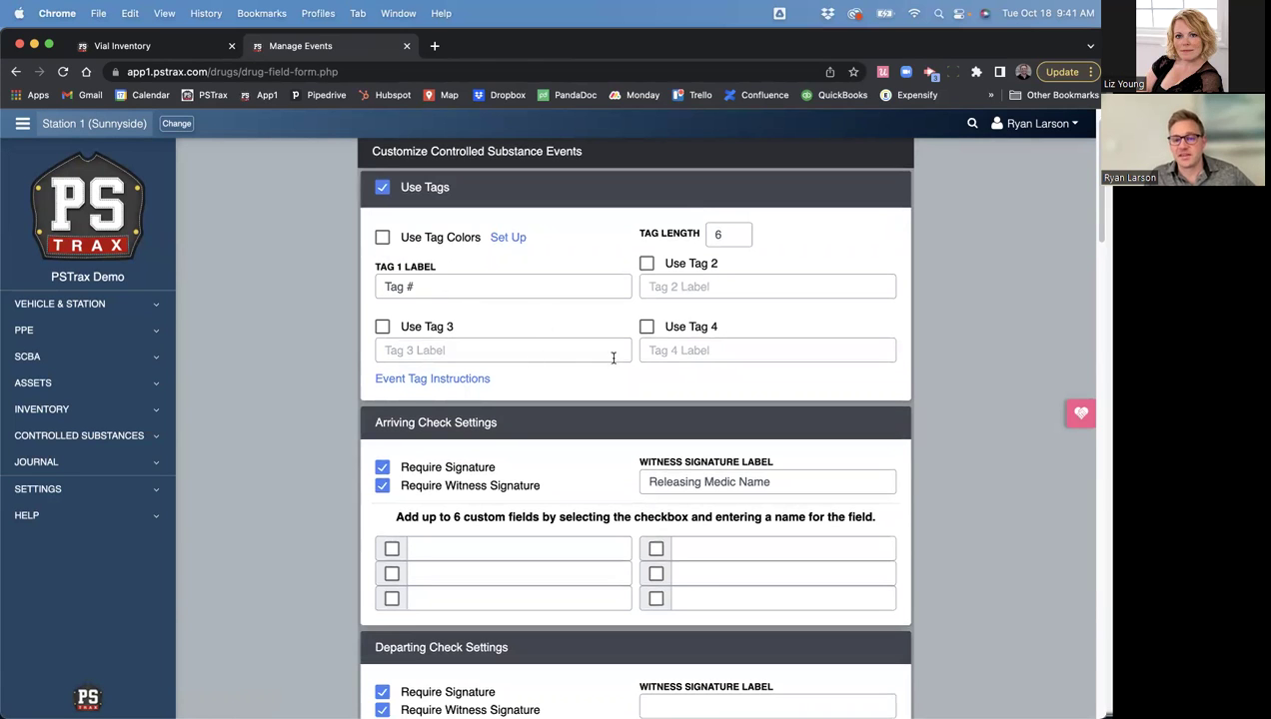
scroll(395, 419, down, 5)
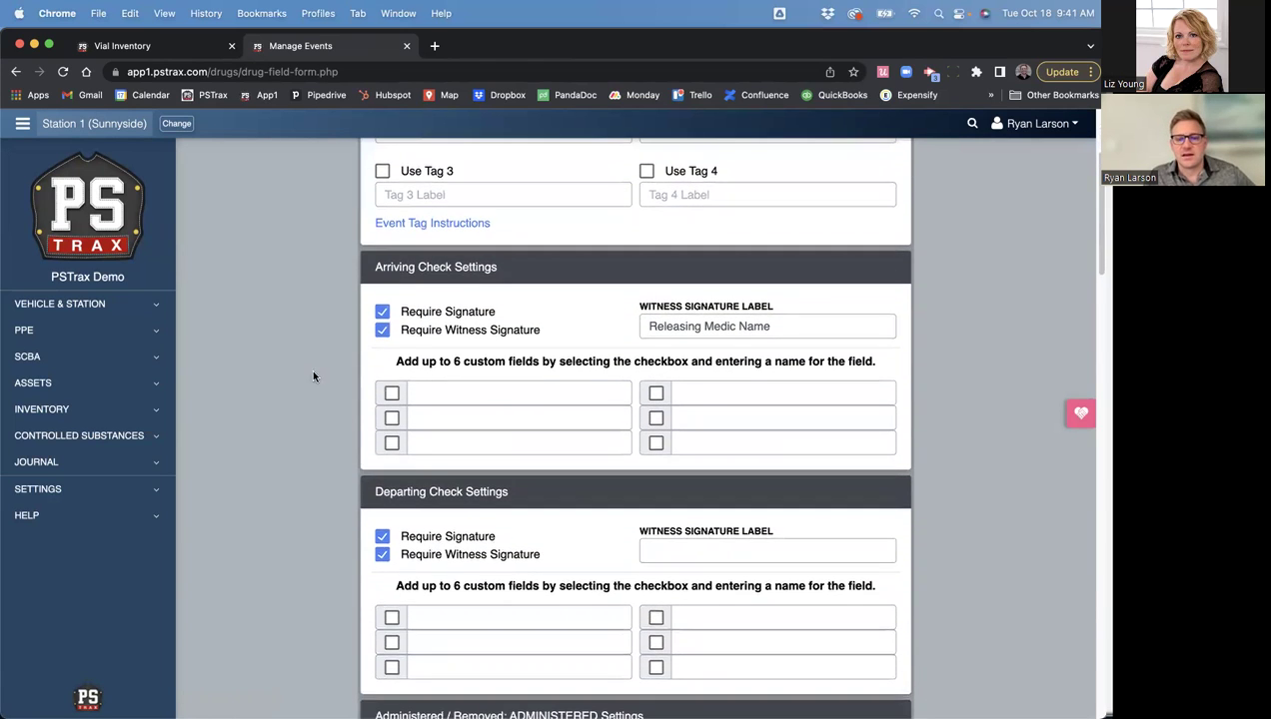
triple_click(390, 267)
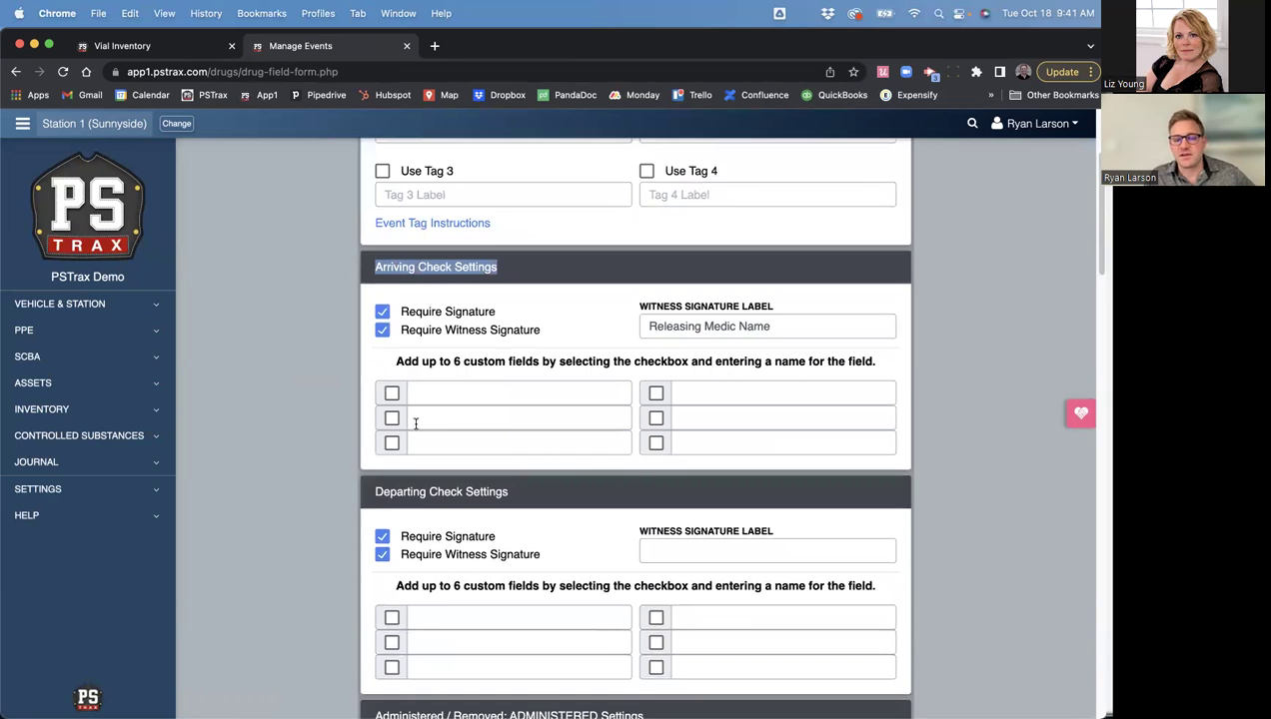
scroll(415, 423, down, 1)
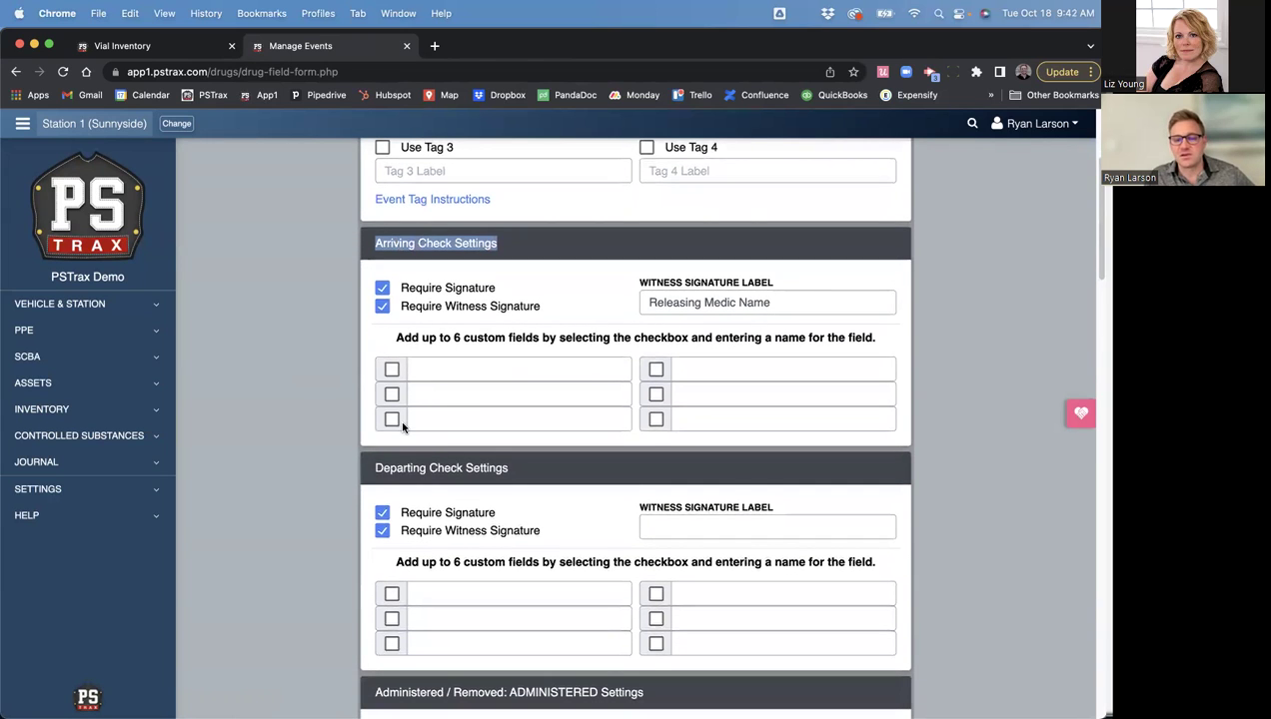
scroll(402, 426, down, 5)
scroll(405, 435, down, 4)
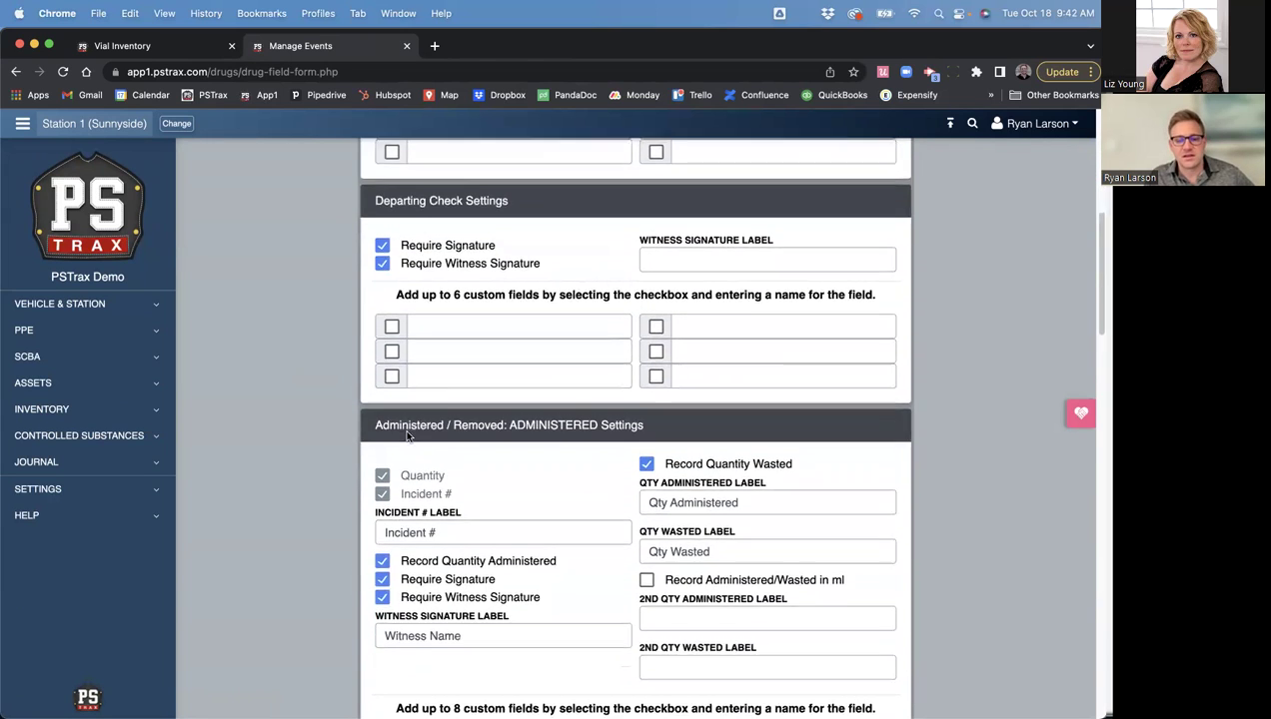
scroll(407, 435, down, 1)
click(70, 489)
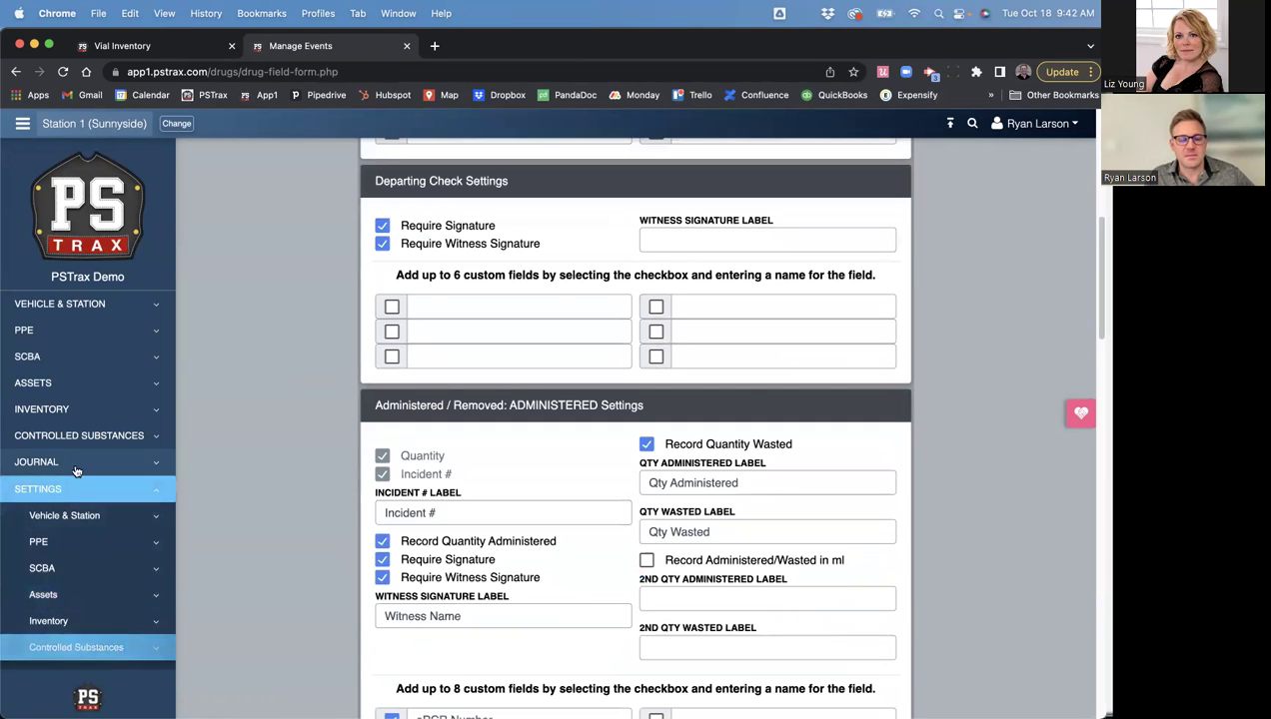
scroll(78, 479, down, 5)
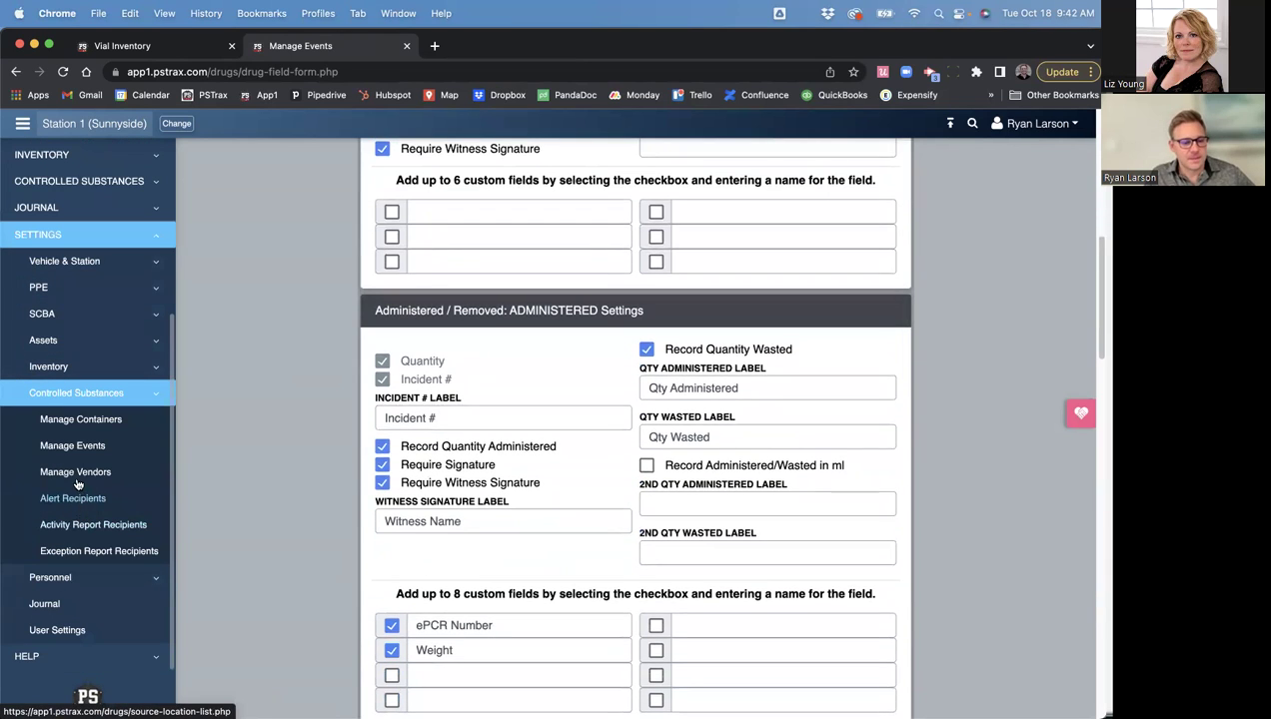
- Review the Main Vault recipients on the Alert Recipients by drug container page, then return to the Station 1 home page
click(72, 501)
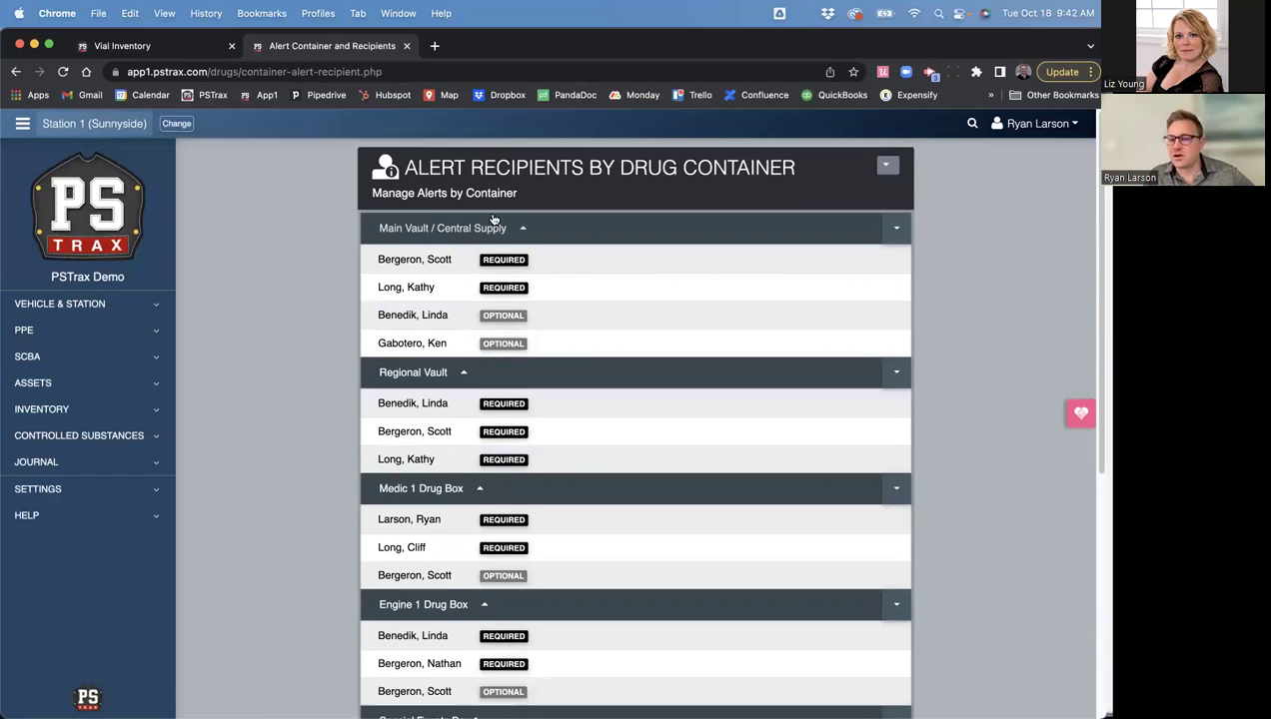
drag(377, 259, 453, 259)
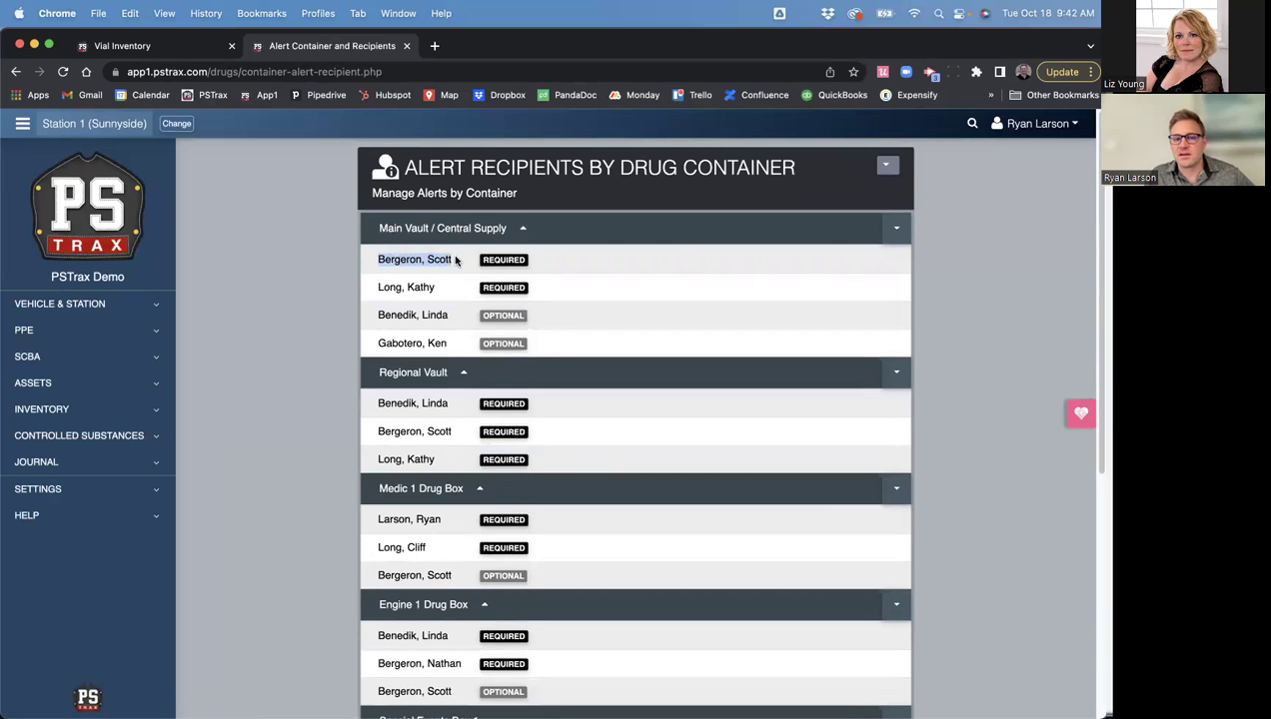
drag(372, 286, 451, 286)
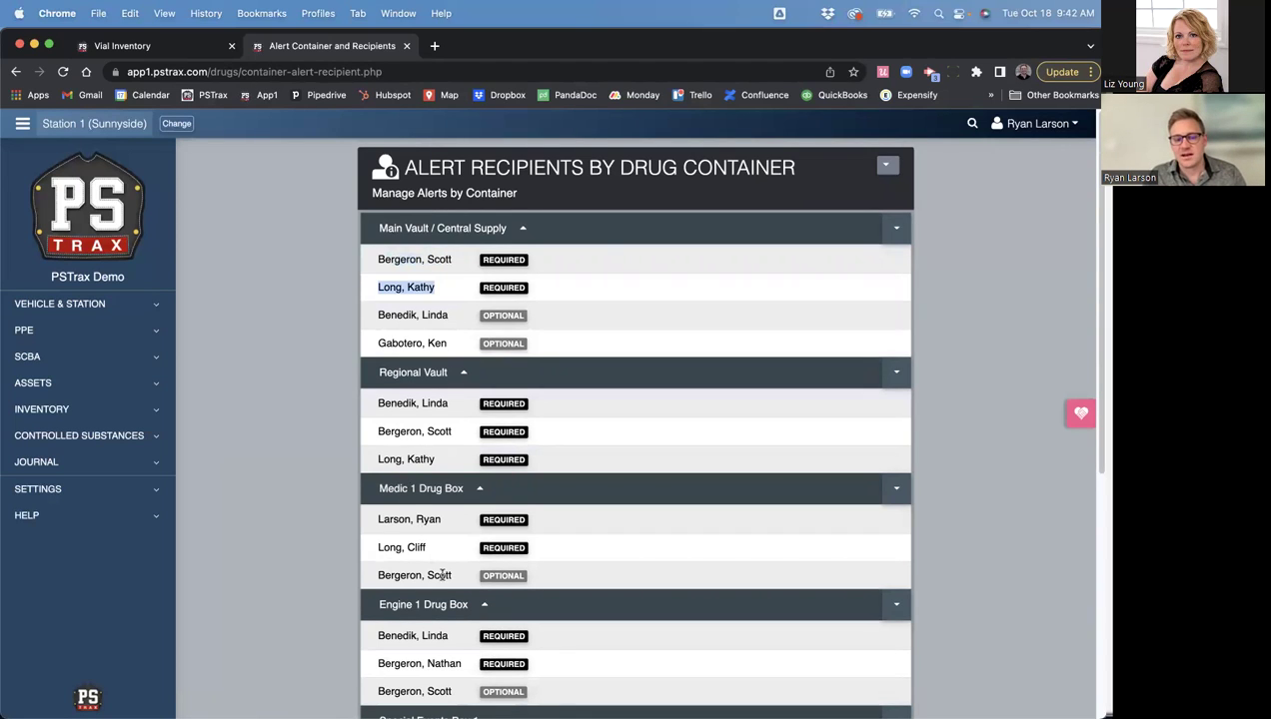
click(379, 258)
drag(379, 258, 430, 258)
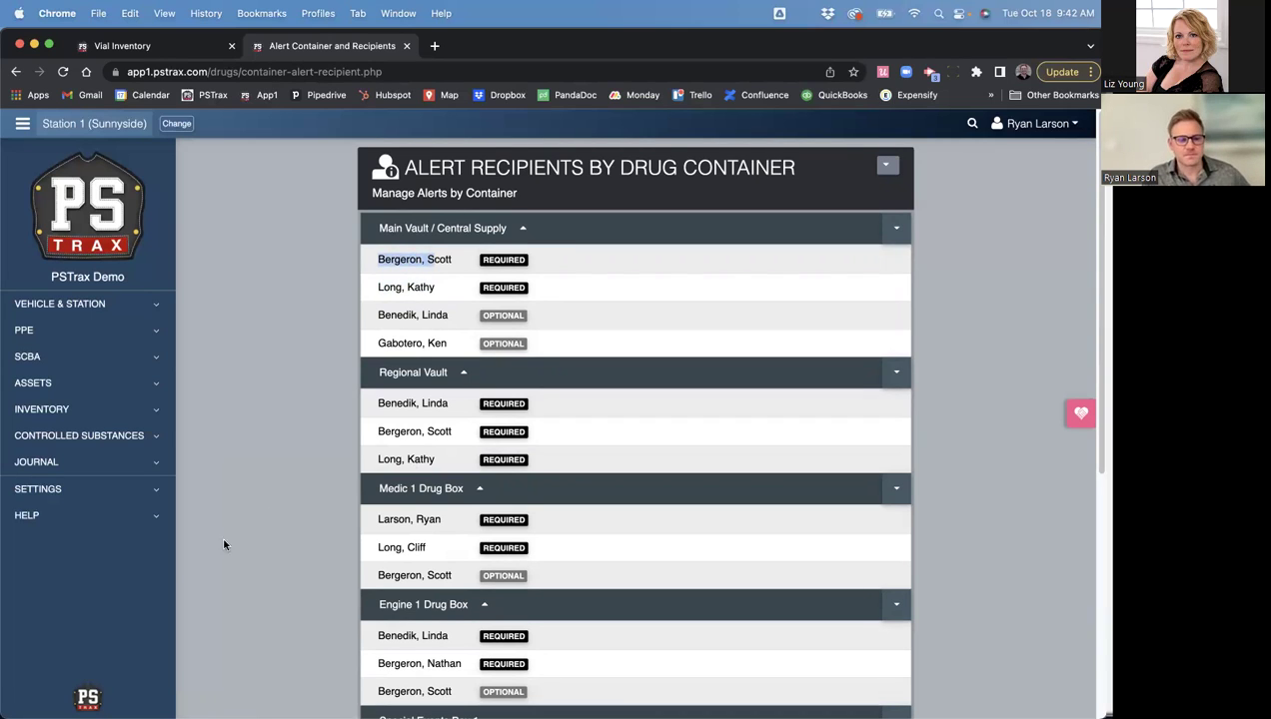
click(92, 242)
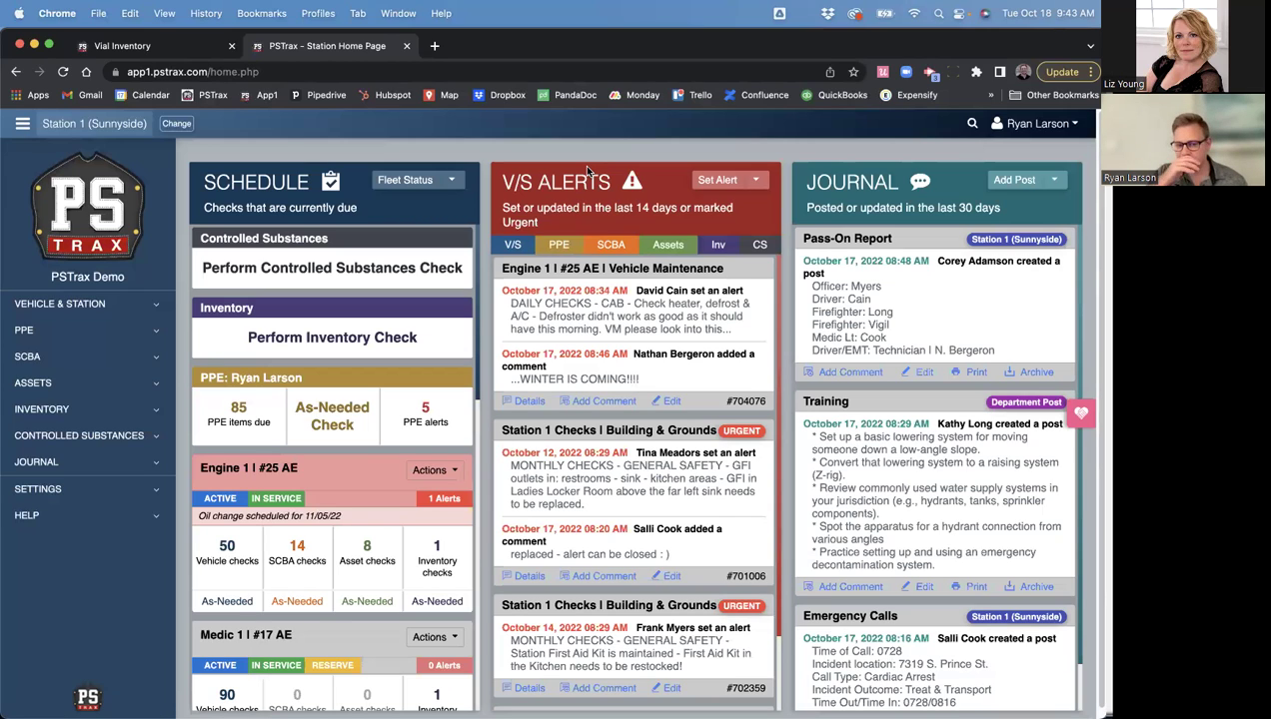
- Visit Perform CS Check, then open CS Transaction Logs filtered to all containers and events, Oct 11–18, 2022
click(80, 435)
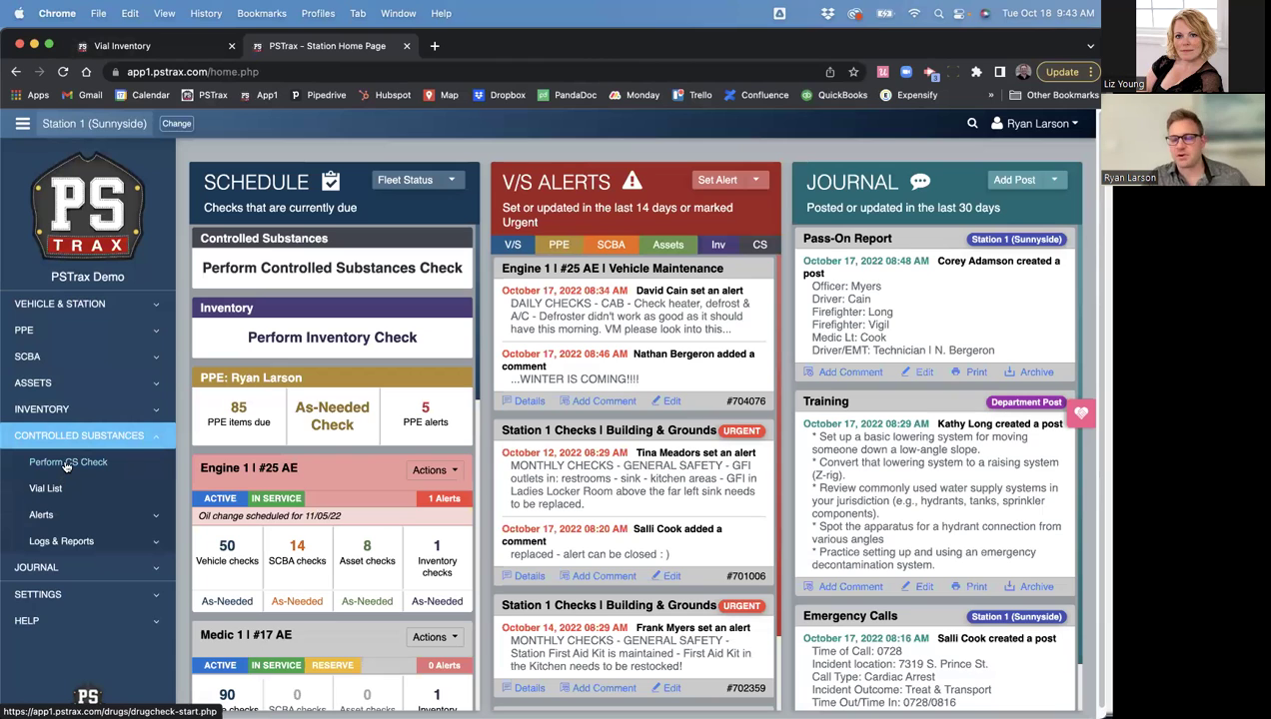
click(66, 463)
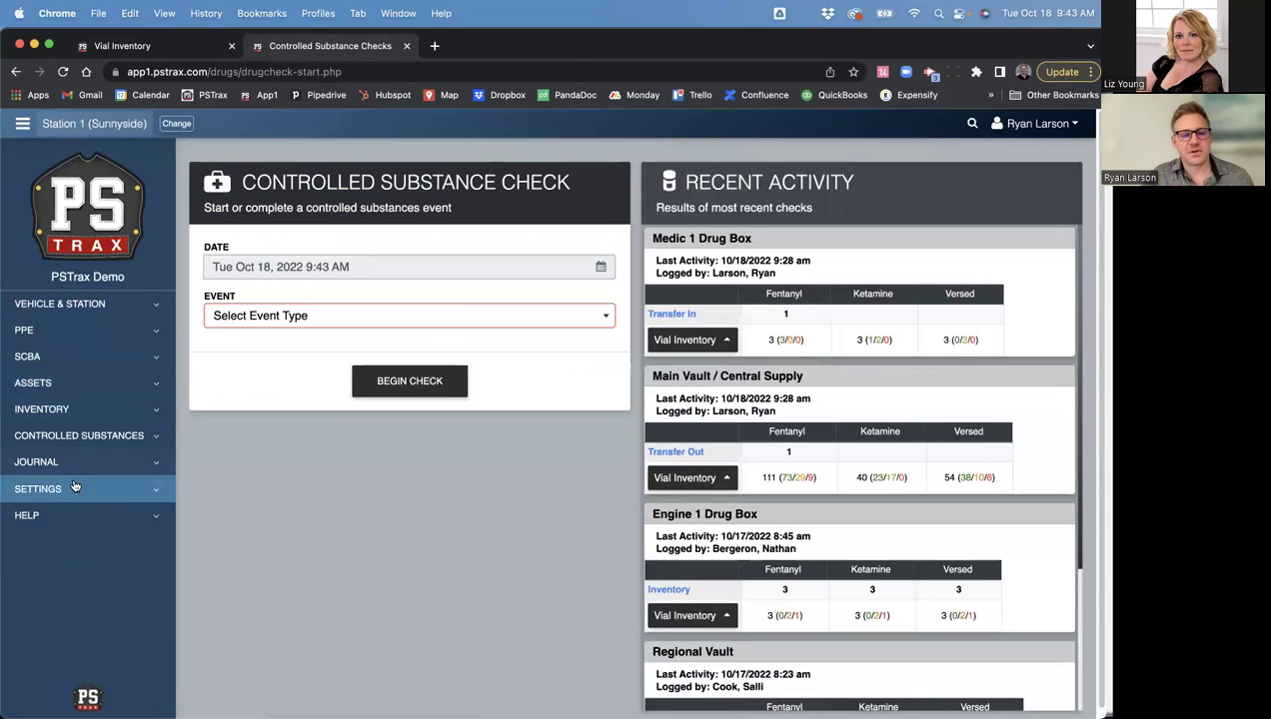
click(77, 435)
click(61, 541)
click(75, 565)
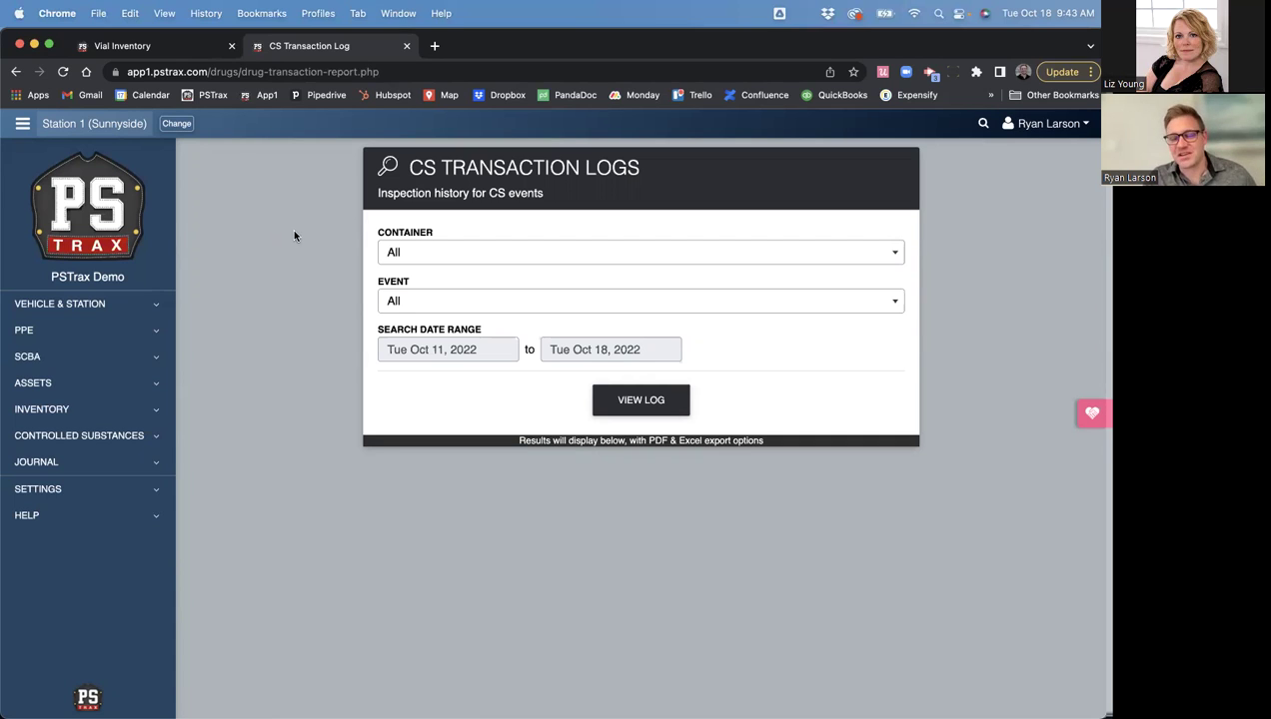
- View the transaction log for Medic 1 Drug Box and inspect its first entry
click(402, 258)
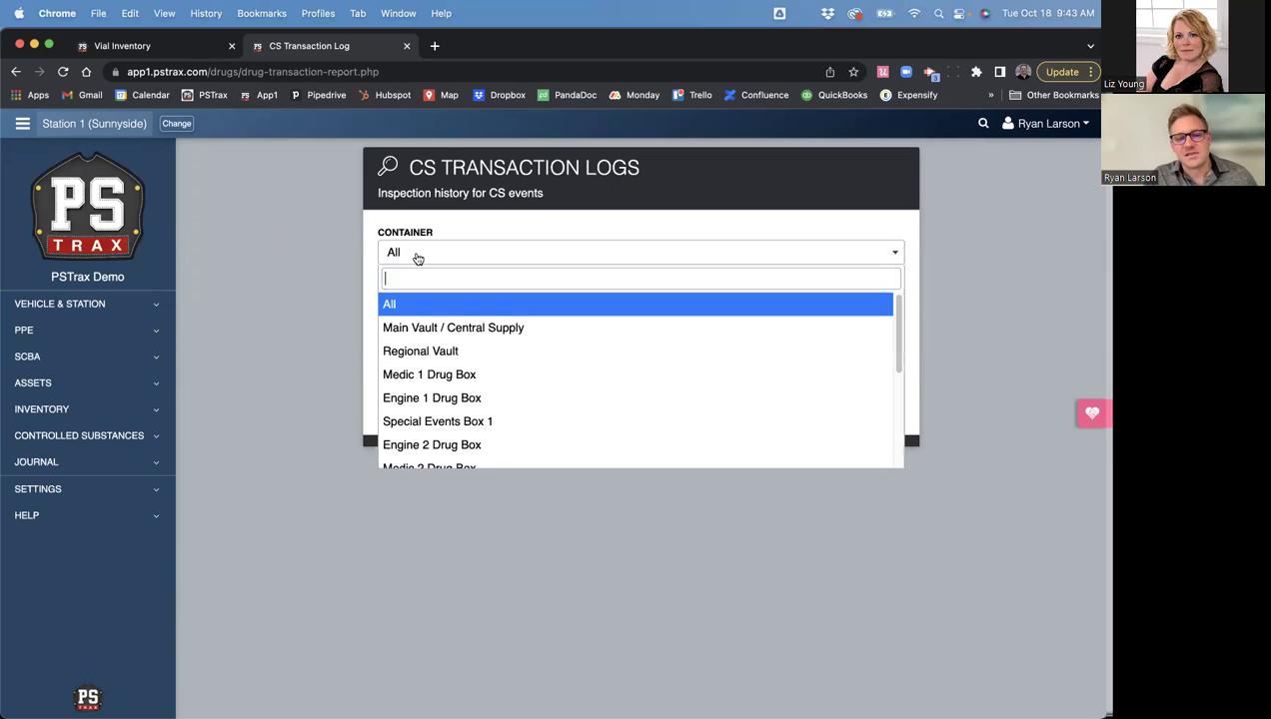
click(437, 384)
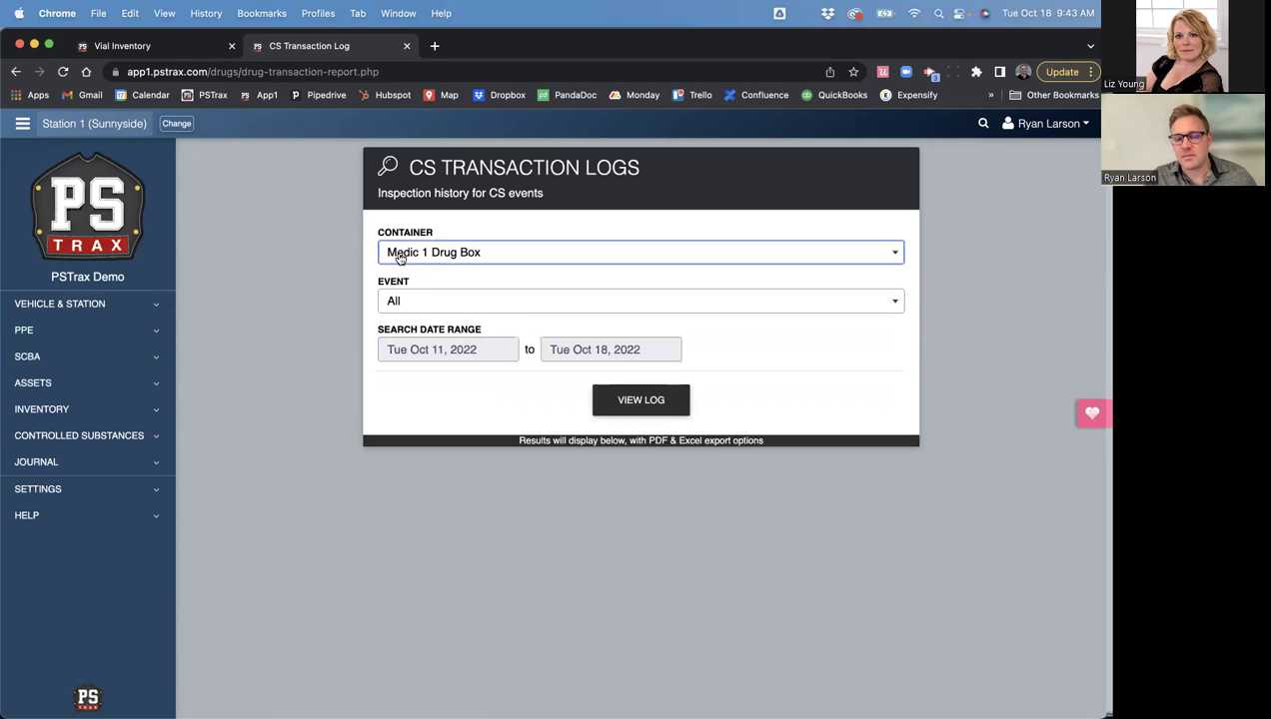
click(629, 410)
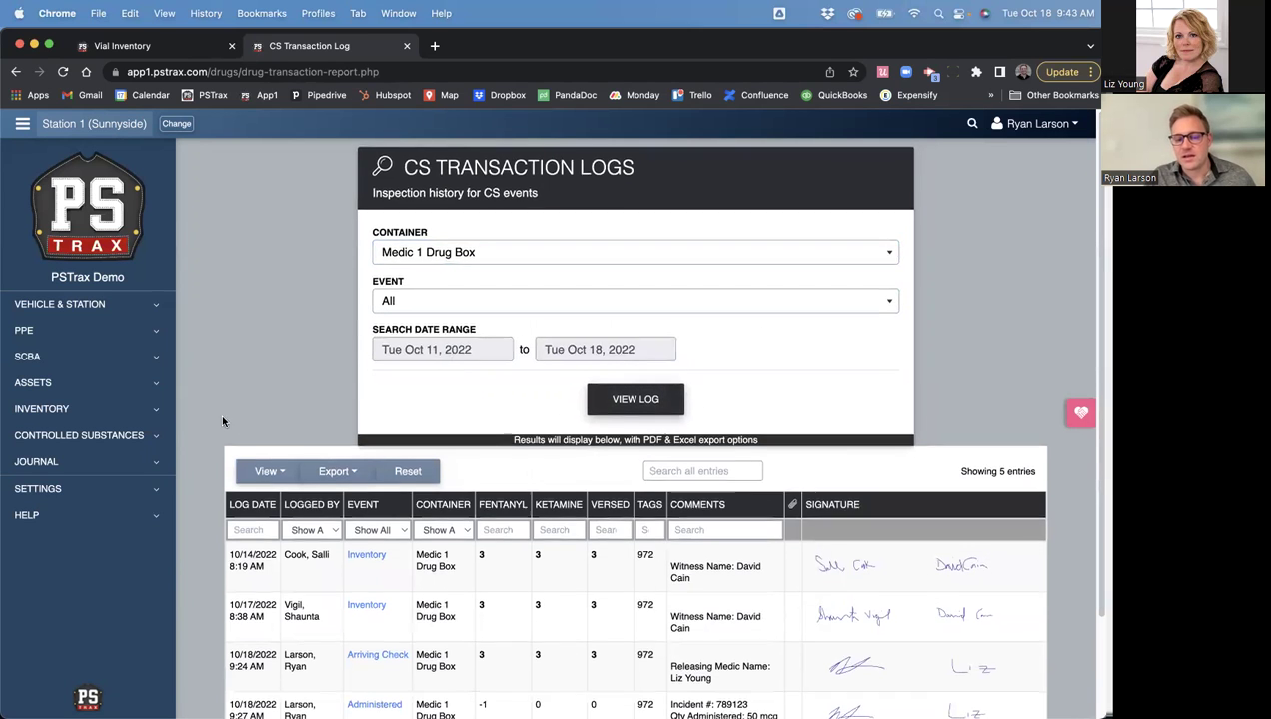
scroll(215, 470, down, 2)
drag(284, 446, 328, 449)
click(328, 449)
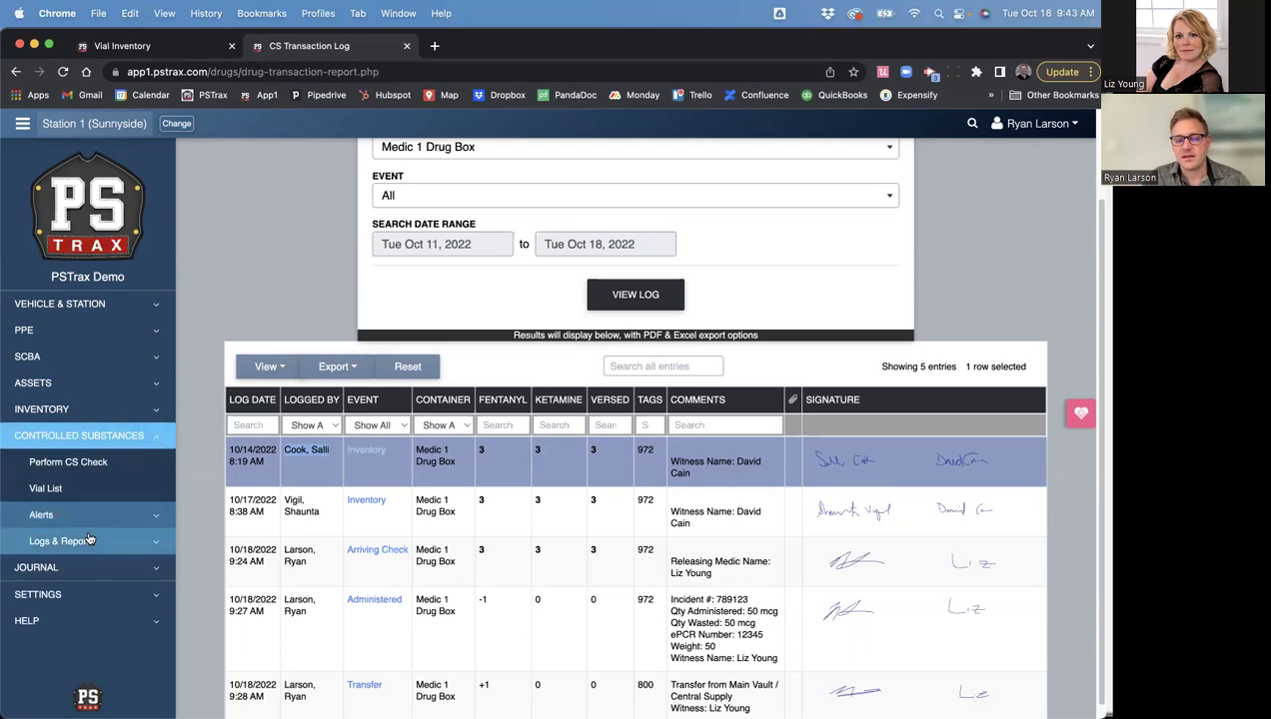
- Expand the controlled substances reports, then the Inventory Logs & Reports list in the sidebar
click(95, 541)
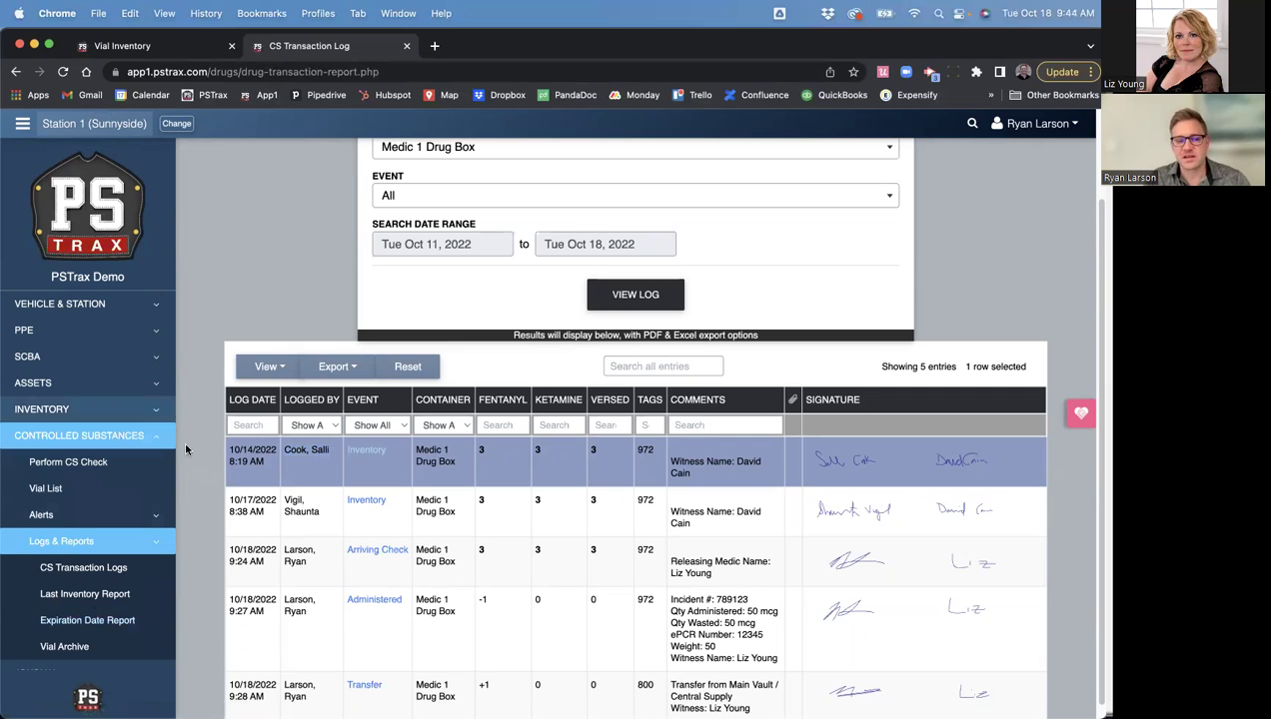
click(65, 412)
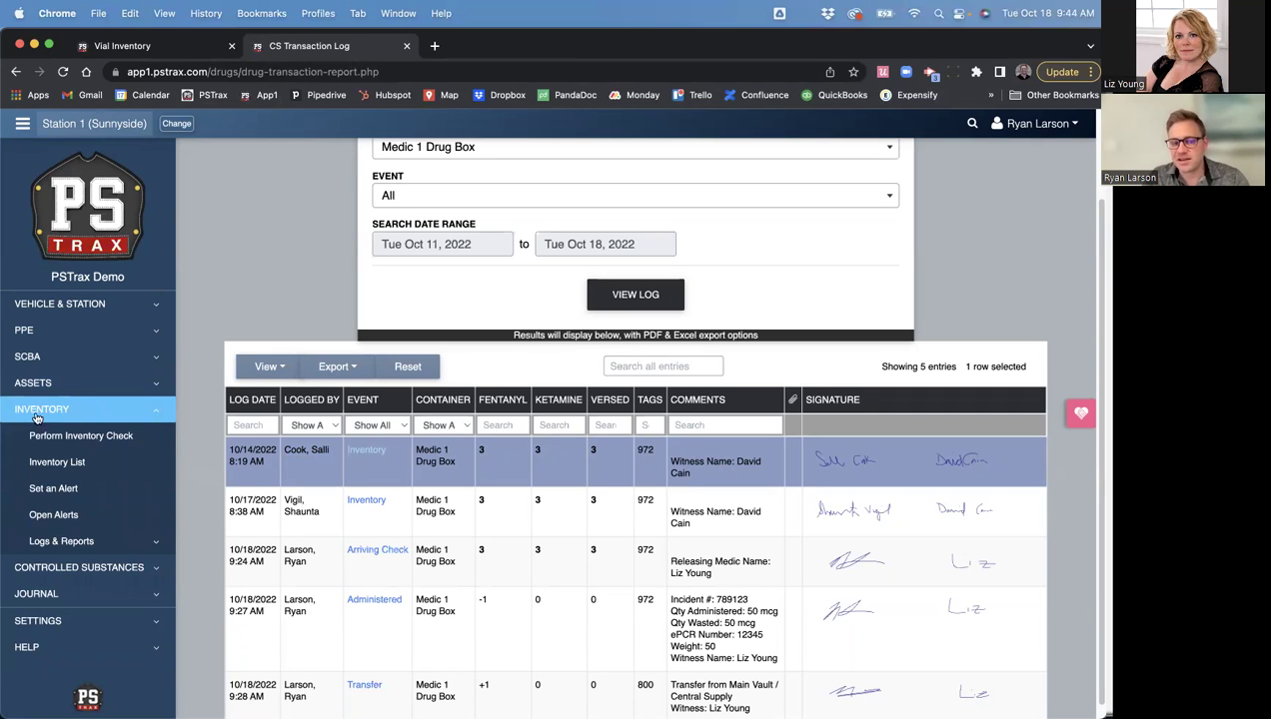
click(57, 540)
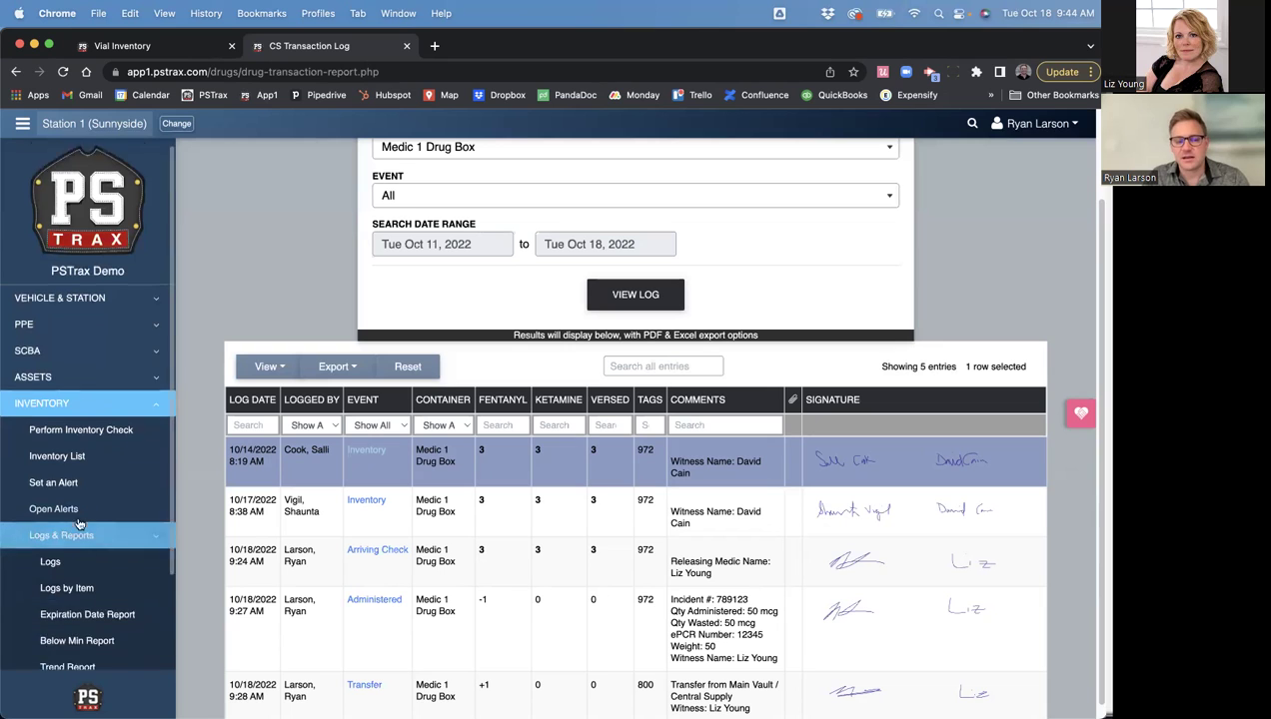
- Run the inventory Trend Report with start date Jul 4, 2022, listing 140 items
scroll(55, 525, down, 1)
click(70, 621)
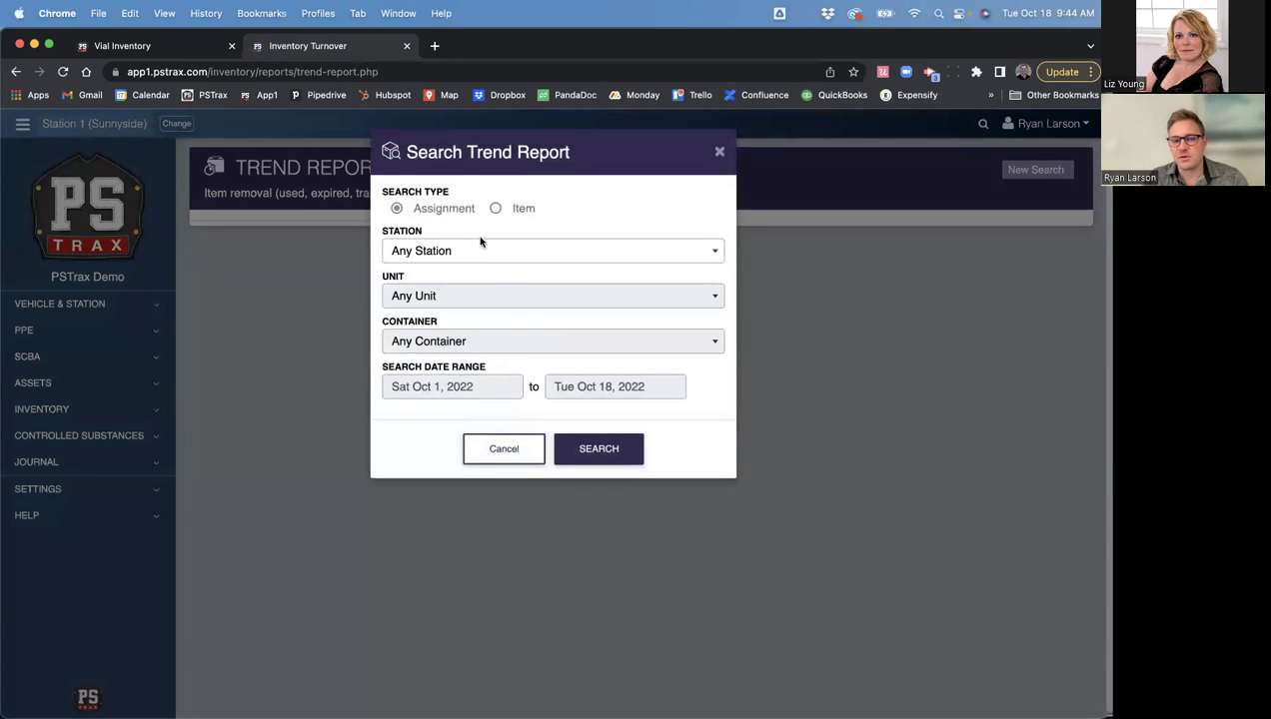
click(454, 387)
click(393, 413)
click(393, 413)
click(394, 414)
click(429, 490)
click(578, 447)
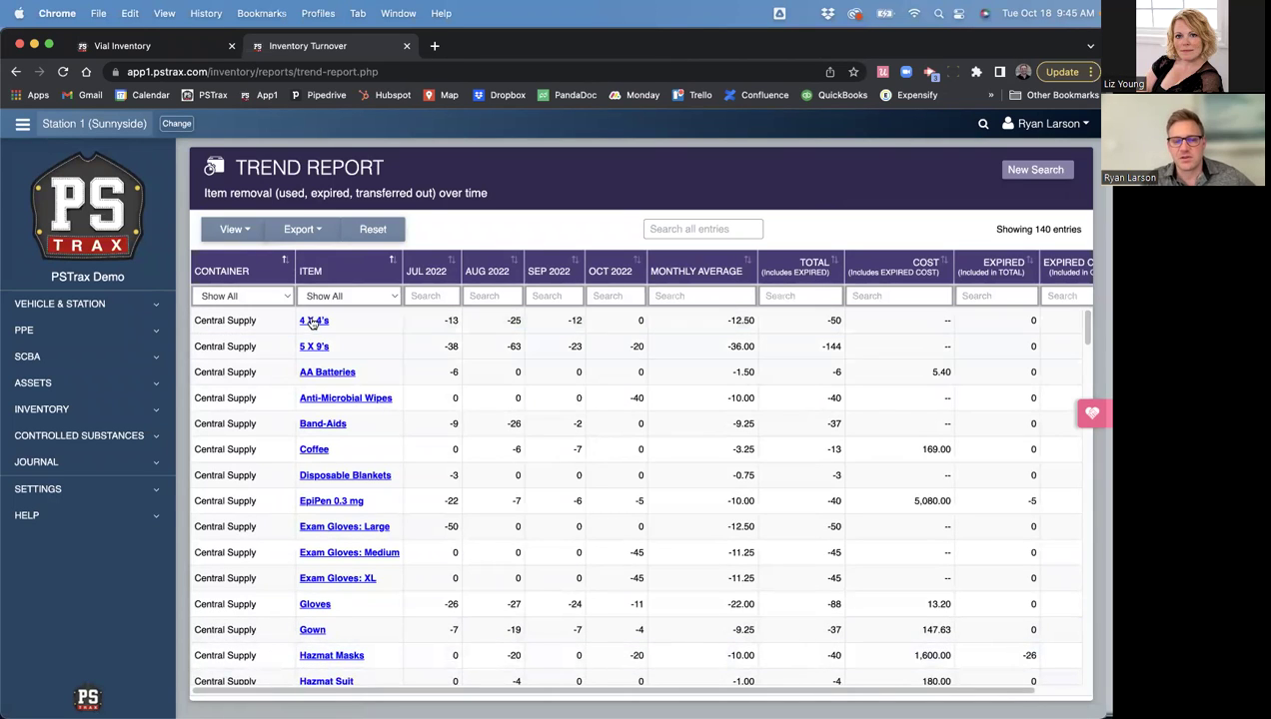
- Select the 4 X 4's row in the Trend Report and scroll the table sideways
click(449, 320)
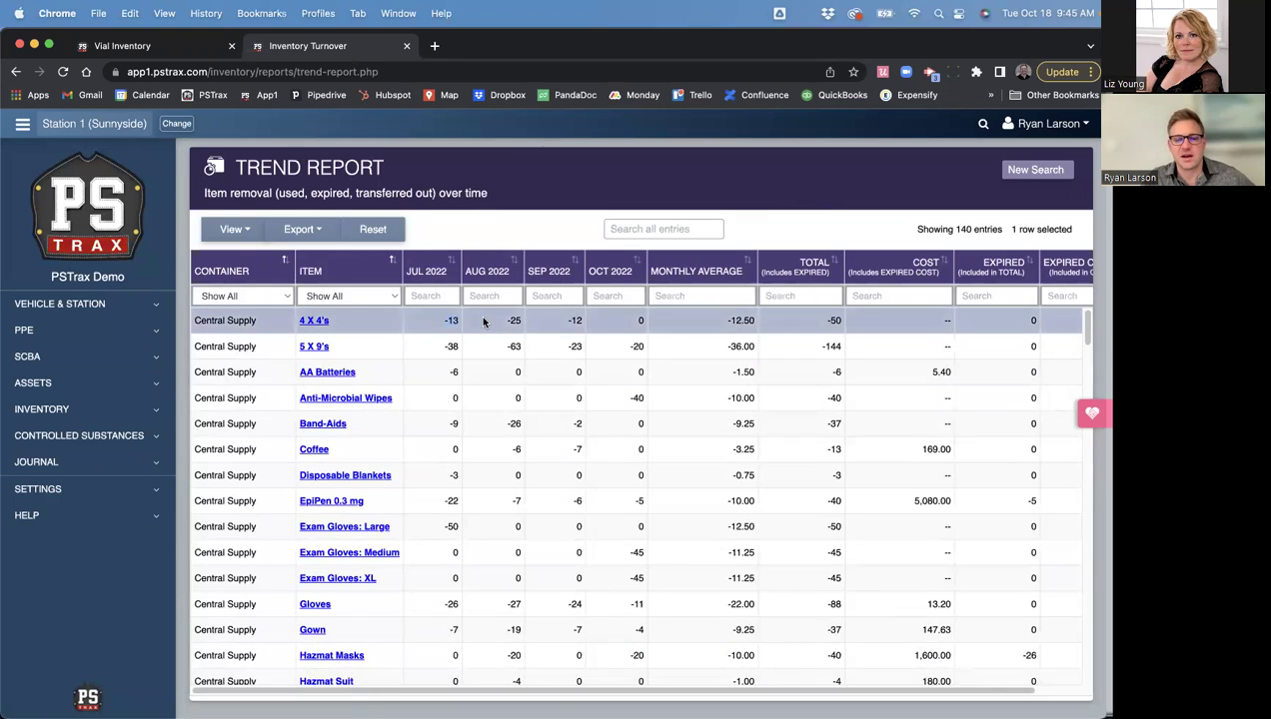
click(512, 319)
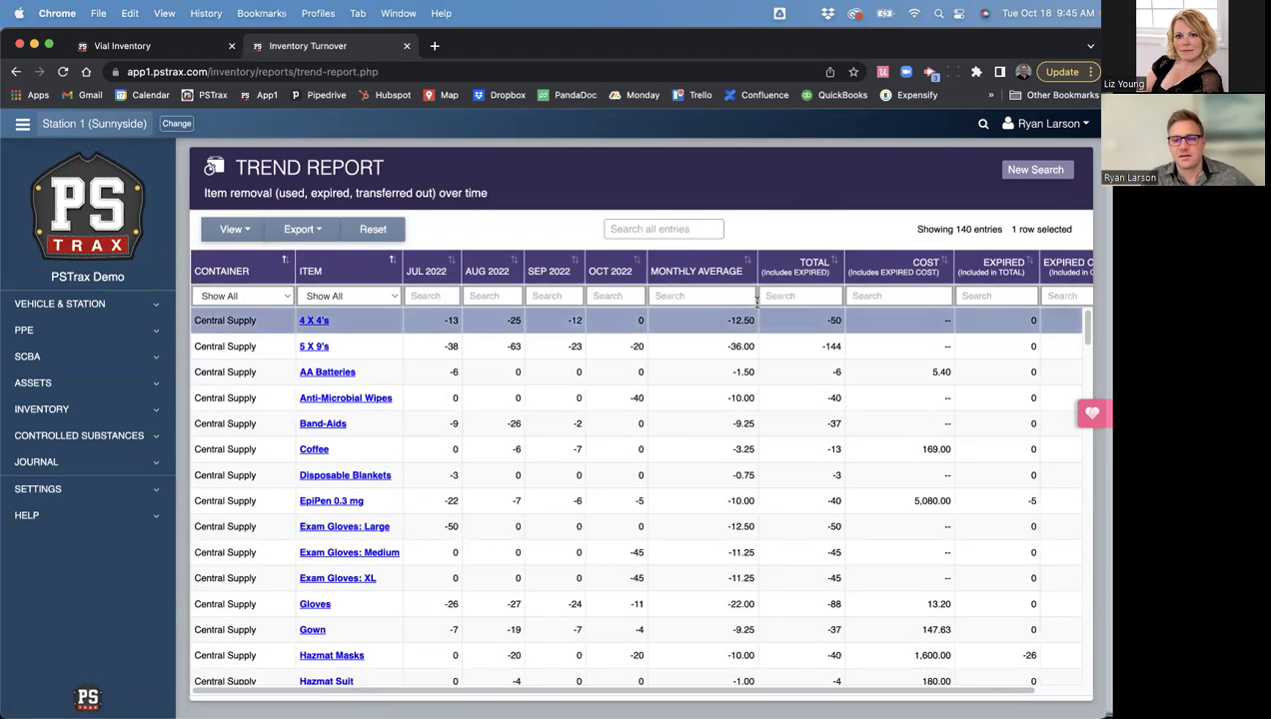
click(835, 320)
click(835, 320)
click(836, 319)
drag(540, 685, 585, 687)
click(1044, 319)
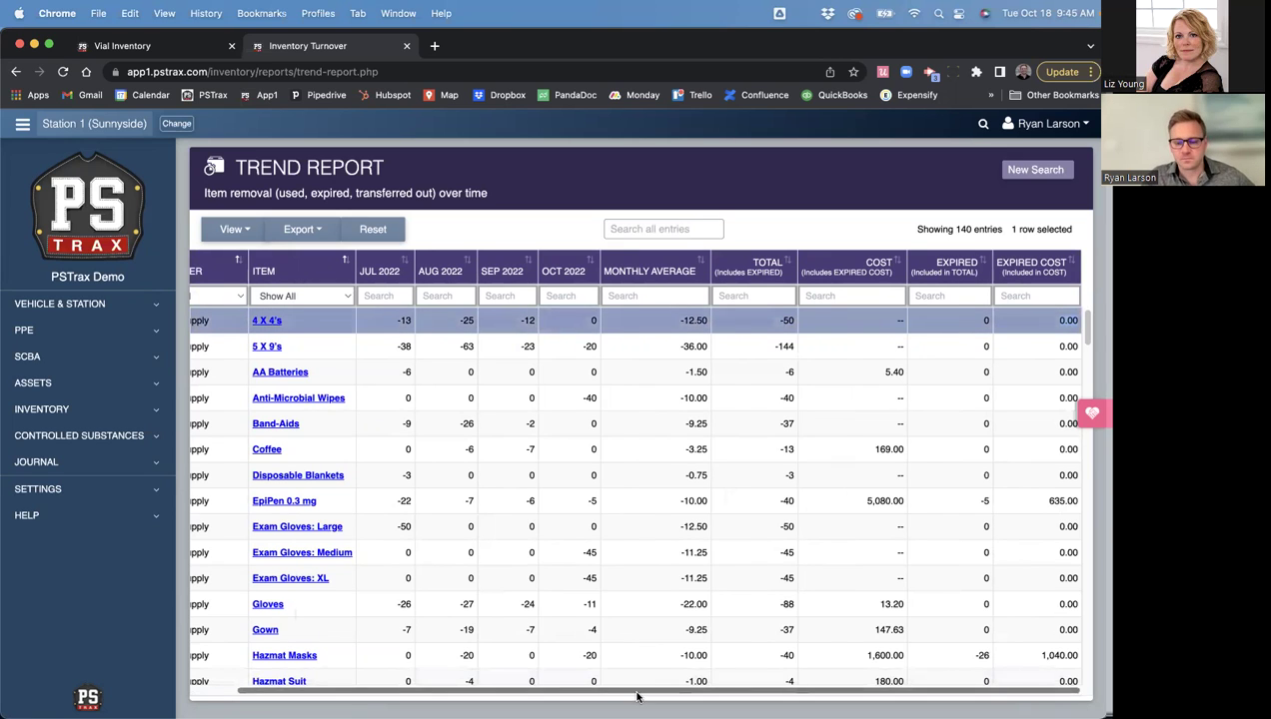
drag(635, 690, 449, 690)
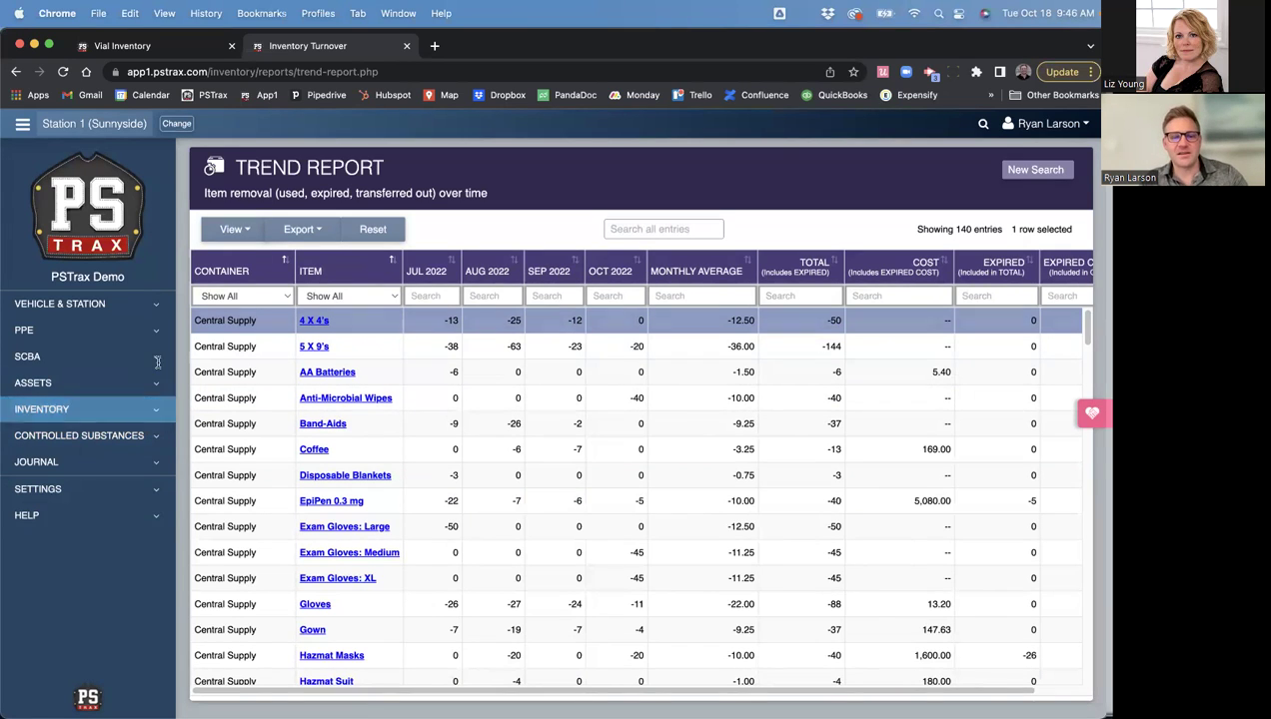
- Switch to PowerPoint and start the slideshow from the current slide
key(super+Tab)
click(524, 357)
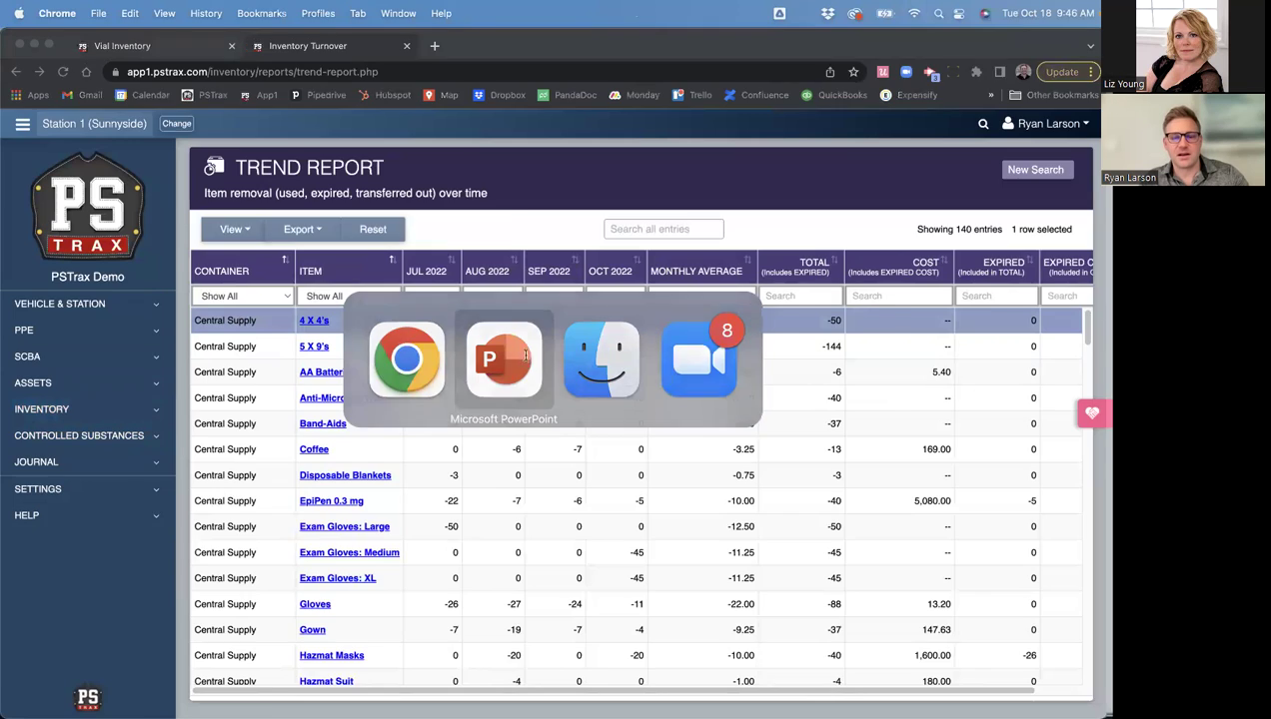
click(915, 706)
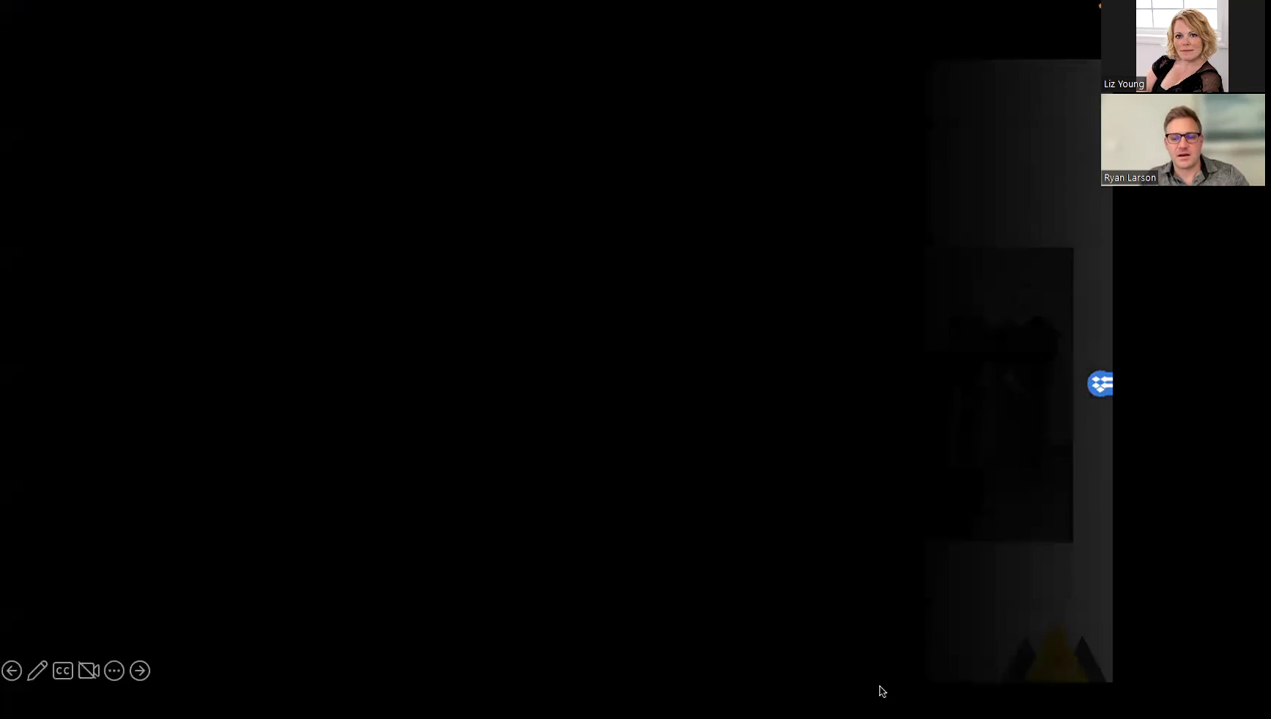